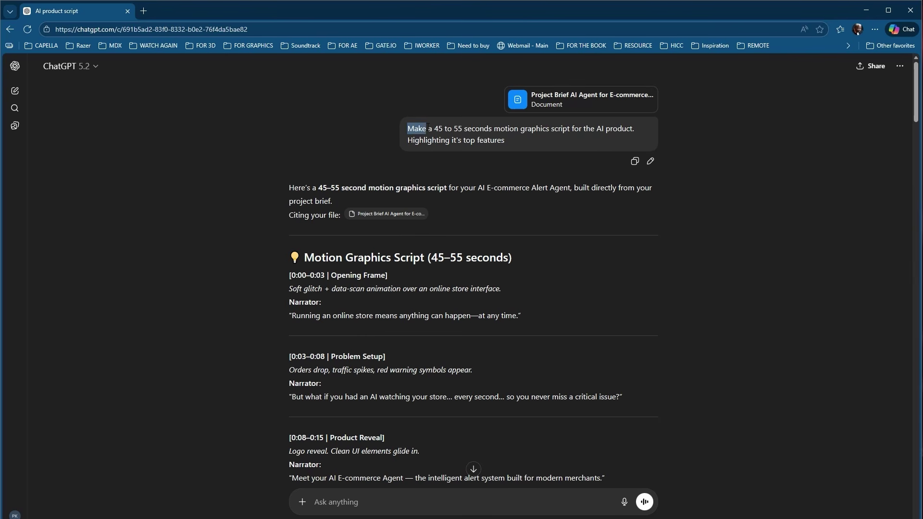
# Read the first script prompt, the 45–55 second motion graphics script, and the revision replacing the Future Vision section
pyautogui.moveTo(427, 128); pyautogui.dragTo(513, 141)
pyautogui.click(567, 153)
pyautogui.scroll(-2, 600, 225)
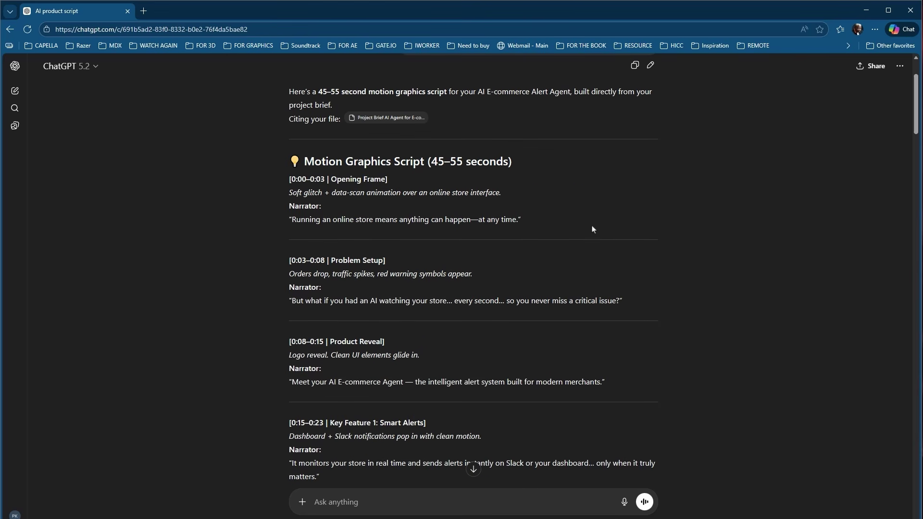
pyautogui.scroll(-4, 579, 235)
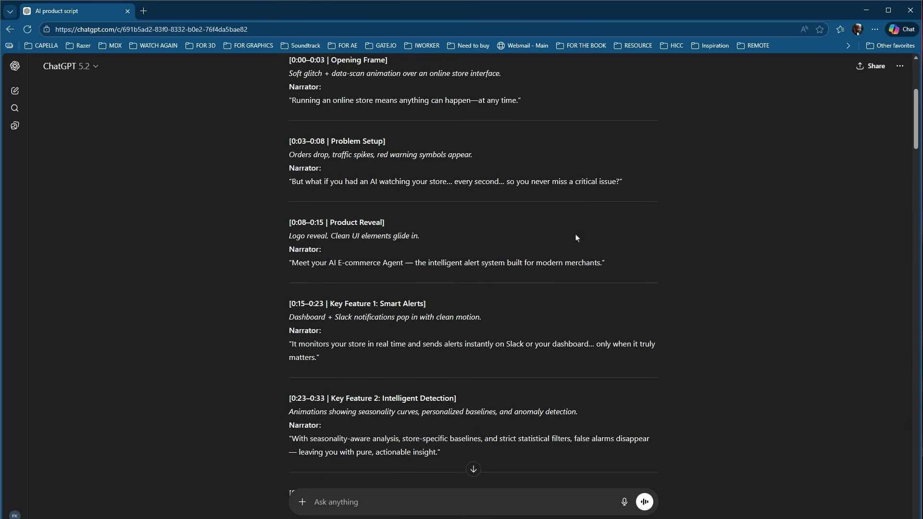
pyautogui.scroll(-7, 591, 240)
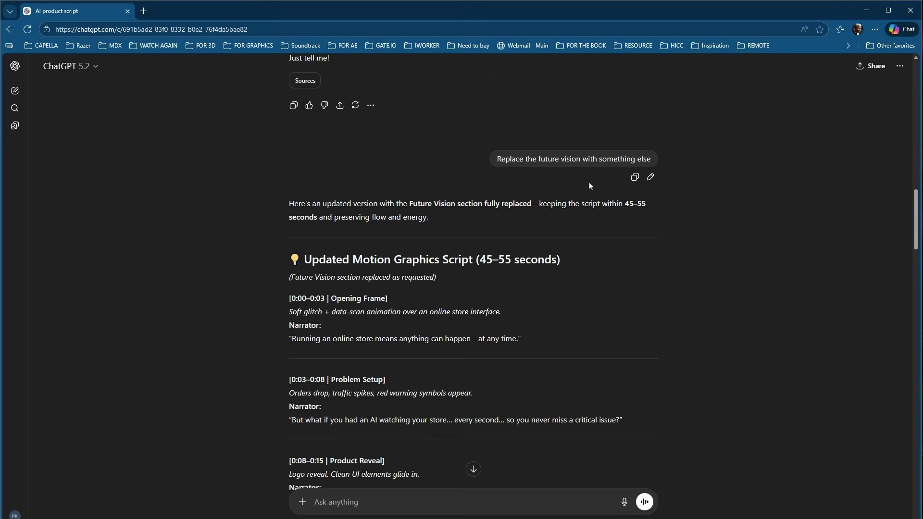
pyautogui.scroll(-11, 590, 186)
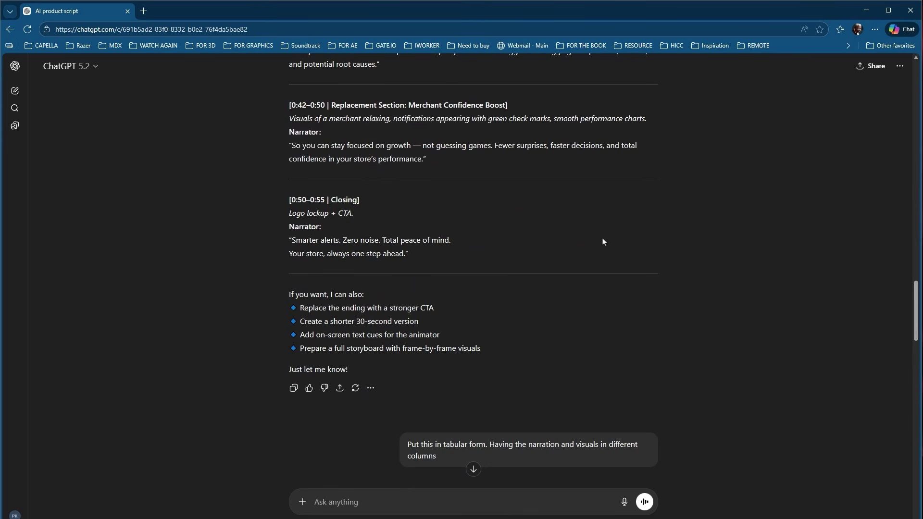
pyautogui.scroll(-3, 604, 245)
pyautogui.scroll(-2, 504, 236)
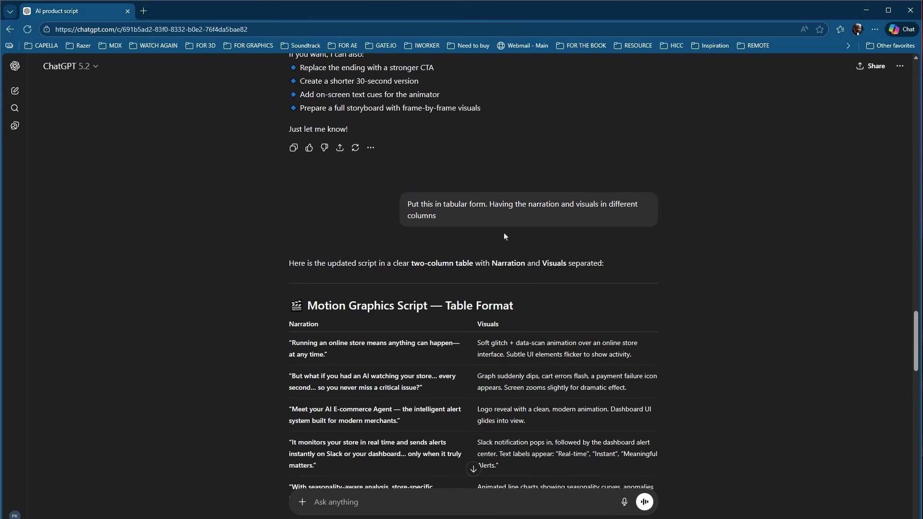
# Examine the tabular form request and the resulting two-column Narration and Visuals script table
pyautogui.moveTo(453, 206); pyautogui.dragTo(488, 206)
pyautogui.scroll(-3, 559, 250)
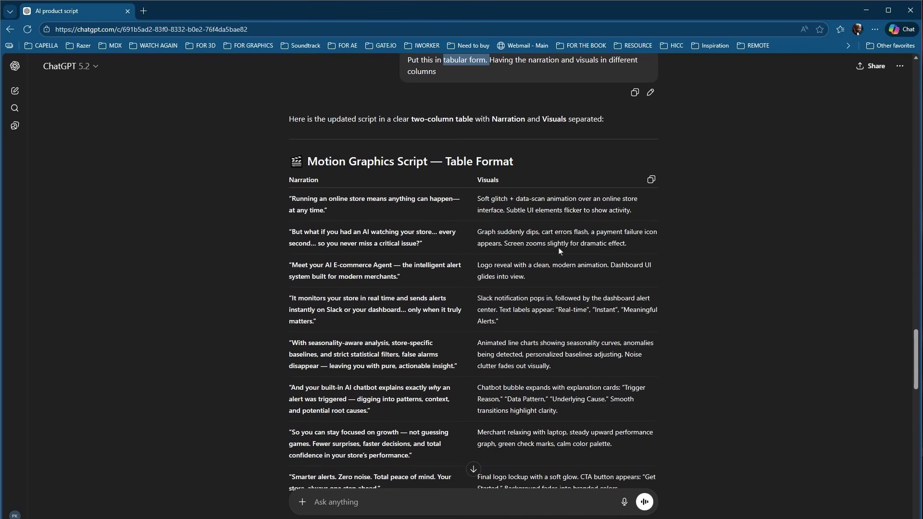
pyautogui.scroll(-1, 521, 234)
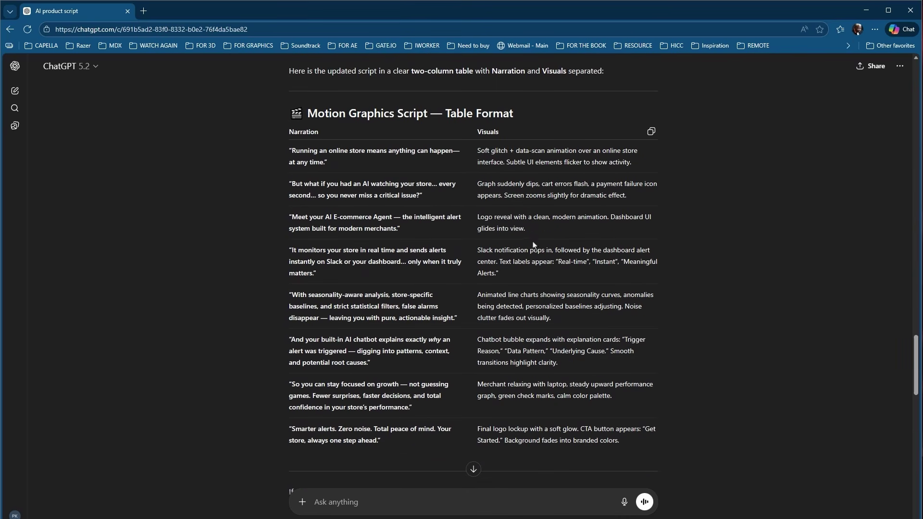
pyautogui.scroll(-8, 534, 250)
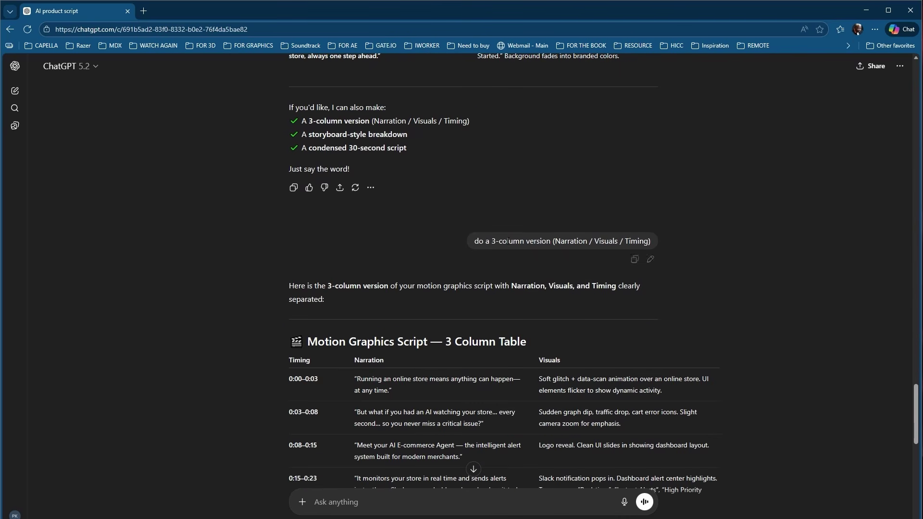
# Review the 3-column version request, its Timing, Narration and Visuals table, and the rewrite using simpler words
pyautogui.moveTo(475, 242); pyautogui.dragTo(585, 241)
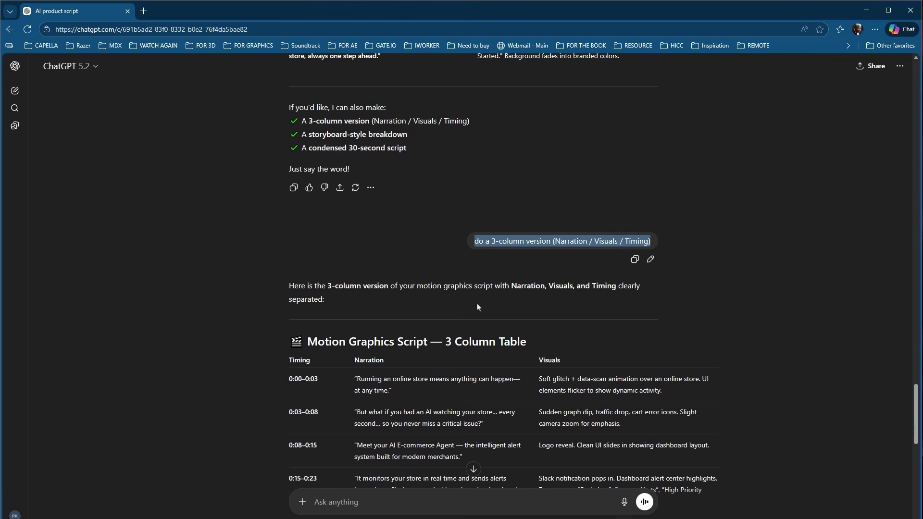
pyautogui.scroll(-13, 477, 307)
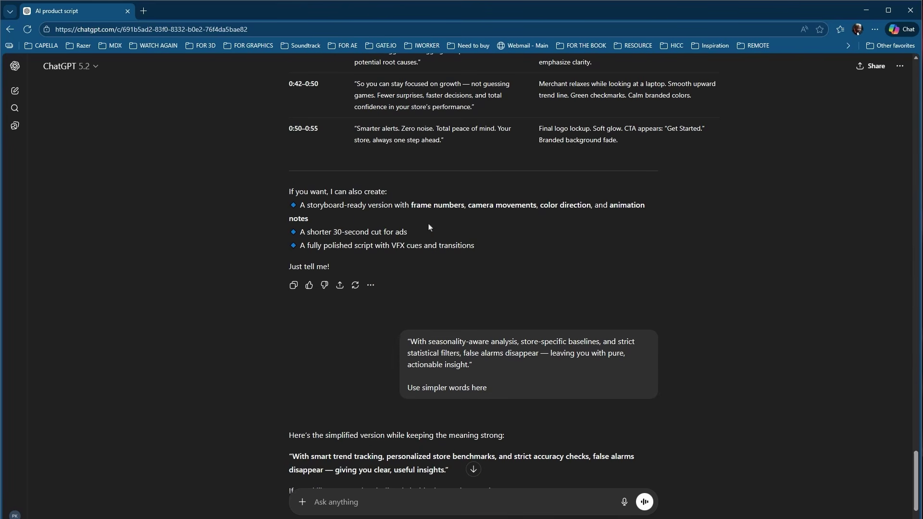
pyautogui.scroll(-2, 489, 237)
pyautogui.scroll(2, 553, 279)
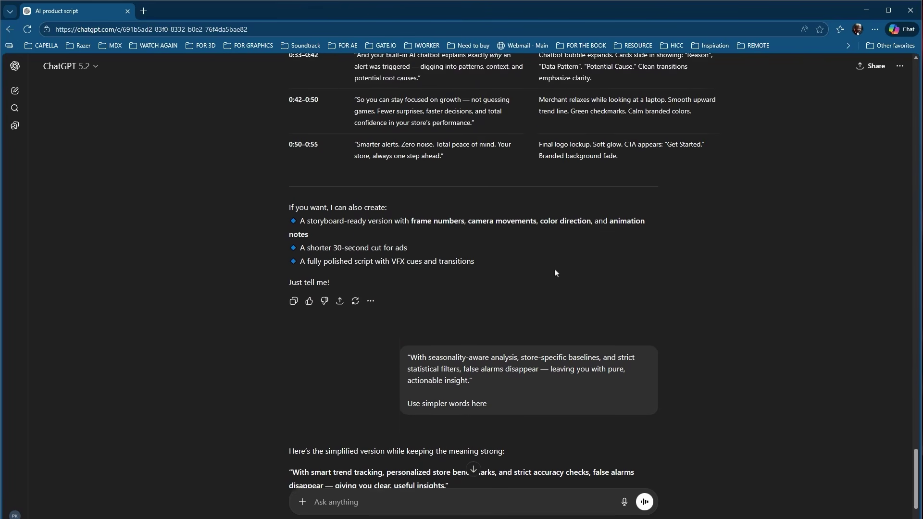
pyautogui.scroll(-2, 558, 303)
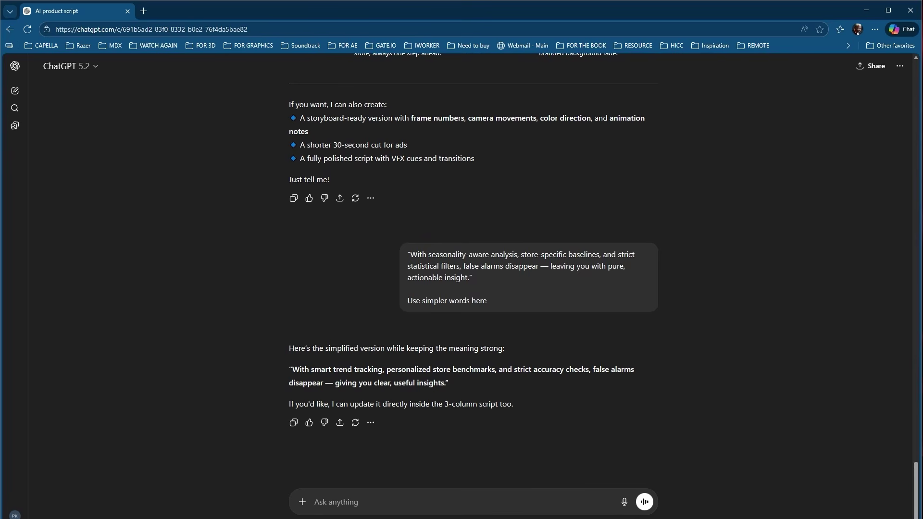
# Bring the Subscribfy brand overview chat window over the script chat and enlarge it to show the scene table
pyautogui.moveTo(922, 89); pyautogui.dragTo(193, 58)
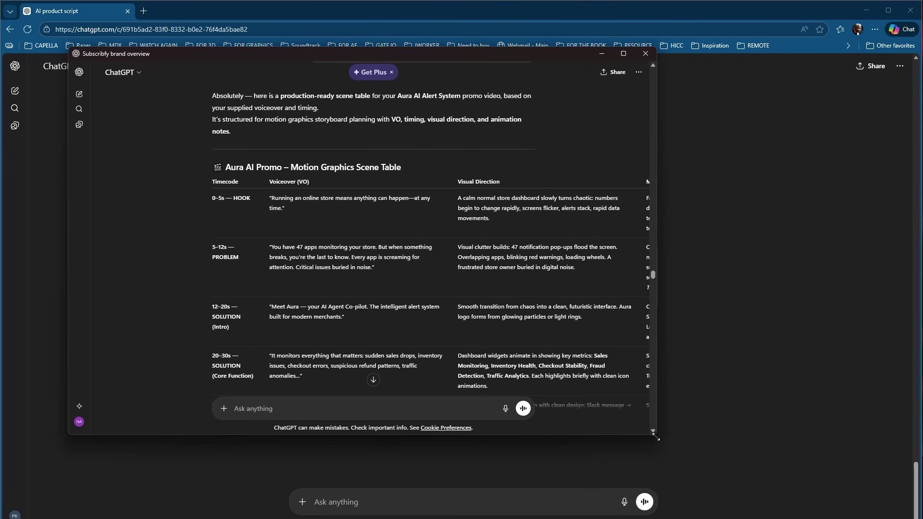
pyautogui.moveTo(656, 438); pyautogui.dragTo(816, 506)
pyautogui.scroll(-5, 526, 323)
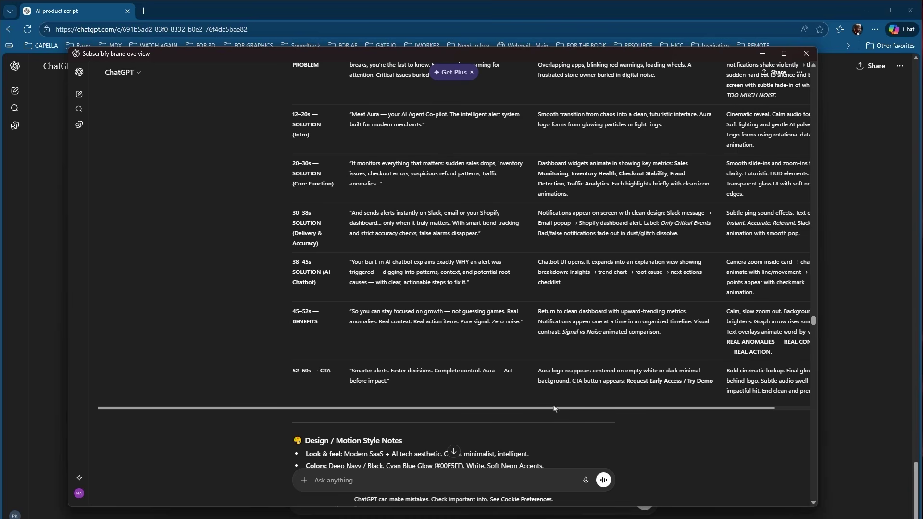
# Examine the Aura AI Promo scene table across to its Motion / Animation Notes column, and minimize that chat window
pyautogui.moveTo(556, 409); pyautogui.dragTo(625, 418)
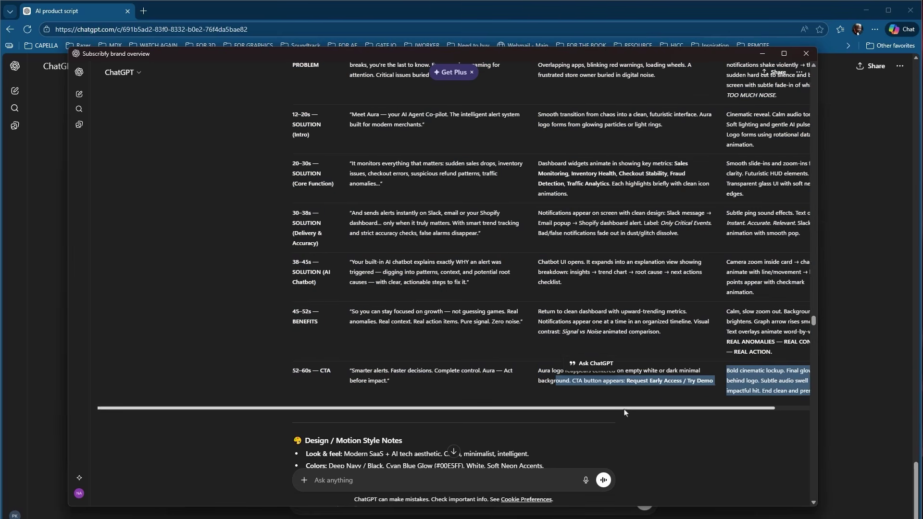
pyautogui.hscroll(2, 625, 414)
pyautogui.click(746, 340)
pyautogui.scroll(5, 746, 341)
pyautogui.scroll(-8, 630, 262)
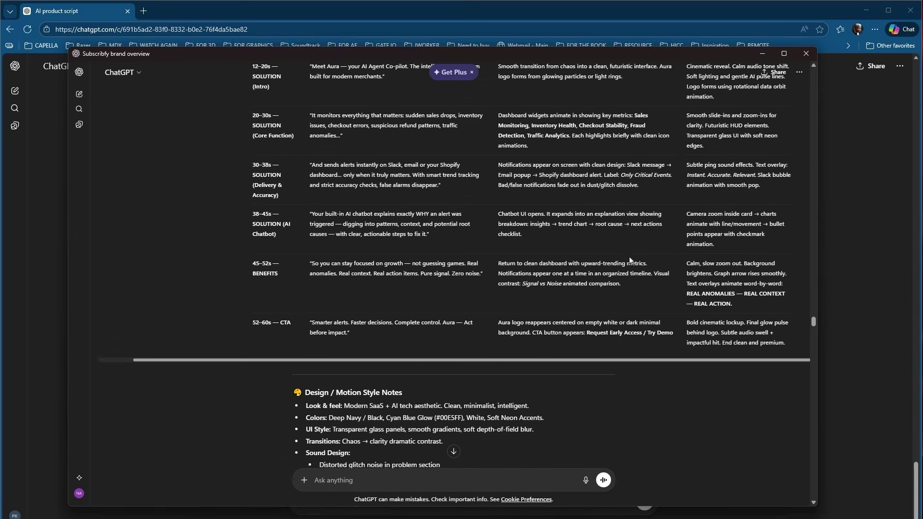
pyautogui.scroll(5, 631, 262)
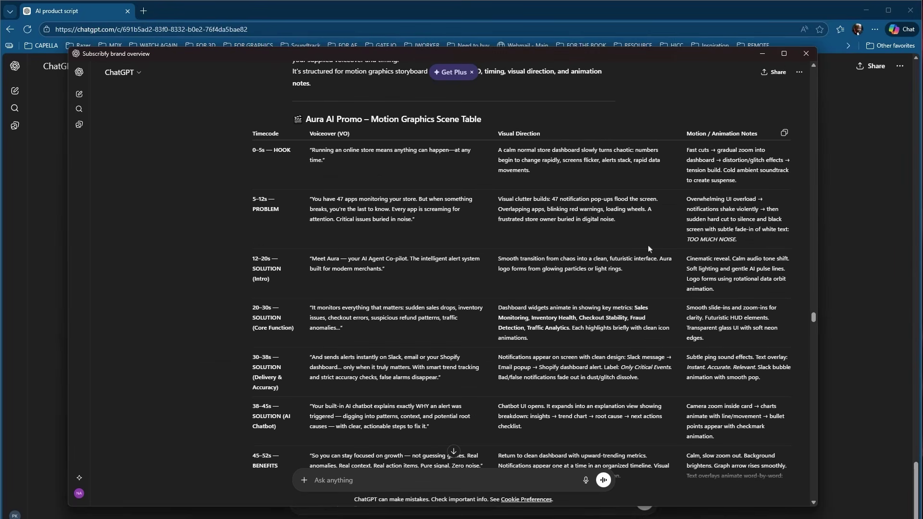
pyautogui.click(764, 53)
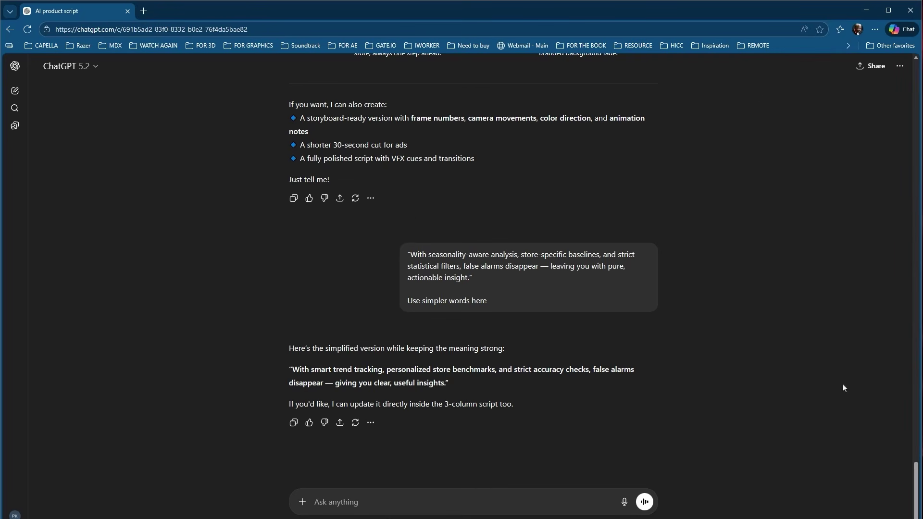
# Switch to the VIDEO PROJECT design file in Figma and look closer at the Grey version section
pyautogui.hotkey('alt', 'Tab')
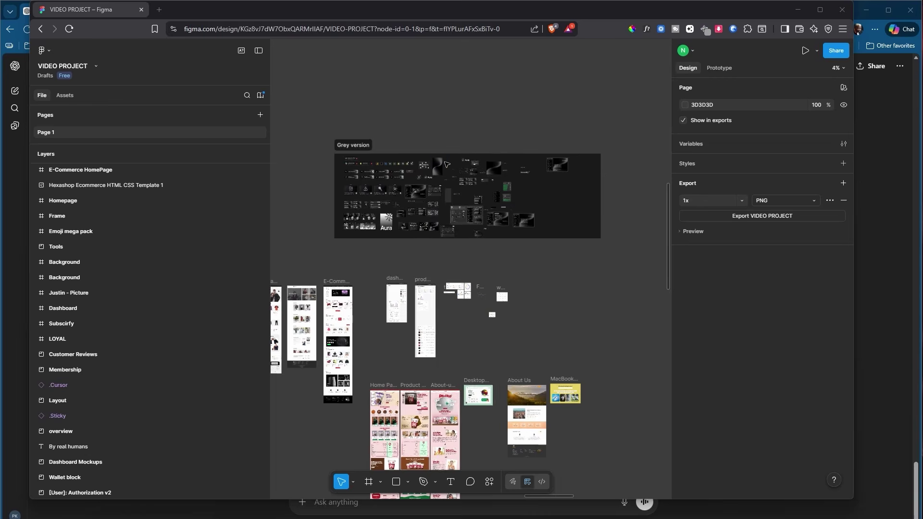
pyautogui.keyDown('ctrl'); pyautogui.scroll(2, 438, 155); pyautogui.keyUp('ctrl')
pyautogui.keyDown('ctrl'); pyautogui.scroll(5, 439, 155); pyautogui.keyUp('ctrl')
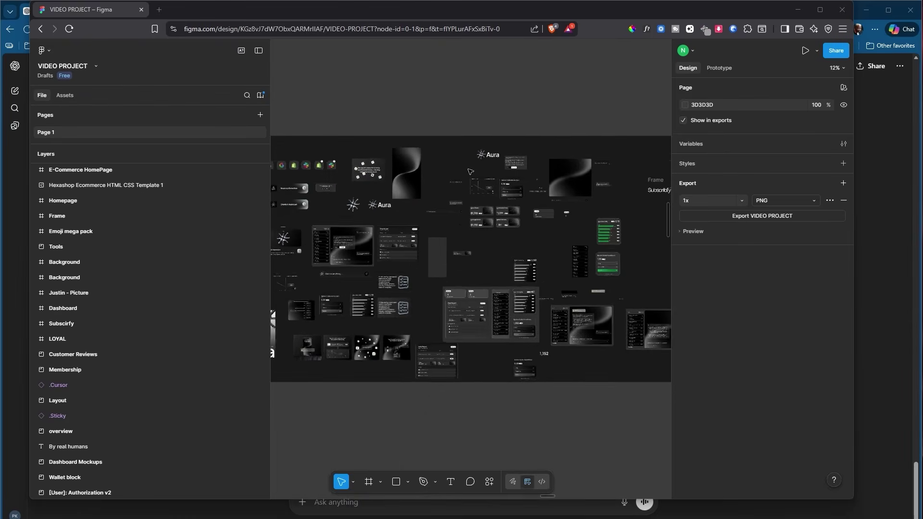
pyautogui.click(498, 147)
pyautogui.press('Escape')
pyautogui.keyDown('shift'); pyautogui.hscroll(-6, 285, 138); pyautogui.keyUp('shift')
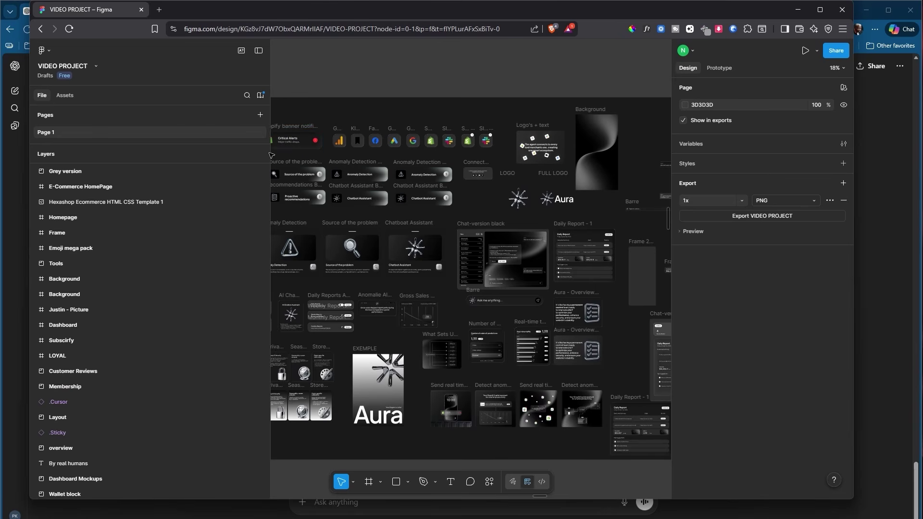
# Narrow the layers sidebar to widen the canvas, keeping the Daily Report - 1 frame in place and nothing selected
pyautogui.moveTo(272, 155); pyautogui.dragTo(145, 155)
pyautogui.moveTo(585, 254); pyautogui.dragTo(486, 254)
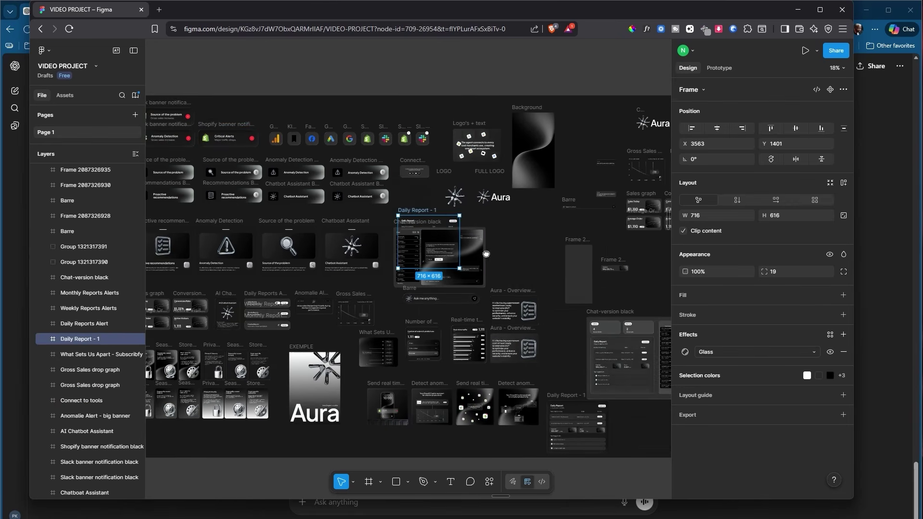
pyautogui.press('Escape')
pyautogui.click(310, 330)
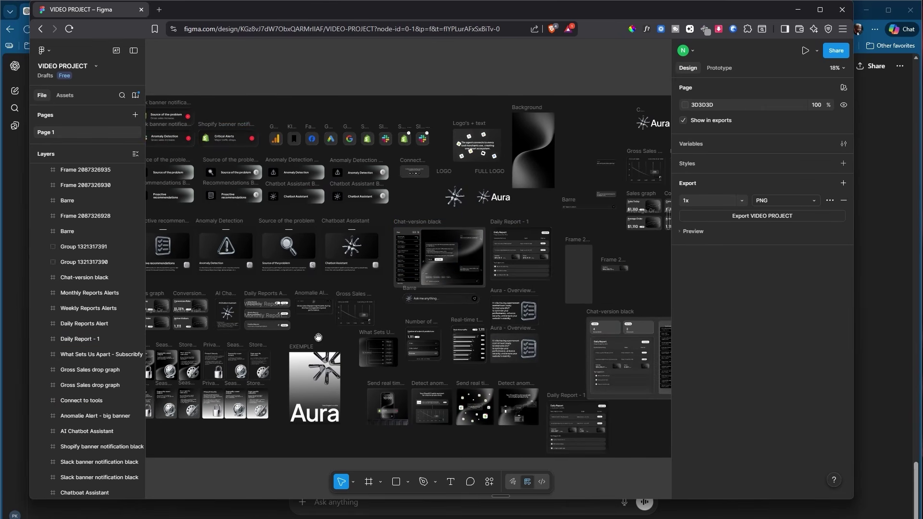
# Examine the Grey version's feature cards, sales and conversion graphs, and report alert designs
pyautogui.keyDown('ctrl'); pyautogui.scroll(5, 318, 337); pyautogui.keyUp('ctrl')
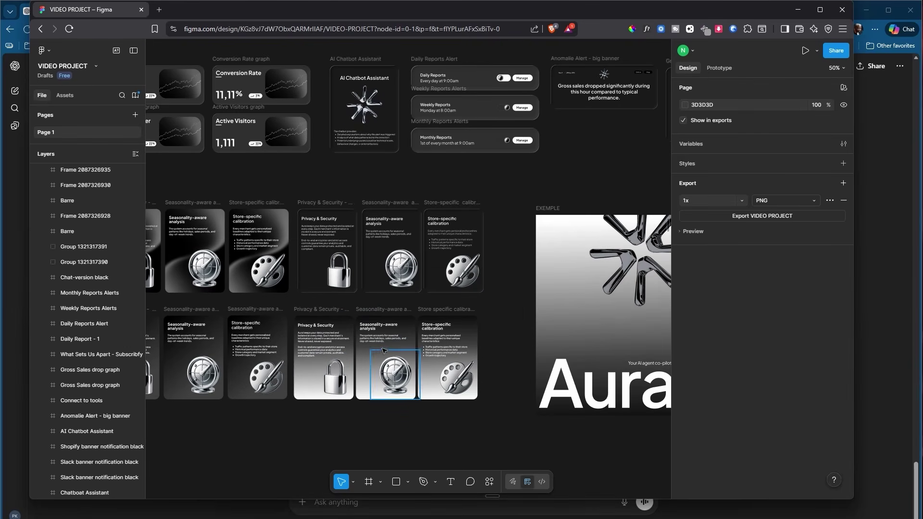
pyautogui.moveTo(331, 286); pyautogui.dragTo(419, 288)
pyautogui.scroll(5, 437, 292)
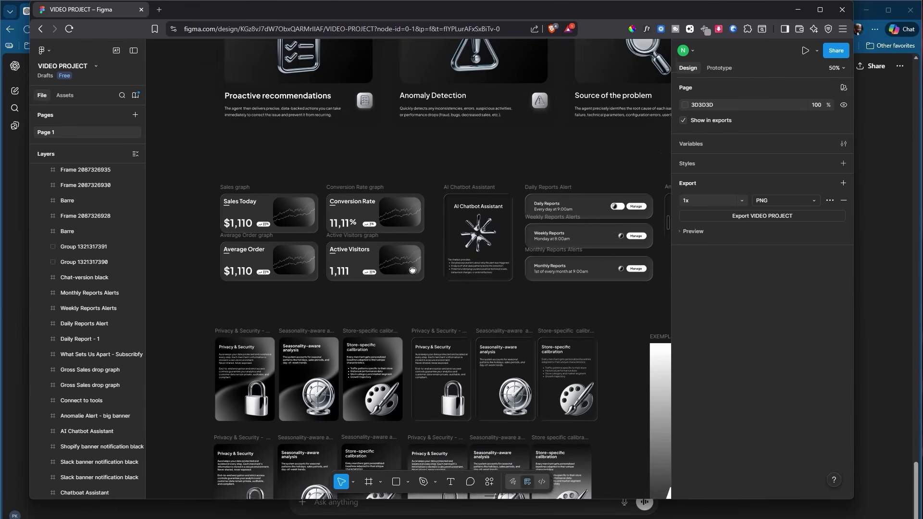
pyautogui.hscroll(10, 436, 292)
pyautogui.scroll(-2, 433, 293)
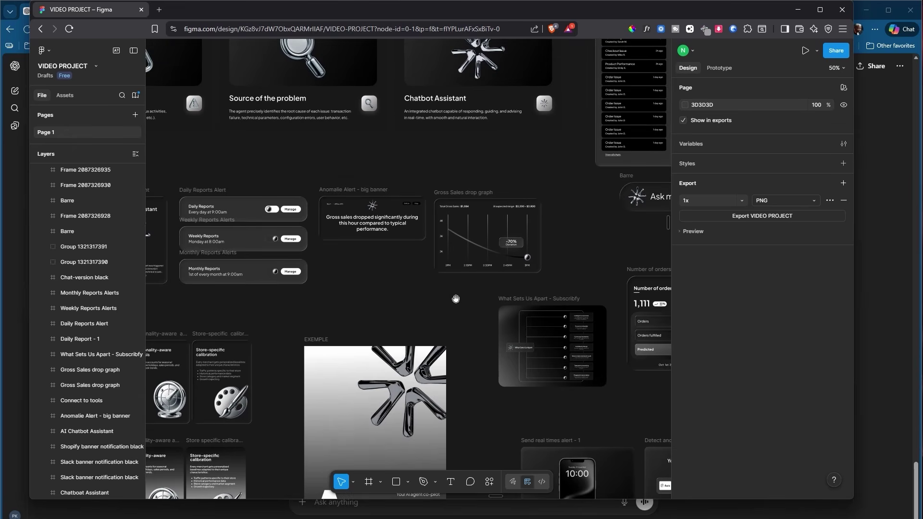
# Examine the Grey version's chat interface, order and traffic widgets, Daily Report frames, and remaining dashboard designs
pyautogui.hscroll(4, 413, 284)
pyautogui.keyDown('ctrl'); pyautogui.scroll(-3, 415, 288); pyautogui.keyUp('ctrl')
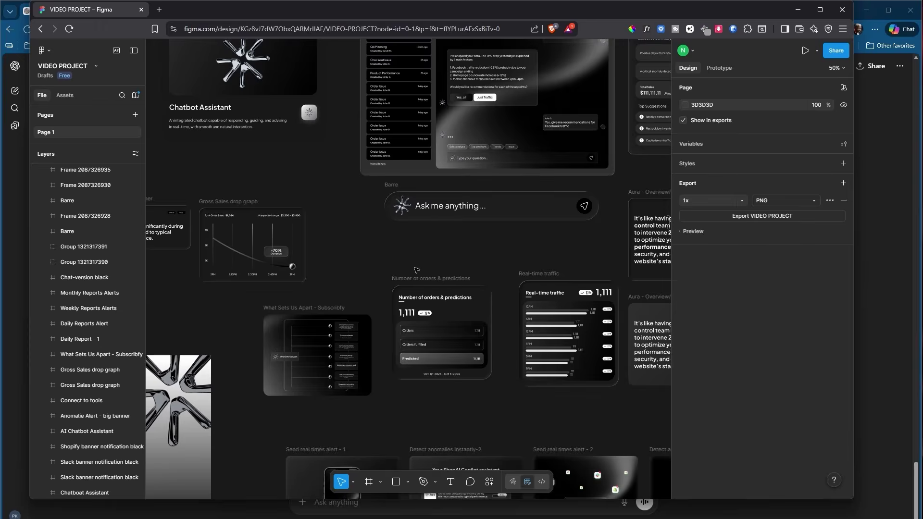
pyautogui.keyDown('ctrl'); pyautogui.scroll(-6, 540, 265); pyautogui.keyUp('ctrl')
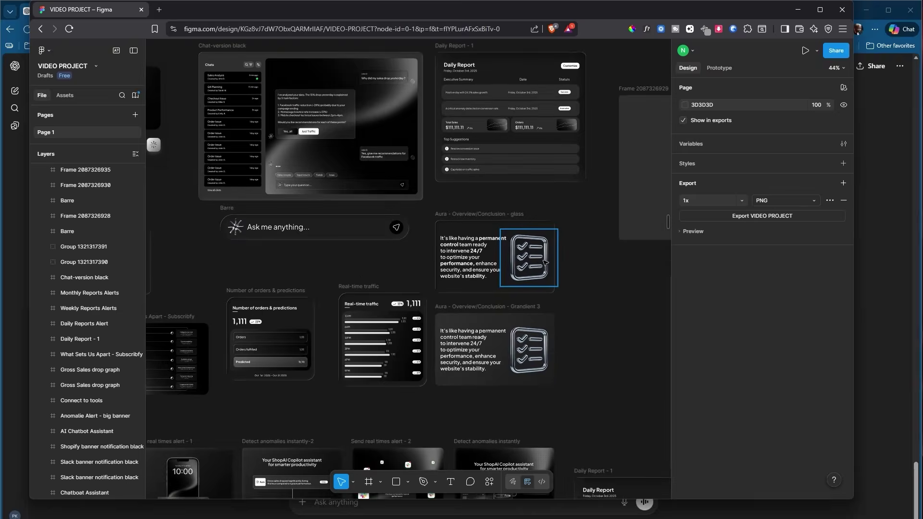
pyautogui.hscroll(2, 540, 266)
pyautogui.keyDown('ctrl'); pyautogui.scroll(-6, 529, 266); pyautogui.keyUp('ctrl')
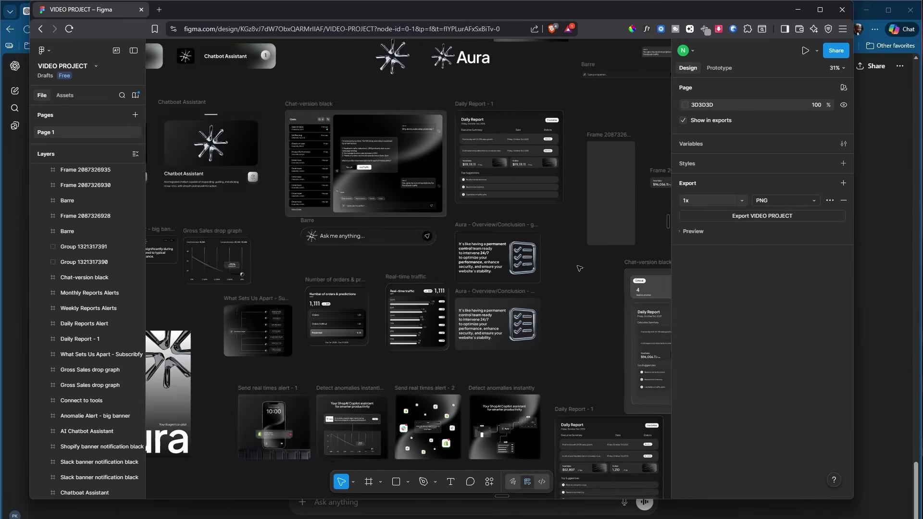
pyautogui.hscroll(6, 480, 265)
pyautogui.scroll(4, 529, 270)
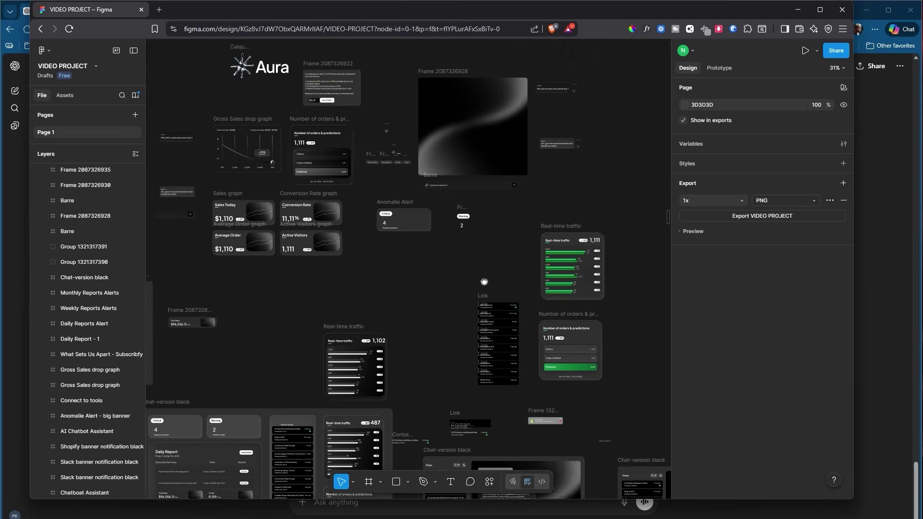
pyautogui.keyDown('ctrl'); pyautogui.scroll(-4, 544, 286); pyautogui.keyUp('ctrl')
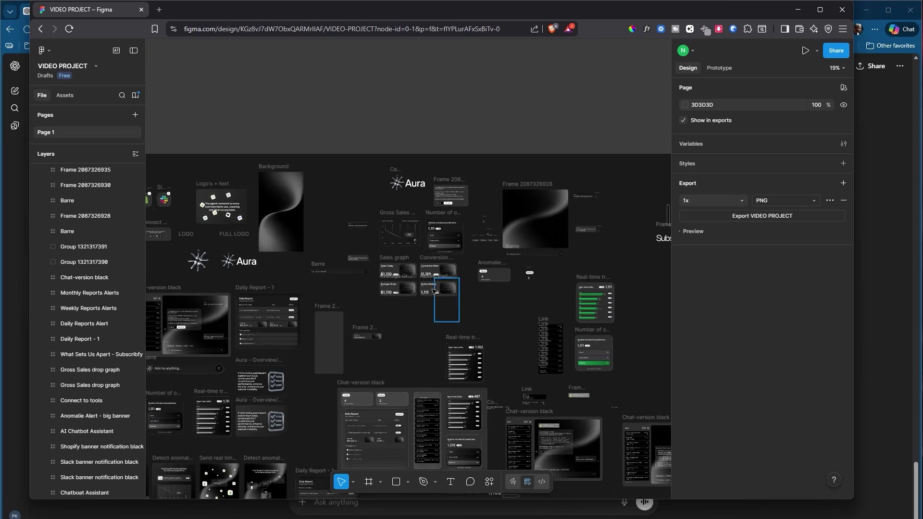
pyautogui.moveTo(487, 240); pyautogui.dragTo(530, 259)
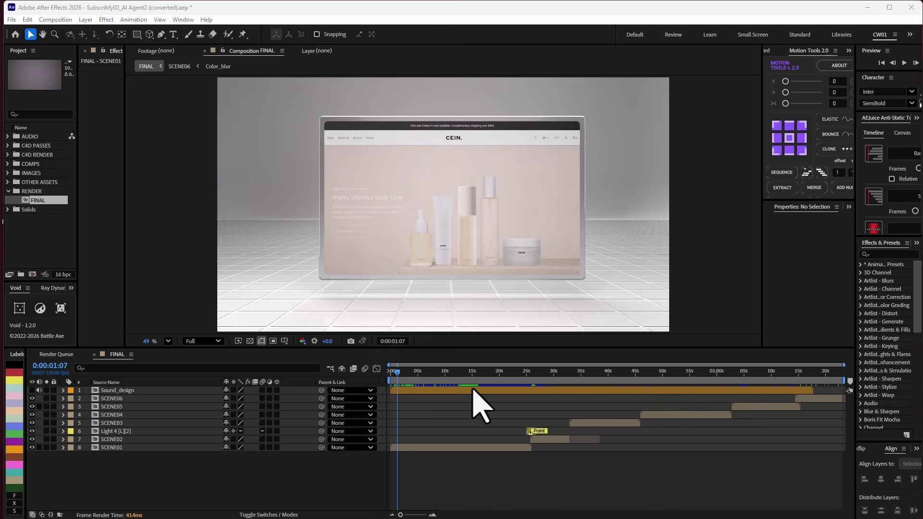
# In After Effects, preview frames along the FINAL composition's timeline from the early scenes to 0:01:15:28
pyautogui.click(418, 380)
pyautogui.click(503, 381)
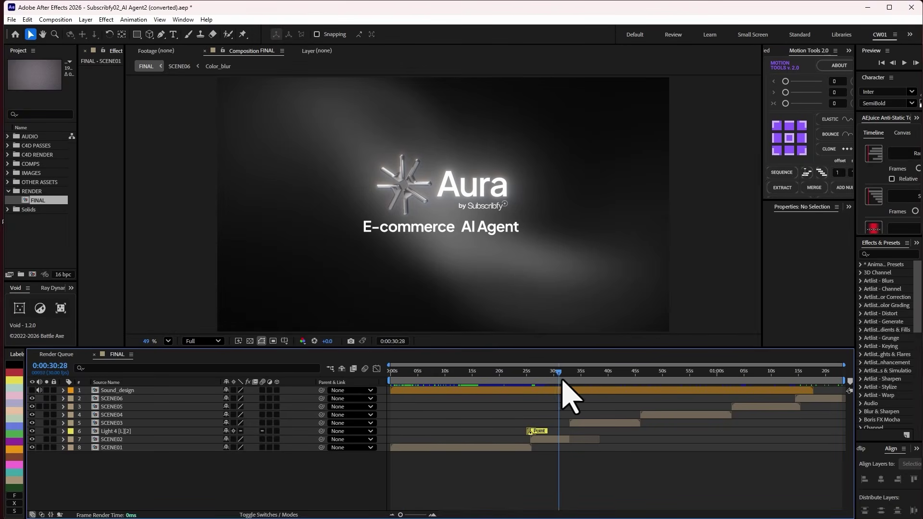
pyautogui.click(610, 382)
pyautogui.click(691, 382)
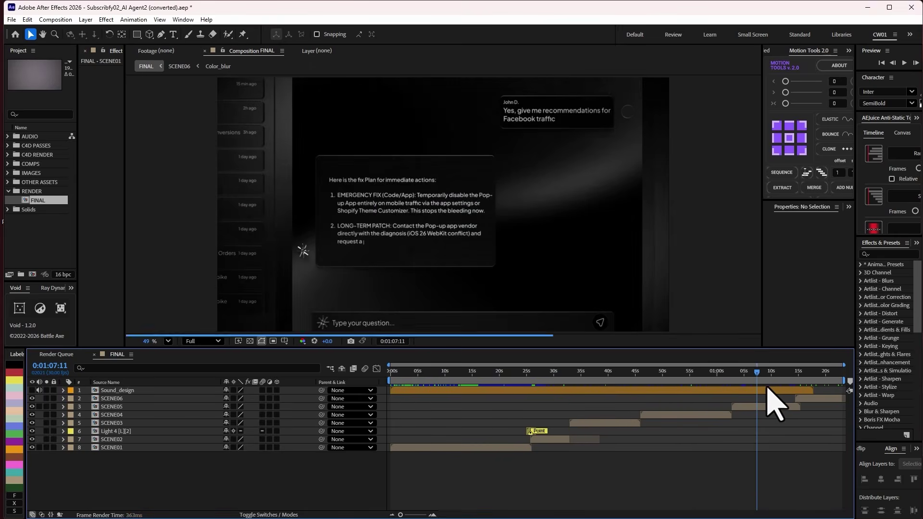
pyautogui.click(803, 382)
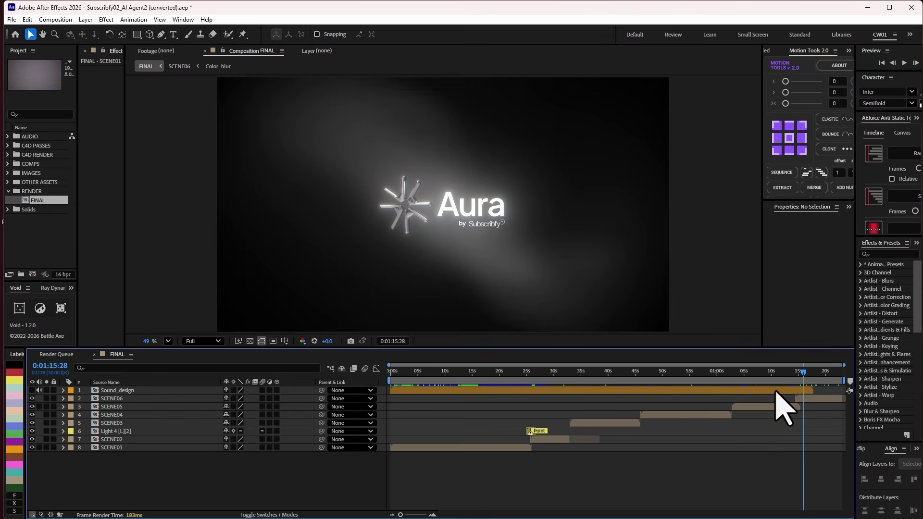
# Return FINAL to its start, open the SCENE01 composition and preview its opening frames up to 0:00:01:17
pyautogui.press('Home')
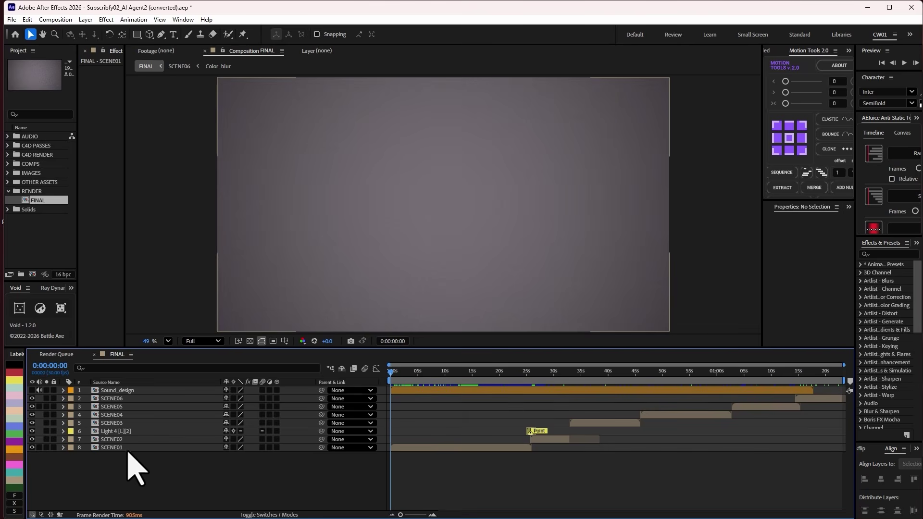
pyautogui.doubleClick(129, 450)
pyautogui.click(403, 375)
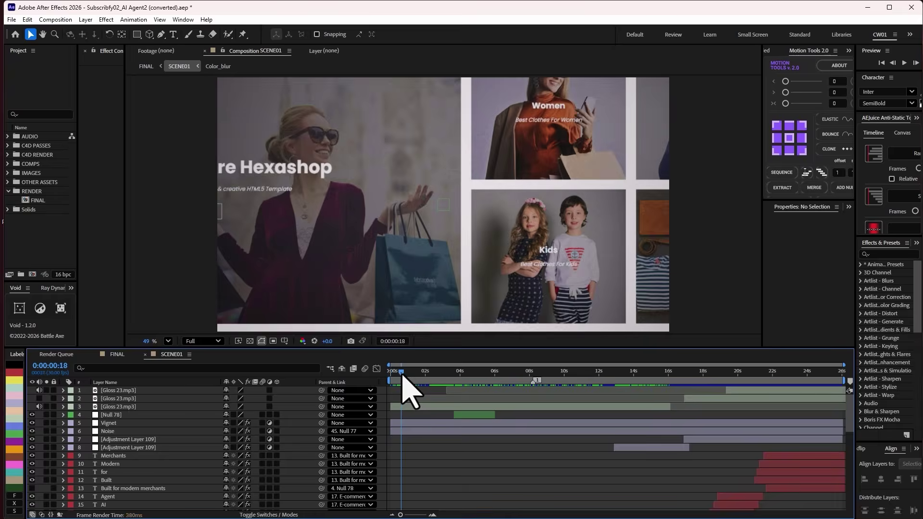
pyautogui.moveTo(402, 373)
pyautogui.mouseDown()
pyautogui.moveTo(447, 375)
pyautogui.moveTo(390, 372)
pyautogui.moveTo(418, 375)
pyautogui.mouseUp()
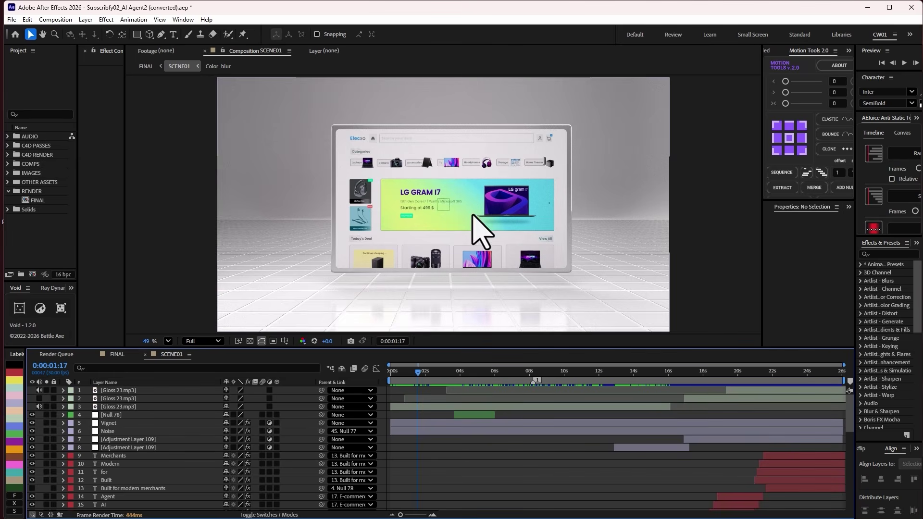
# Locate the Scene01 C4D_render layer near the end of SCENE01's layer stack and open its composition
pyautogui.scroll(-6, 436, 476)
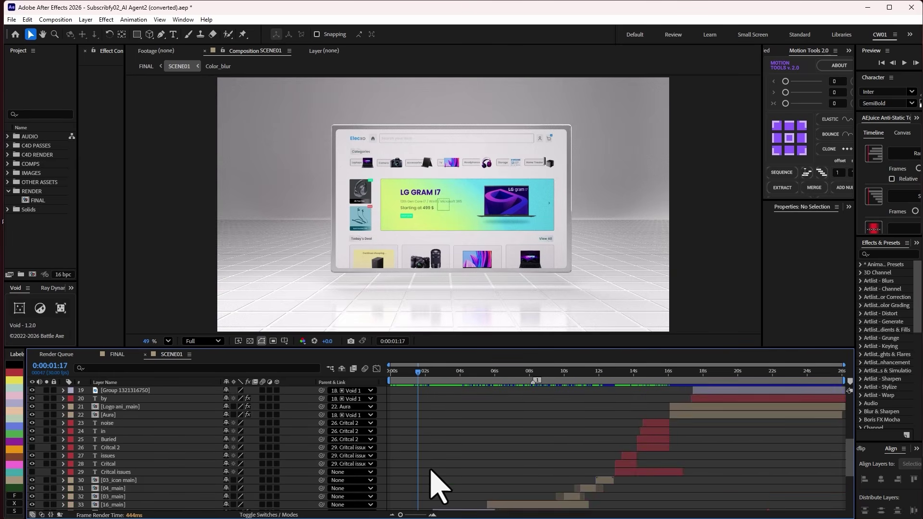
pyautogui.scroll(-5, 437, 488)
pyautogui.click(108, 498)
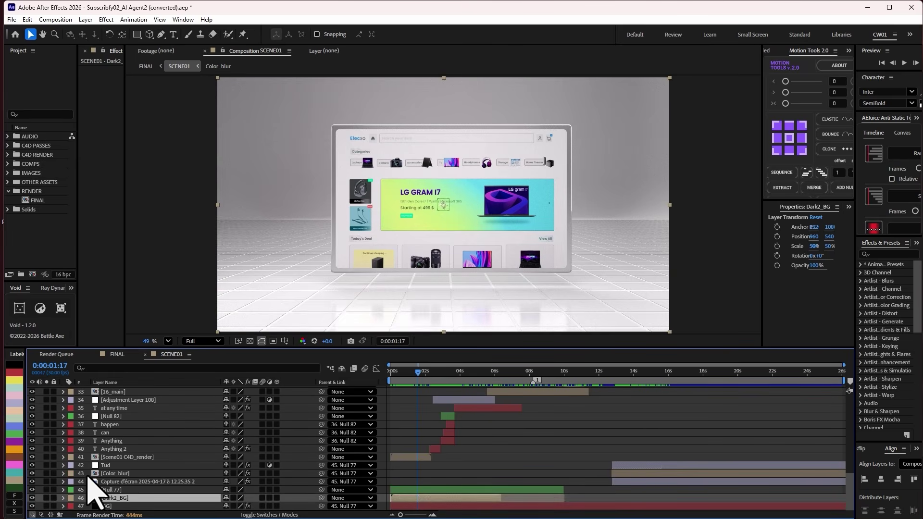
pyautogui.click(138, 457)
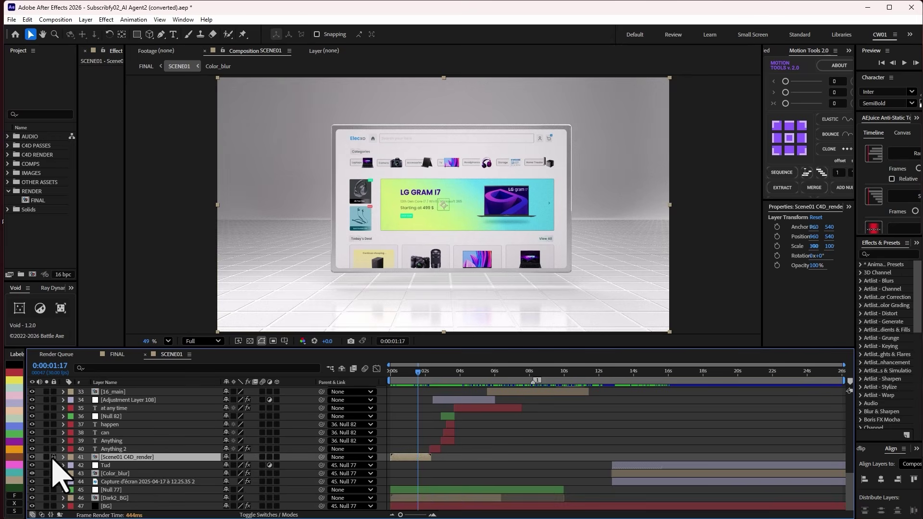
pyautogui.click(47, 457)
pyautogui.doubleClick(125, 457)
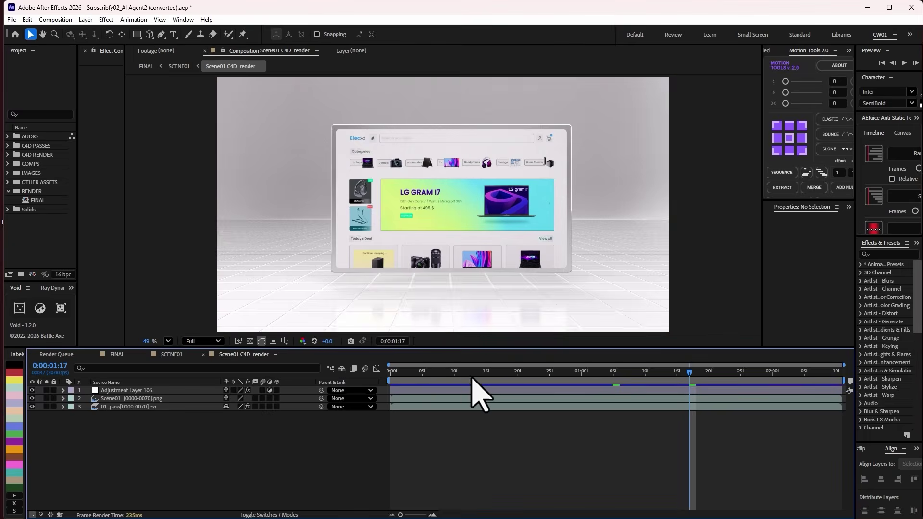
# Inspect the 01_pass[0000-0070].exr and Scene01_[0000-0070].png layers and preview the rendered frames along the timeline
pyautogui.click(137, 408)
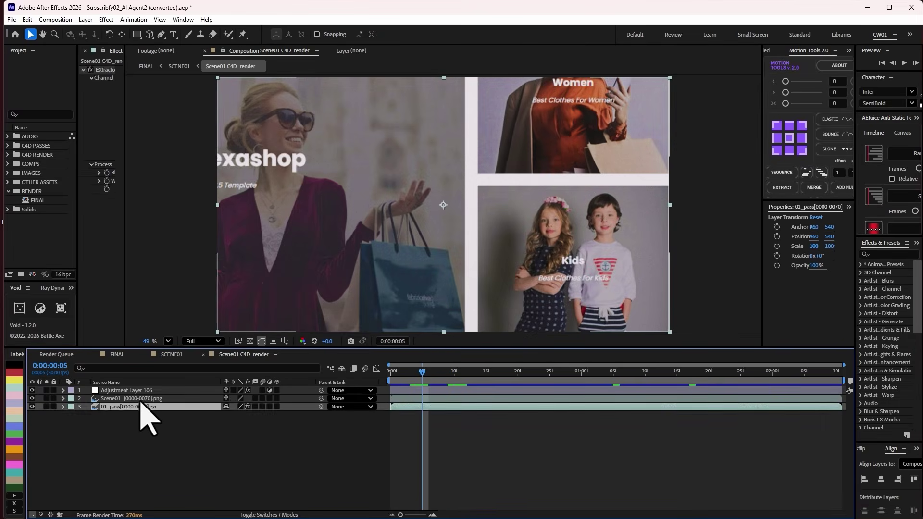
pyautogui.click(138, 399)
pyautogui.moveTo(422, 372); pyautogui.dragTo(645, 379)
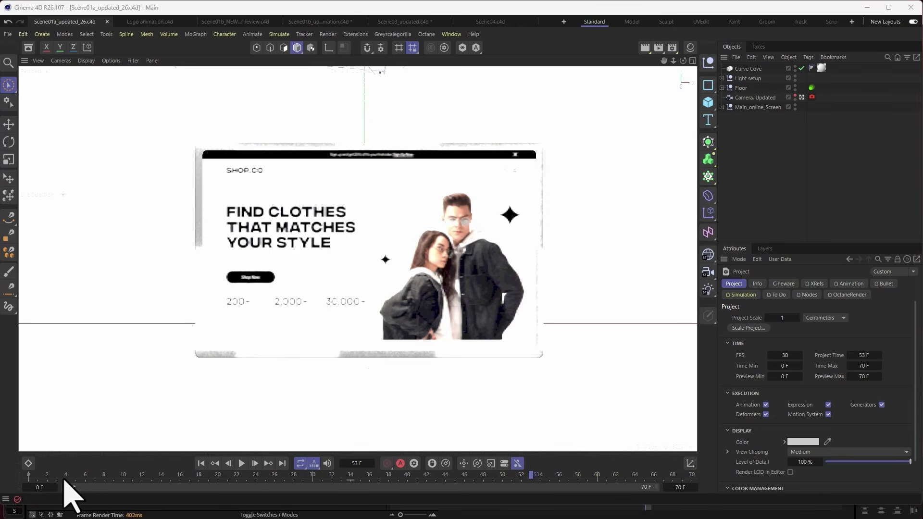
# In Cinema 4D, scrub Scene01a_updated_26.c4d to frame 62 and dock a new view panel beside the camera view
pyautogui.moveTo(63, 477); pyautogui.dragTo(618, 481)
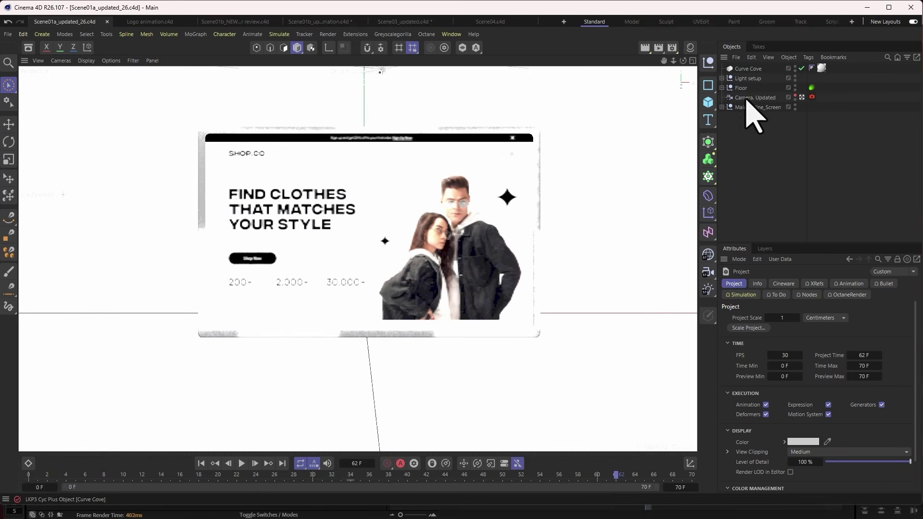
pyautogui.click(152, 61)
pyautogui.click(182, 91)
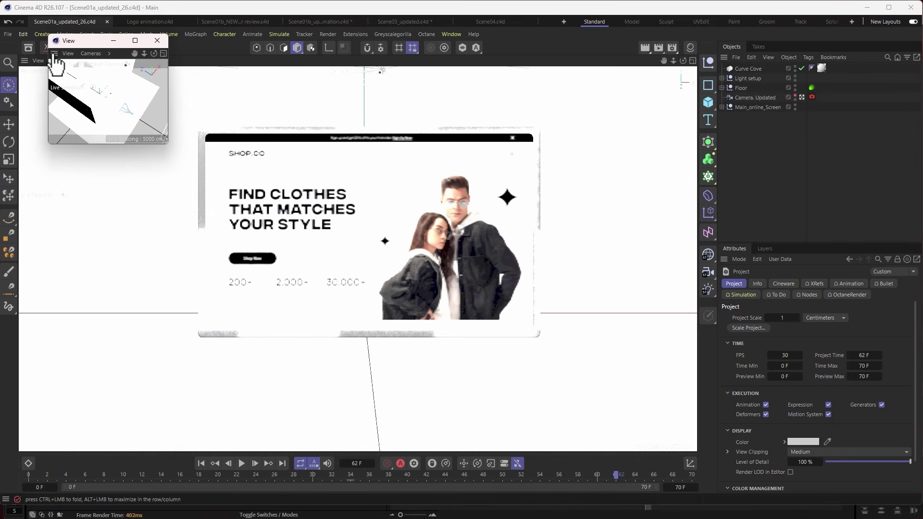
pyautogui.moveTo(54, 60); pyautogui.dragTo(40, 126)
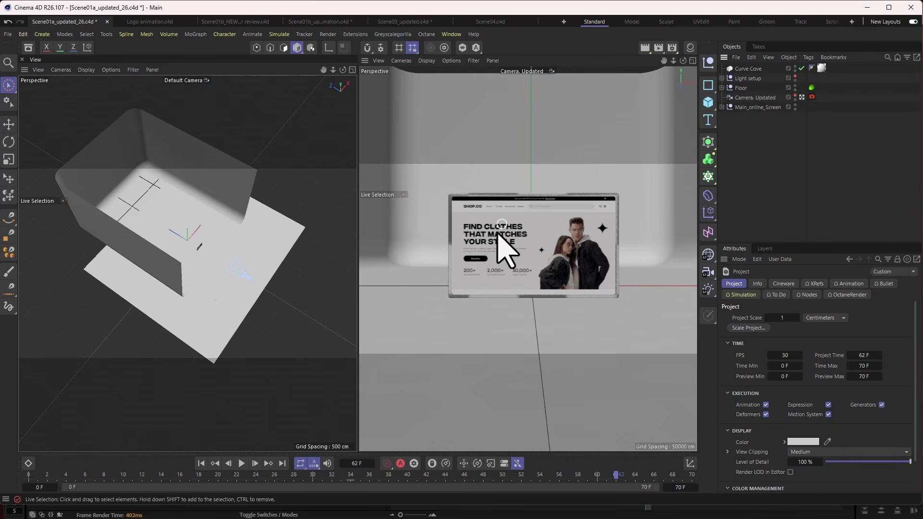
# Examine the curved cove, floor plane and camera placement from several angles in the default camera view
pyautogui.scroll(10, 230, 222)
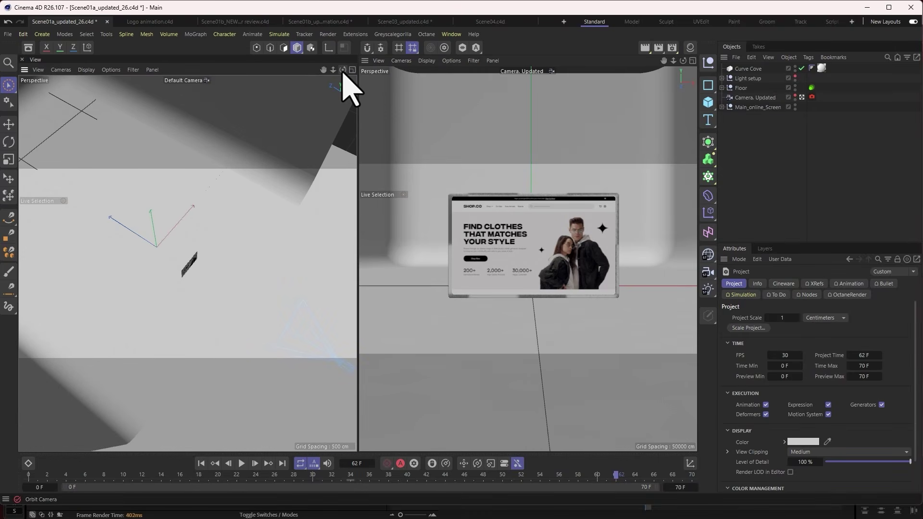
pyautogui.moveTo(342, 69); pyautogui.dragTo(399, 57)
pyautogui.scroll(5, 171, 291)
pyautogui.scroll(-10, 173, 290)
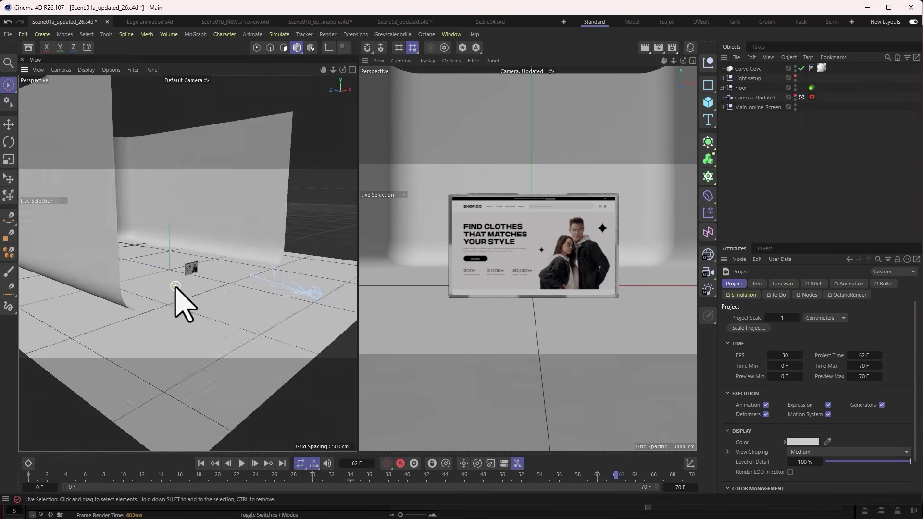
pyautogui.click(106, 230)
pyautogui.moveTo(342, 70); pyautogui.dragTo(366, 74)
pyautogui.click(140, 398)
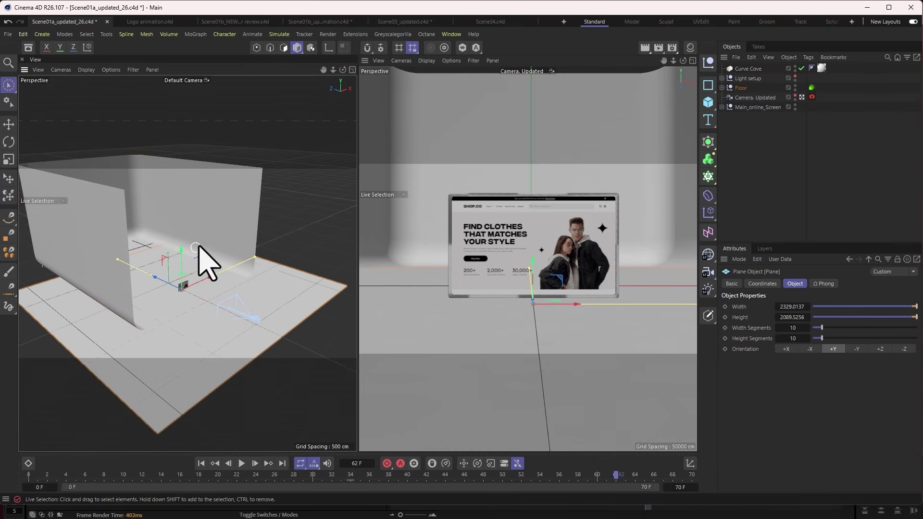
# Inspect the screen model up close and expand Main_online_Screen to review its Extrude.1 and Voronoi Fracture objects
pyautogui.scroll(5, 187, 291)
pyautogui.scroll(3, 190, 257)
pyautogui.scroll(5, 187, 266)
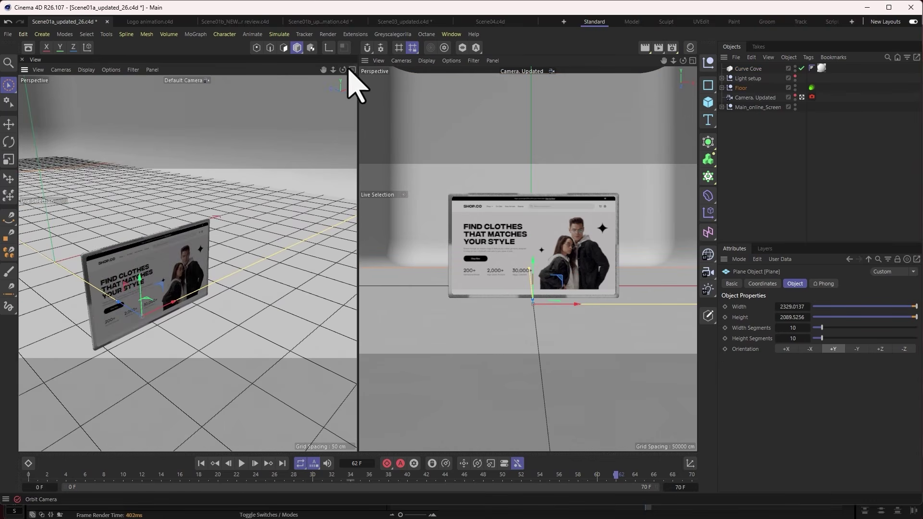
pyautogui.moveTo(343, 70); pyautogui.dragTo(325, 83)
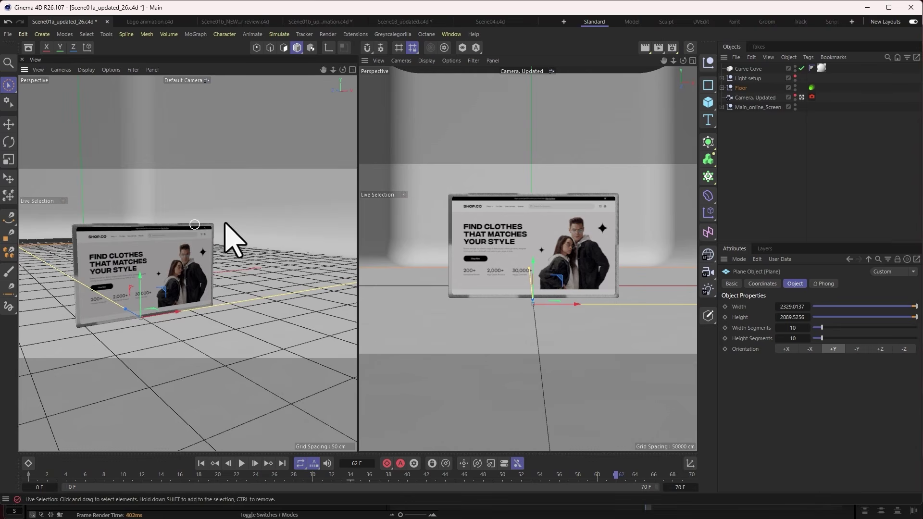
pyautogui.click(734, 118)
pyautogui.click(722, 107)
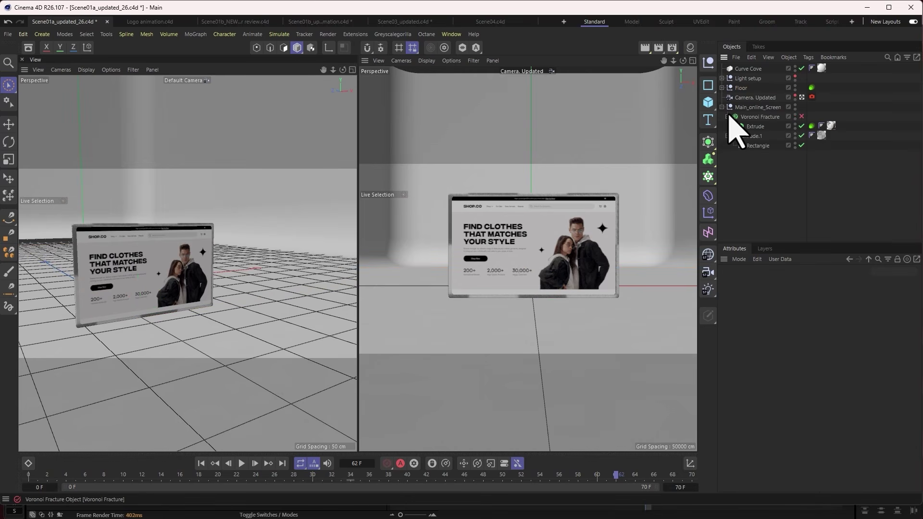
pyautogui.click(745, 127)
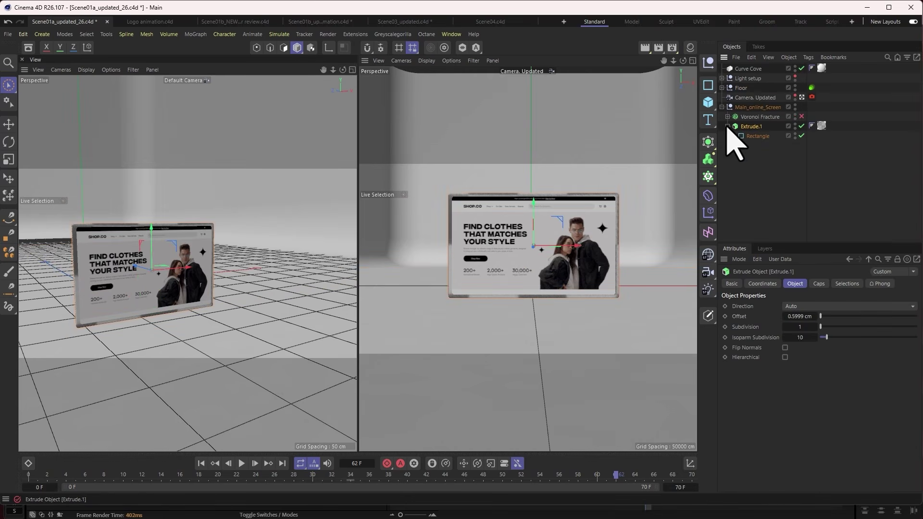
pyautogui.scroll(4, 134, 251)
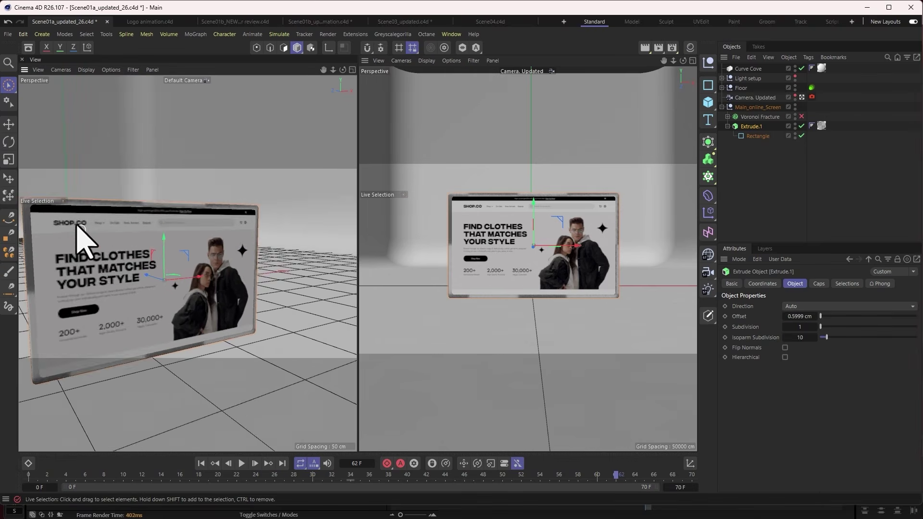
pyautogui.click(728, 126)
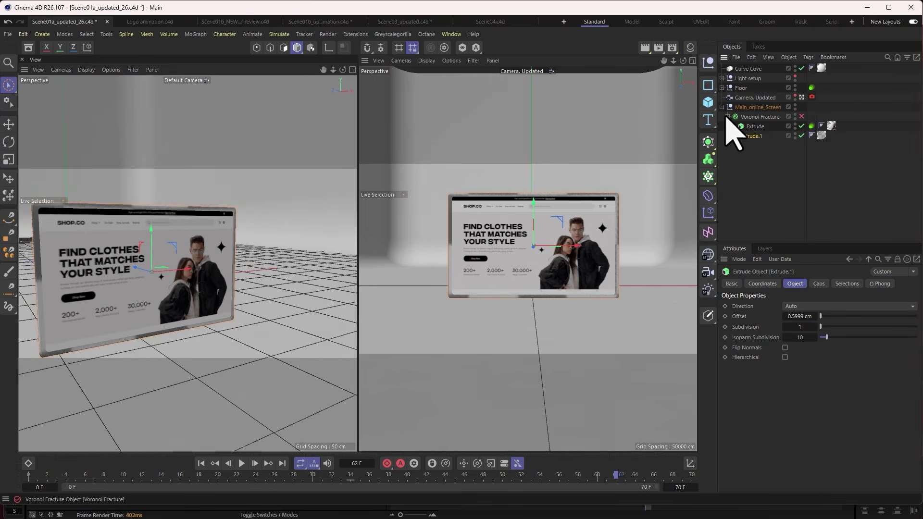
pyautogui.click(728, 116)
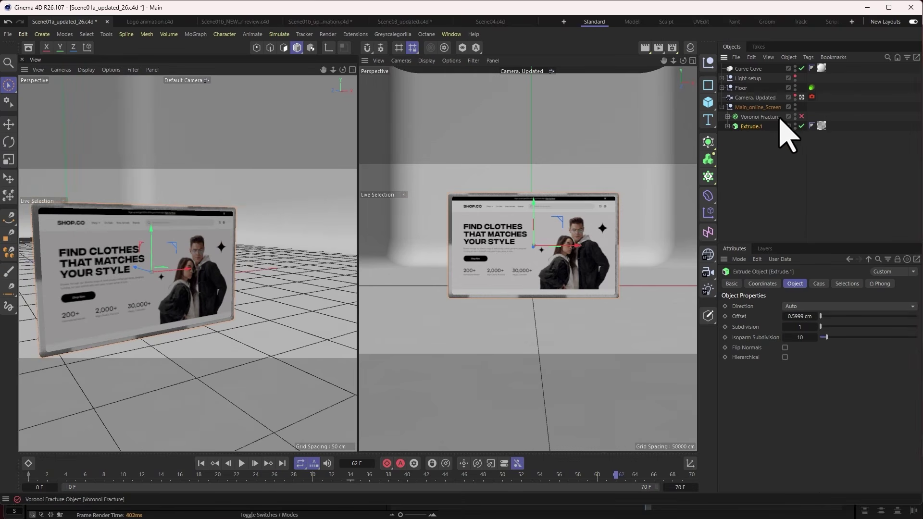
pyautogui.click(760, 117)
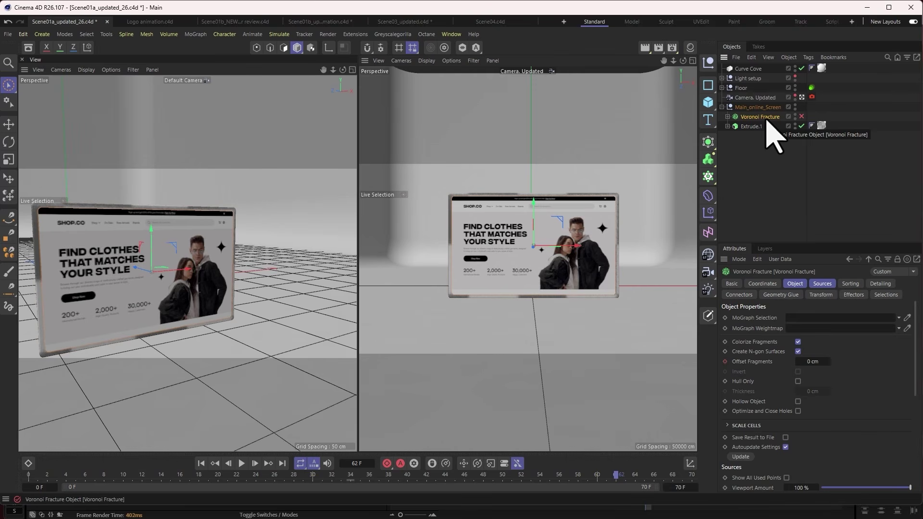
pyautogui.press('Delete')
pyautogui.hotkey('ctrl', 'z')
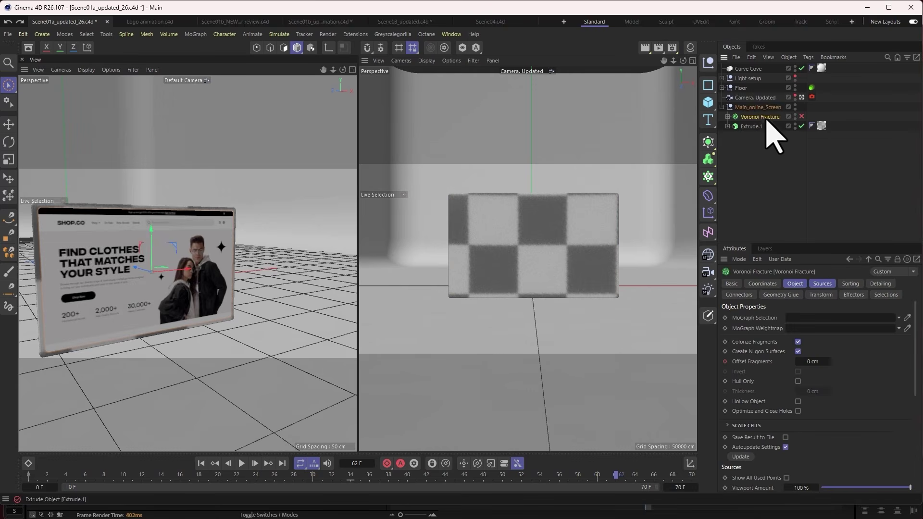
pyautogui.moveTo(759, 114); pyautogui.dragTo(759, 111)
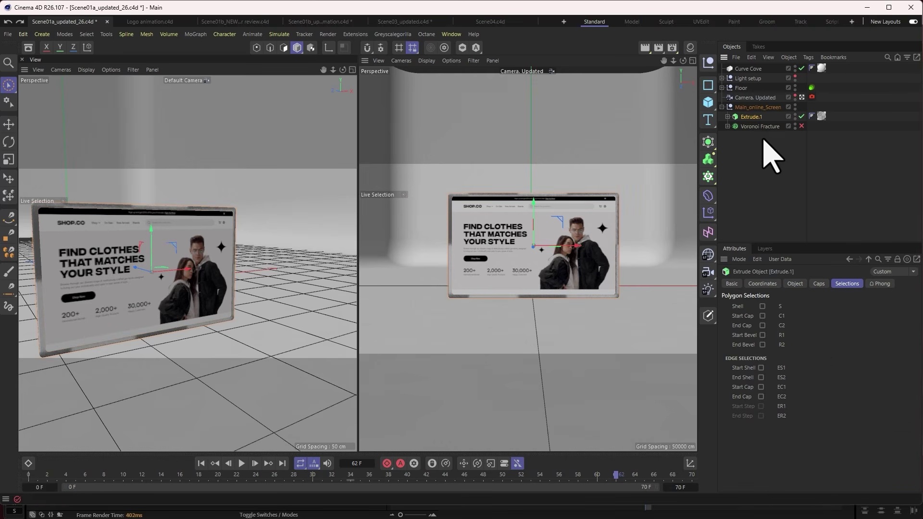
pyautogui.hotkey('ctrl', 'z')
pyautogui.click(762, 137)
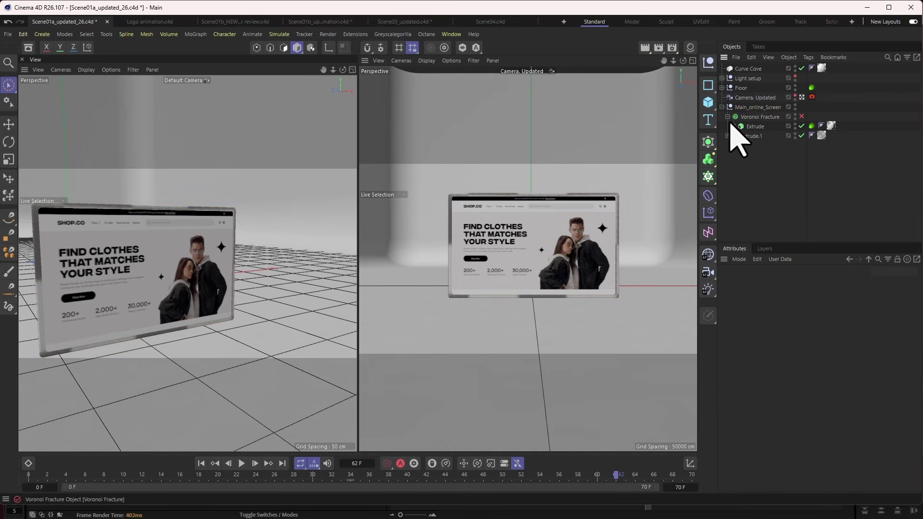
# Isolate Extrude.1 and the Voronoi Fracture's Extrude in turn with Viewport Solo, using automatic solo to follow the selection
pyautogui.click(751, 137)
pyautogui.click(463, 48)
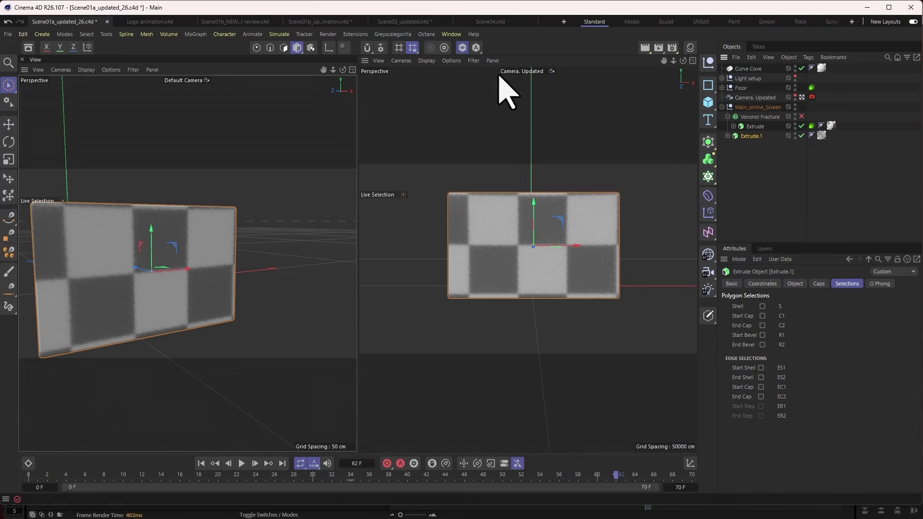
pyautogui.click(754, 130)
pyautogui.click(757, 118)
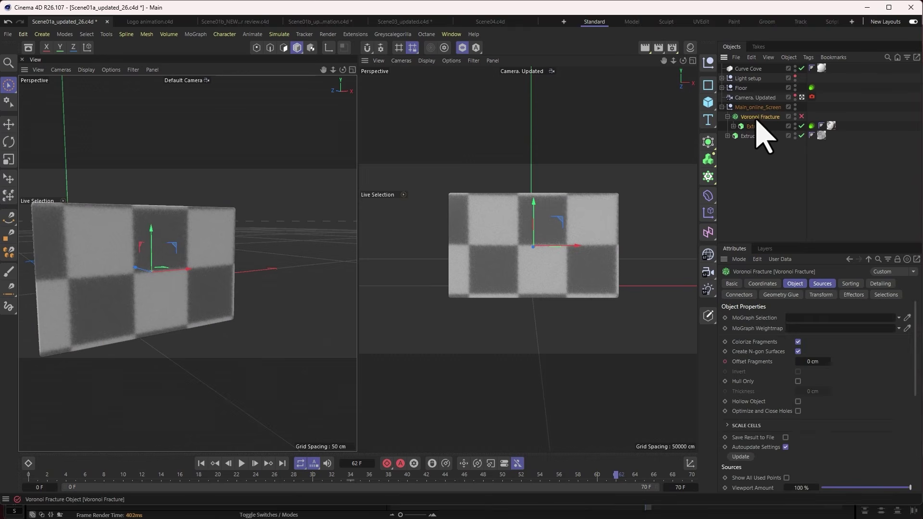
pyautogui.click(753, 129)
pyautogui.click(475, 49)
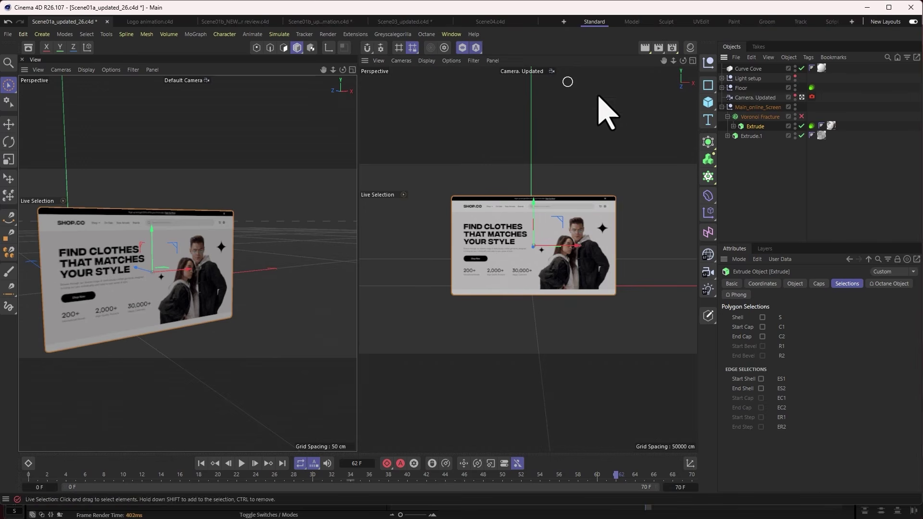
pyautogui.click(751, 136)
pyautogui.click(760, 126)
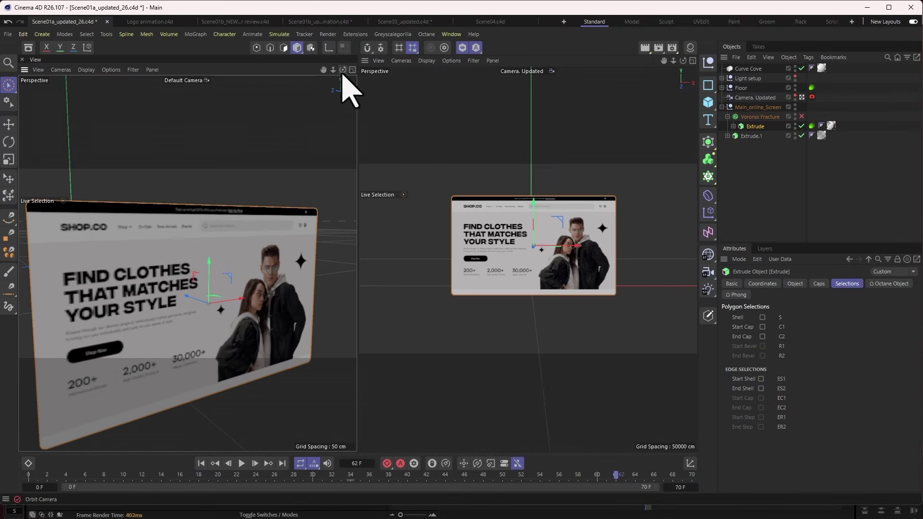
# Turn off Viewport Solo, widen the default camera view and examine the complete screen model from several angles
pyautogui.moveTo(343, 70); pyautogui.dragTo(668, 108)
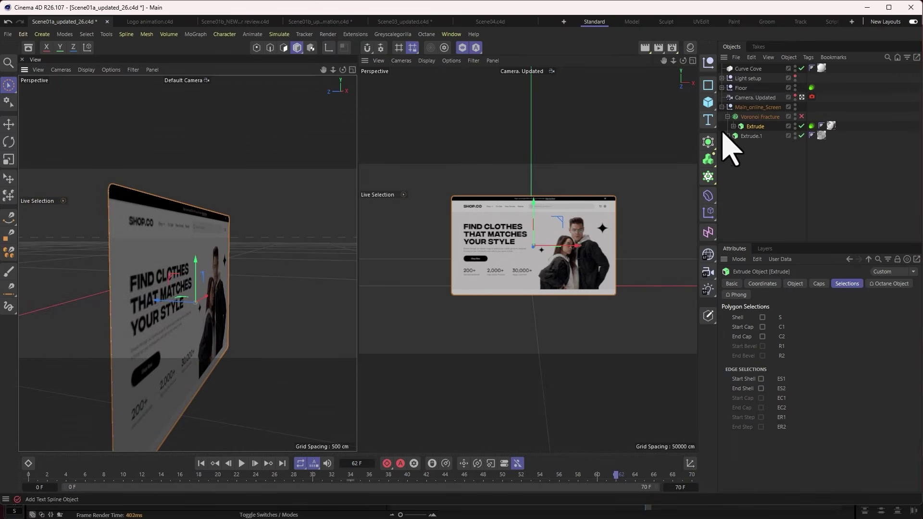
pyautogui.click(757, 128)
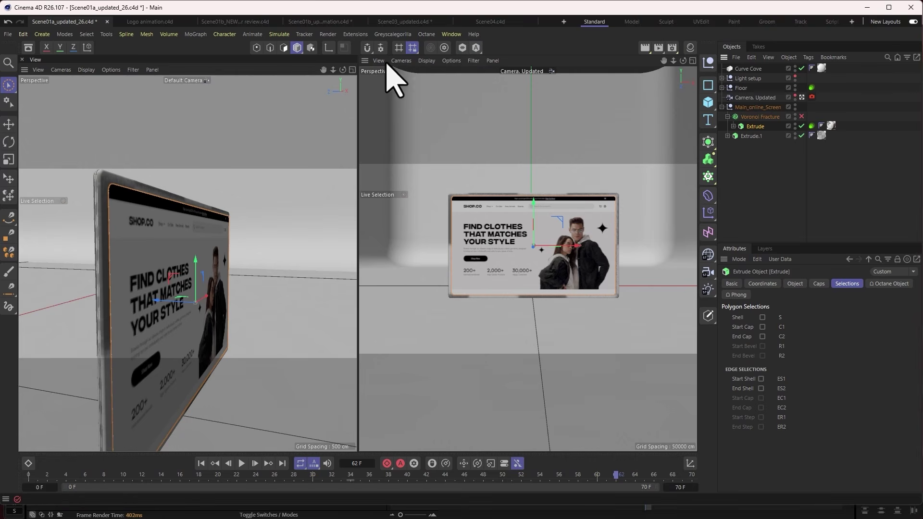
pyautogui.moveTo(341, 74); pyautogui.dragTo(241, 101)
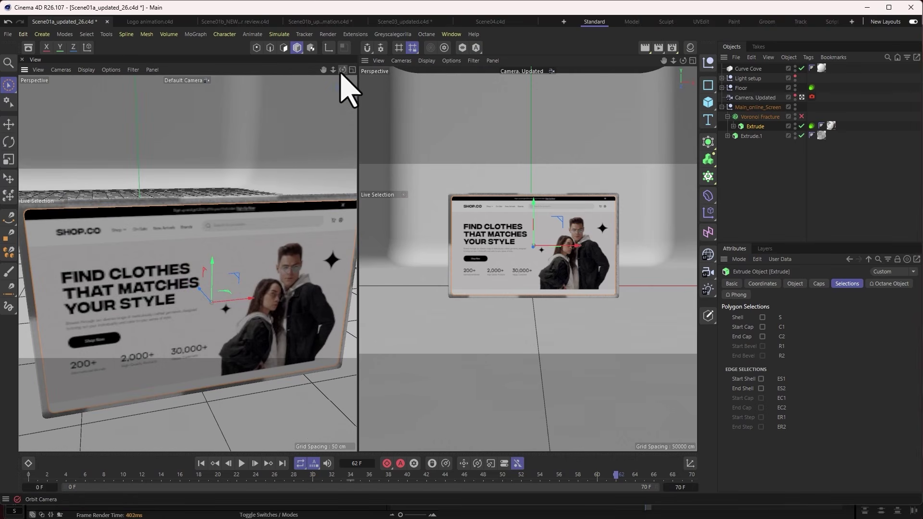
pyautogui.moveTo(333, 70); pyautogui.dragTo(449, 115)
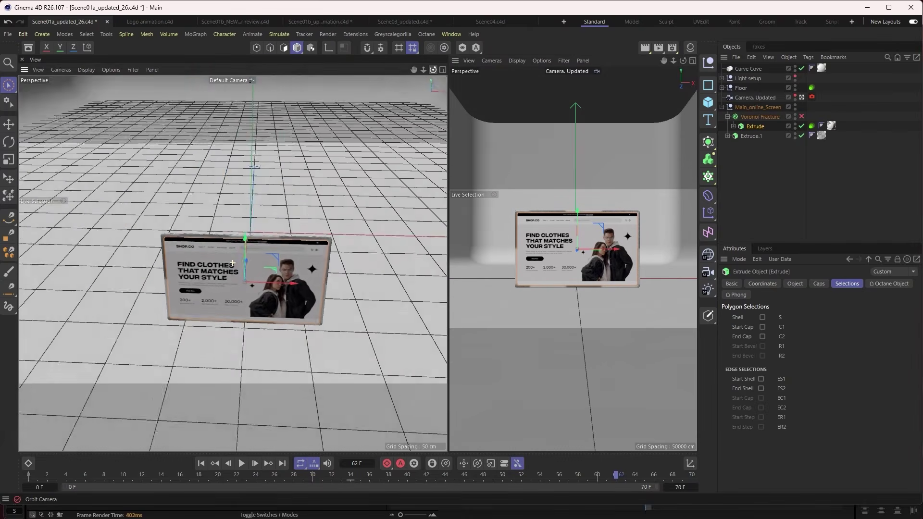
pyautogui.moveTo(433, 70); pyautogui.dragTo(647, 123)
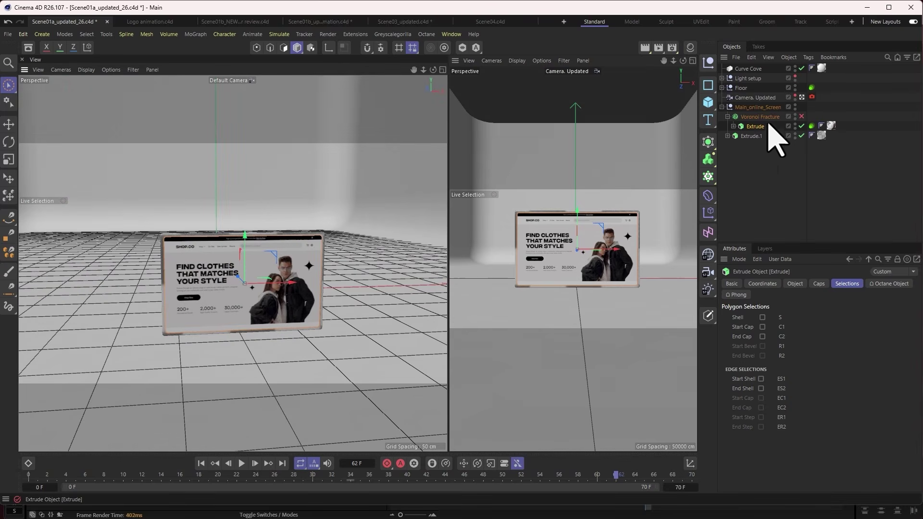
# Open the keyframe timeline for Camera. Updated, scrub back to frame 53 and frame all of its position keyframes
pyautogui.click(745, 98)
pyautogui.click(28, 464)
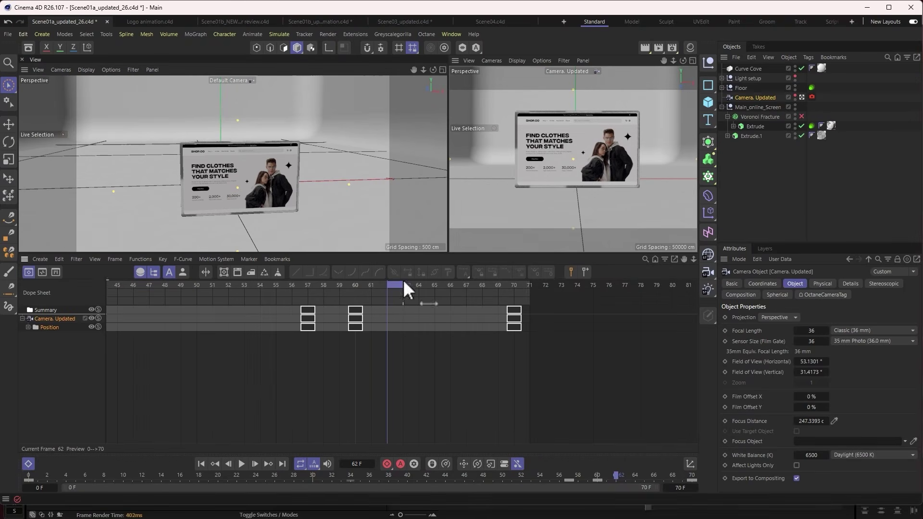
pyautogui.moveTo(404, 282); pyautogui.dragTo(244, 291)
pyautogui.moveTo(270, 317); pyautogui.dragTo(356, 317, button='middle')
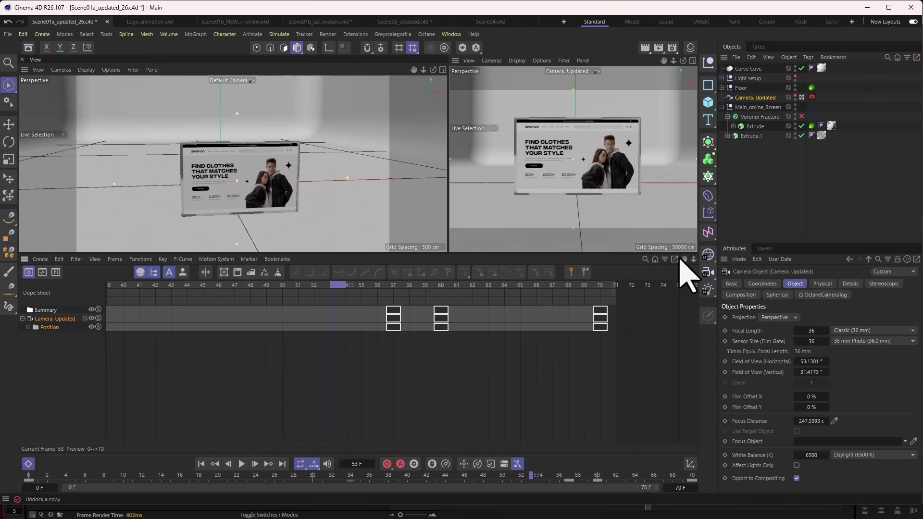
pyautogui.press('h')
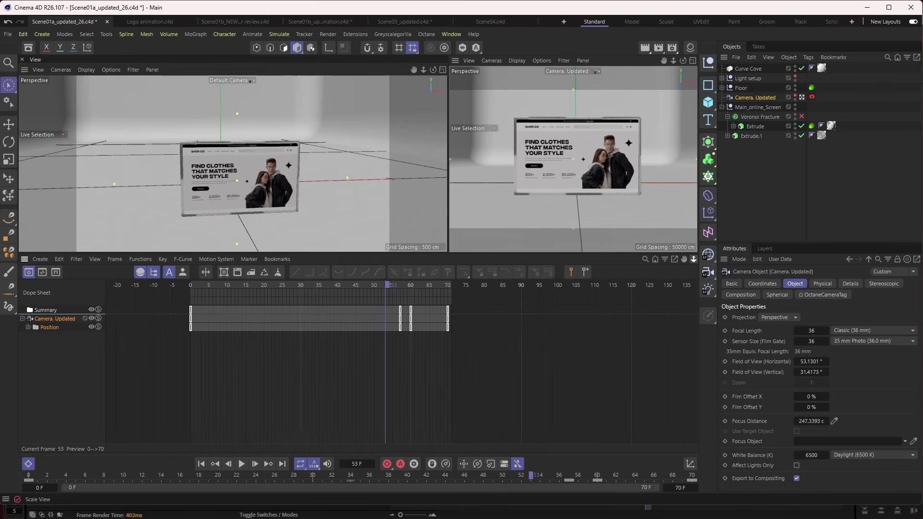
# Scrub to frame 23, enlarge both viewports and orbit the default camera view to look down on the scene
pyautogui.moveTo(448, 178); pyautogui.dragTo(223, 178)
pyautogui.click(296, 286)
pyautogui.moveTo(292, 283)
pyautogui.mouseDown()
pyautogui.moveTo(183, 282)
pyautogui.moveTo(290, 283)
pyautogui.moveTo(275, 284)
pyautogui.mouseUp()
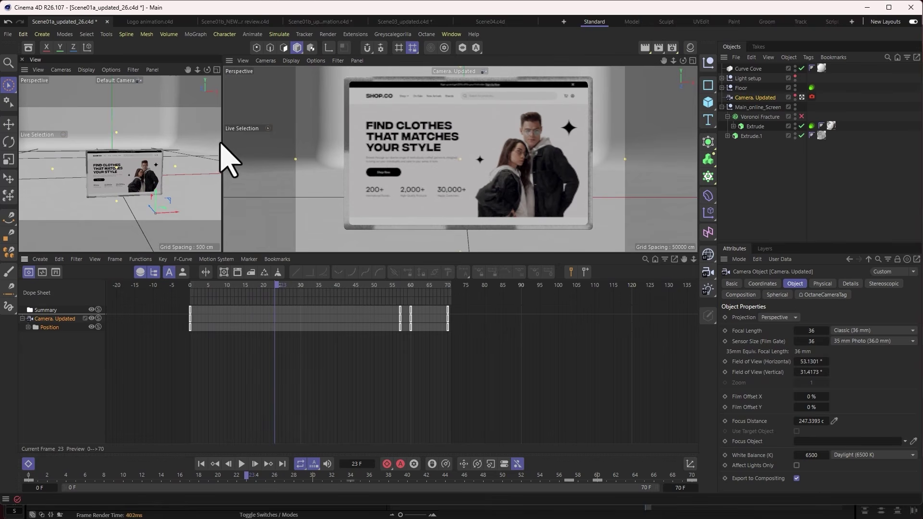
pyautogui.moveTo(223, 143); pyautogui.dragTo(338, 183)
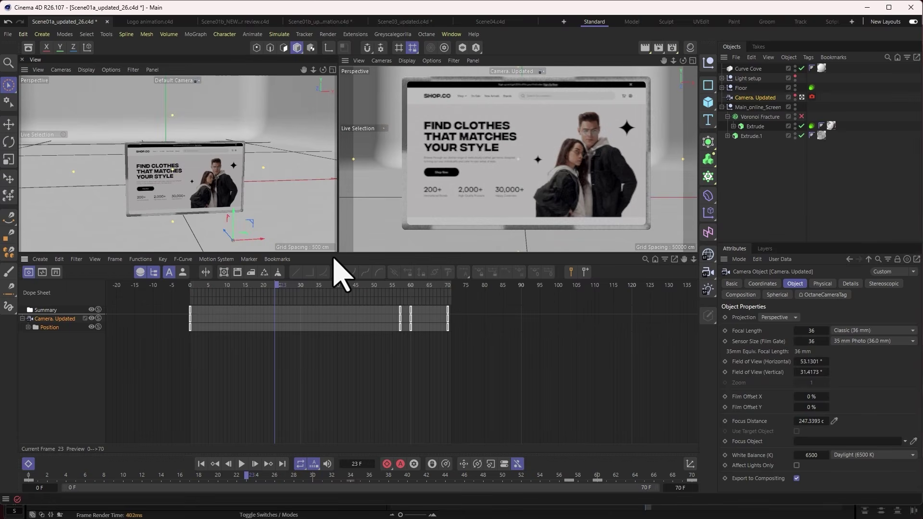
pyautogui.moveTo(339, 253); pyautogui.dragTo(350, 347)
pyautogui.moveTo(323, 70); pyautogui.dragTo(286, 83)
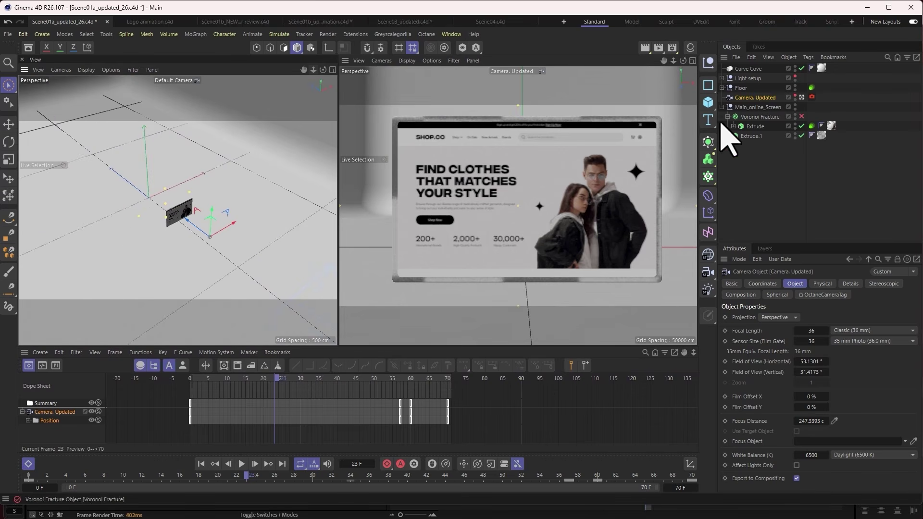
# Make Camera. Updated visible in the editor, scrub to frame 56 to examine its movement and close the timeline
pyautogui.click(795, 97)
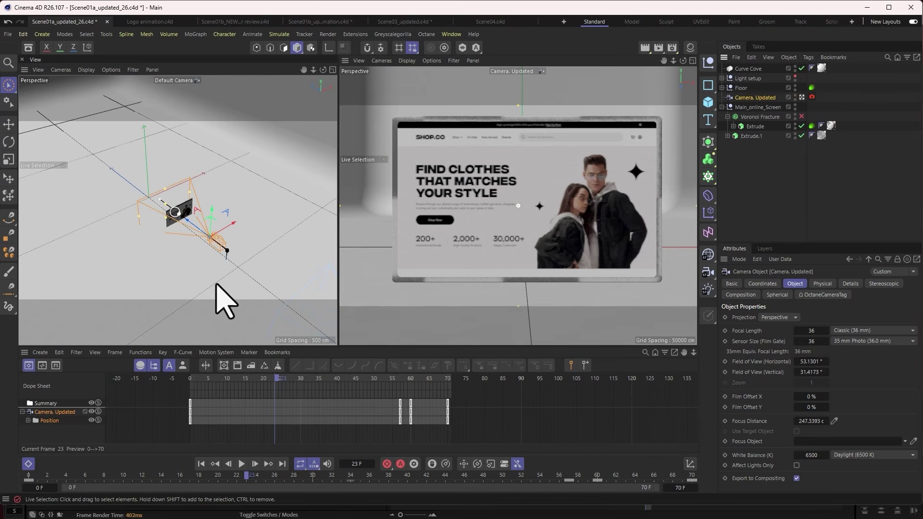
pyautogui.scroll(3, 189, 247)
pyautogui.scroll(5, 208, 153)
pyautogui.scroll(-1, 196, 230)
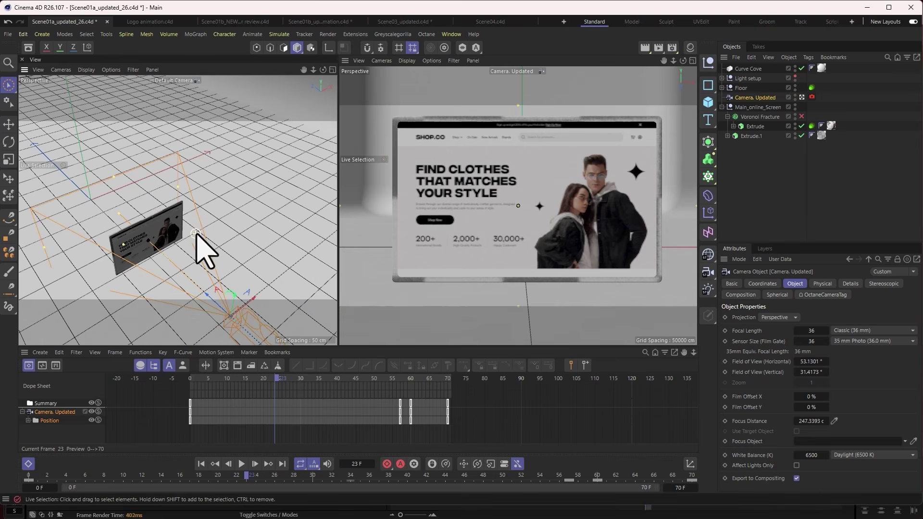
pyautogui.moveTo(278, 378); pyautogui.dragTo(404, 378)
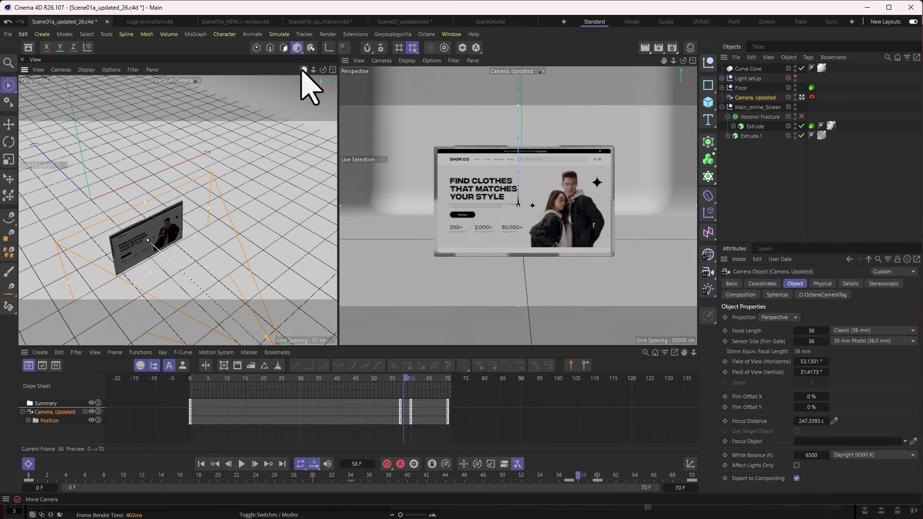
pyautogui.moveTo(303, 70); pyautogui.dragTo(400, 380)
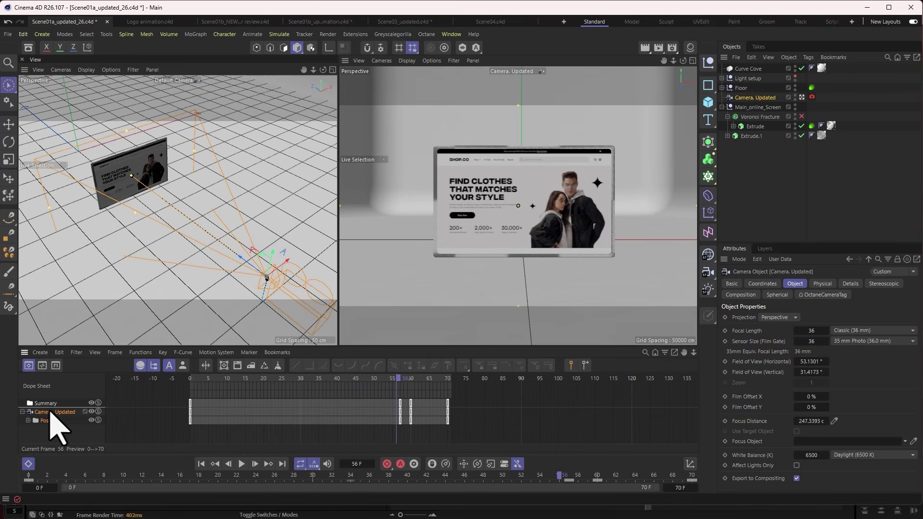
pyautogui.click(29, 463)
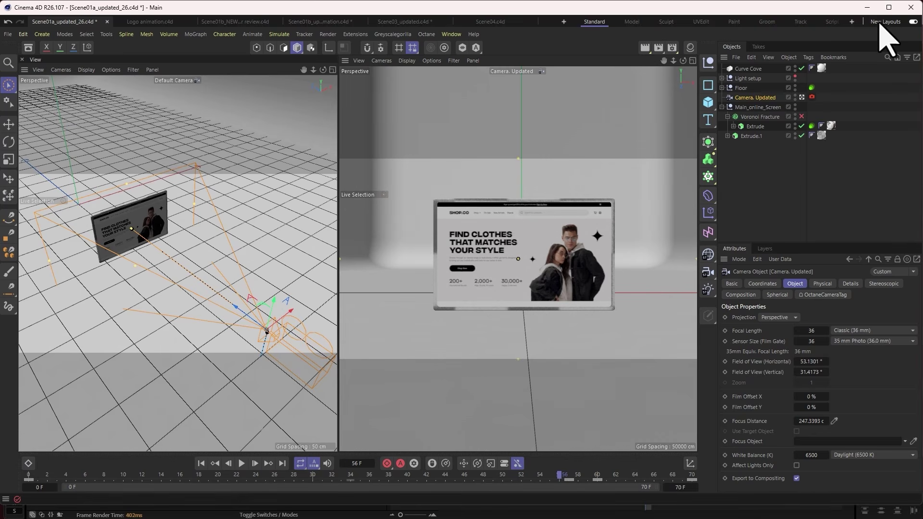
# Switch to the layout with the Octane Live Viewer, start the live render and move to frame 30
pyautogui.click(594, 22)
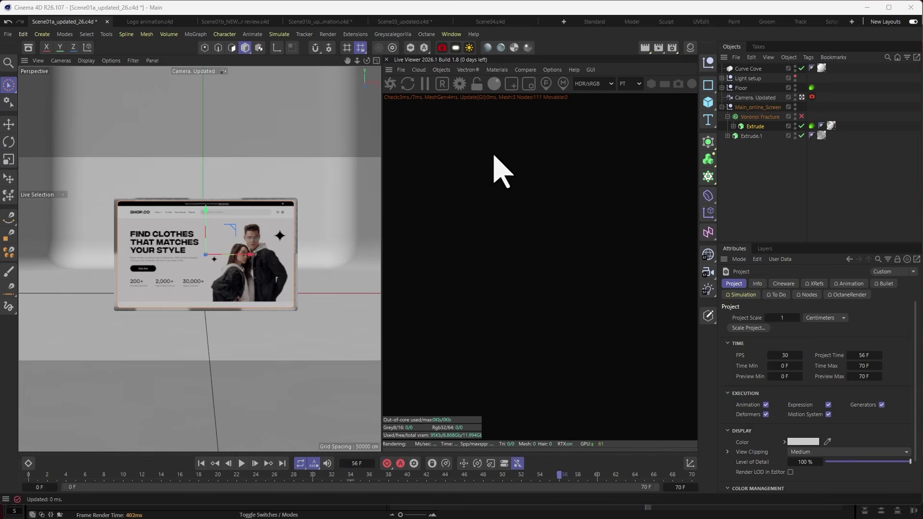
pyautogui.click(390, 85)
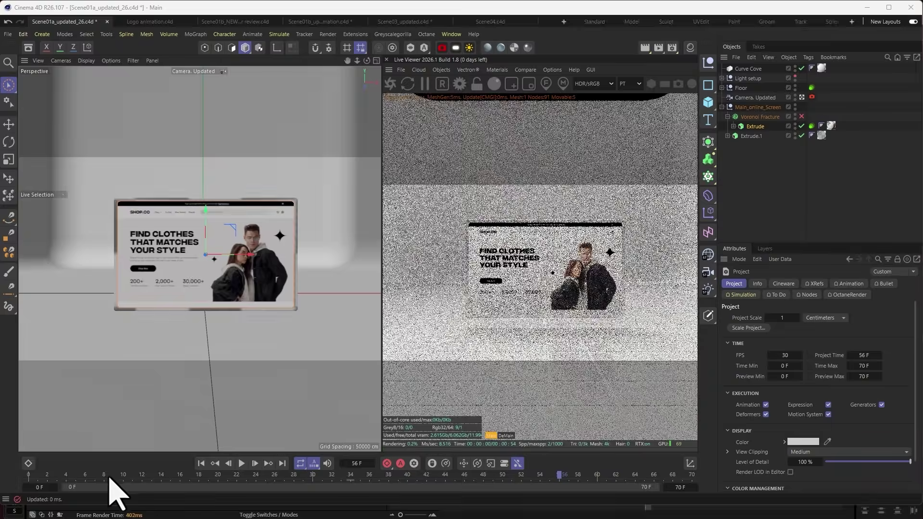
pyautogui.moveTo(53, 475); pyautogui.dragTo(313, 479)
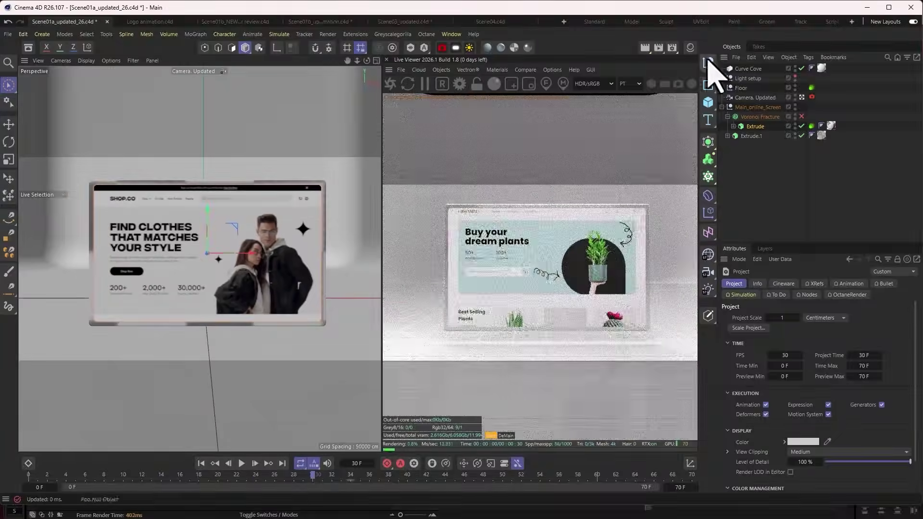
# Show the scene's materials and open the Extrude's OctDiffuse1 material in the Octane Node Editor
pyautogui.click(691, 47)
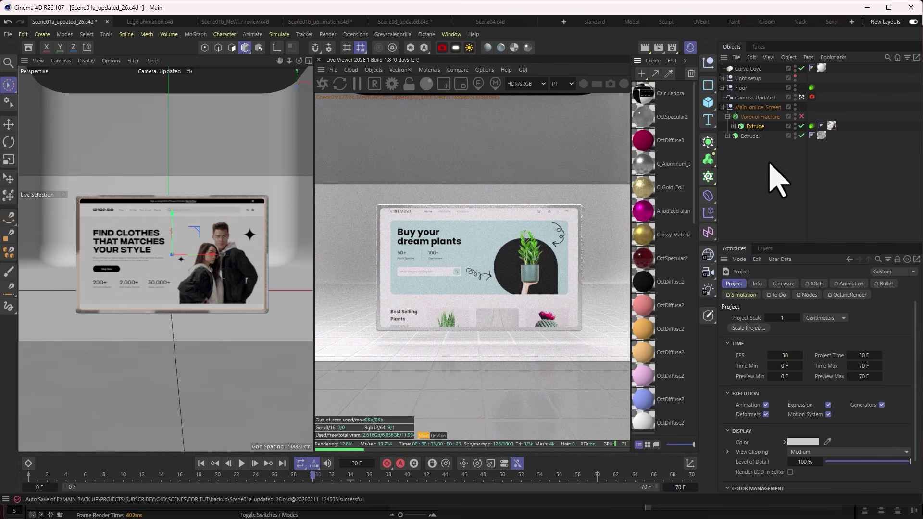
pyautogui.click(831, 126)
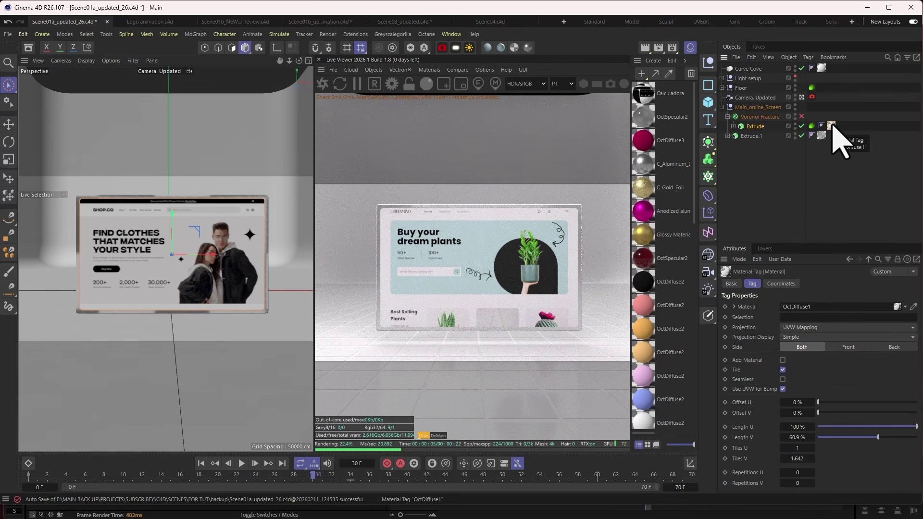
pyautogui.doubleClick(832, 126)
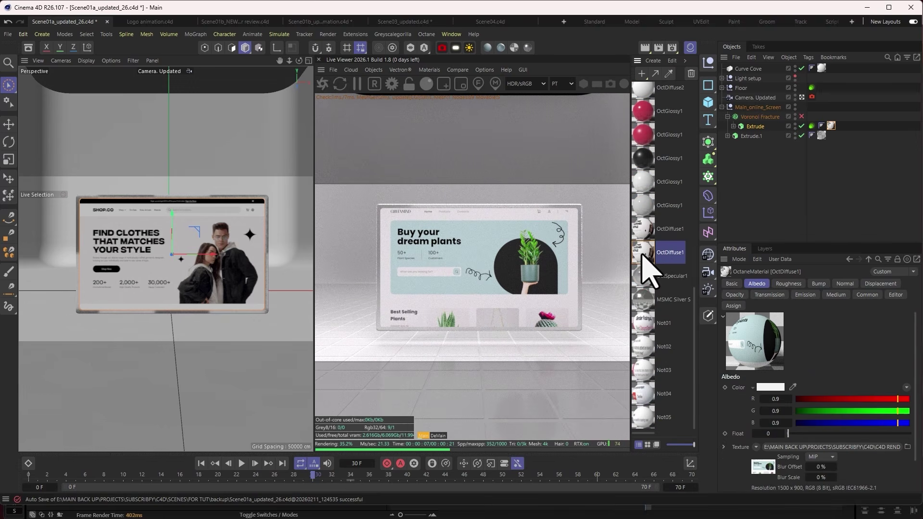
pyautogui.doubleClick(642, 254)
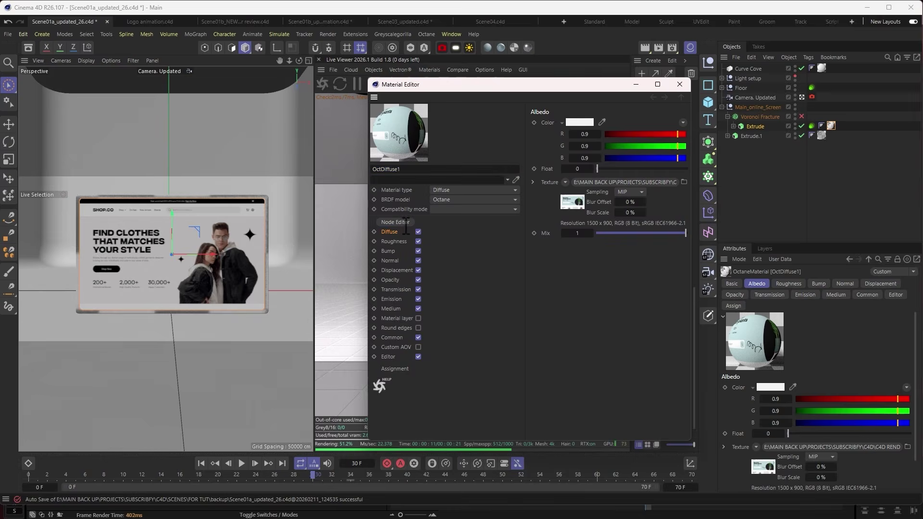
pyautogui.click(395, 222)
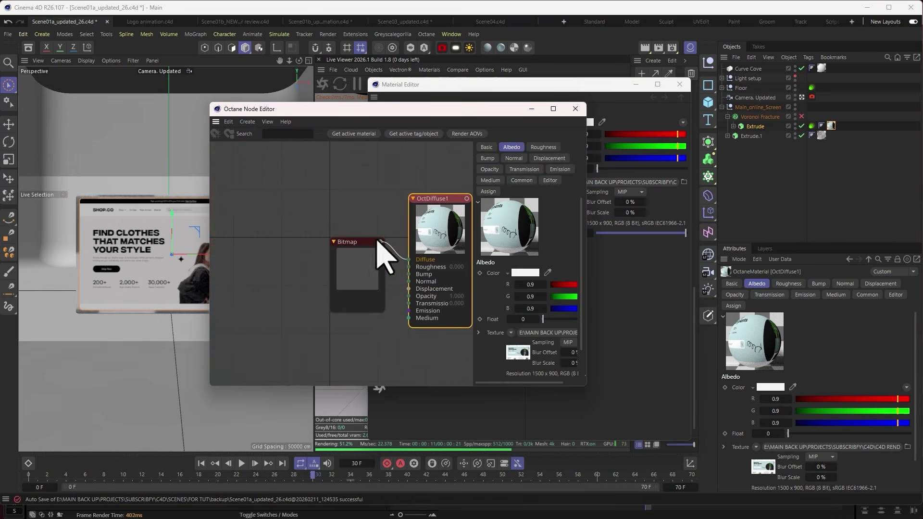
# Separate the Bitmap and OctDiffuse1 nodes, widen the node editor and browse for the Bitmap's source file
pyautogui.moveTo(356, 242); pyautogui.dragTo(282, 212)
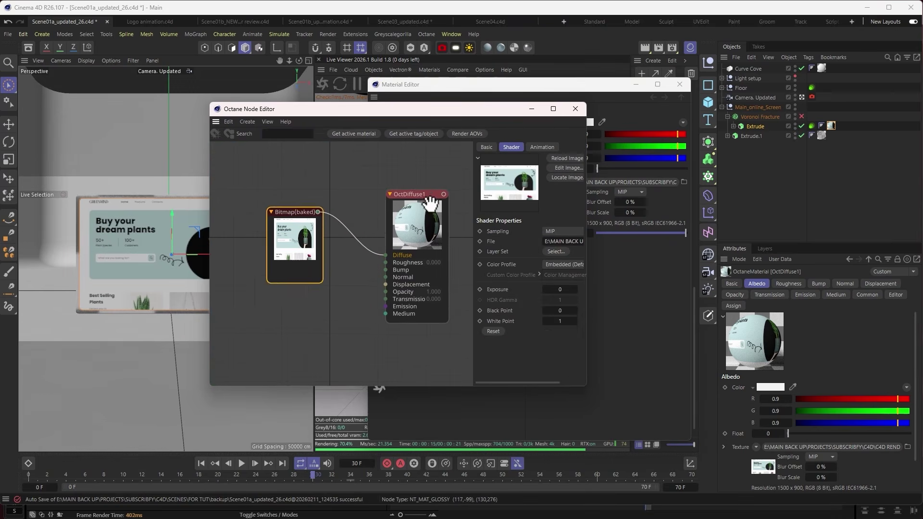
pyautogui.moveTo(431, 204); pyautogui.dragTo(415, 198)
pyautogui.click(291, 212)
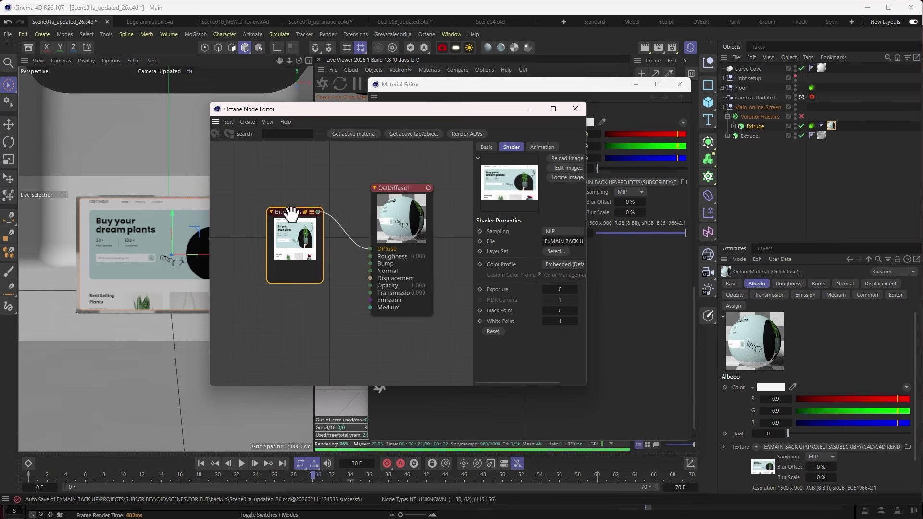
pyautogui.moveTo(586, 195); pyautogui.dragTo(820, 222)
pyautogui.click(820, 224)
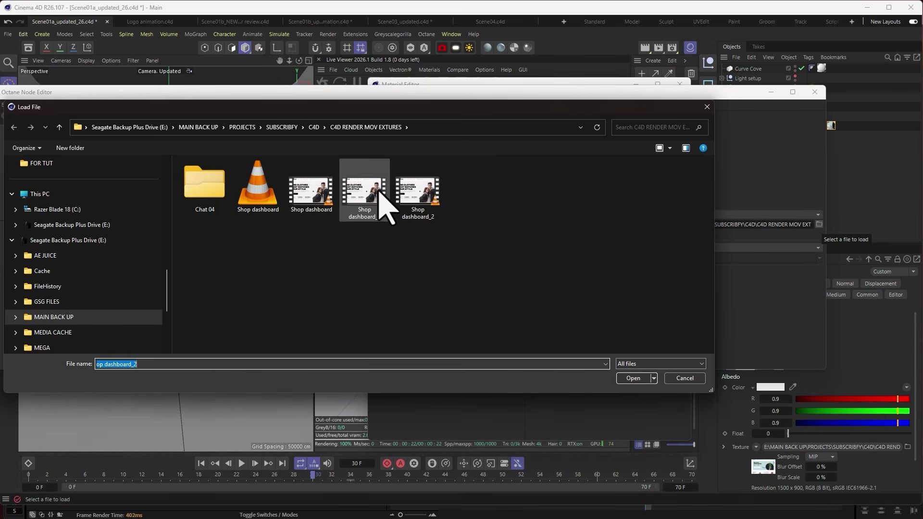
# Play the Shop dashboard_1 video to review the screen texture, and leave the file selection without loading anything
pyautogui.rightClick(377, 192)
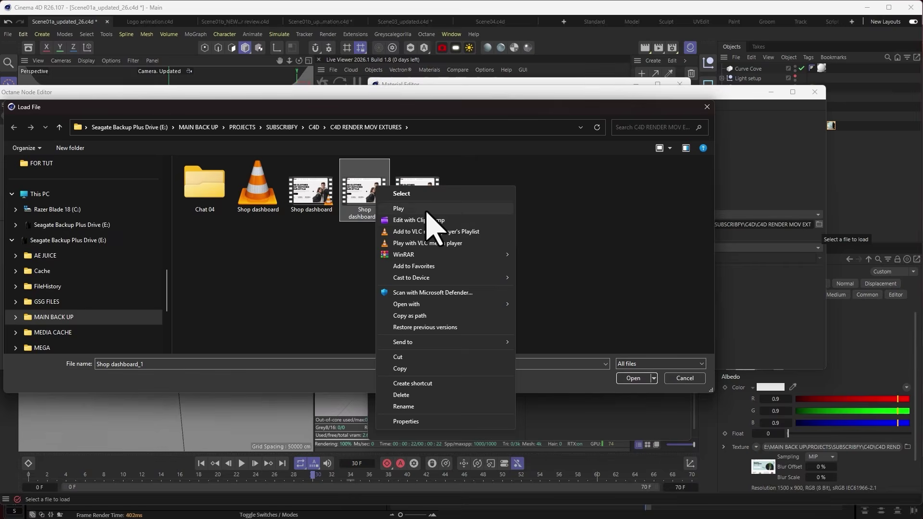
pyautogui.click(430, 185)
pyautogui.moveTo(703, 50); pyautogui.dragTo(490, 51)
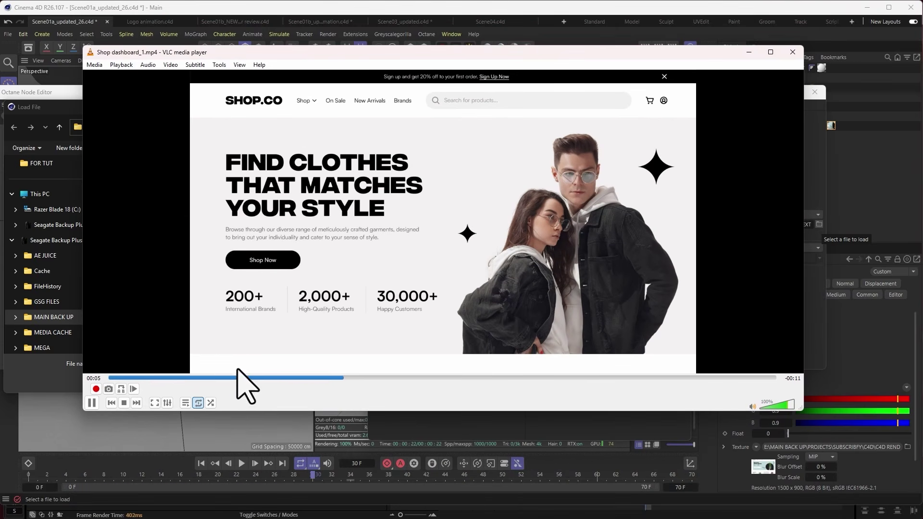
pyautogui.click(140, 378)
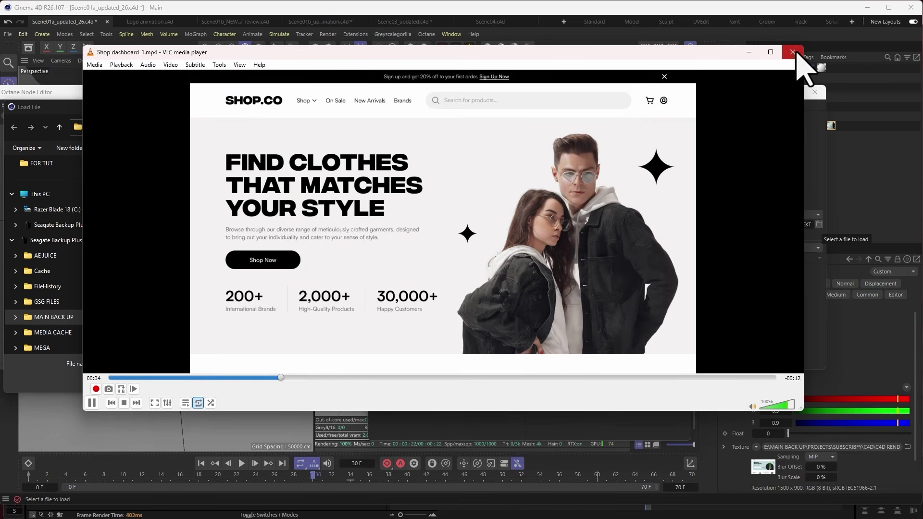
pyautogui.click(795, 52)
pyautogui.click(685, 379)
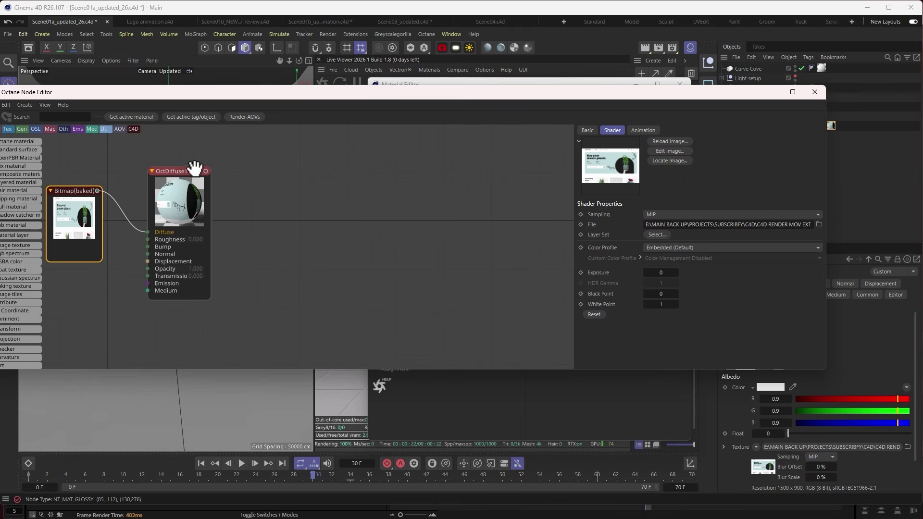
# Space the two material nodes further apart and review the Bitmap node's animation mode, timing and movie frame settings
pyautogui.moveTo(194, 169); pyautogui.dragTo(244, 159)
pyautogui.moveTo(63, 190); pyautogui.dragTo(77, 191)
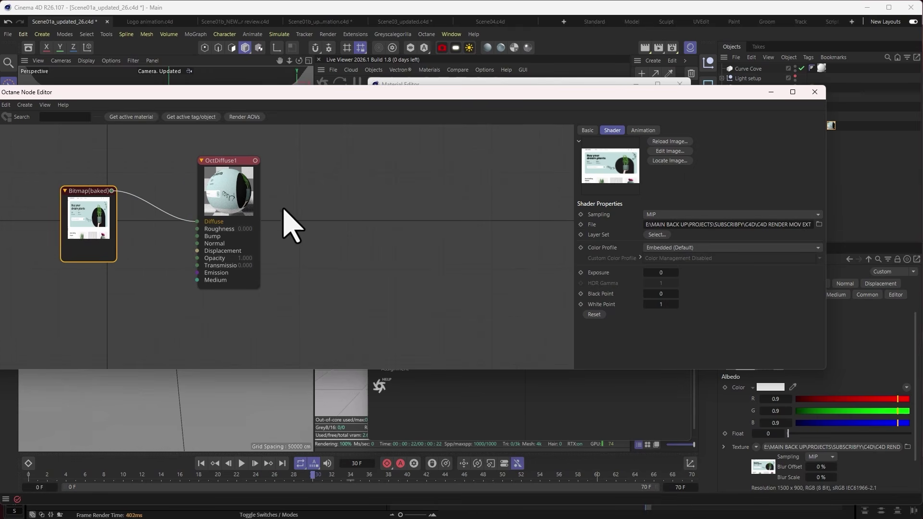
pyautogui.click(643, 130)
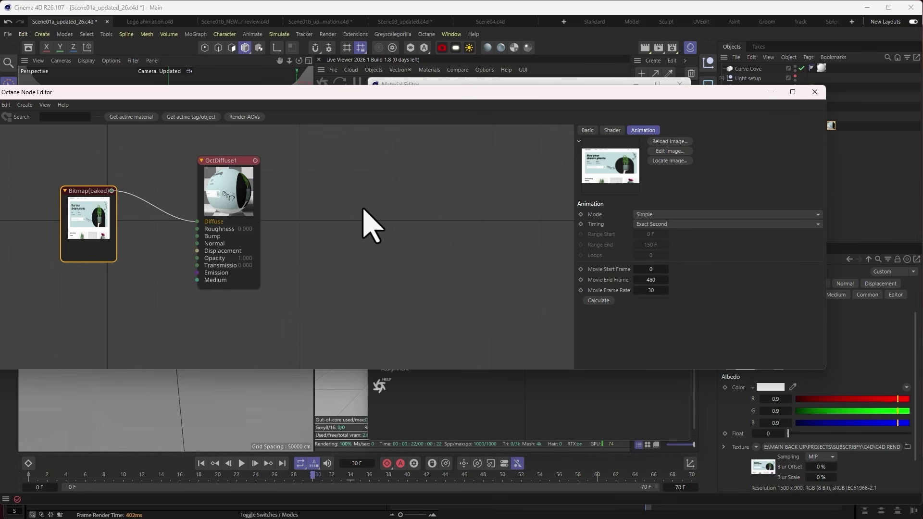
pyautogui.moveTo(226, 160); pyautogui.dragTo(257, 160)
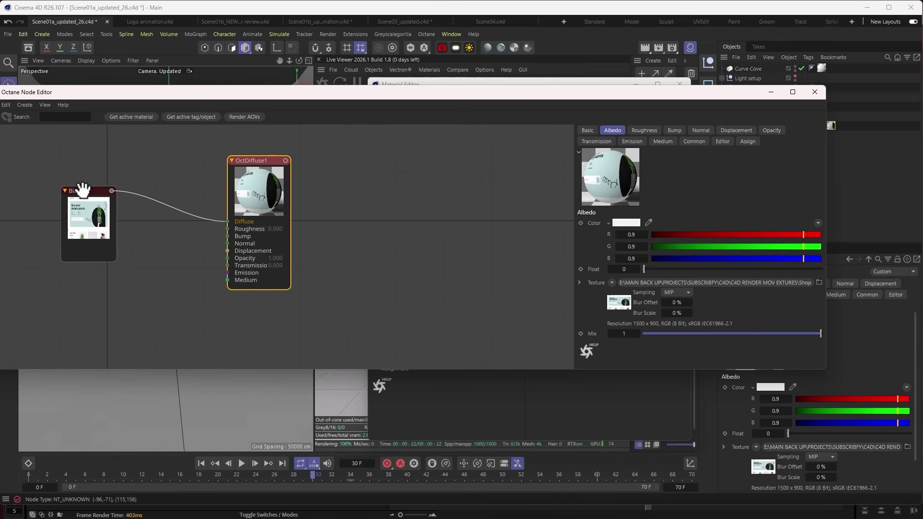
pyautogui.moveTo(79, 191); pyautogui.dragTo(94, 191)
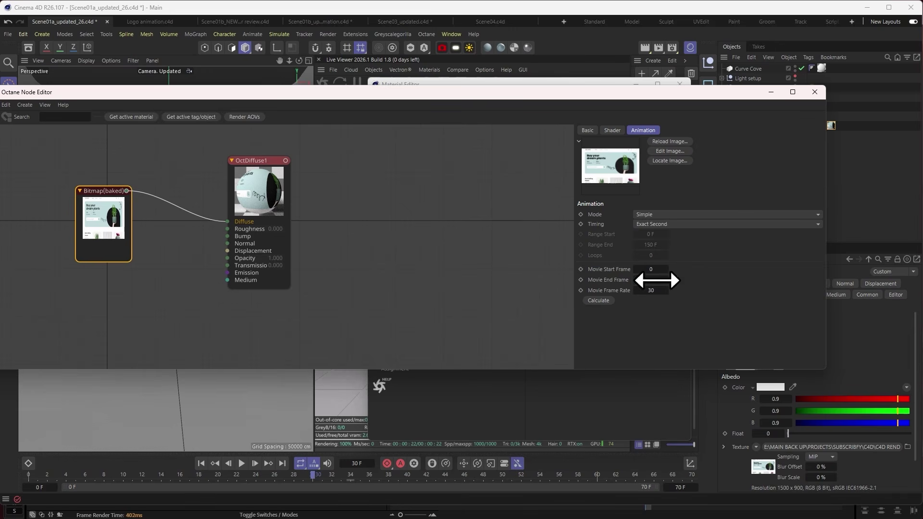
# Close the Octane Node Editor and Material Editor, and hide the material list
pyautogui.click(815, 92)
pyautogui.click(680, 85)
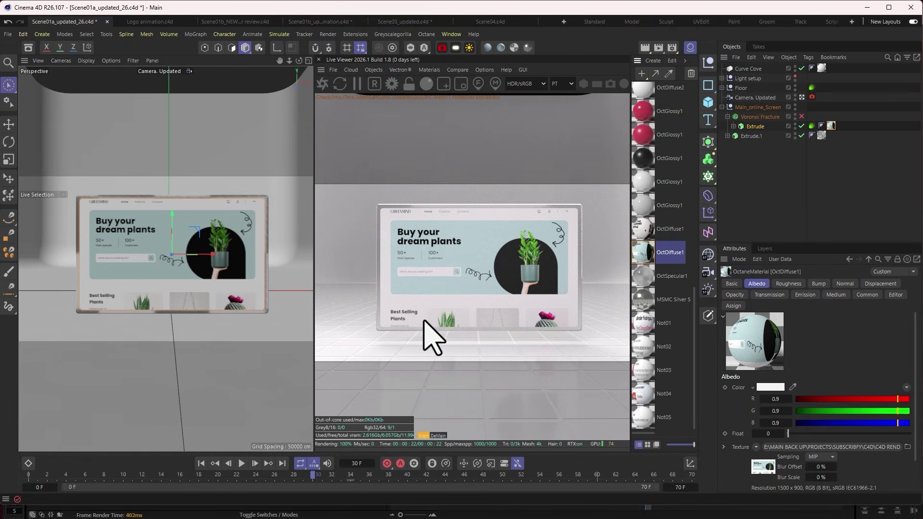
pyautogui.click(690, 48)
# Expand the Floor group and hide Main_online_Screen in the editor and render to examine the floor alone
pyautogui.click(721, 106)
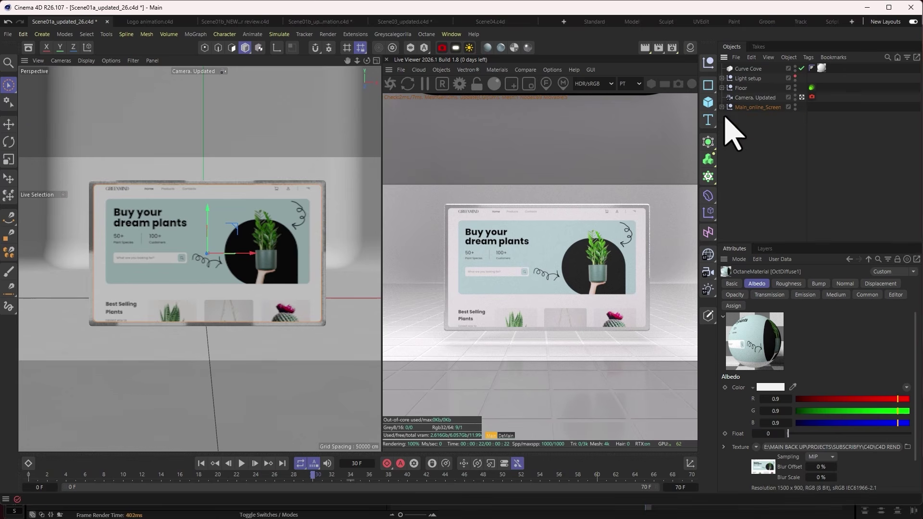
pyautogui.click(721, 87)
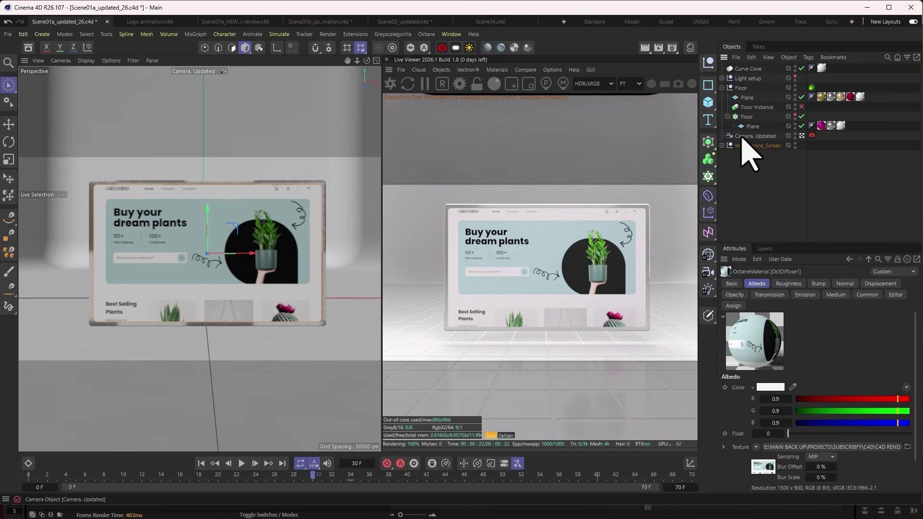
pyautogui.click(795, 146)
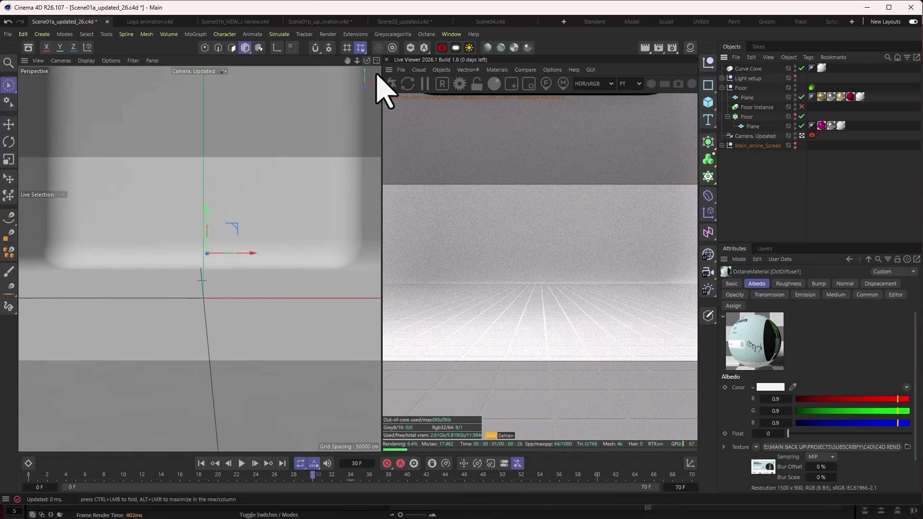
pyautogui.moveTo(367, 60); pyautogui.dragTo(367, 81)
pyautogui.hotkey('ctrl', 'shift', 'z')
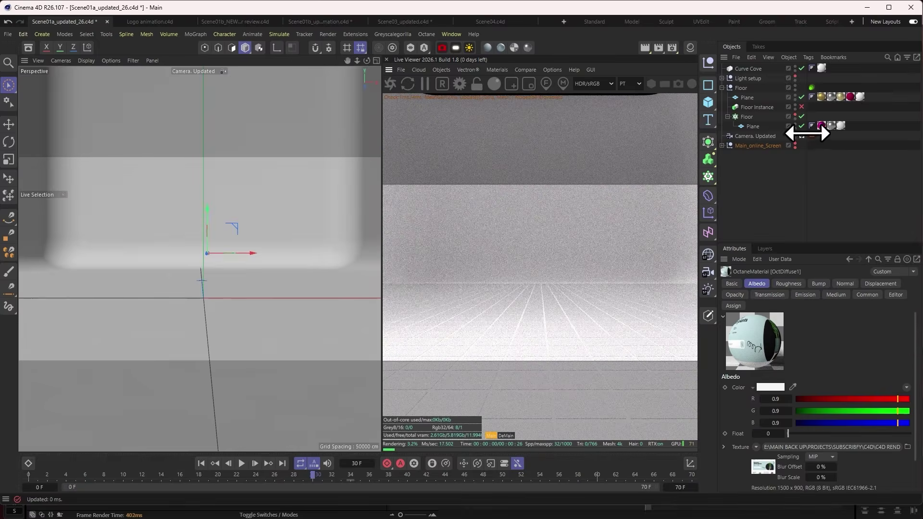
# Leave the Camera. Updated view, look down over the tiled floor, and examine the floor Plane and the Floor cloner's grid settings
pyautogui.click(802, 136)
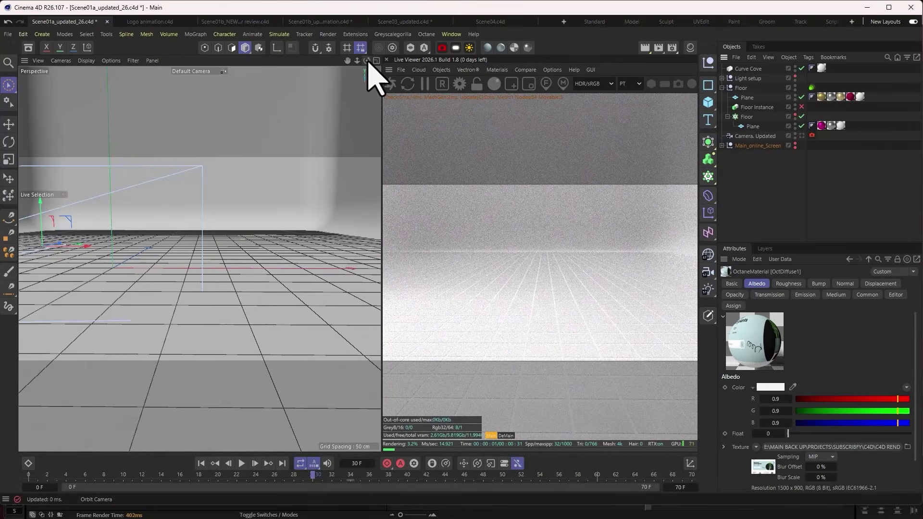
pyautogui.moveTo(366, 60); pyautogui.dragTo(378, 77)
pyautogui.scroll(4, 204, 234)
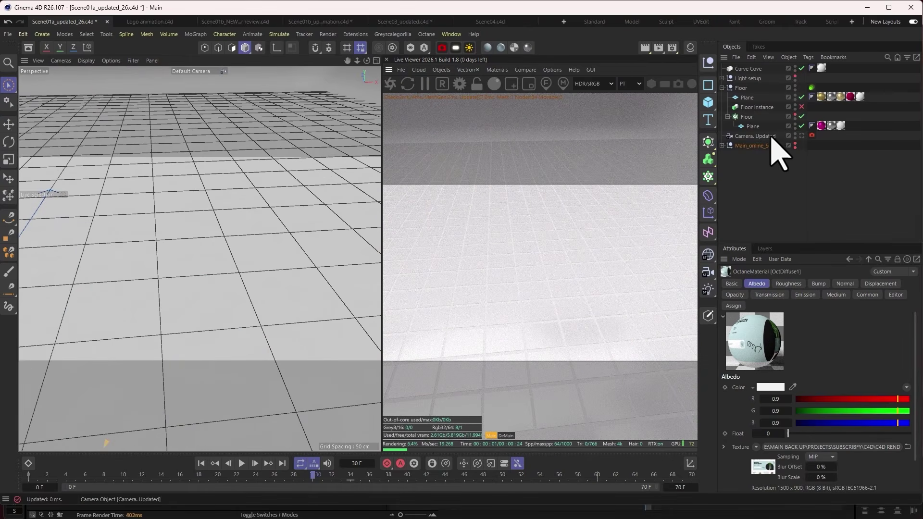
pyautogui.click(746, 97)
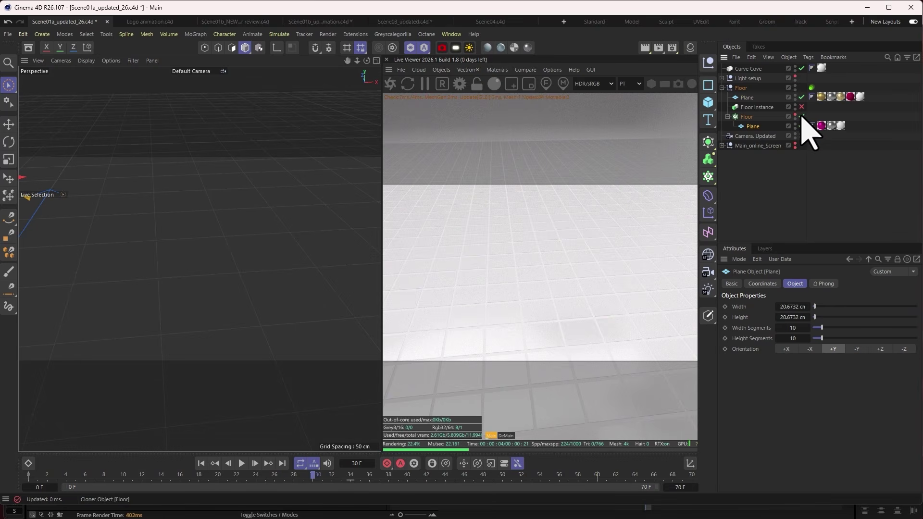
pyautogui.click(802, 136)
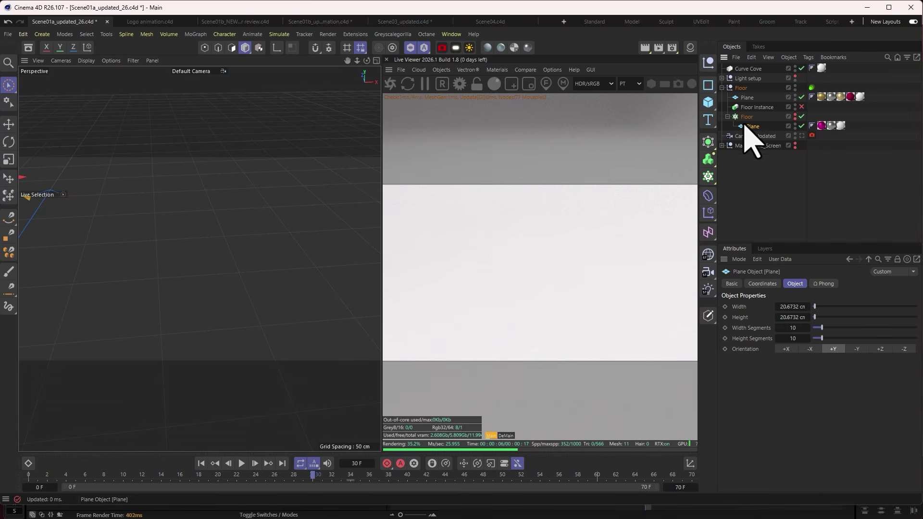
pyautogui.click(752, 98)
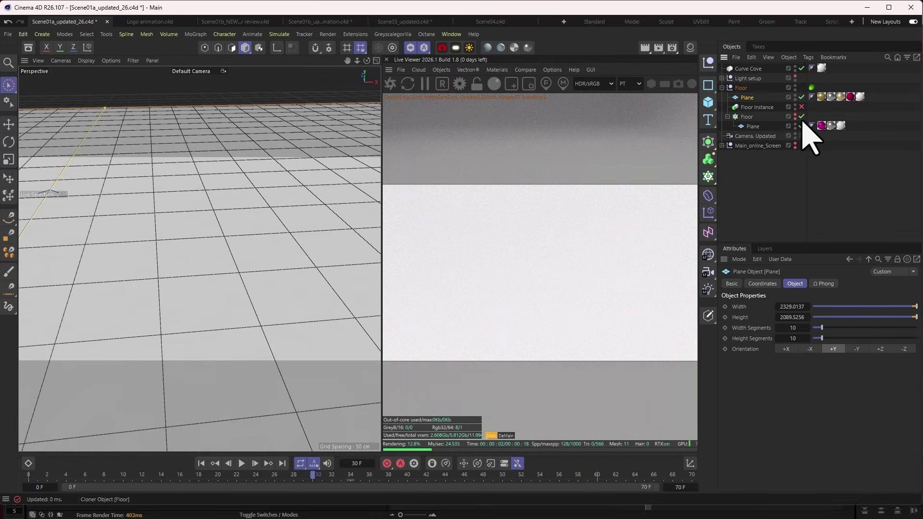
pyautogui.click(744, 117)
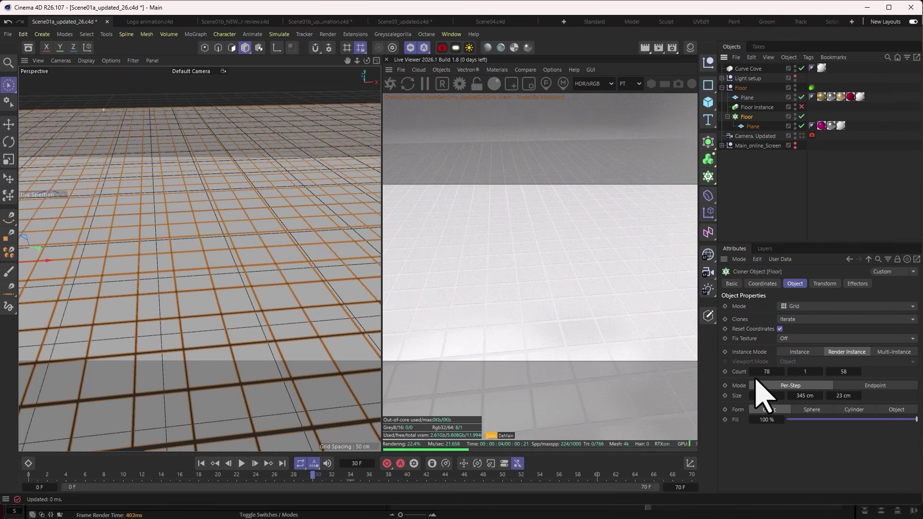
# View the whole floor from farther away and hide Curve Cove in the editor and render
pyautogui.moveTo(357, 61); pyautogui.dragTo(245, 60)
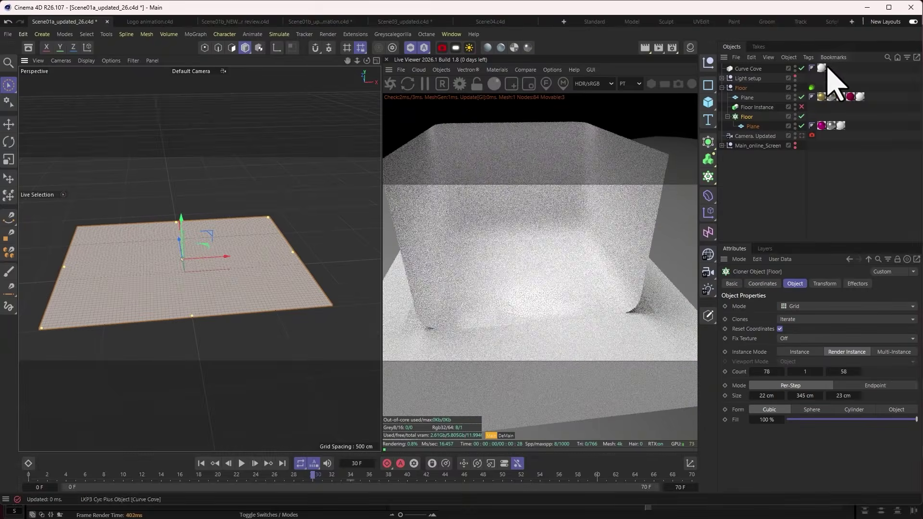
pyautogui.keyDown('alt'); pyautogui.click(795, 67); pyautogui.keyUp('alt')
pyautogui.keyDown('alt'); pyautogui.click(795, 70); pyautogui.keyUp('alt')
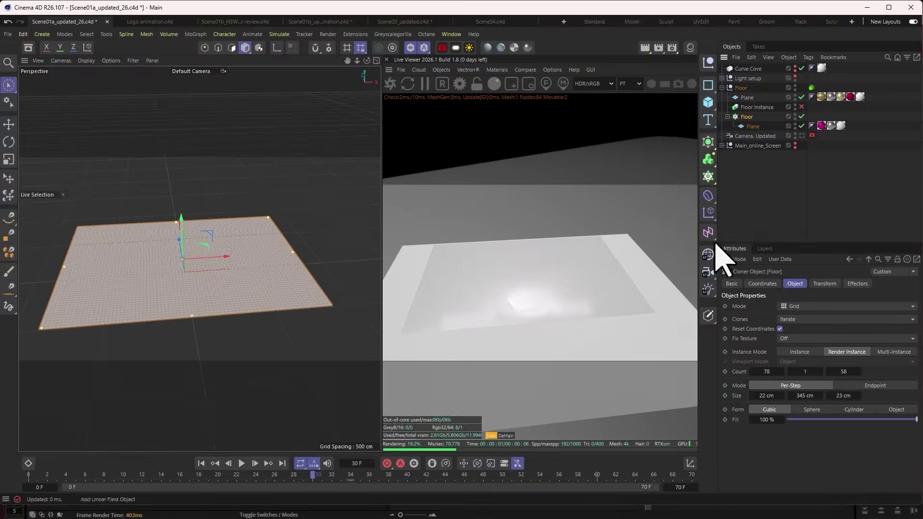
# Disable the Plane directly under the Floor group to examine the cloned tiles alone with the cloner's count and size settings
pyautogui.click(800, 98)
pyautogui.scroll(6, 172, 251)
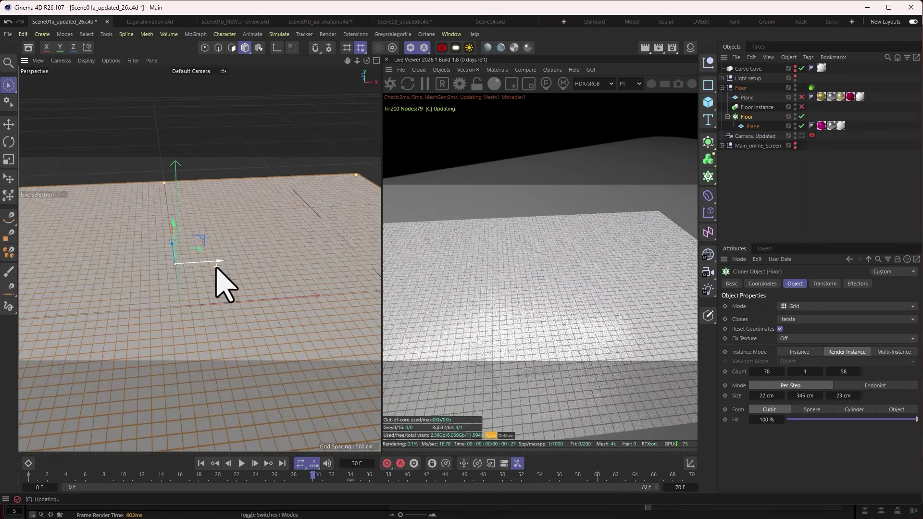
pyautogui.scroll(5, 217, 272)
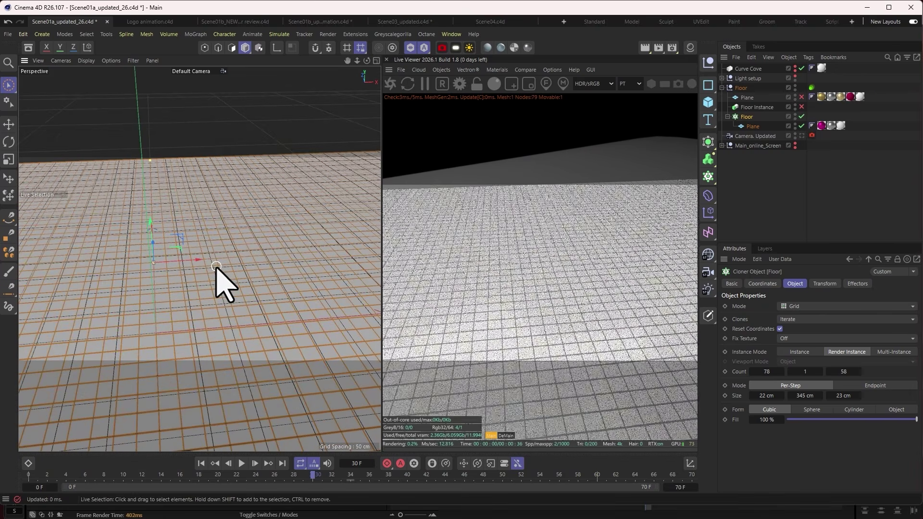
pyautogui.click(802, 116)
pyautogui.click(801, 117)
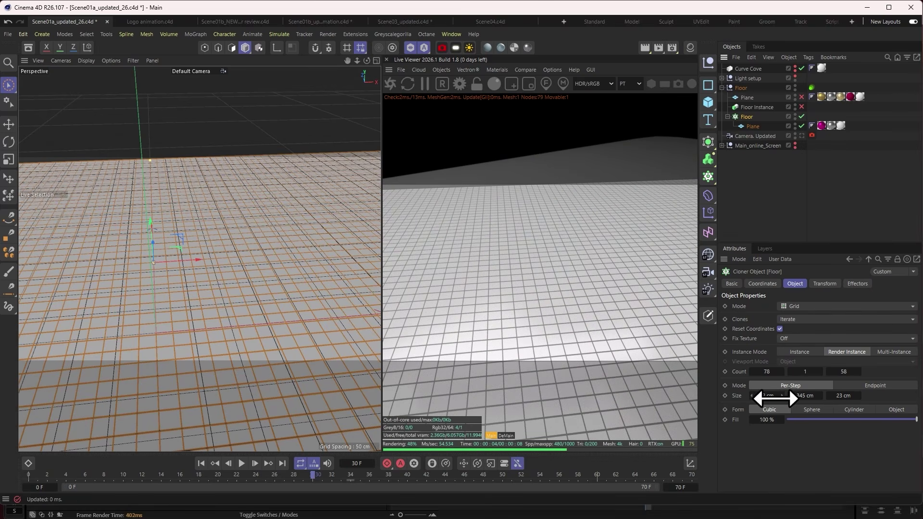
pyautogui.moveTo(771, 371); pyautogui.dragTo(761, 374)
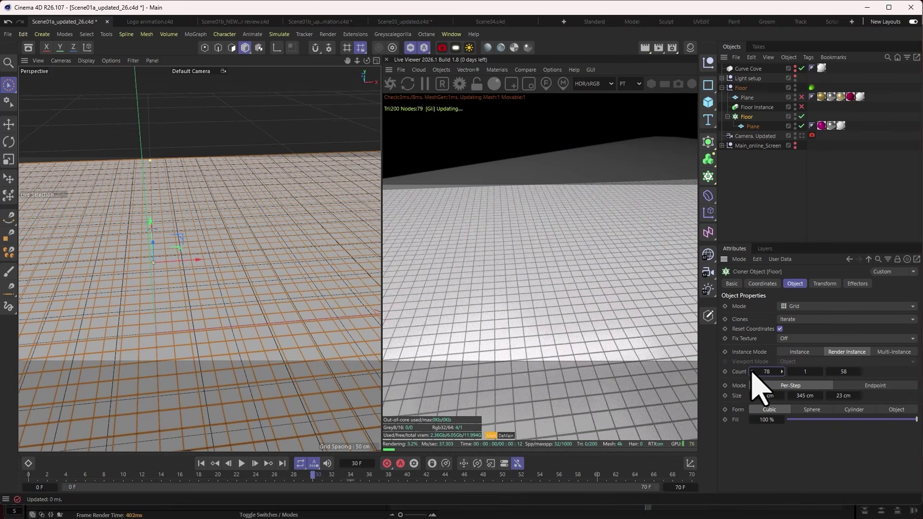
# Re-enable the floor Plane, show Curve Cove and Main_online_Screen again, and look through Camera. Updated
pyautogui.click(802, 97)
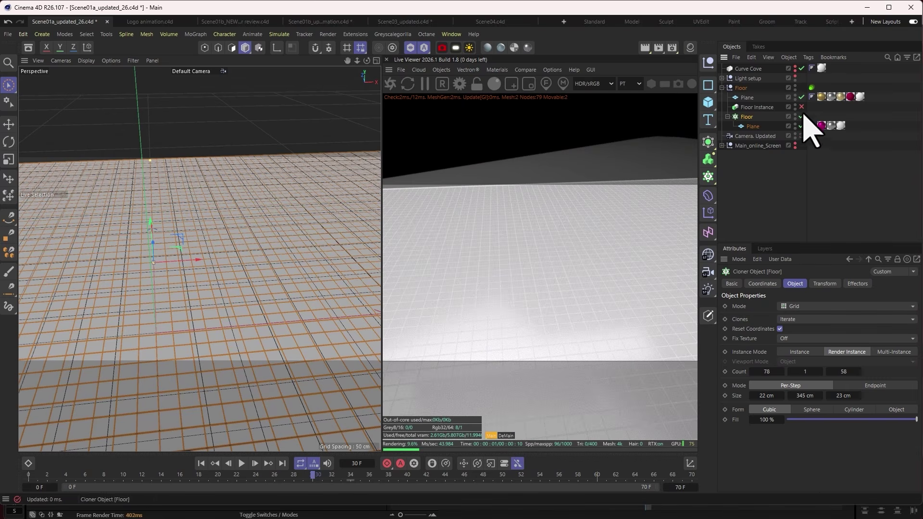
pyautogui.click(795, 71)
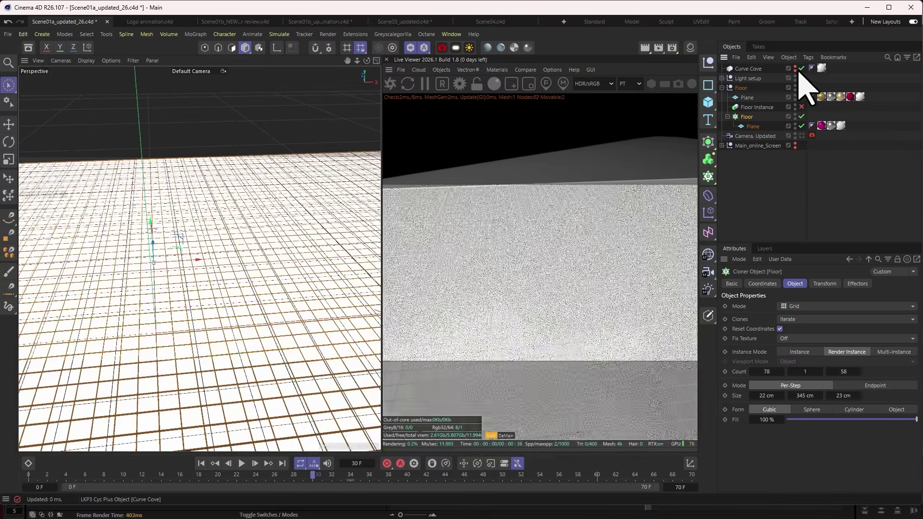
pyautogui.click(795, 70)
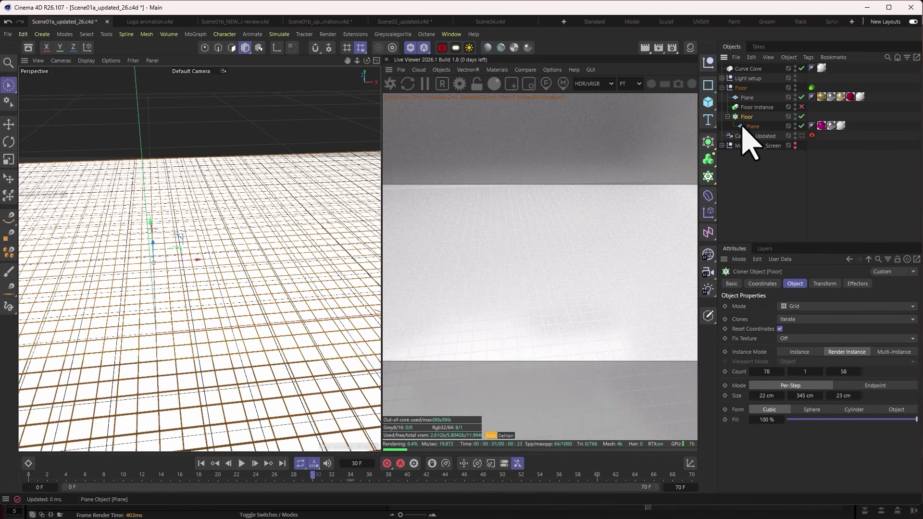
pyautogui.click(795, 145)
pyautogui.click(802, 135)
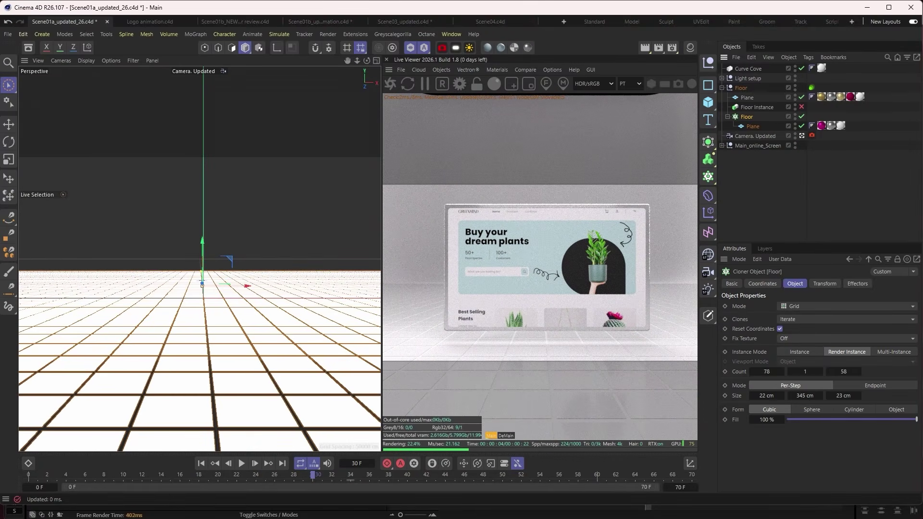
# Switch to After Effects and scrub the Scene01 C4D_render composition to about 0:00:01:14
pyautogui.hotkey('alt', 'Tab')
pyautogui.click(402, 378)
pyautogui.moveTo(402, 380); pyautogui.dragTo(671, 379)
# Widen the effect settings of Adjustment Layer 106 to review its Curves and Vibrance grading, and collapse Curves
pyautogui.click(174, 392)
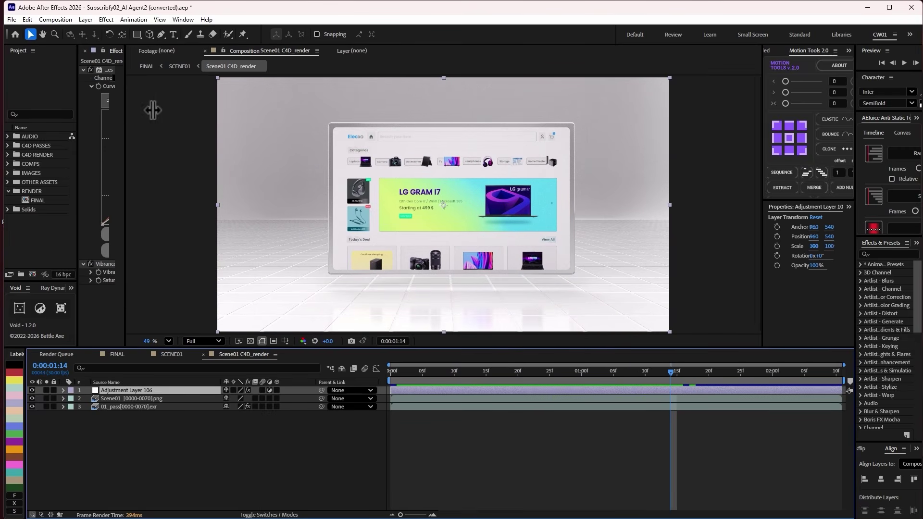
pyautogui.moveTo(125, 115); pyautogui.dragTo(283, 118)
pyautogui.click(109, 78)
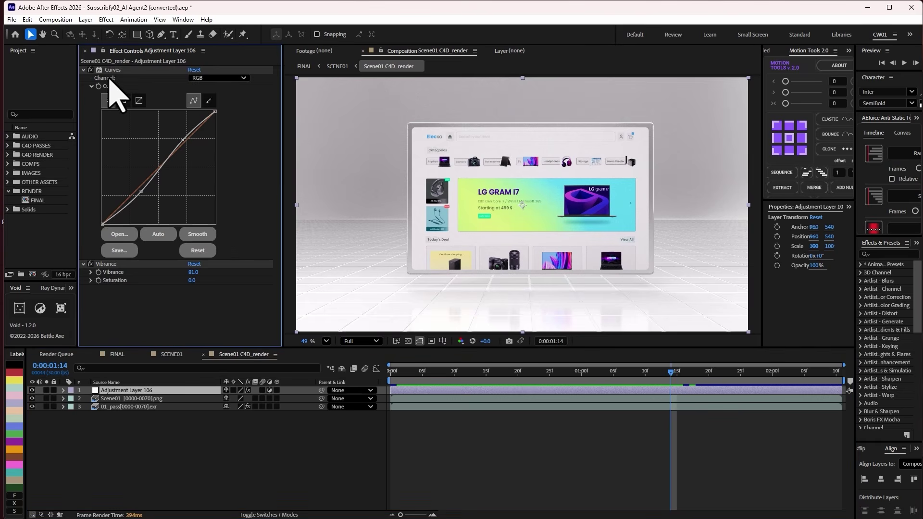
pyautogui.click(84, 71)
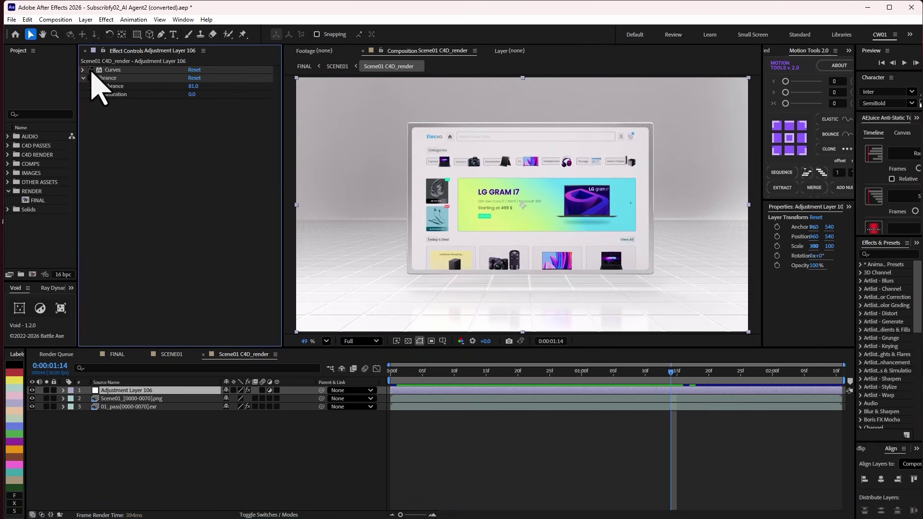
# Scrub through the graded Scene01 C4D_render between 0:00:00:19 and 0:00:01:12, and go to the parent SCENE01 composition
pyautogui.click(512, 372)
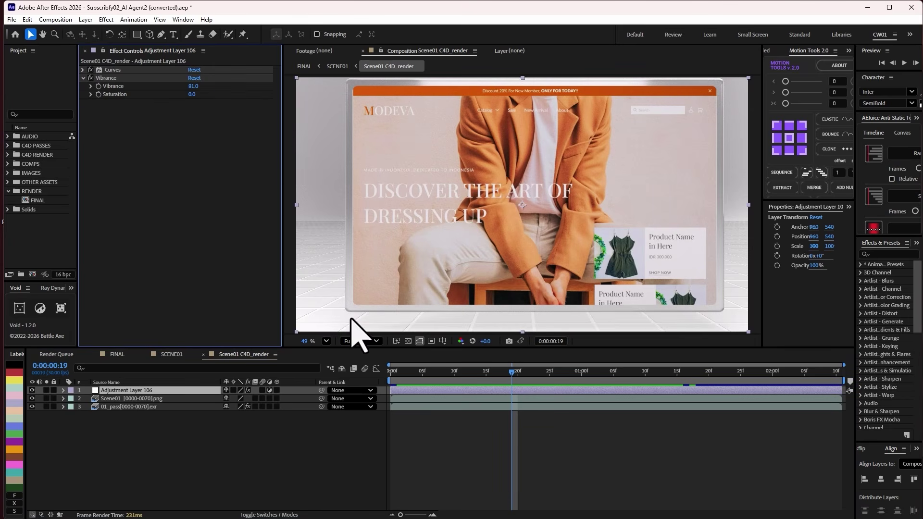
pyautogui.moveTo(512, 372); pyautogui.dragTo(658, 377)
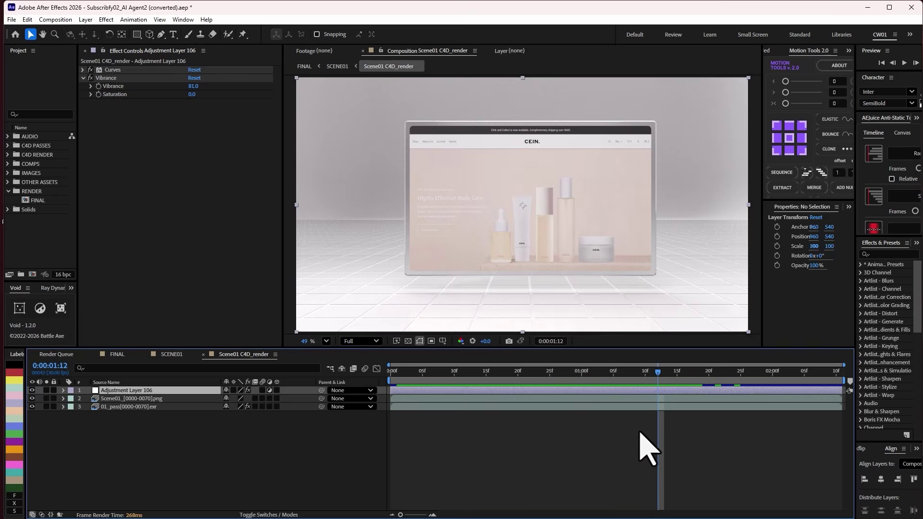
pyautogui.click(639, 460)
pyautogui.press('Tab')
pyautogui.click(563, 449)
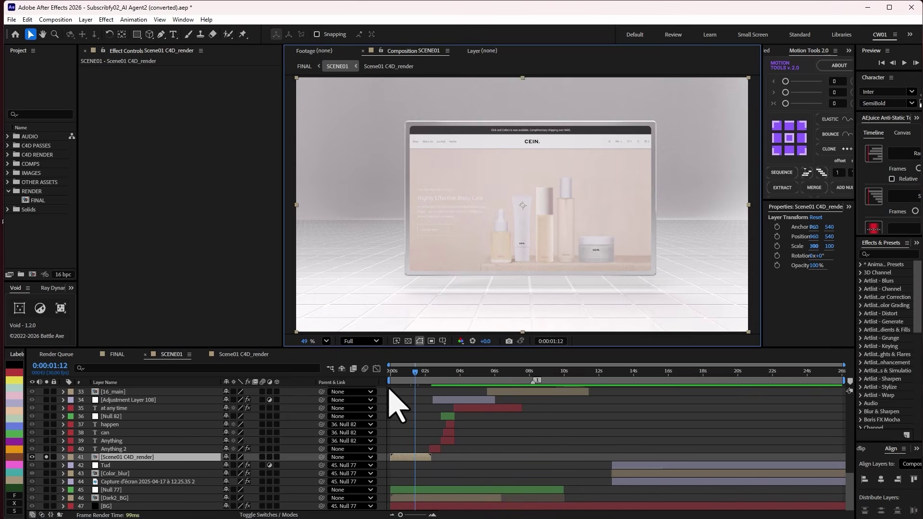
# Unsolo the Scene01 C4D_render layer and scrub to the Anything title, with the timeline magnified around its layers
pyautogui.moveTo(415, 377); pyautogui.dragTo(434, 379)
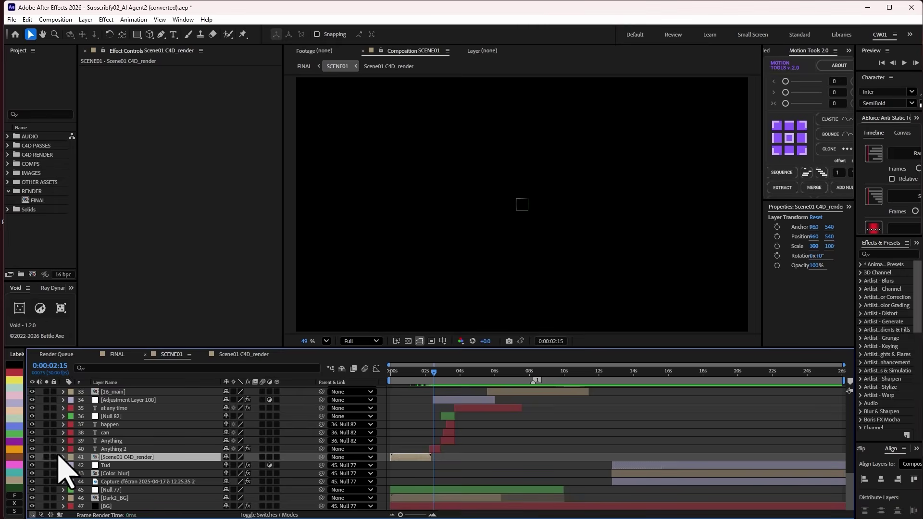
pyautogui.moveTo(434, 379)
pyautogui.mouseDown()
pyautogui.moveTo(422, 378)
pyautogui.moveTo(450, 379)
pyautogui.moveTo(437, 373)
pyautogui.mouseUp()
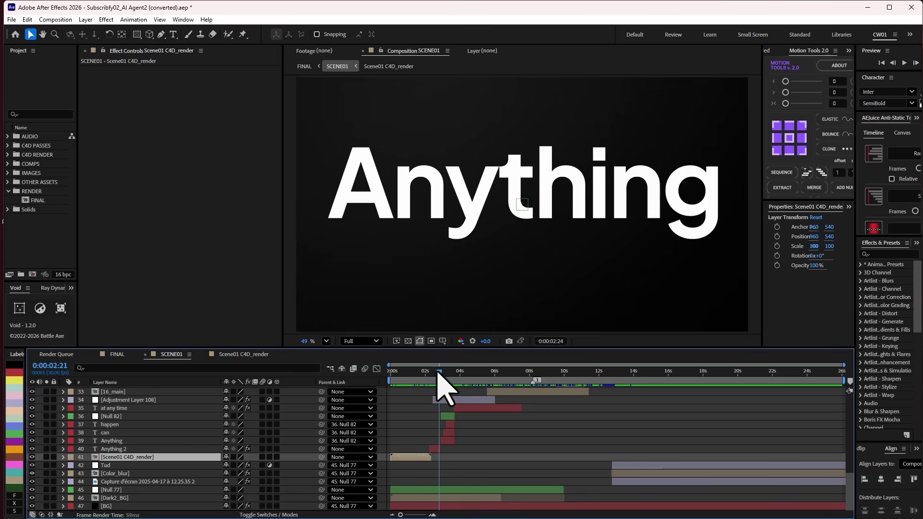
pyautogui.keyDown('alt'); pyautogui.scroll(4, 447, 454); pyautogui.keyUp('alt')
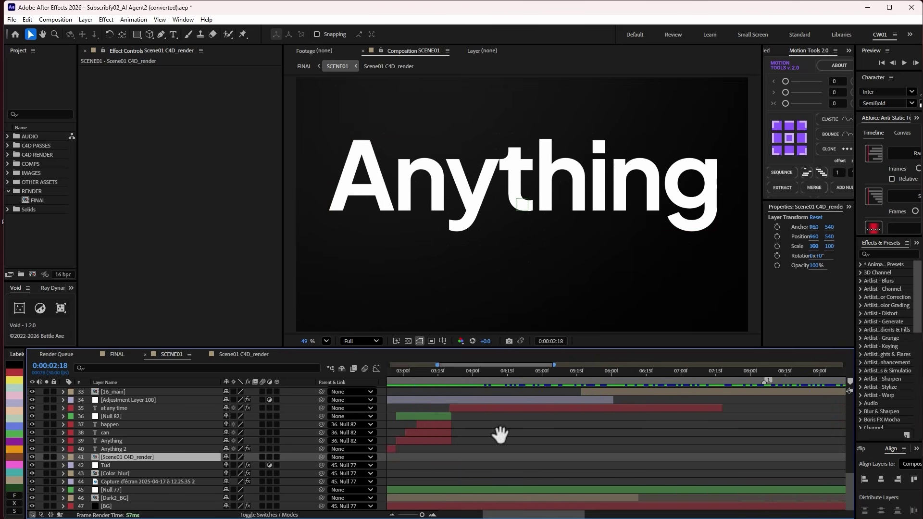
# Widen the side panels and select the Anything 2 layer at 0:00:02:17 to review its TextEvo and text properties
pyautogui.click(539, 451)
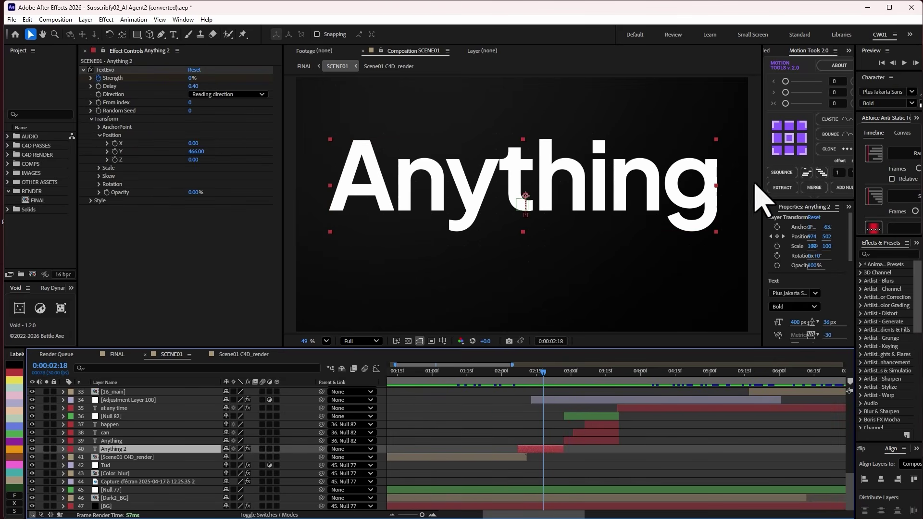
pyautogui.moveTo(754, 178); pyautogui.dragTo(706, 181)
pyautogui.hotkey('ctrl', 'Up')
pyautogui.press('i')
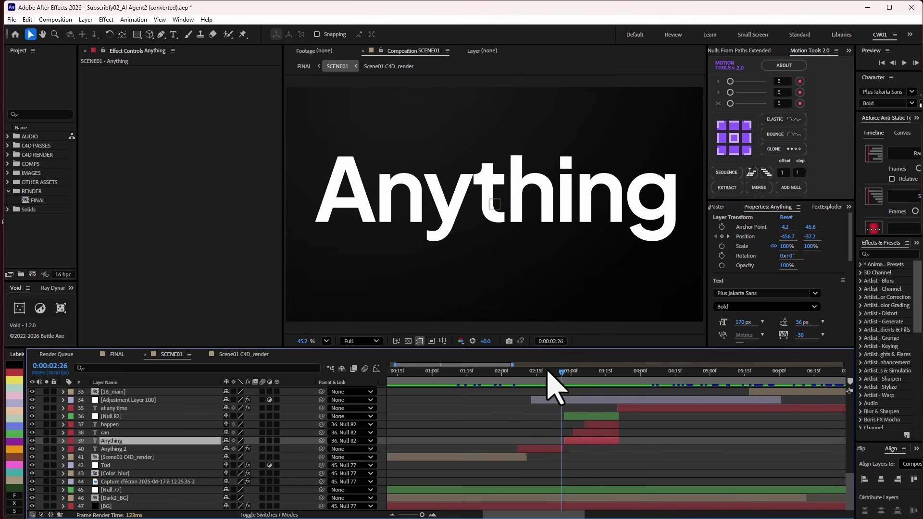
pyautogui.click(542, 371)
pyautogui.click(541, 450)
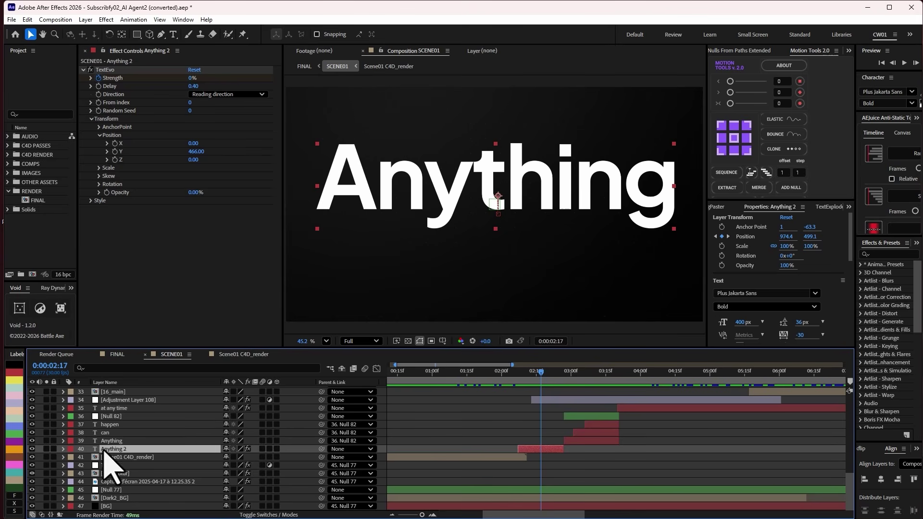
# Expand the Anything 2 layer to check its text animator options, leave them without adding one, and collapse the layer
pyautogui.click(63, 449)
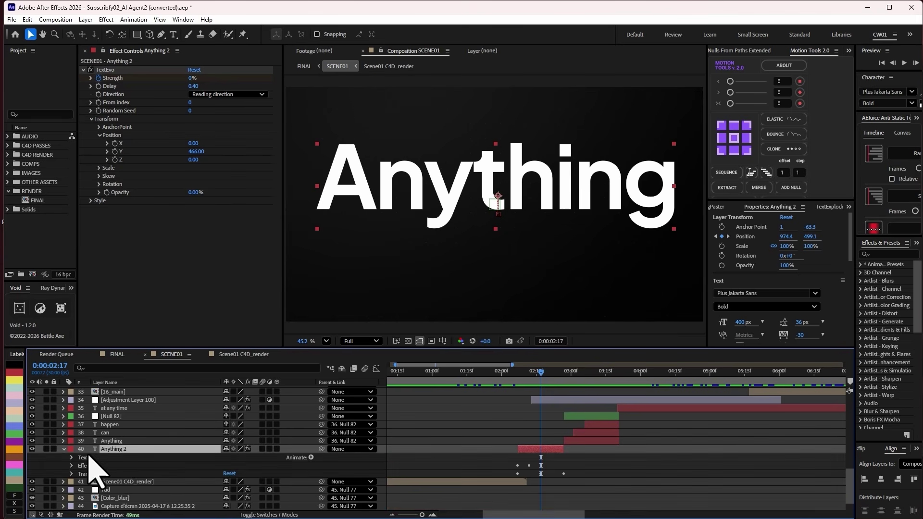
pyautogui.click(311, 457)
pyautogui.click(271, 495)
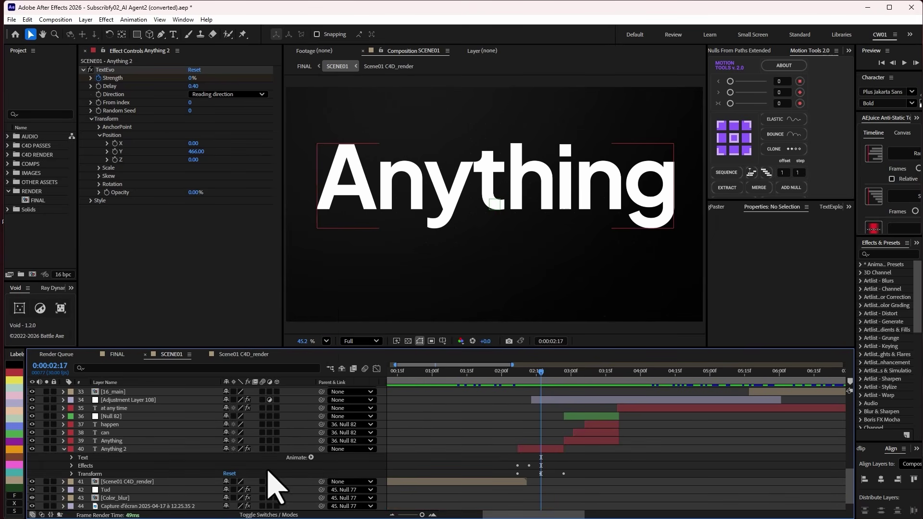
pyautogui.click(63, 449)
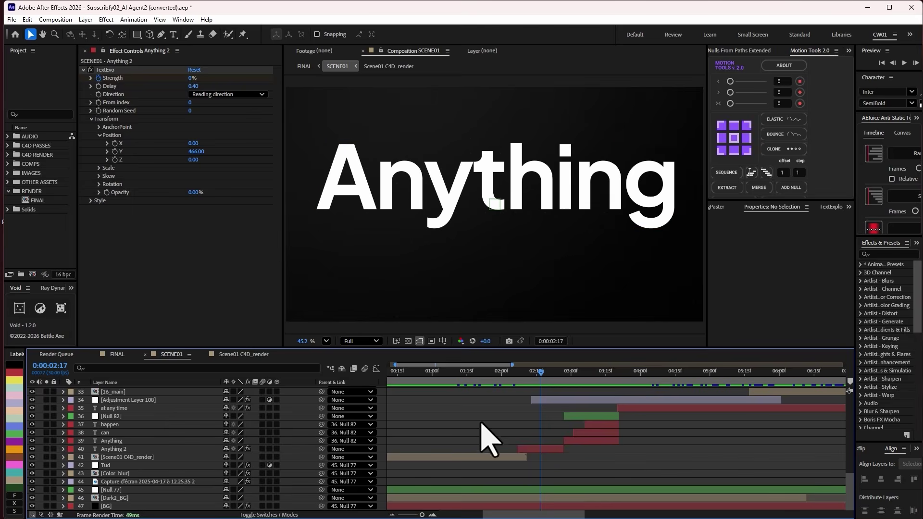
# Scrub the Anything 2 title animation through to 0:00:03:02, where the smaller phrase takes over
pyautogui.moveTo(529, 371); pyautogui.dragTo(556, 373)
pyautogui.click(542, 449)
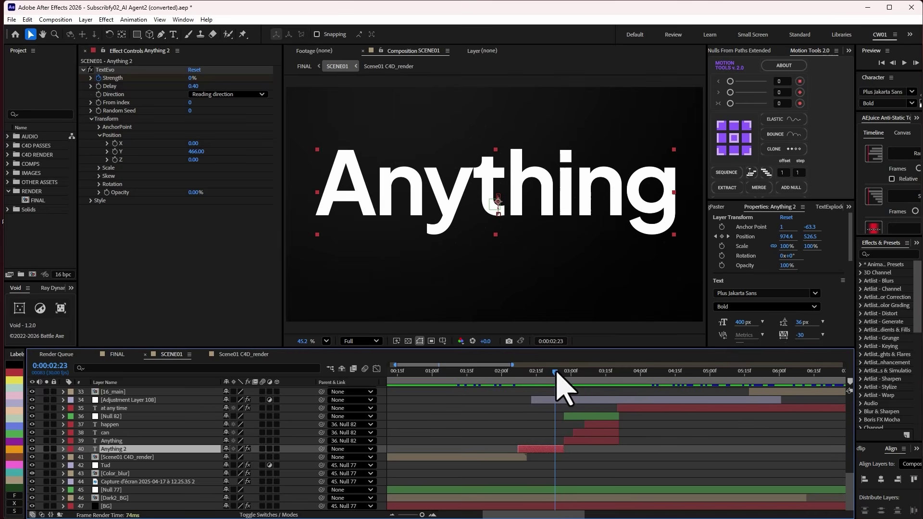
pyautogui.moveTo(556, 372); pyautogui.dragTo(576, 371)
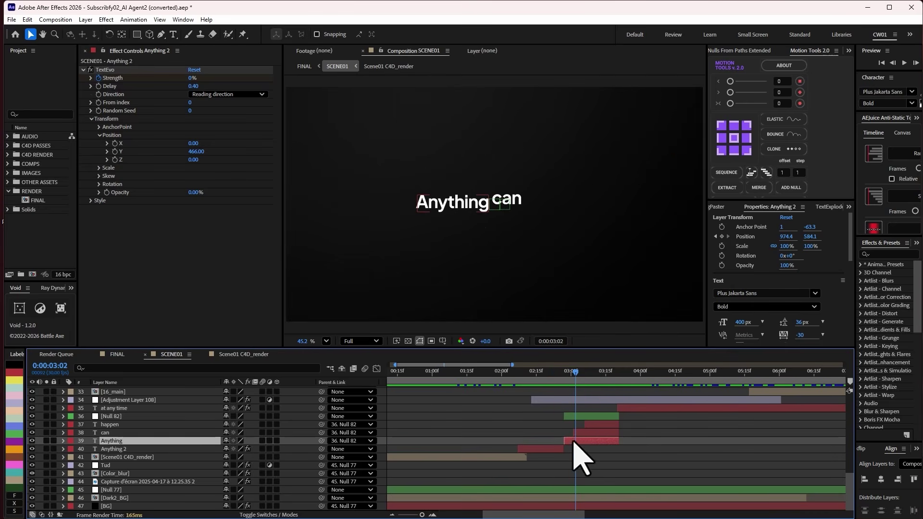
# Select the Anything, can and happen text layers in turn, and scrub their entrance to 0:00:03:13
pyautogui.click(573, 441)
pyautogui.click(589, 433)
pyautogui.click(599, 426)
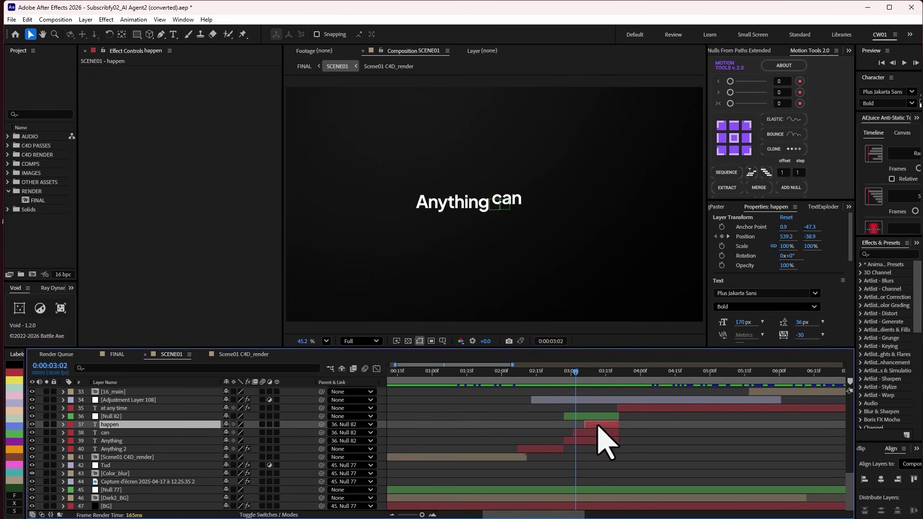
pyautogui.moveTo(573, 377); pyautogui.dragTo(598, 417)
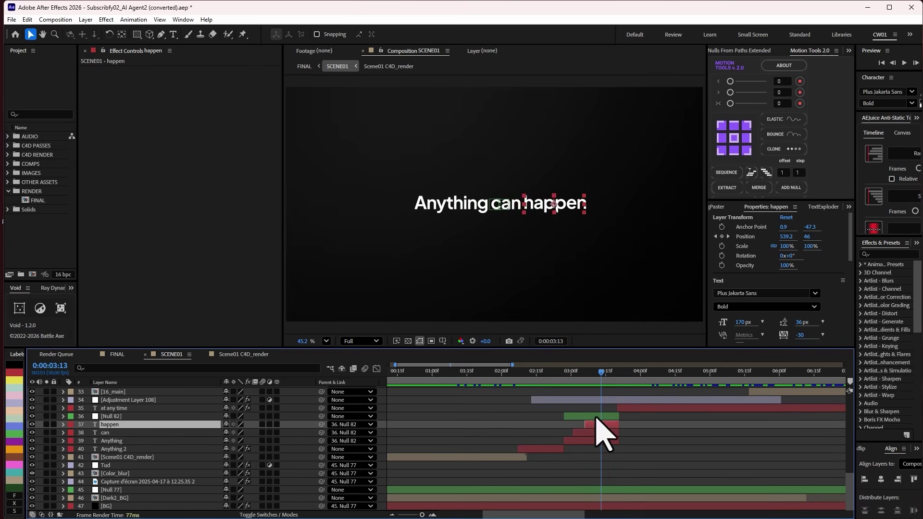
# Select Null 82, reveal its Position keyframes, and scrub the title's slide through to 0:00:03:19
pyautogui.click(598, 416)
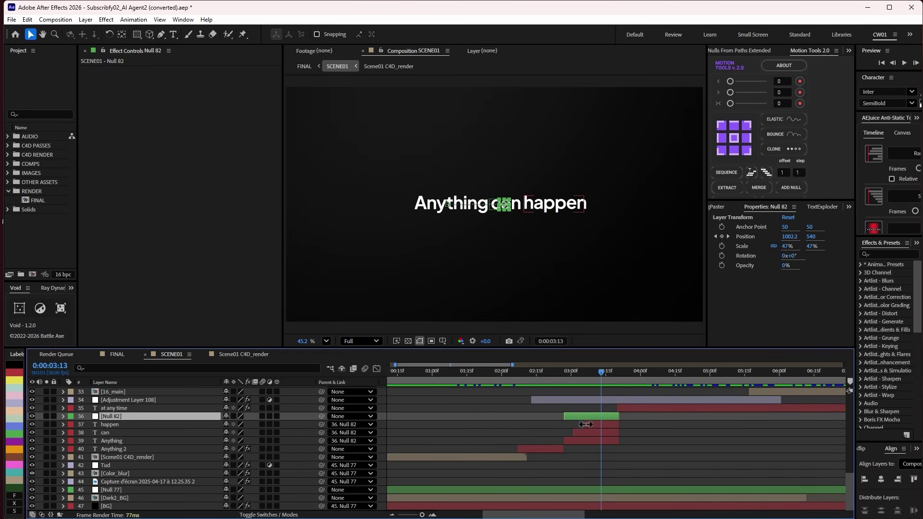
pyautogui.press('p')
pyautogui.moveTo(611, 379); pyautogui.dragTo(579, 402)
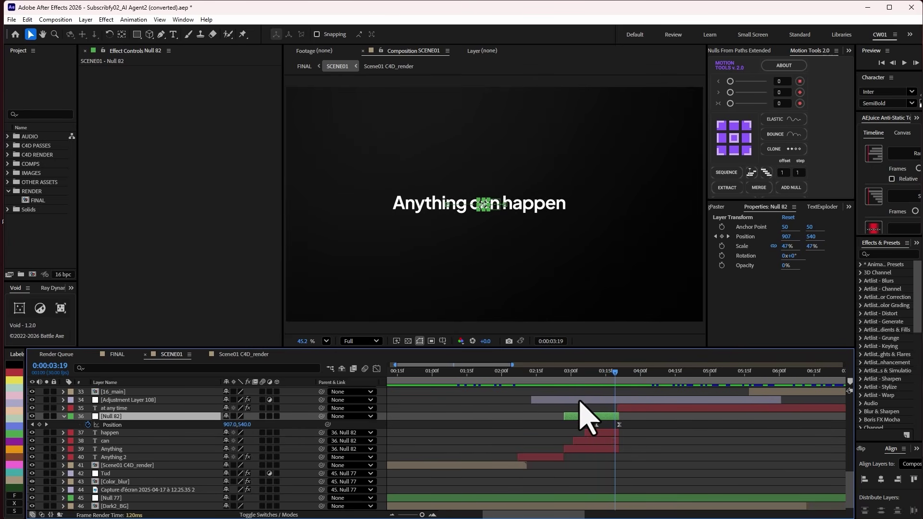
# Select the "at any time" text layer and scrub its TextEvo title animation through to 0:00:05:16
pyautogui.click(113, 408)
pyautogui.moveTo(616, 378); pyautogui.dragTo(742, 391)
pyautogui.scroll(3, 748, 413)
pyautogui.scroll(-2, 725, 418)
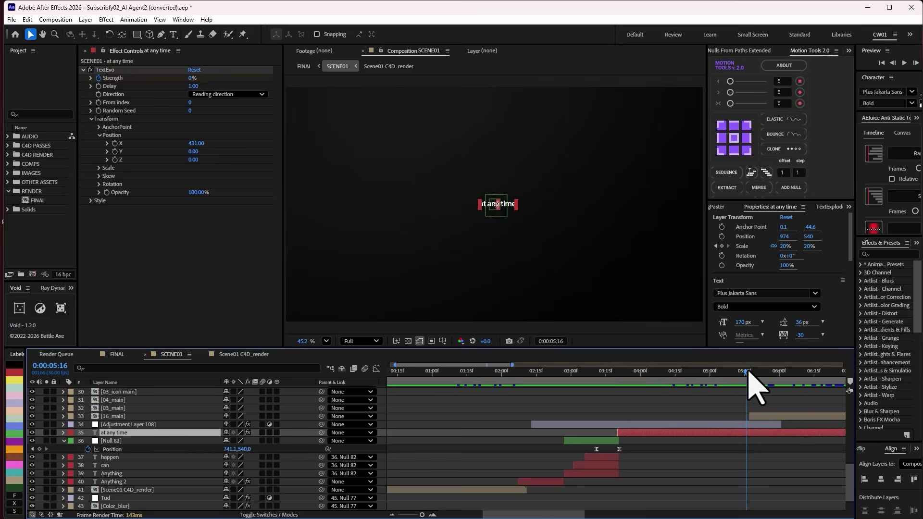
# Zoom the SCENE01 timeline out to its full length and scrub through the website shot to 0:00:07:16
pyautogui.click(760, 372)
pyautogui.click(738, 412)
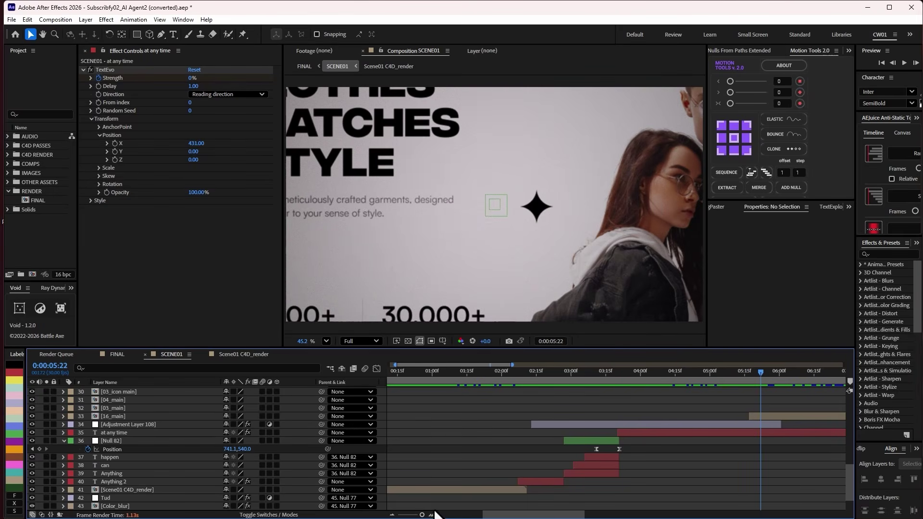
pyautogui.moveTo(423, 516); pyautogui.dragTo(393, 516)
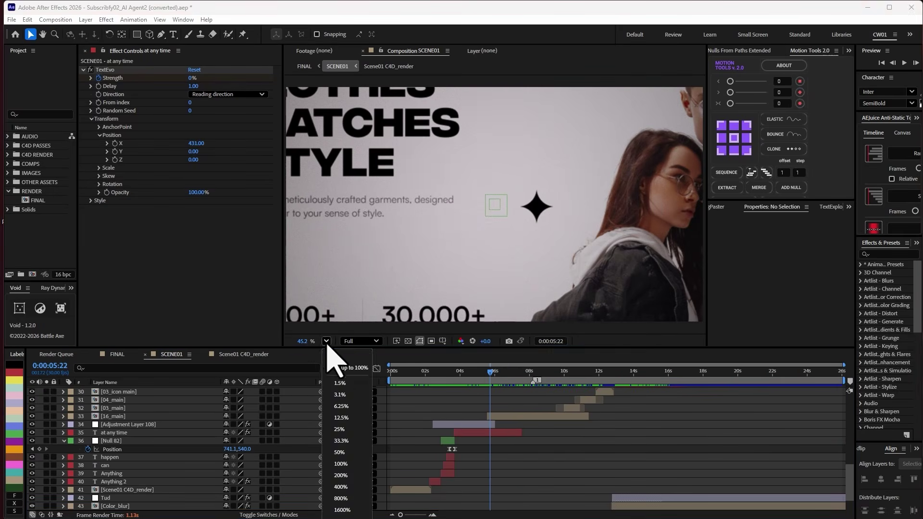
pyautogui.moveTo(496, 379); pyautogui.dragTo(523, 378)
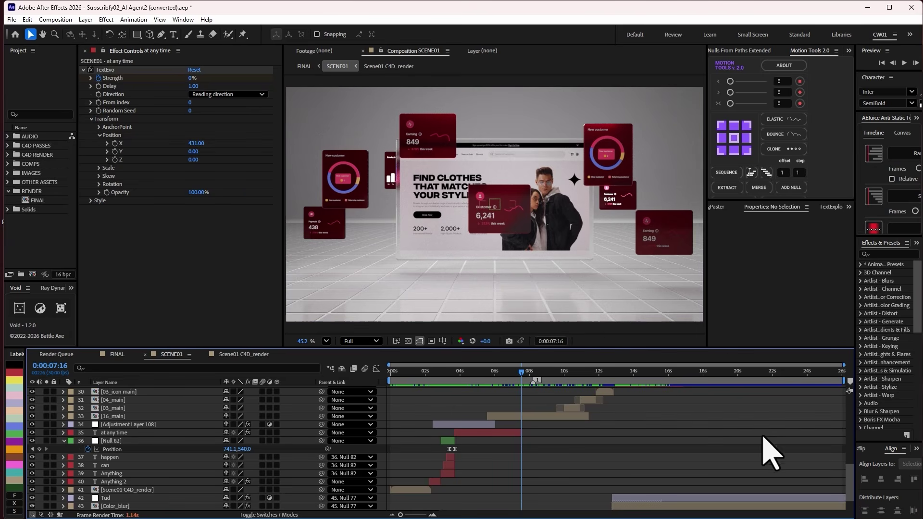
# Switch to the Scene01b scene in Cinema 4D, scrub to frame 154, and select the Camera. Updated object
pyautogui.hotkey('alt', 'Tab')
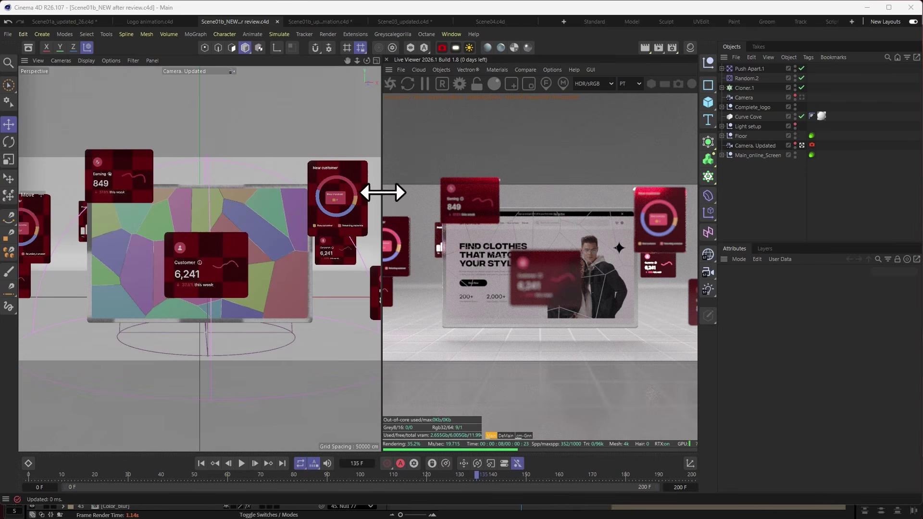
pyautogui.moveTo(76, 478); pyautogui.dragTo(546, 495)
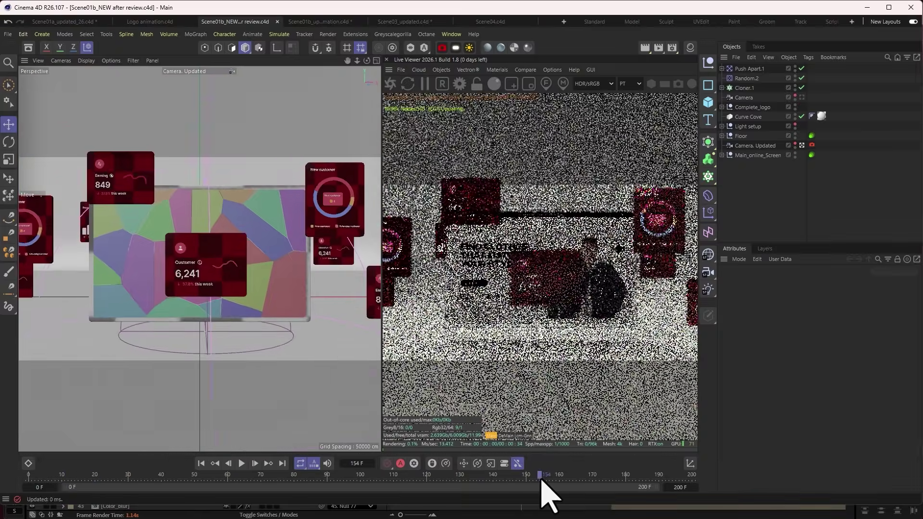
pyautogui.click(754, 145)
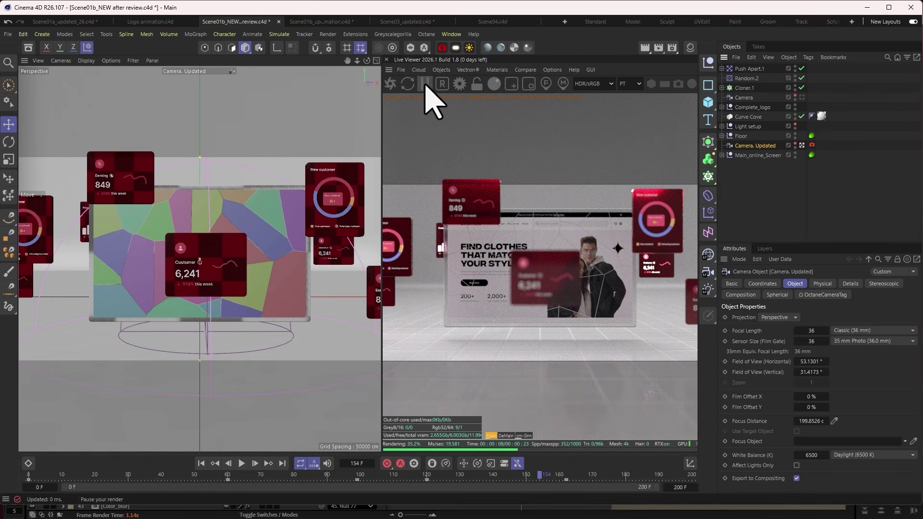
# Open a separate perspective view window and size it to cover the main viewport beside the Live Viewer
pyautogui.click(152, 60)
pyautogui.click(189, 101)
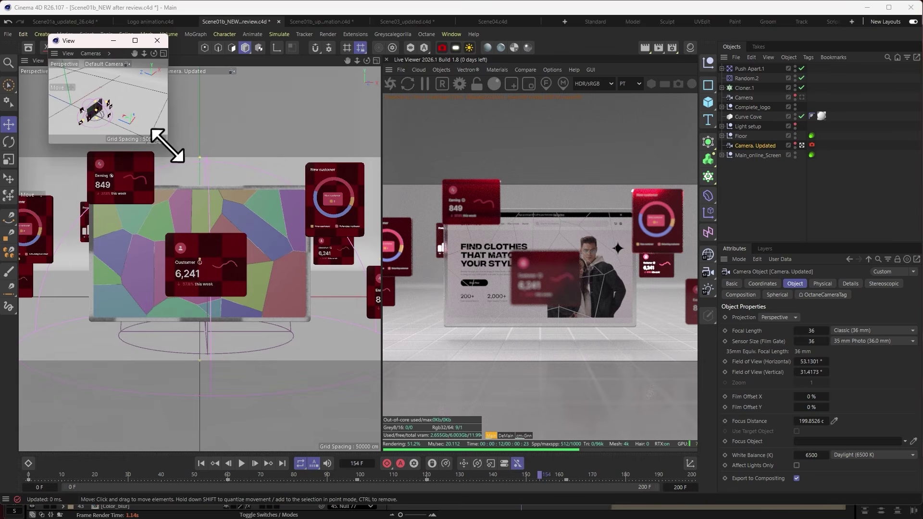
pyautogui.moveTo(166, 147); pyautogui.dragTo(512, 458)
pyautogui.moveTo(426, 39); pyautogui.dragTo(401, 30)
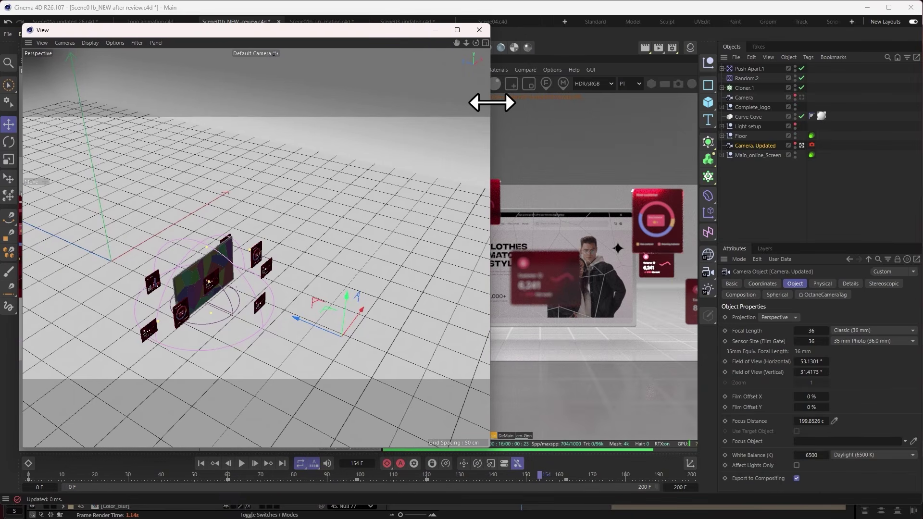
pyautogui.moveTo(491, 102); pyautogui.dragTo(377, 135)
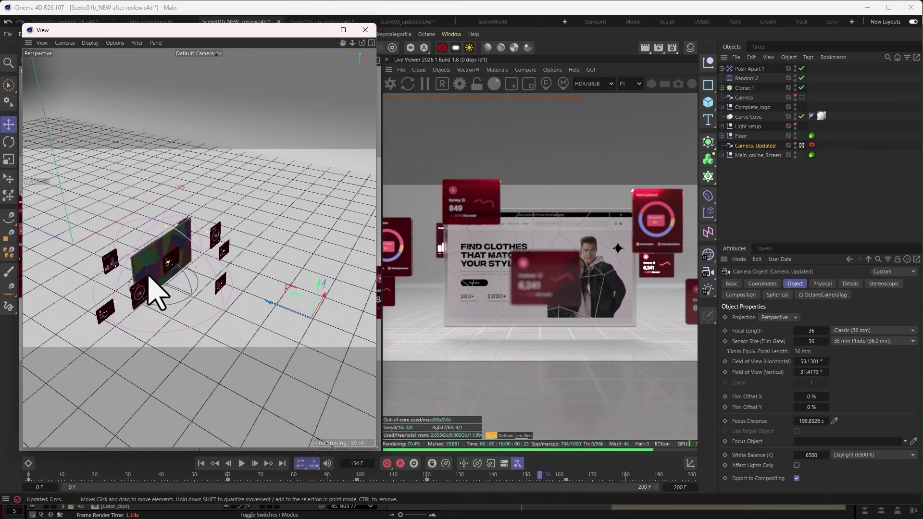
# Examine from the default camera how the cards are arranged around the main screen, and clear the object selection
pyautogui.scroll(2, 149, 276)
pyautogui.scroll(-2, 167, 269)
pyautogui.scroll(2, 173, 277)
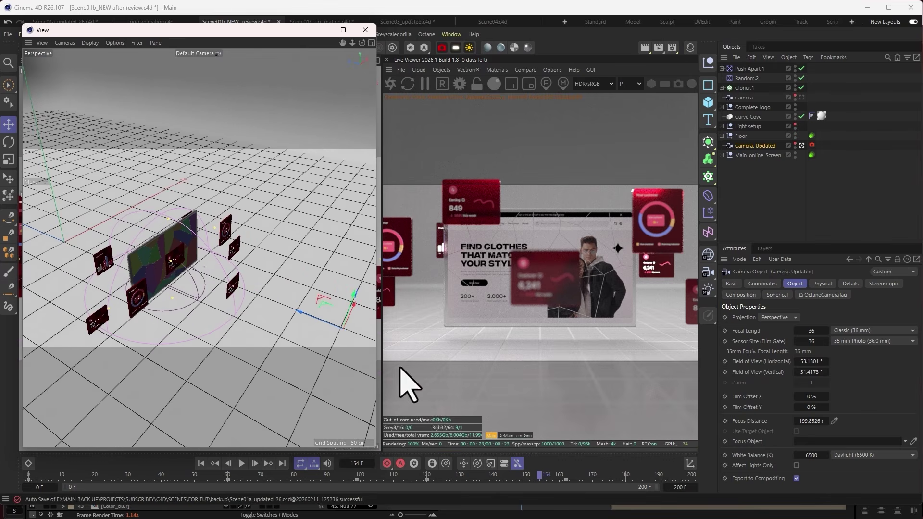
pyautogui.scroll(3, 105, 269)
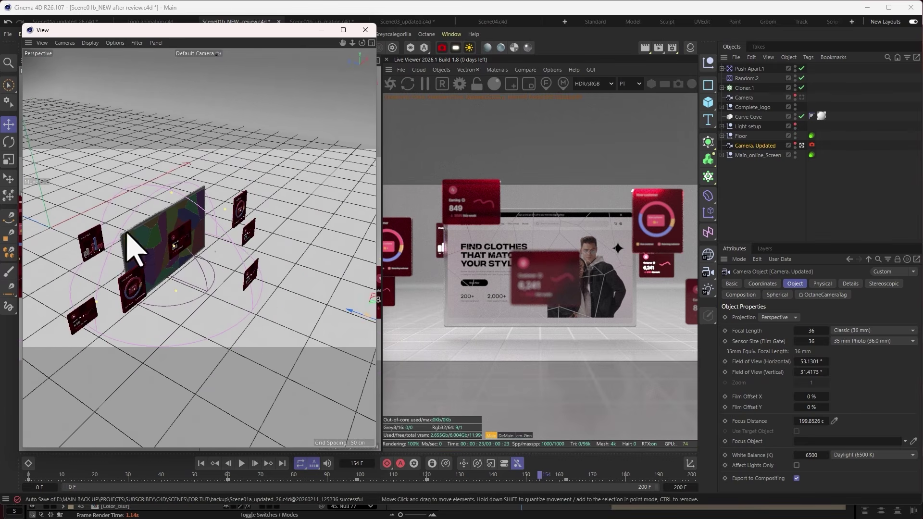
pyautogui.scroll(3, 240, 207)
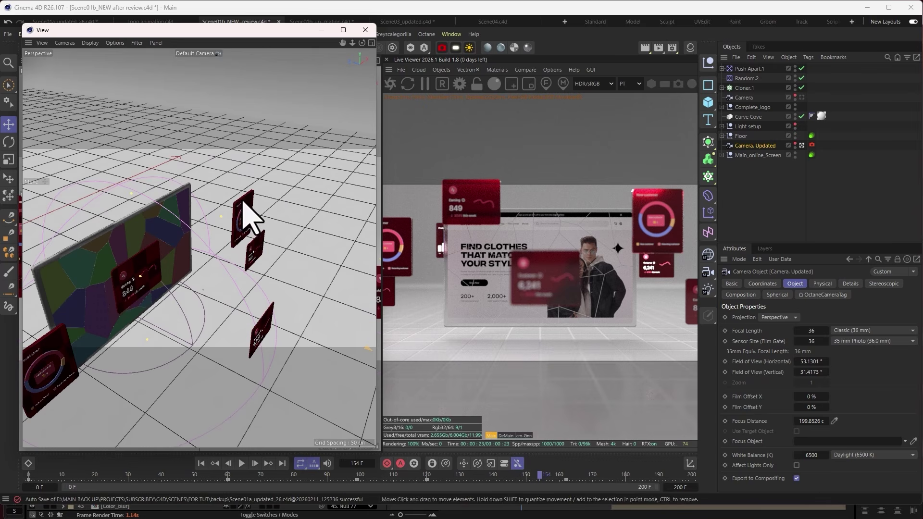
pyautogui.click(762, 181)
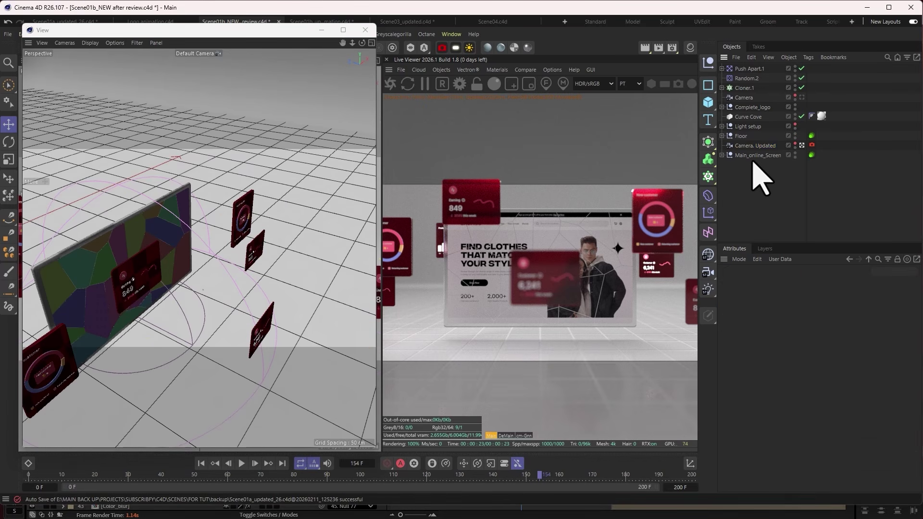
# Expand Cloner.1 and its New customers group to review the Stroke and Fill objects, and collapse the group
pyautogui.click(722, 87)
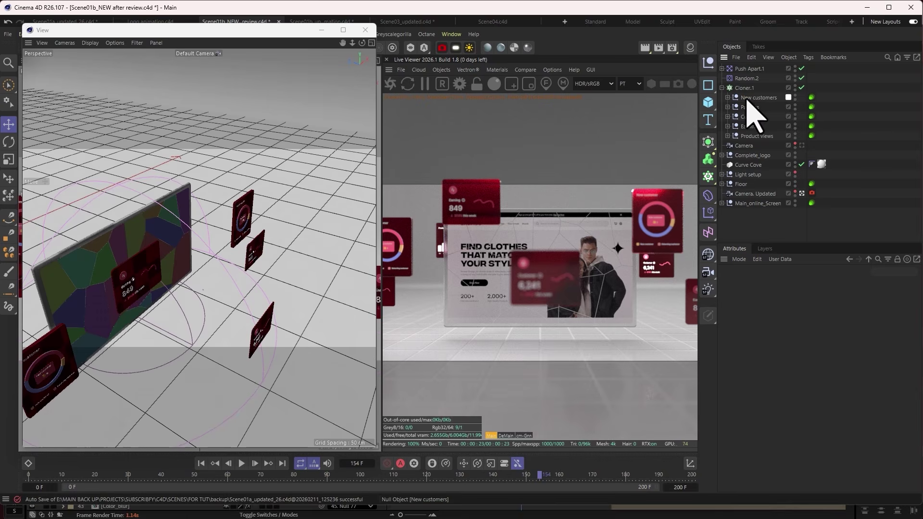
pyautogui.click(747, 99)
pyautogui.click(727, 97)
pyautogui.click(753, 108)
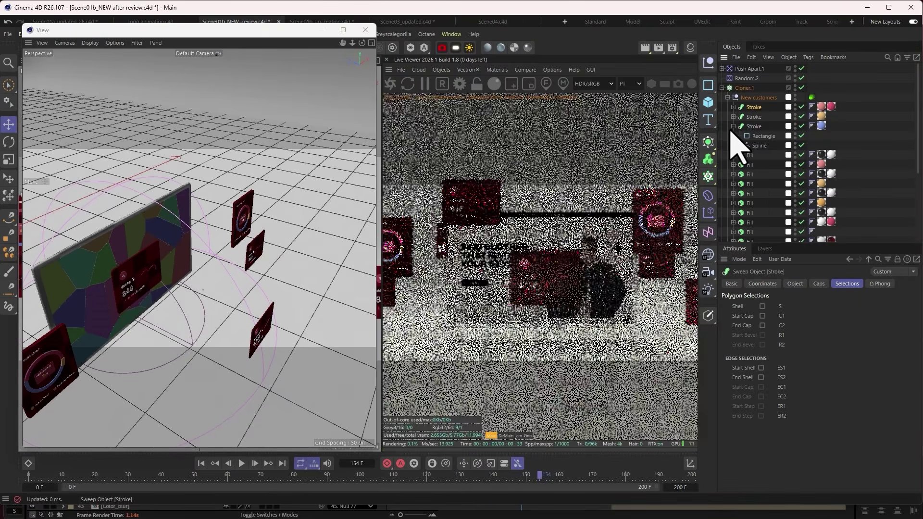
pyautogui.click(734, 127)
pyautogui.scroll(-2, 744, 175)
pyautogui.scroll(2, 751, 185)
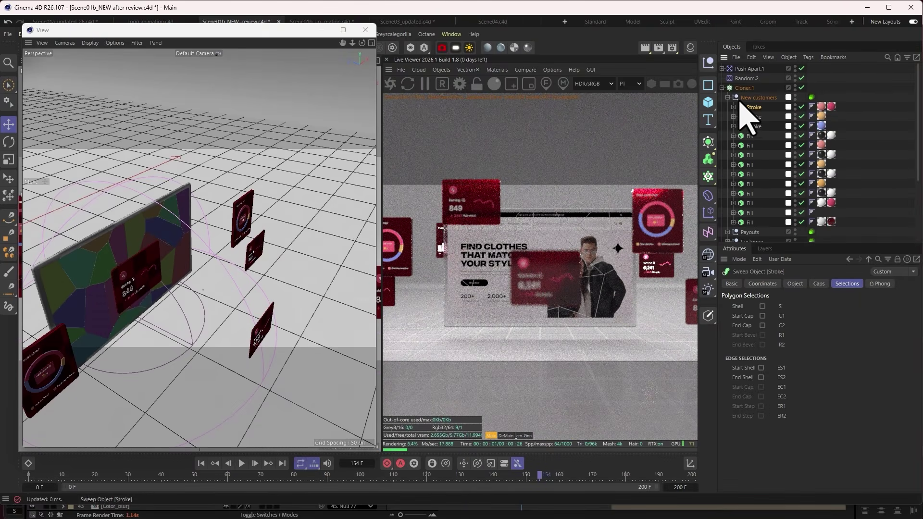
pyautogui.click(728, 98)
# Orbit around the main screen and examine the extruded New customer card up close and beside its neighbouring cards
pyautogui.moveTo(362, 43); pyautogui.dragTo(245, 43)
pyautogui.scroll(7, 273, 202)
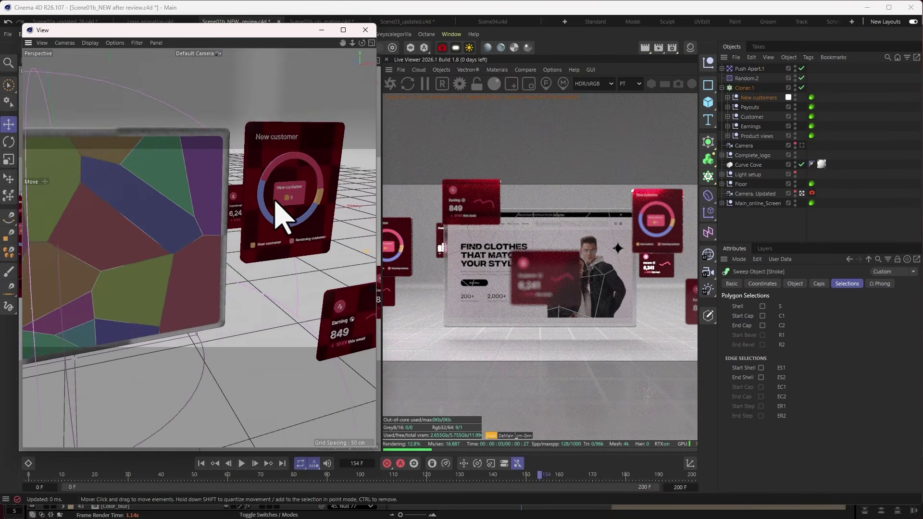
pyautogui.scroll(-4, 302, 197)
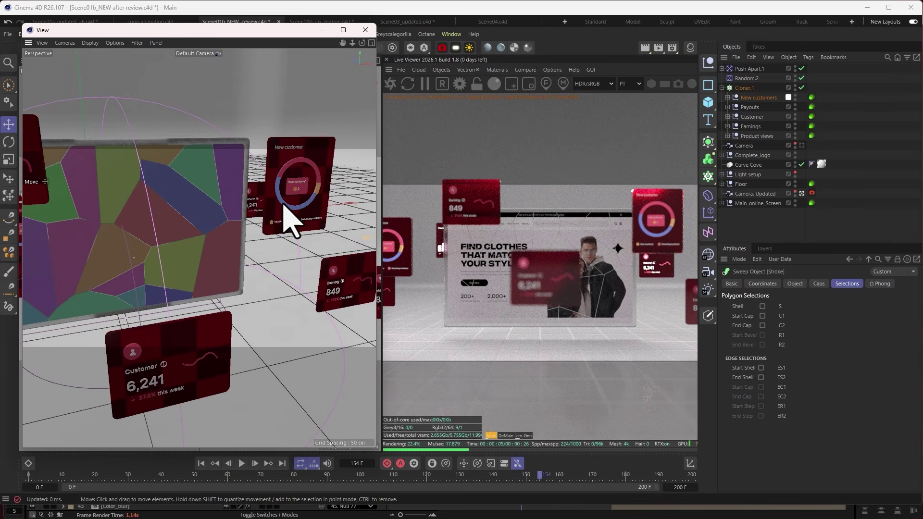
pyautogui.scroll(3, 289, 176)
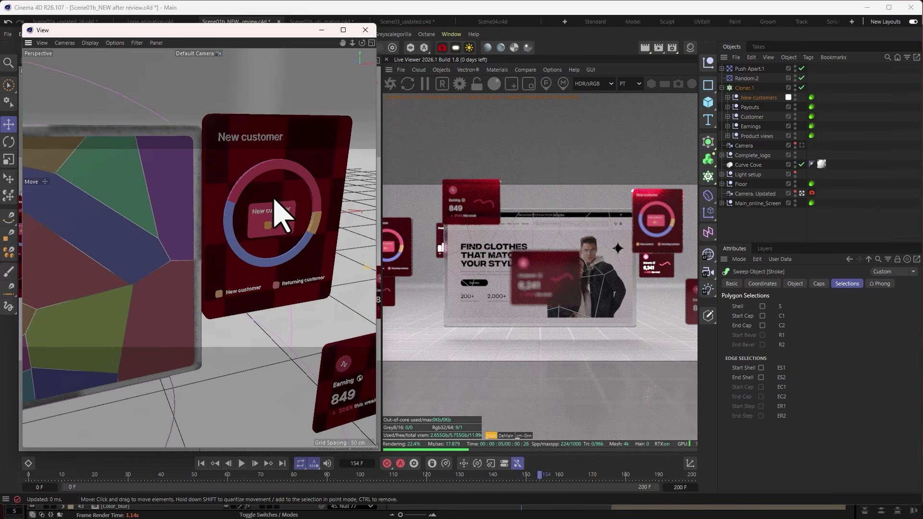
pyautogui.scroll(-5, 273, 202)
pyautogui.scroll(-1, 206, 320)
pyautogui.scroll(1, 192, 255)
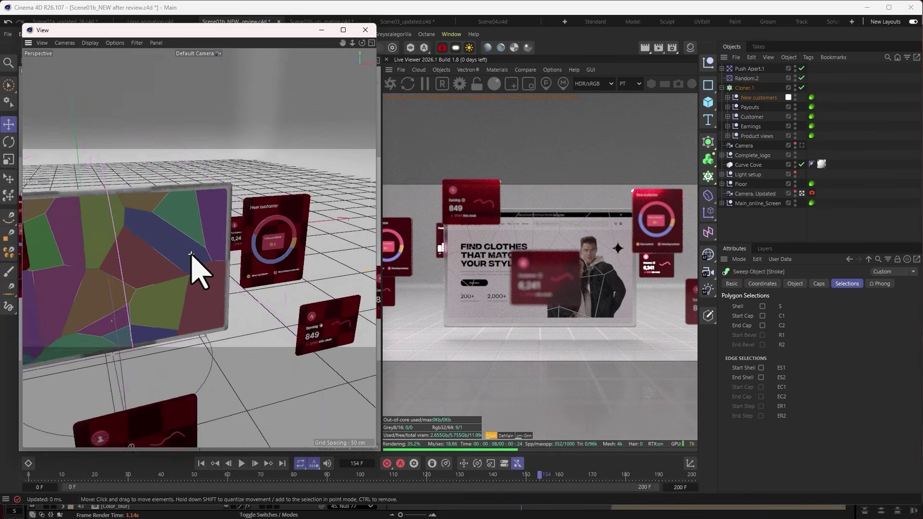
pyautogui.scroll(2, 268, 268)
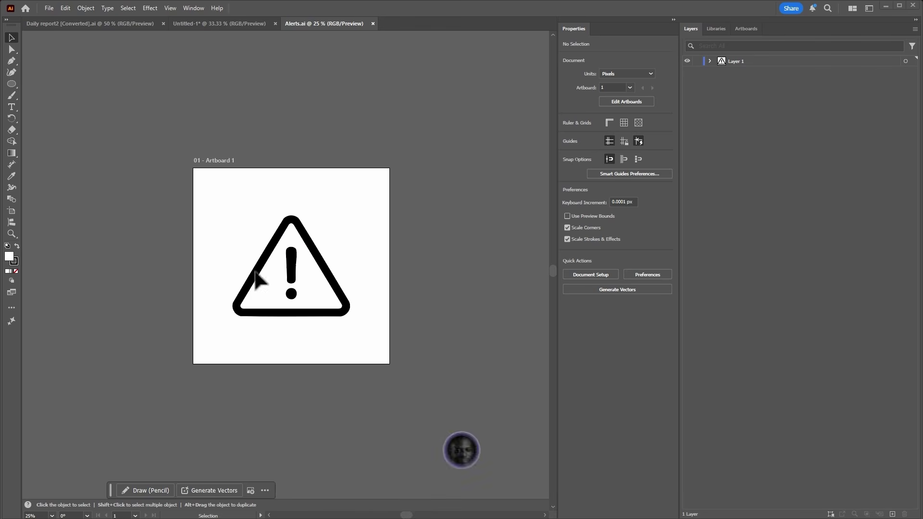
pyautogui.click(50, 8)
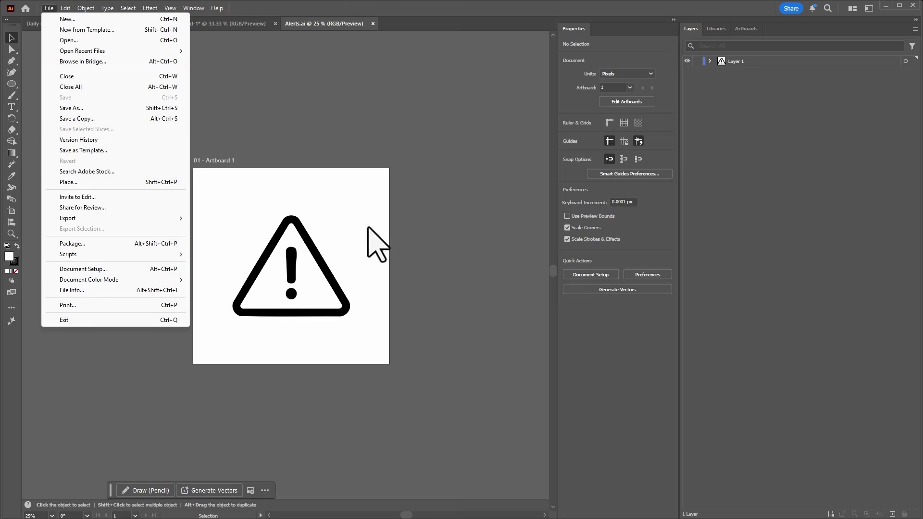
pyautogui.click(378, 238)
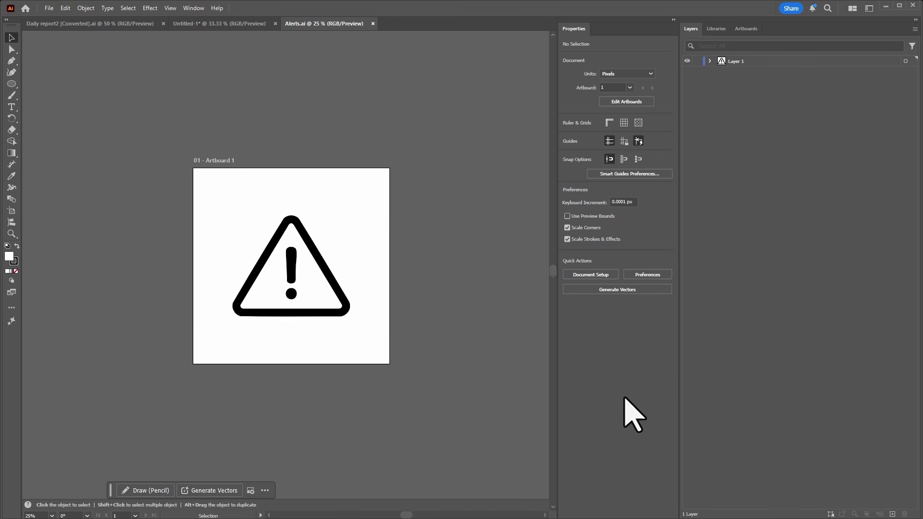
# Import the Alerts Illustrator file from the Video project 02 folder into Cinema 4D
pyautogui.hotkey('alt', 'Tab')
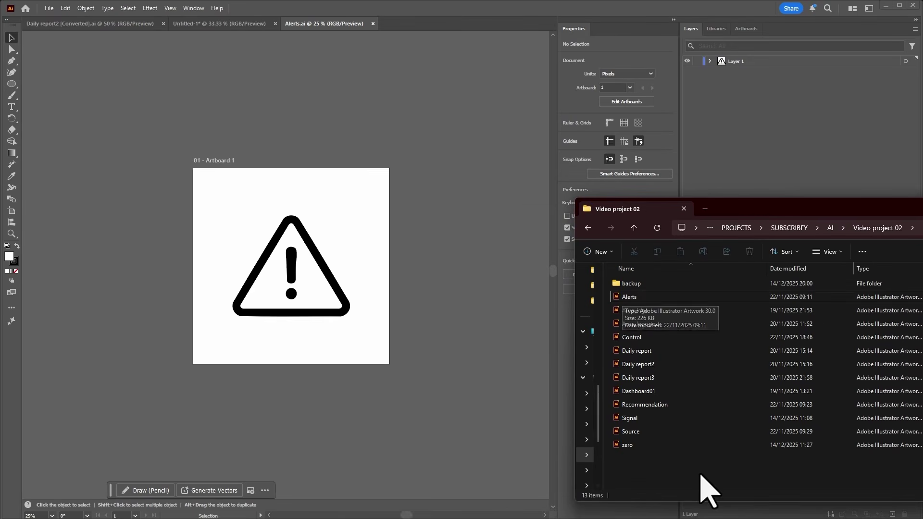
pyautogui.hotkey('alt', 'Tab')
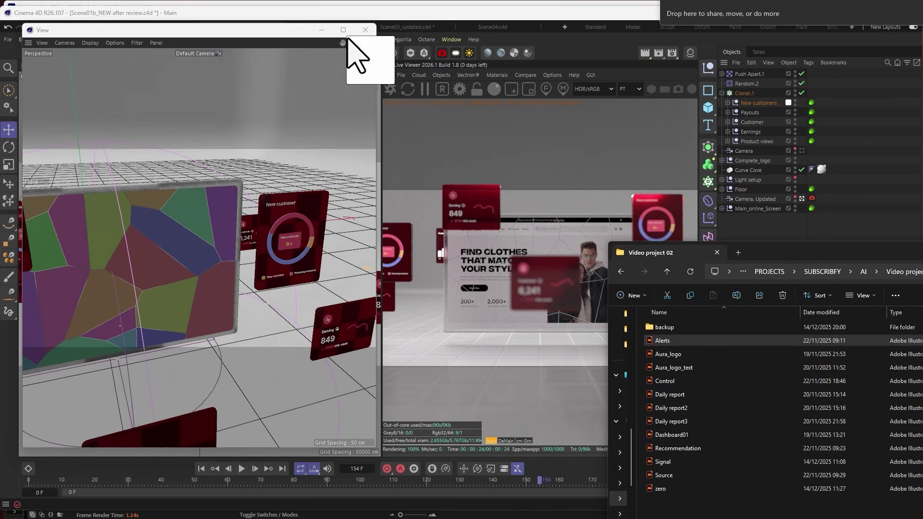
pyautogui.click(296, 89)
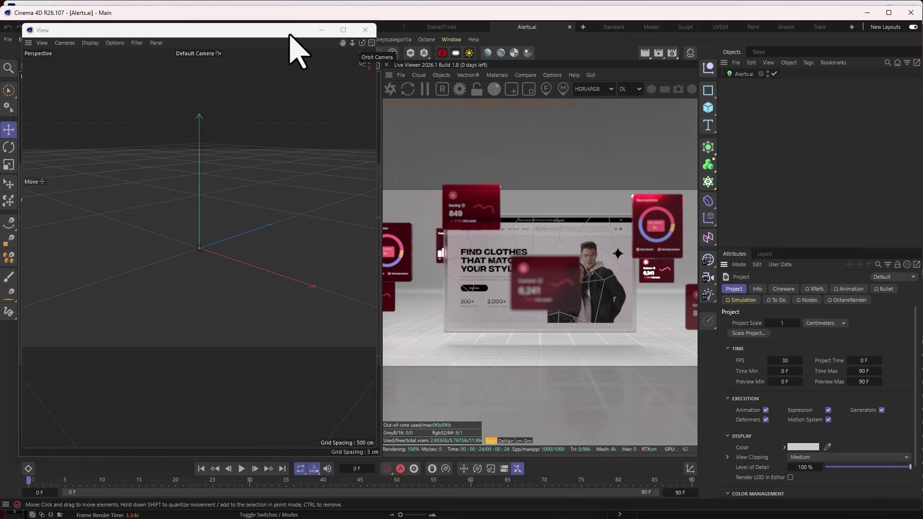
# Change to the Standard layout and select the Alerts.ai vector import object, viewing it from an angle
pyautogui.moveTo(290, 34); pyautogui.dragTo(277, 61)
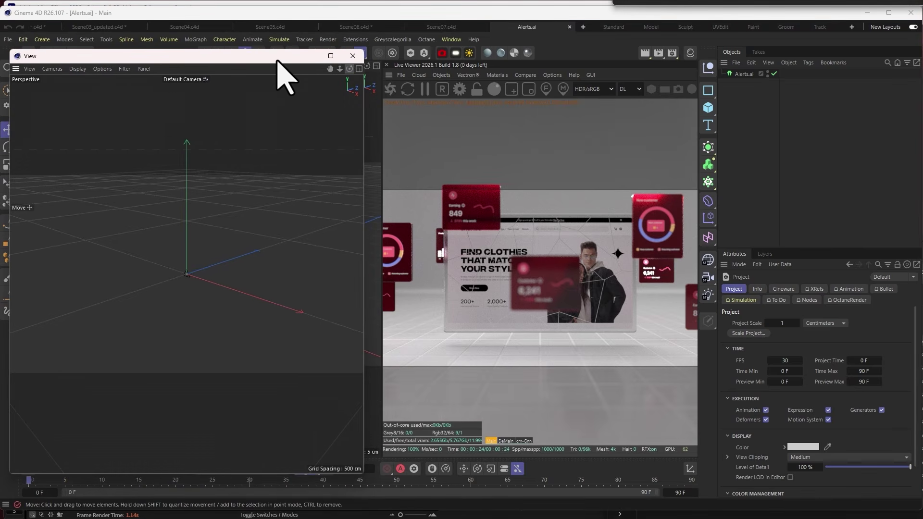
pyautogui.click(614, 27)
pyautogui.moveTo(683, 66)
pyautogui.mouseDown()
pyautogui.moveTo(691, 216)
pyautogui.moveTo(688, 77)
pyautogui.moveTo(673, 79)
pyautogui.moveTo(688, 77)
pyautogui.mouseUp()
pyautogui.click(746, 74)
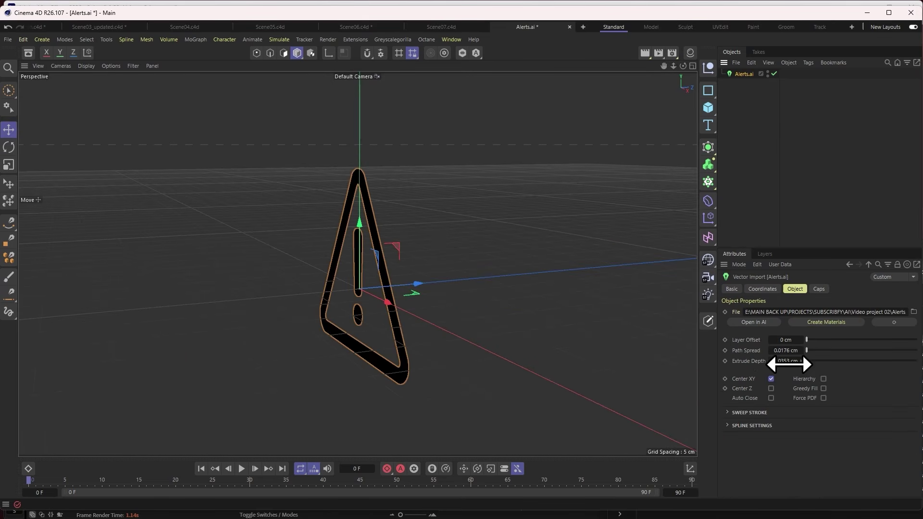
# Set the Alerts.ai extrude depth to 1 cm and enable Hierarchy to expose its layer structure
pyautogui.moveTo(811, 364); pyautogui.dragTo(806, 364)
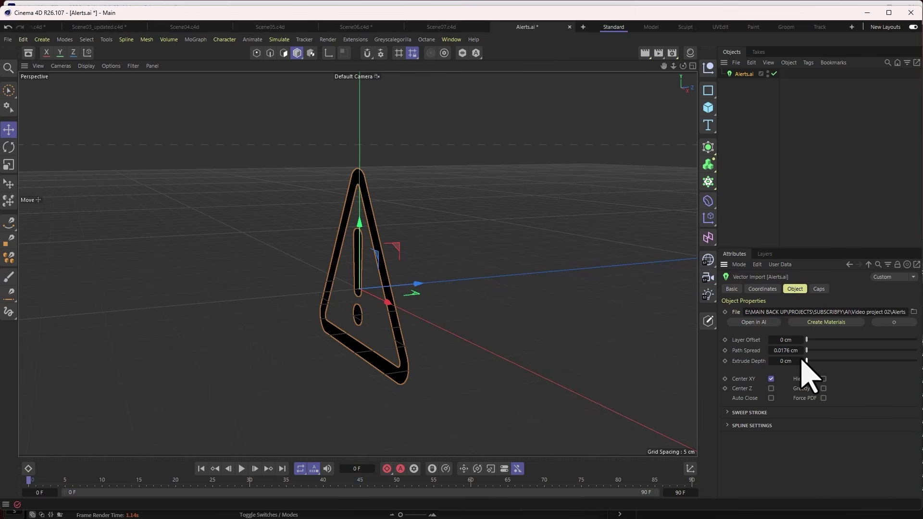
pyautogui.click(804, 361)
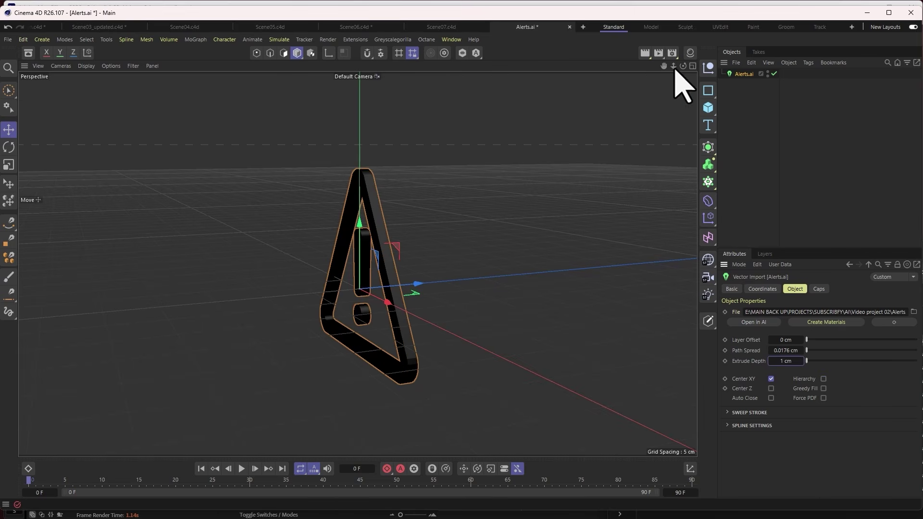
pyautogui.moveTo(686, 66)
pyautogui.mouseDown()
pyautogui.moveTo(644, 68)
pyautogui.moveTo(686, 67)
pyautogui.mouseUp()
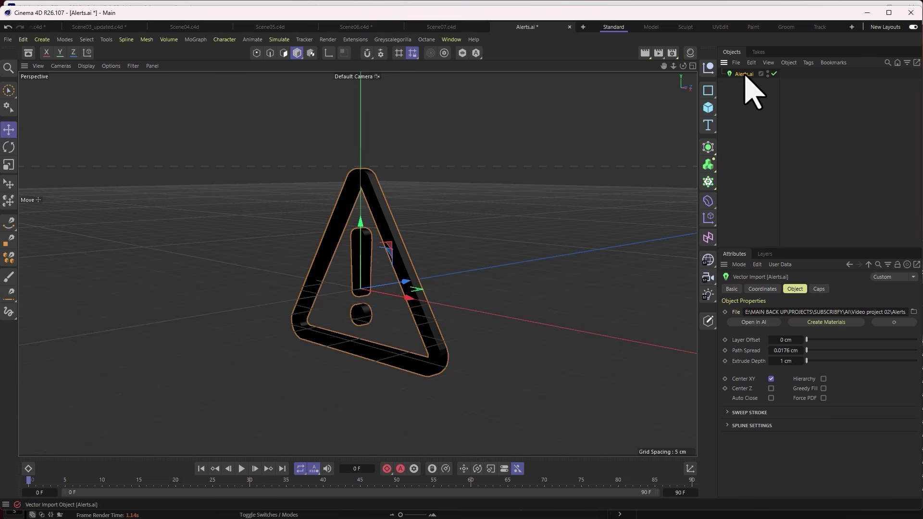
pyautogui.click(824, 379)
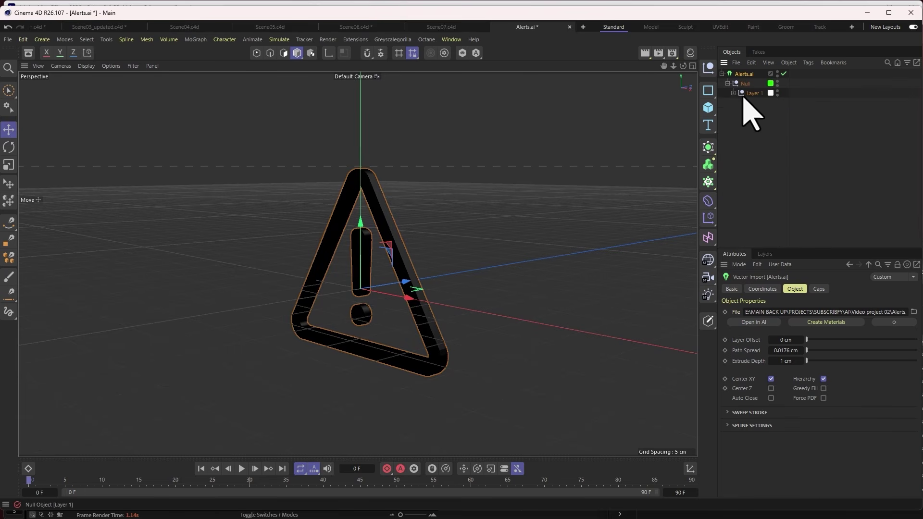
# Move the Layer 1 group out of the Alerts.ai hierarchy to the top level and delete the Alerts.ai import object
pyautogui.click(756, 113)
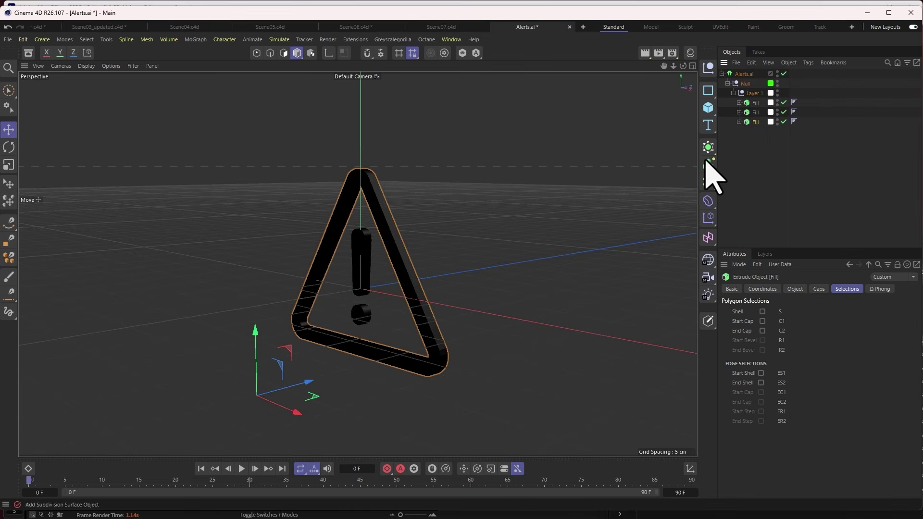
pyautogui.click(750, 83)
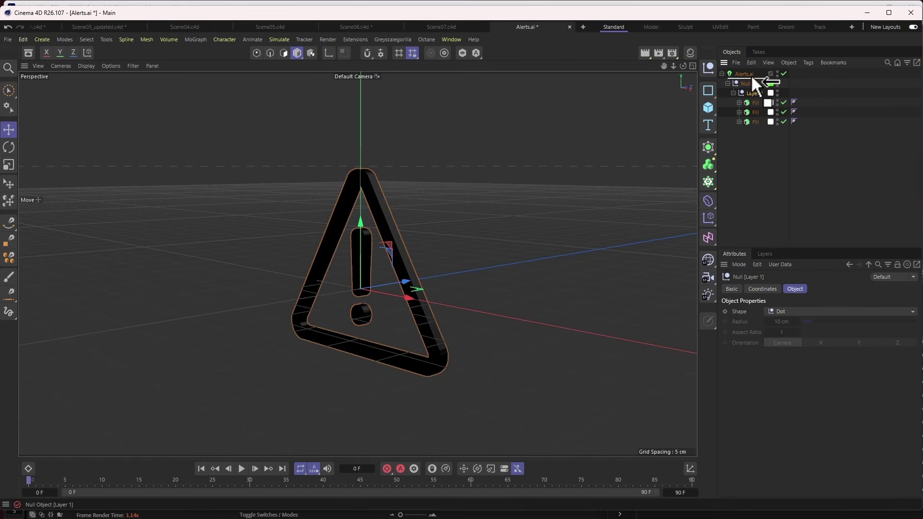
pyautogui.moveTo(741, 70); pyautogui.dragTo(738, 71)
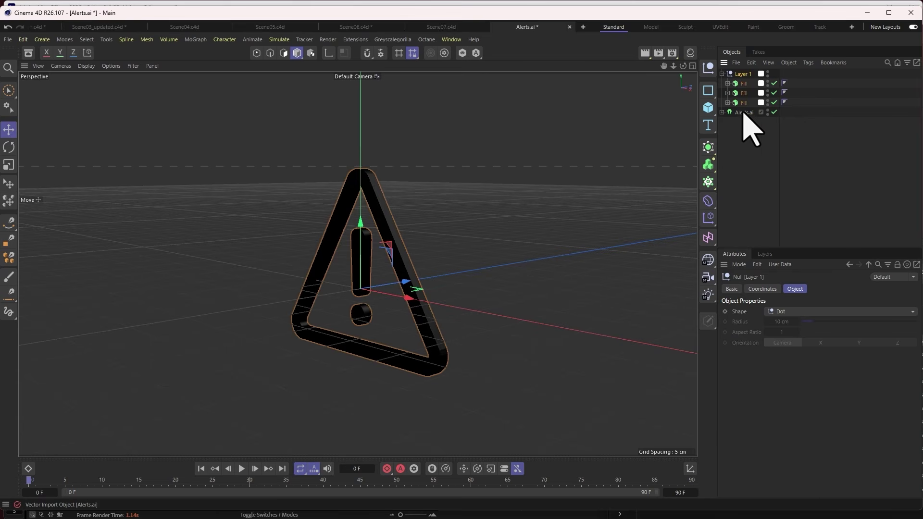
pyautogui.click(762, 144)
pyautogui.click(745, 116)
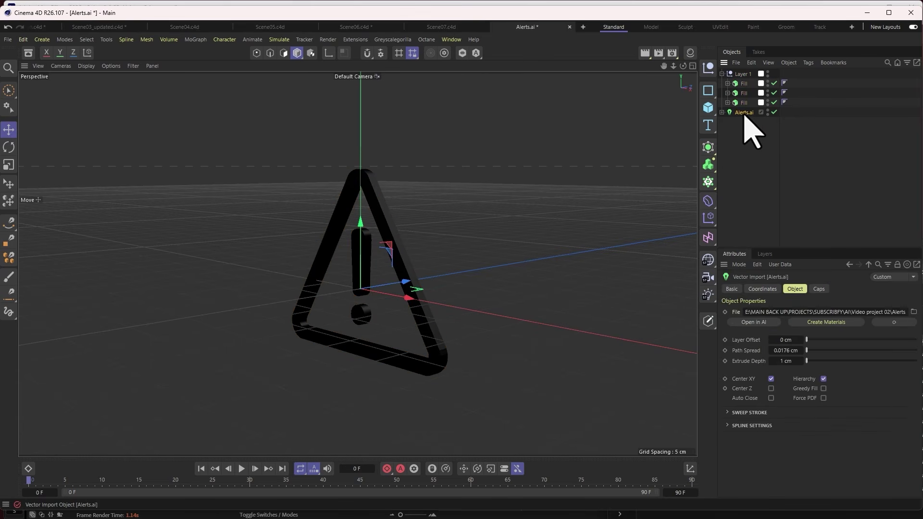
pyautogui.press('Delete')
# Select the Fill extrusion of the exclamation mark's dot and orbit around the alert icon to examine its depth
pyautogui.moveTo(683, 65); pyautogui.dragTo(646, 67)
pyautogui.click(744, 83)
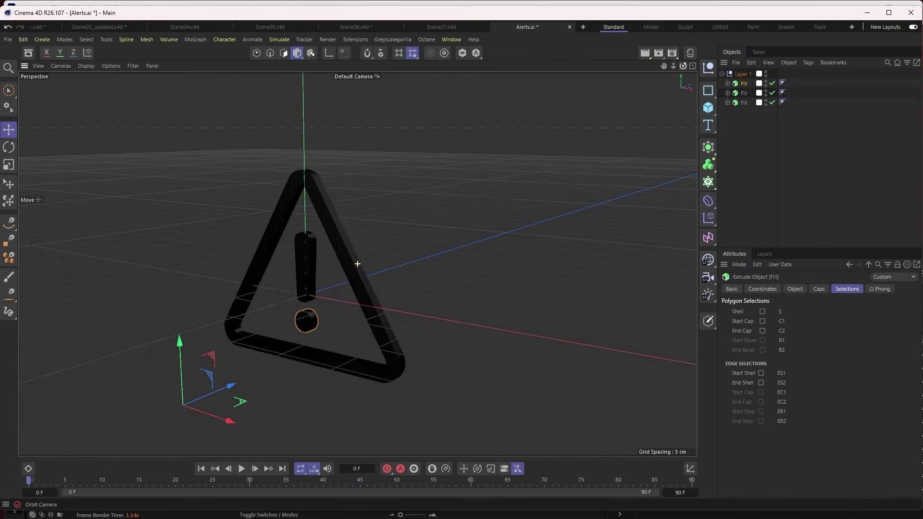
pyautogui.moveTo(358, 263); pyautogui.dragTo(664, 73)
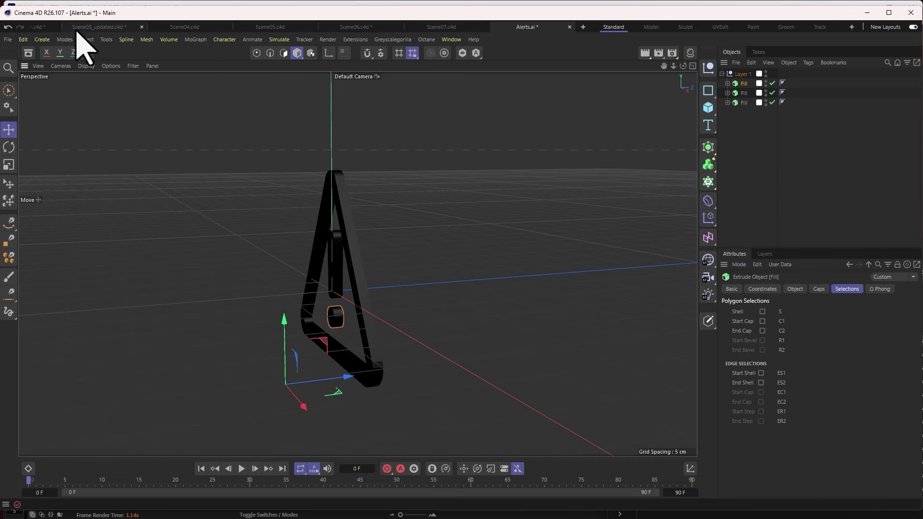
# Switch to the Scene01b_NEW after review scene and select the Payouts group under Cloner.1
pyautogui.click(99, 27)
pyautogui.click(185, 26)
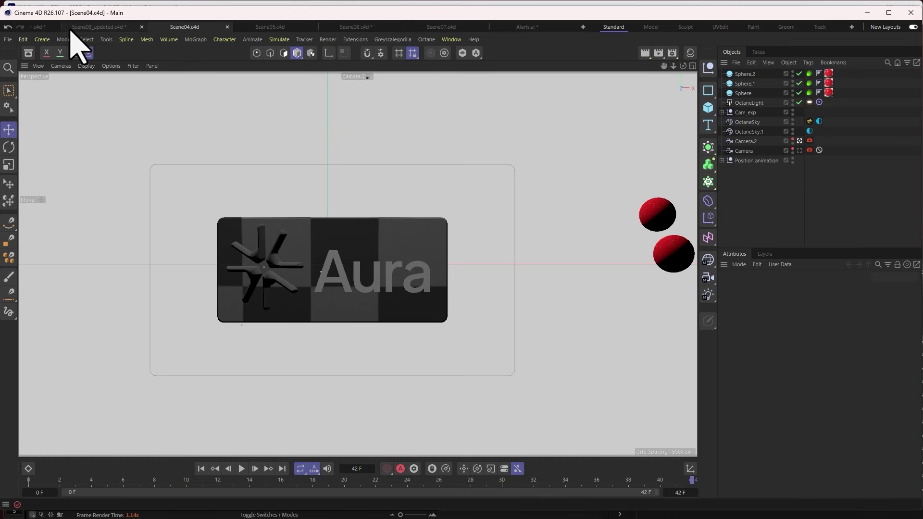
pyautogui.click(38, 27)
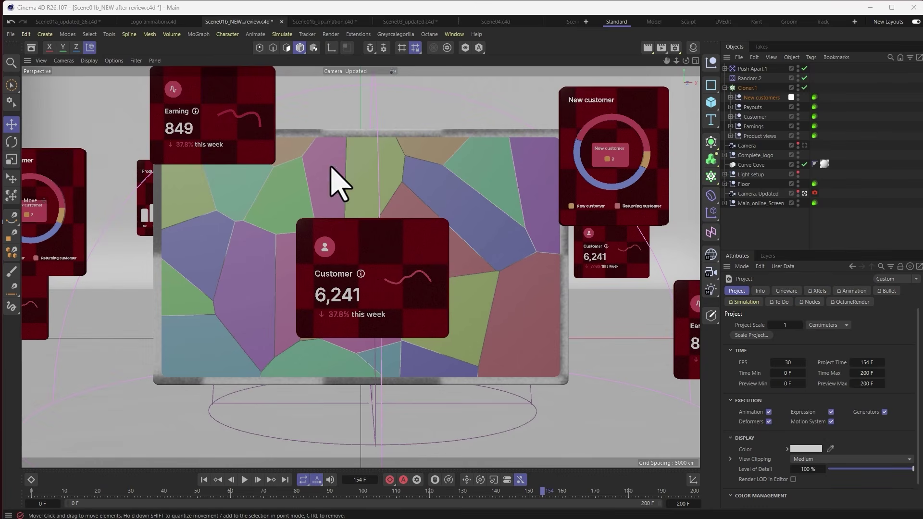
pyautogui.click(746, 109)
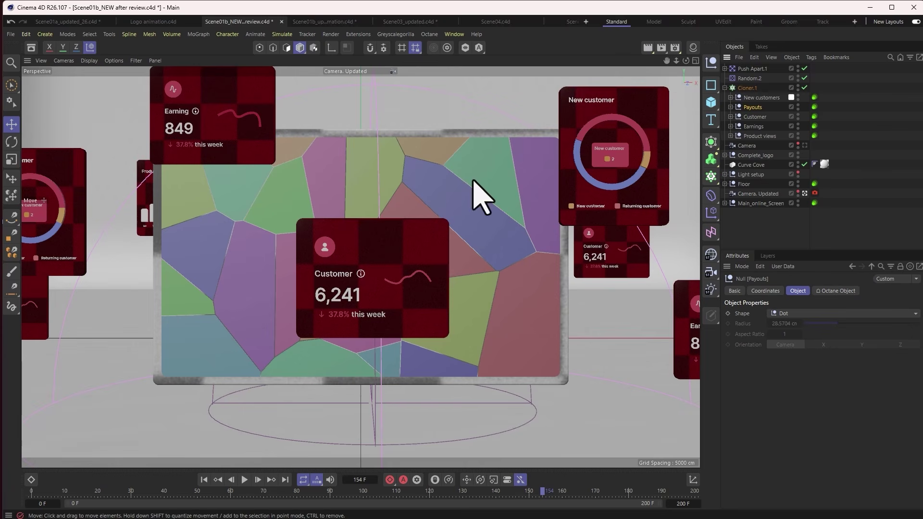
# Look through the scene's Octane materials in the material list, and close the list
pyautogui.click(693, 47)
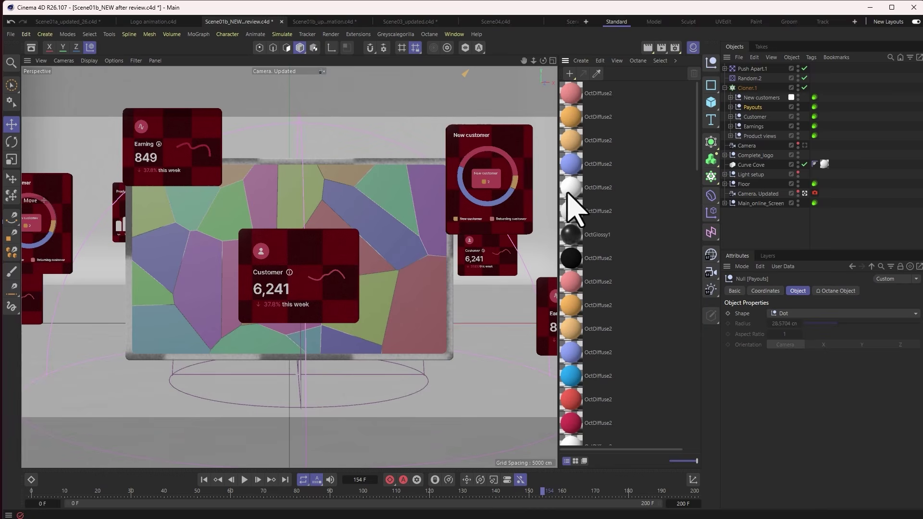
pyautogui.scroll(-10, 594, 298)
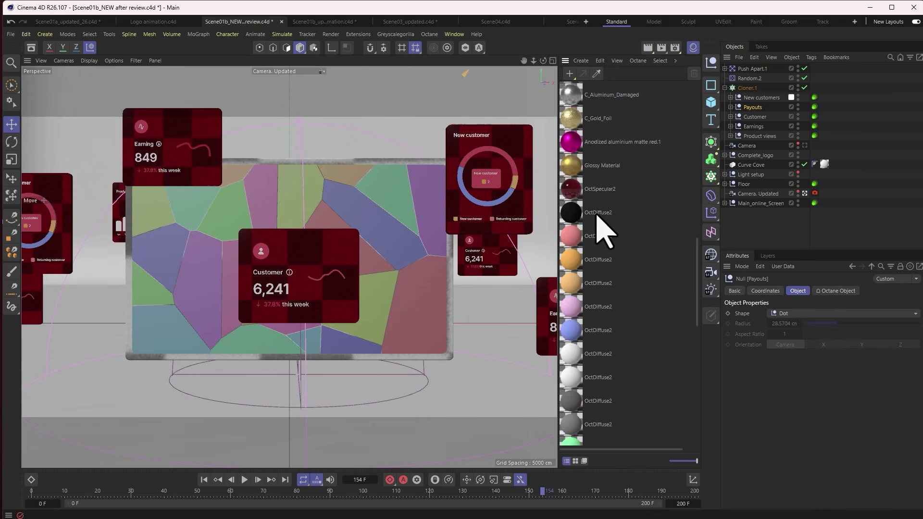
pyautogui.scroll(10, 620, 243)
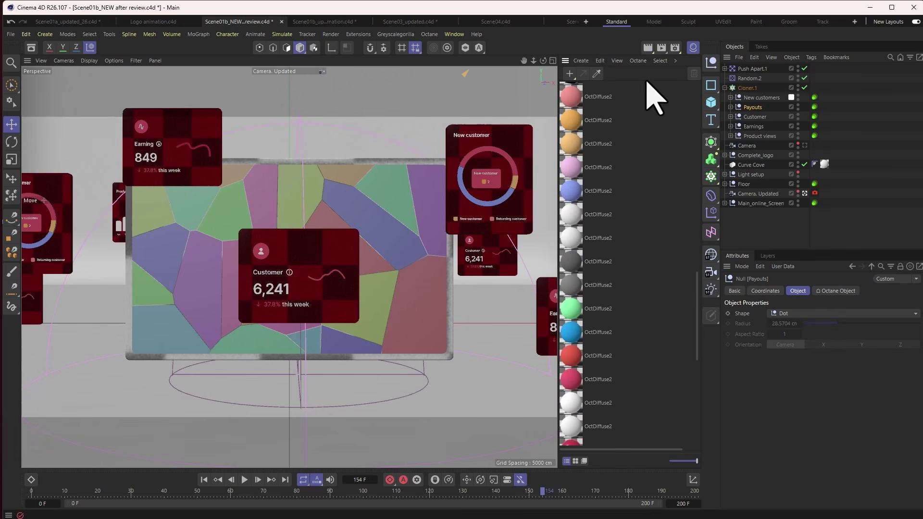
pyautogui.click(692, 47)
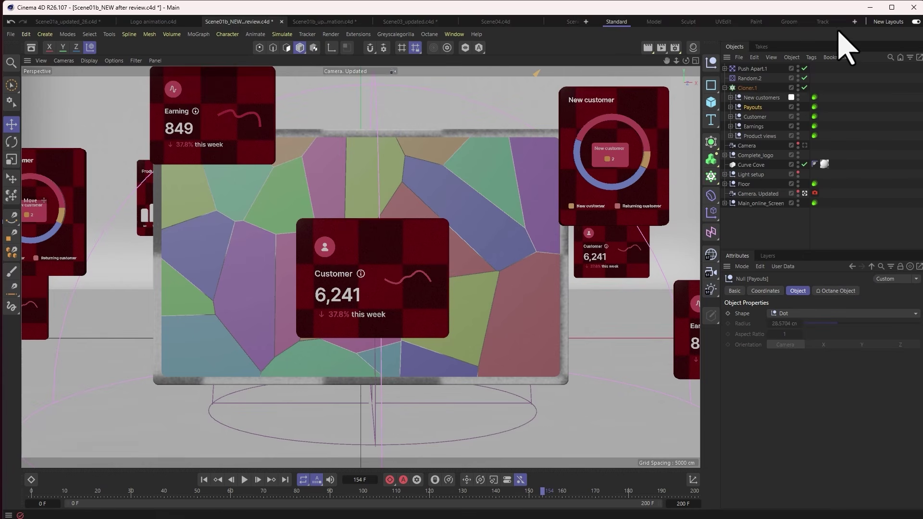
# Switch to the OctaneLY layout and examine the screen, cards and surrounding cove in a separate perspective view
pyautogui.click(856, 22)
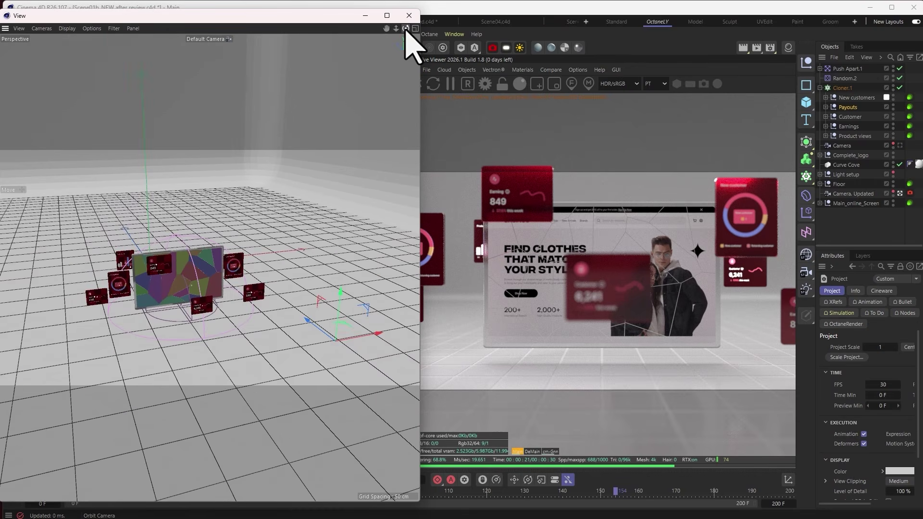
pyautogui.moveTo(405, 29); pyautogui.dragTo(396, 72)
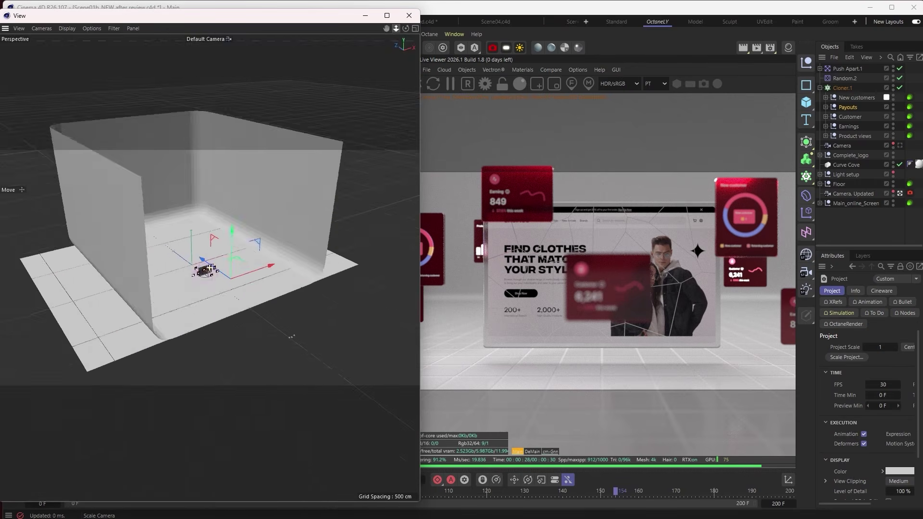
pyautogui.scroll(10, 210, 268)
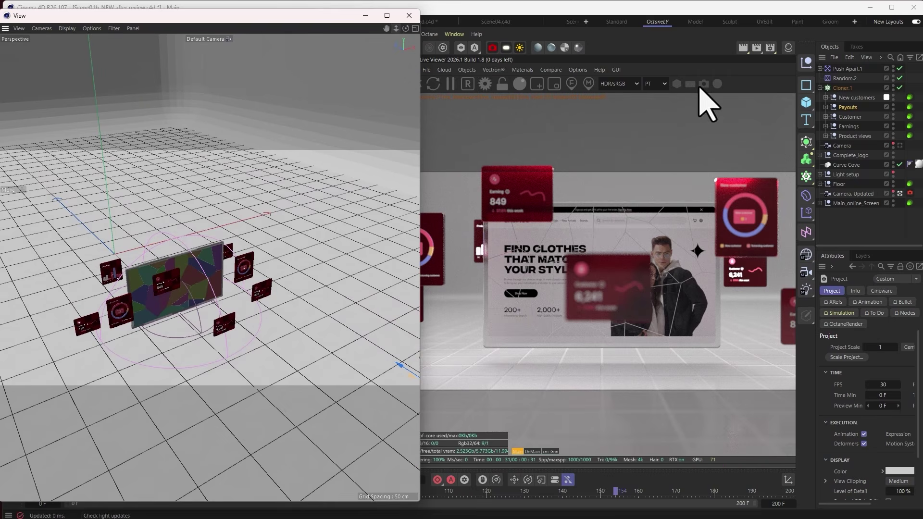
# Collapse Cloner.1, expand the Light setup group and delete its OctaneSky object
pyautogui.click(821, 88)
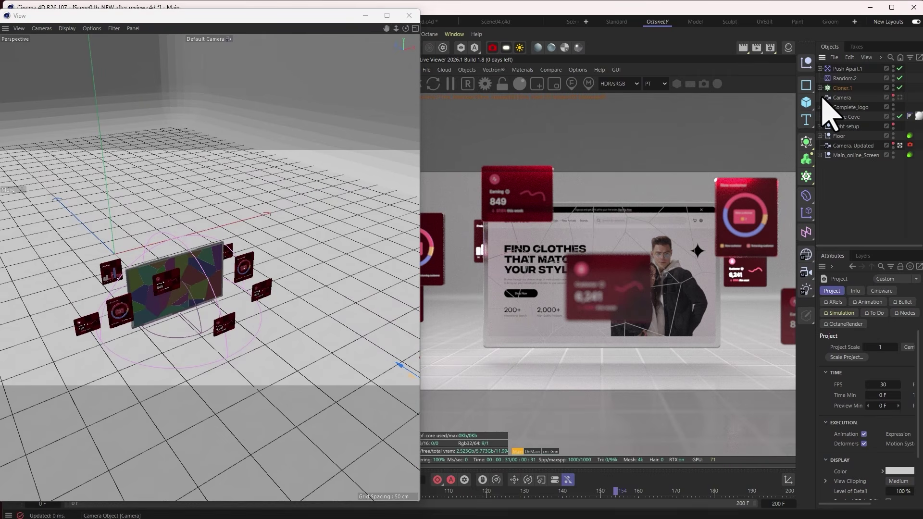
pyautogui.click(846, 126)
pyautogui.click(821, 126)
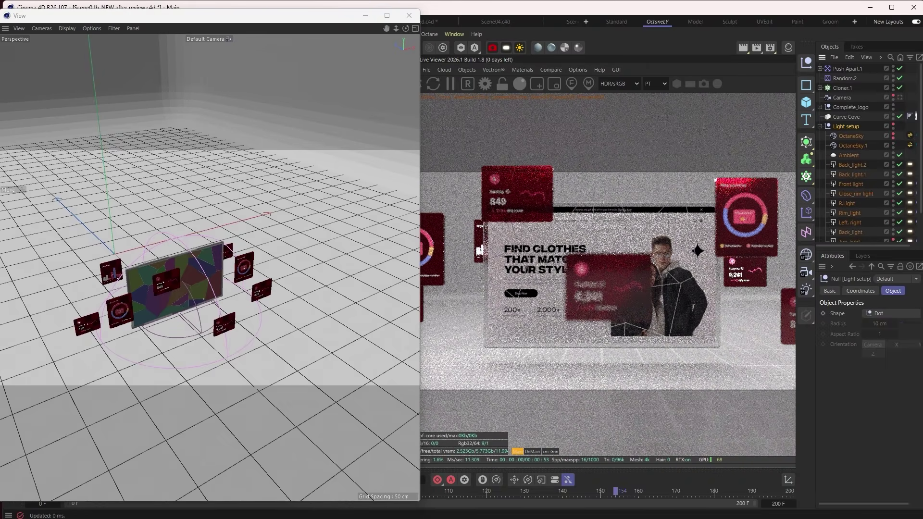
pyautogui.moveTo(817, 144); pyautogui.dragTo(766, 132)
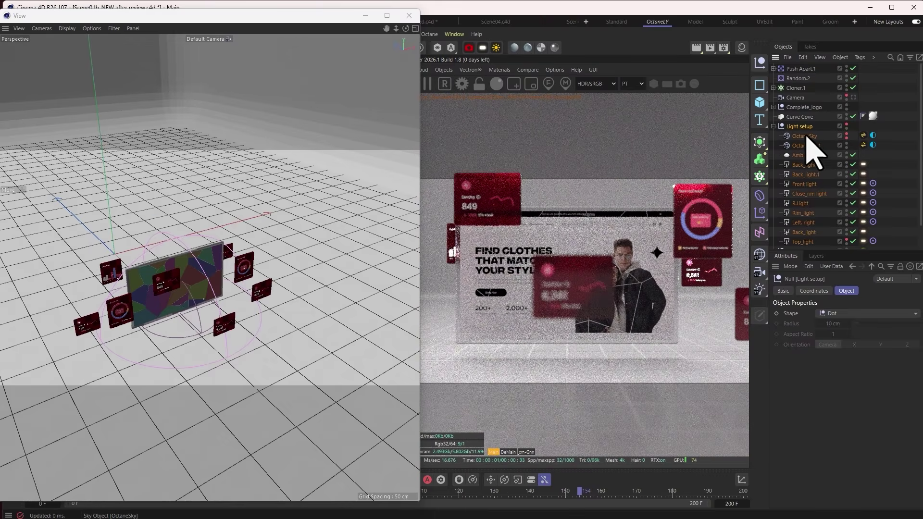
pyautogui.click(807, 136)
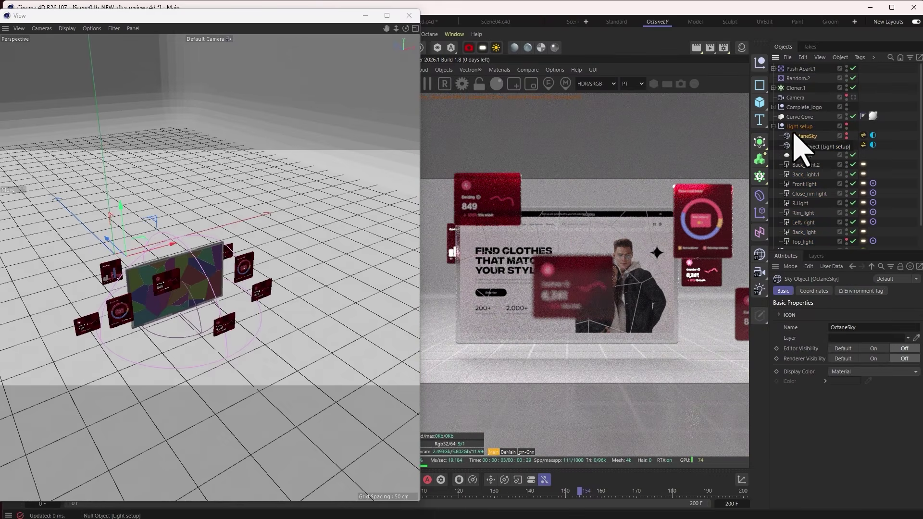
pyautogui.press('Delete')
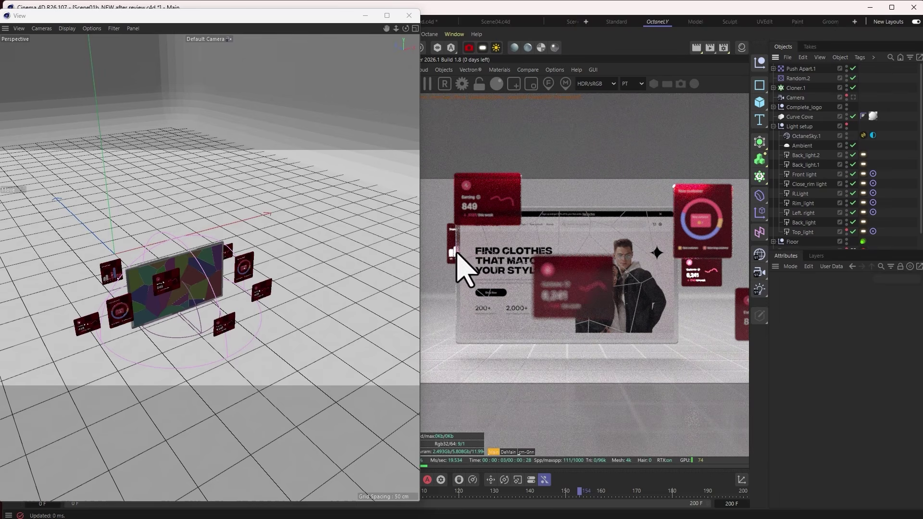
# Show the Light setup group in the viewport and disable all its lights from Ambient to Top_light
pyautogui.scroll(-2, 820, 226)
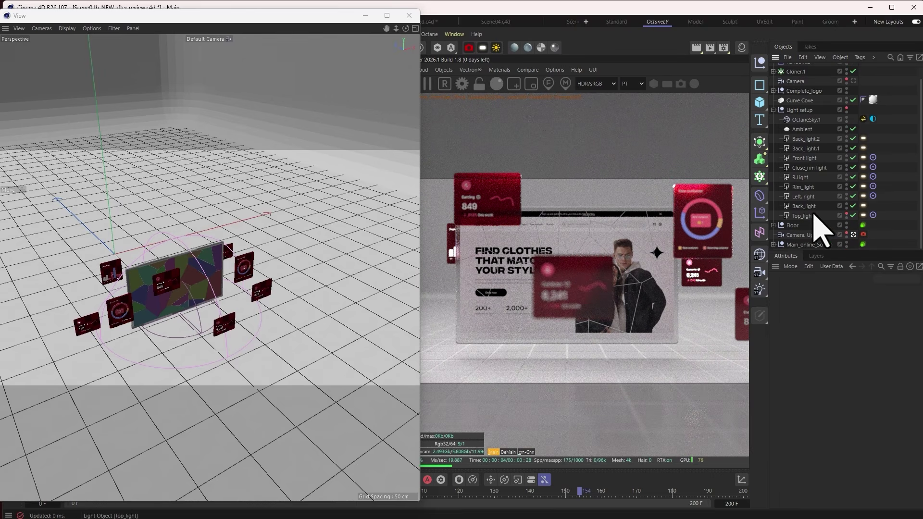
pyautogui.click(846, 110)
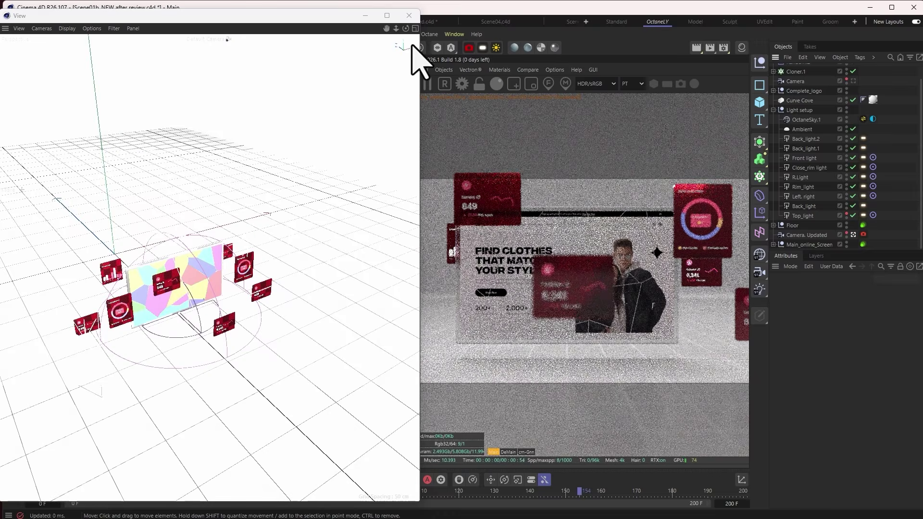
pyautogui.moveTo(395, 30); pyautogui.dragTo(339, 32)
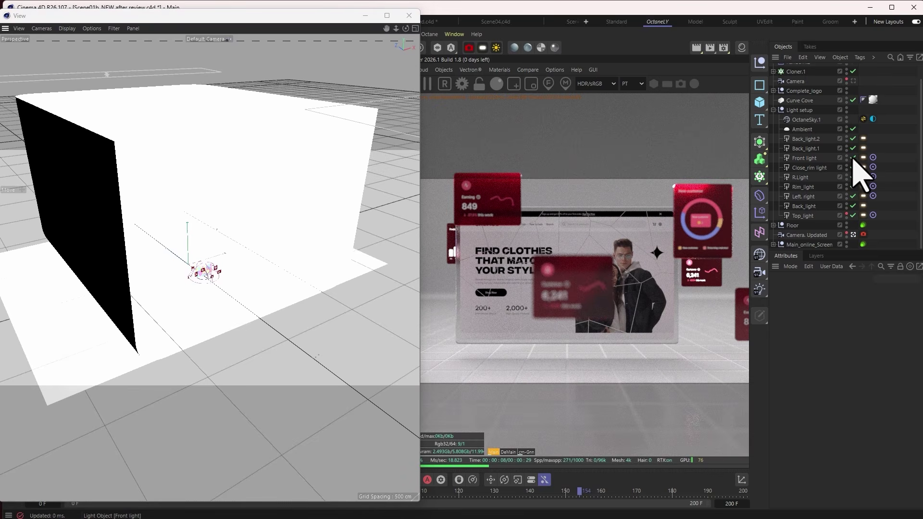
pyautogui.moveTo(853, 148); pyautogui.dragTo(852, 128)
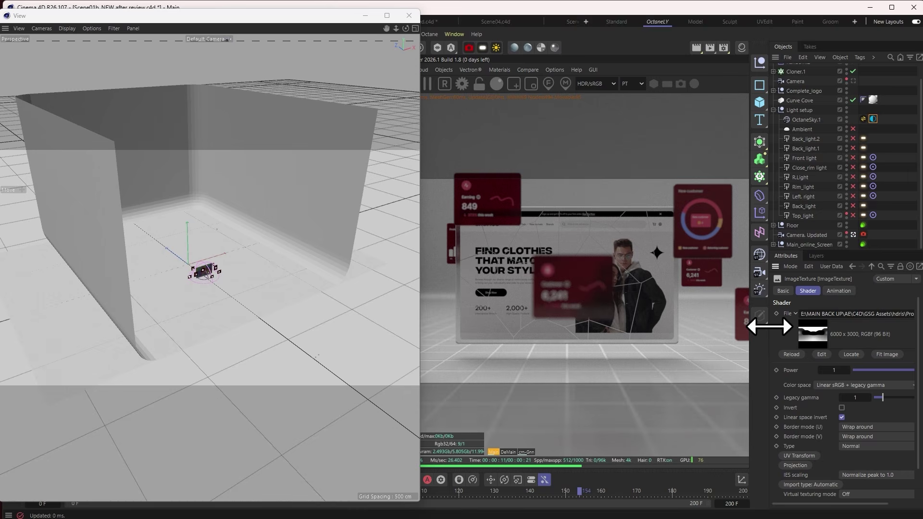
# Browse the PlusHDRIs folder for the OctaneSky.1 image texture and cancel without choosing a file
pyautogui.moveTo(768, 326); pyautogui.dragTo(708, 325)
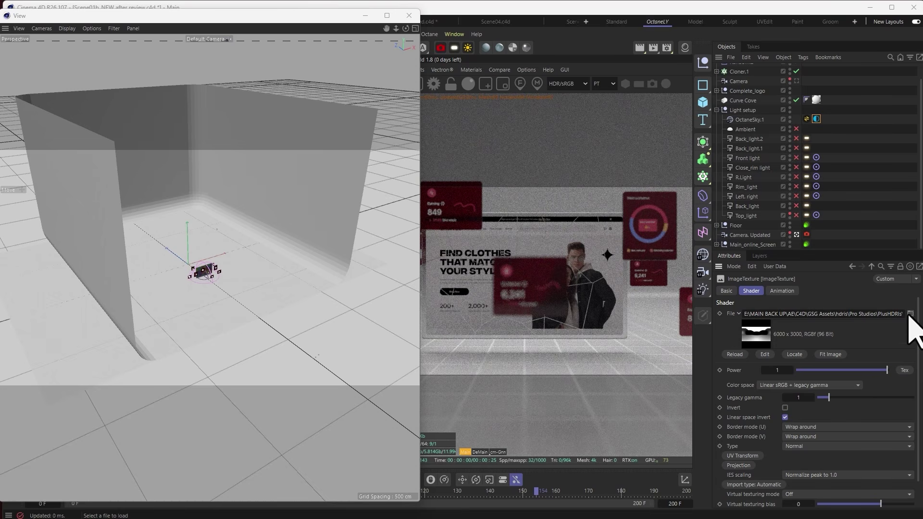
pyautogui.click(762, 332)
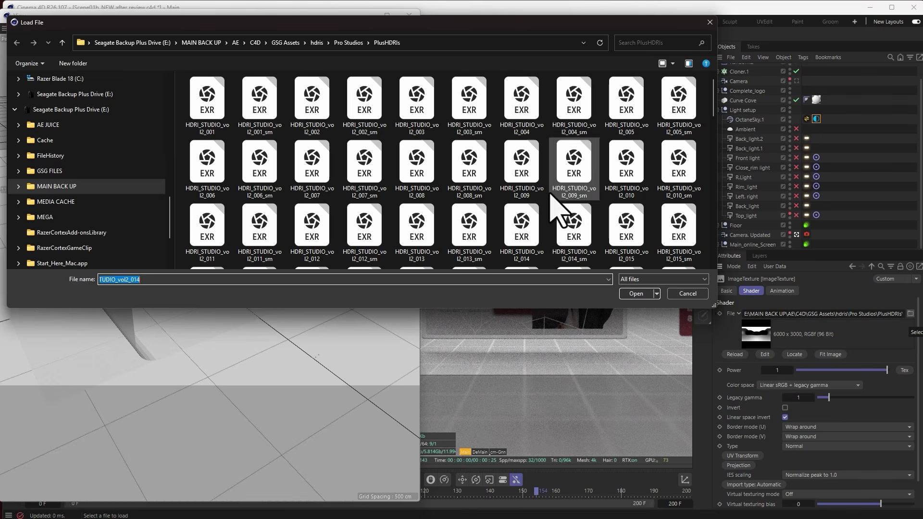
pyautogui.click(692, 294)
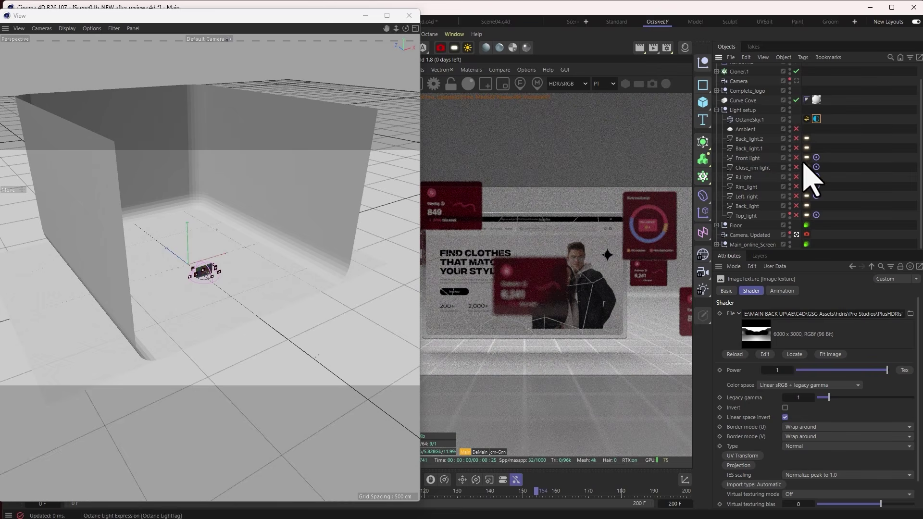
# Enable Back_light.2 and examine the cove and the light's placement from outside in the perspective view
pyautogui.moveTo(419, 96); pyautogui.dragTo(341, 96)
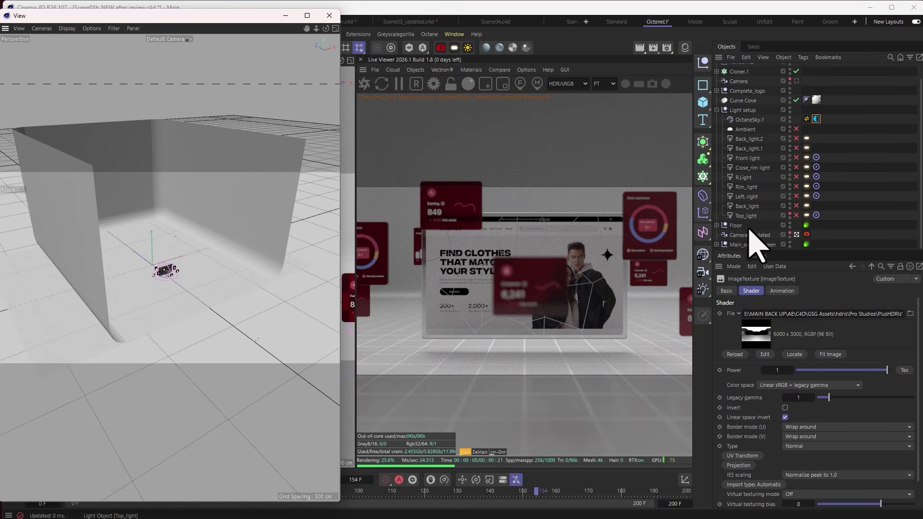
pyautogui.click(795, 139)
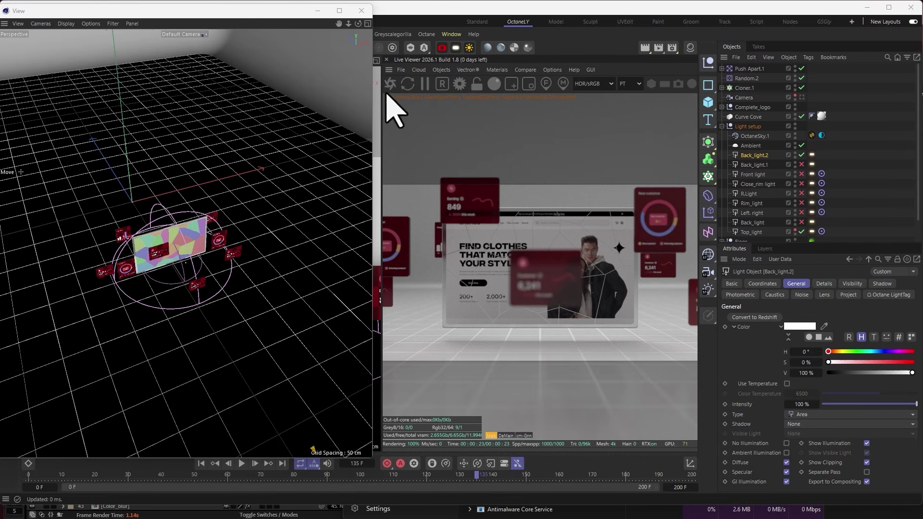
pyautogui.moveTo(349, 24); pyautogui.dragTo(307, 29)
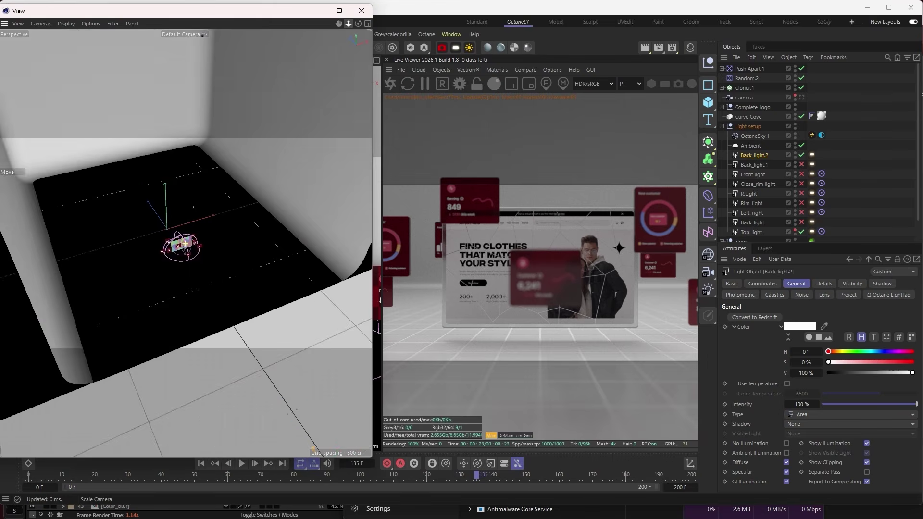
pyautogui.moveTo(339, 23); pyautogui.dragTo(380, 20)
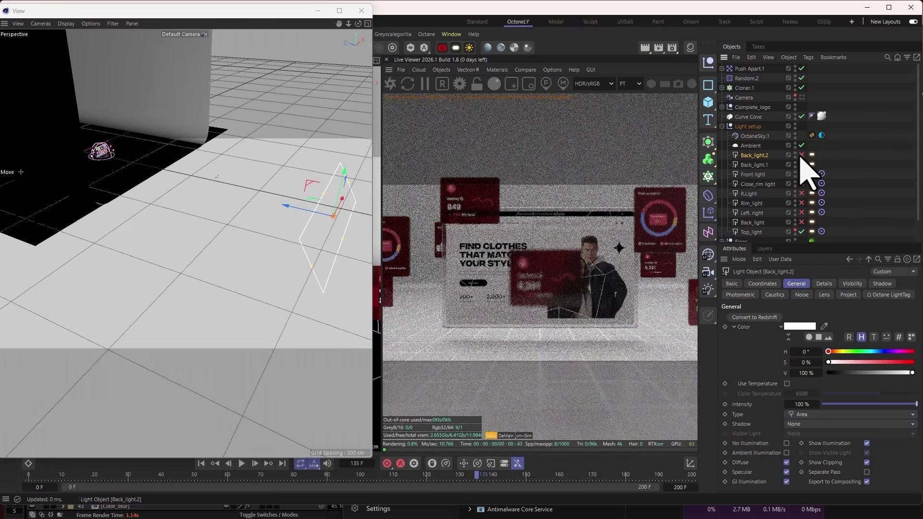
# Turn off OctaneSky.1, Ambient and Top_light, and enable Back_light.2 as the only active light
pyautogui.click(796, 138)
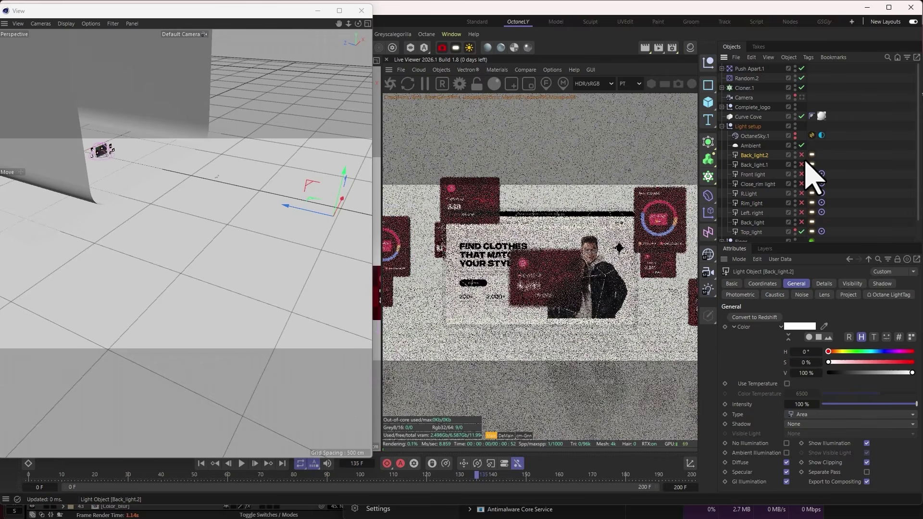
pyautogui.click(802, 146)
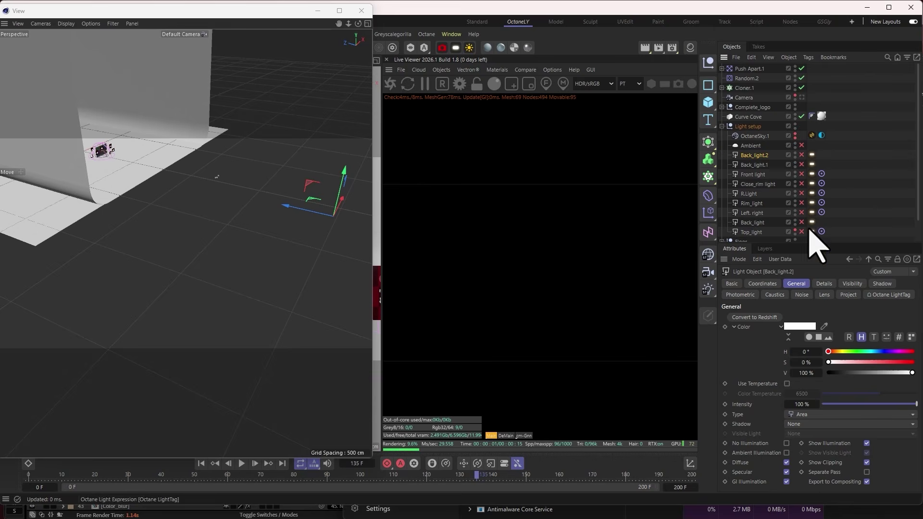
pyautogui.click(802, 155)
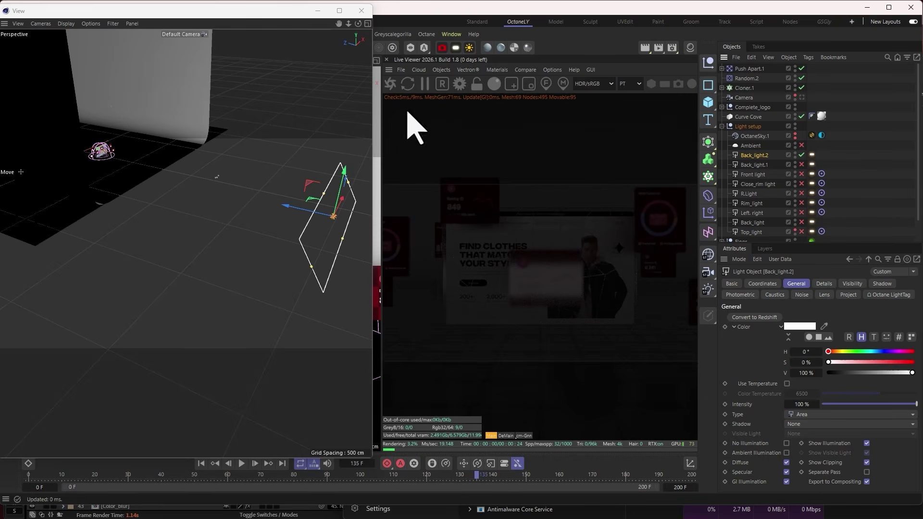
# Enable Top_light and examine its placement above the cove in the perspective view
pyautogui.moveTo(349, 23); pyautogui.dragTo(317, 24)
pyautogui.scroll(-2, 789, 206)
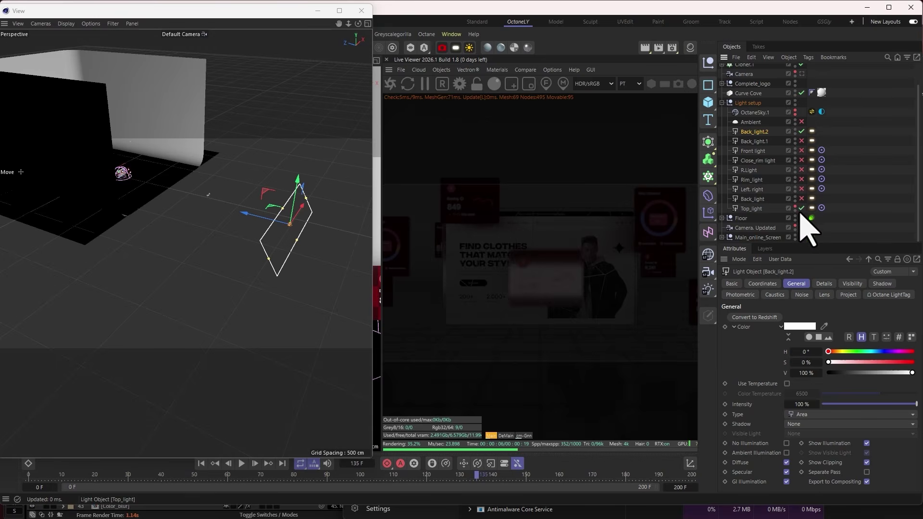
pyautogui.click(750, 209)
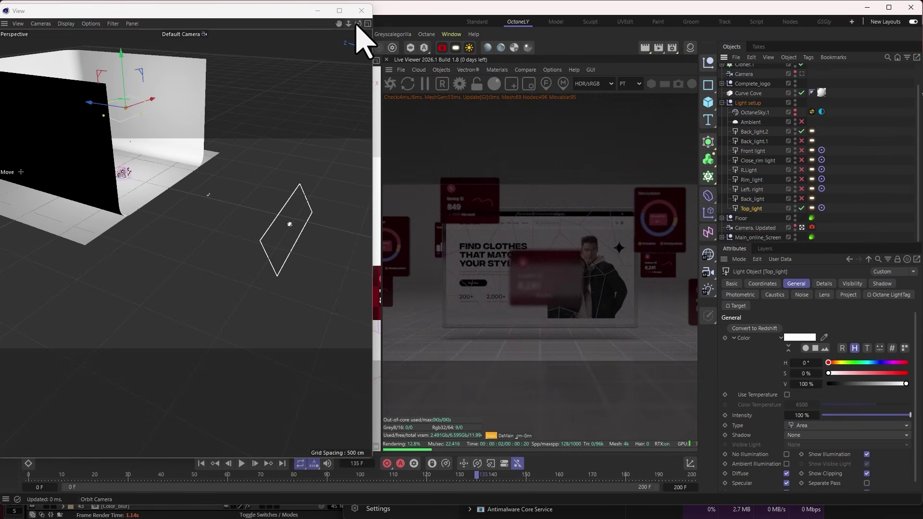
pyautogui.moveTo(358, 23); pyautogui.dragTo(185, 243)
pyautogui.moveTo(349, 24); pyautogui.dragTo(343, 27)
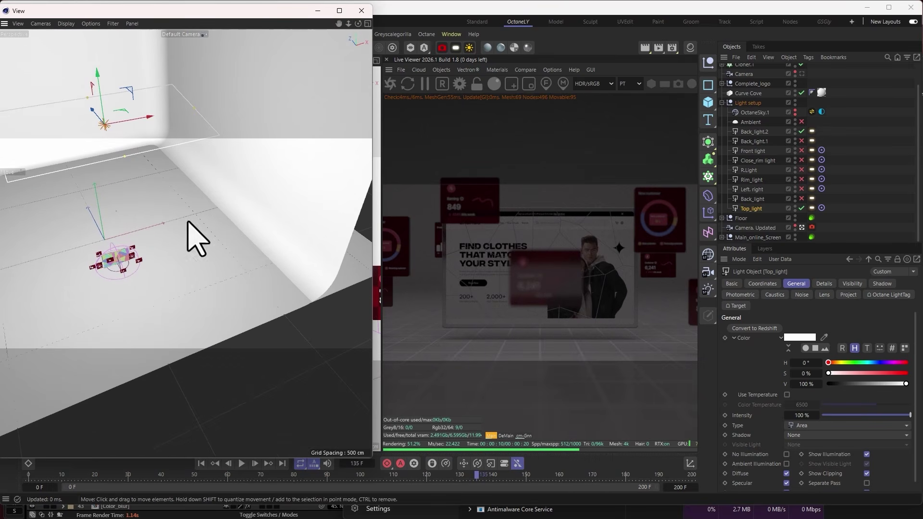
# Enable Back_light, Left. right, Rim_light and R.Light, and examine the lit cove from several angles
pyautogui.click(801, 198)
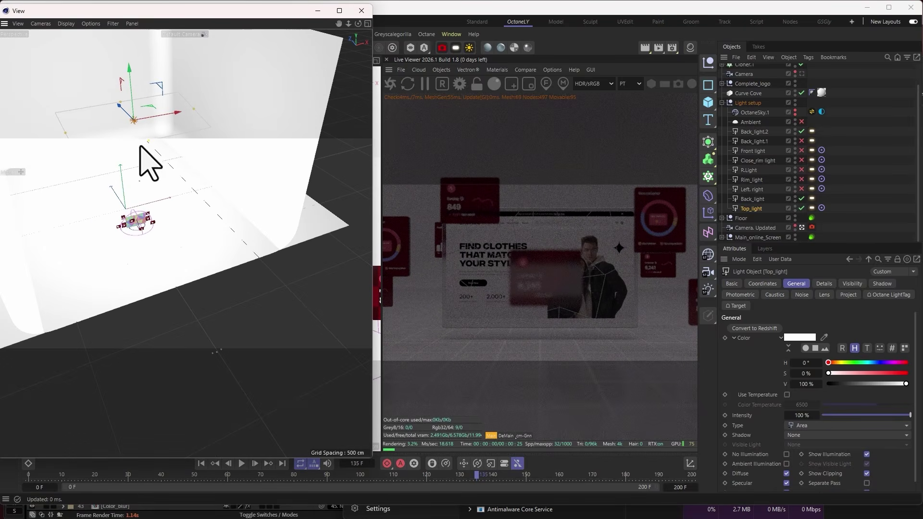
pyautogui.moveTo(338, 23); pyautogui.dragTo(251, 133)
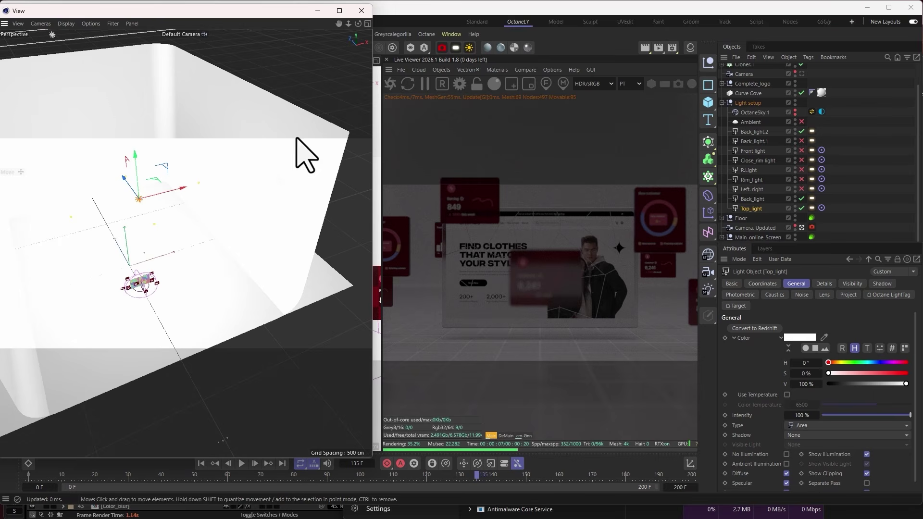
pyautogui.click(802, 182)
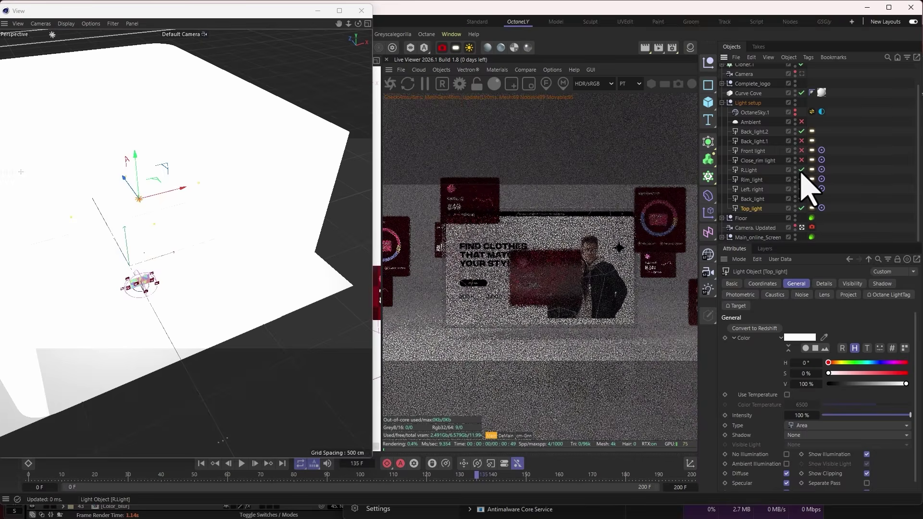
pyautogui.click(802, 170)
pyautogui.keyDown('alt'); pyautogui.moveTo(166, 241); pyautogui.dragTo(113, 257); pyautogui.keyUp('alt')
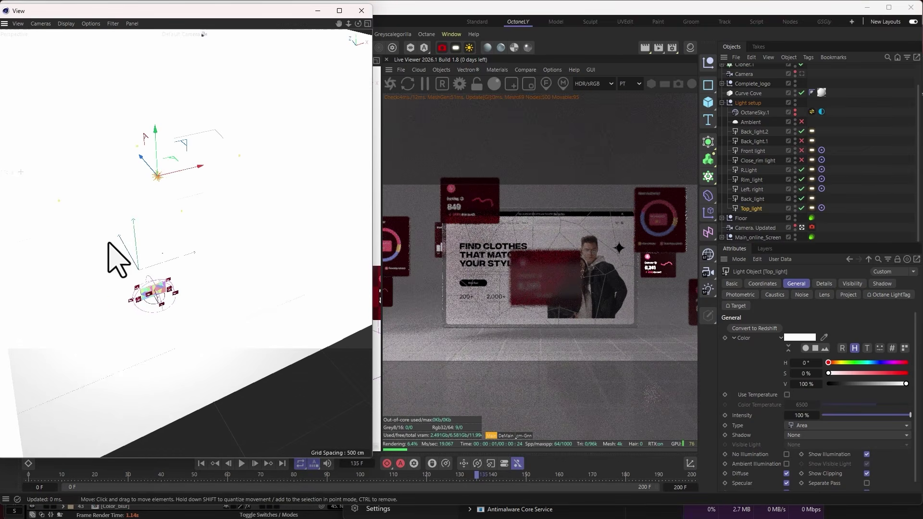
pyautogui.moveTo(359, 23)
pyautogui.mouseDown()
pyautogui.moveTo(365, 19)
pyautogui.moveTo(365, 43)
pyautogui.moveTo(359, 24)
pyautogui.moveTo(343, 27)
pyautogui.mouseUp()
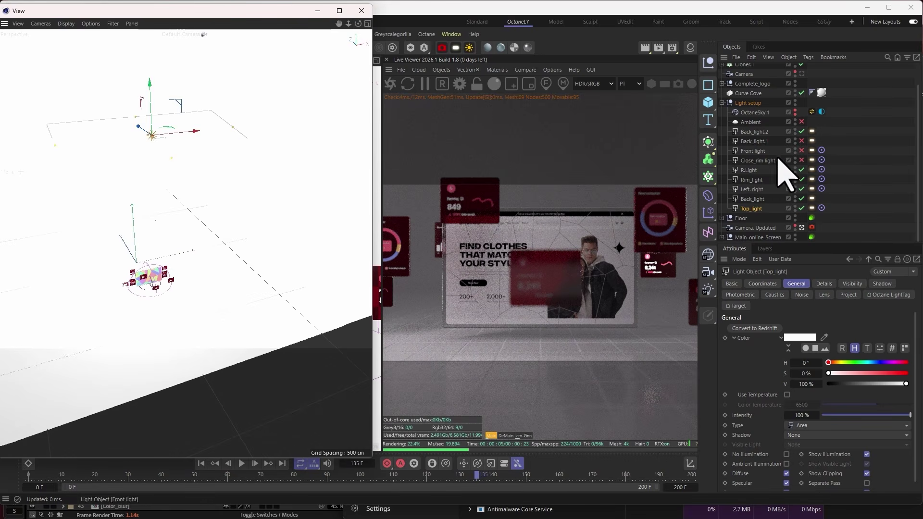
# Enable Close_rim light, Front light, Back_light.1 and Ambient, and collapse the Light setup group
pyautogui.click(802, 160)
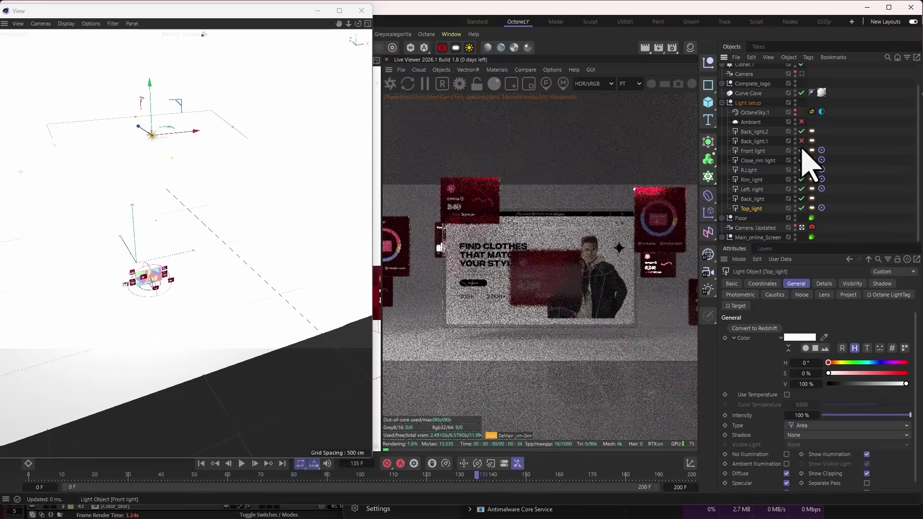
pyautogui.click(801, 150)
pyautogui.click(802, 141)
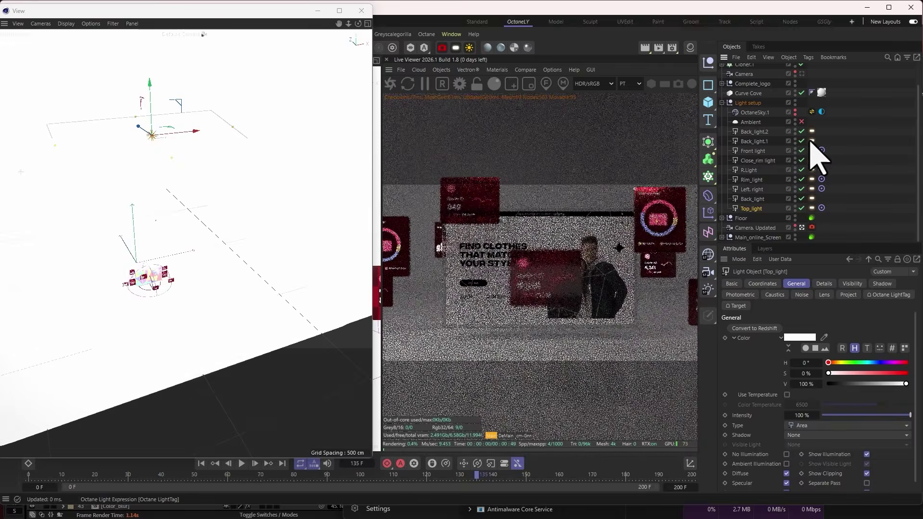
pyautogui.click(801, 122)
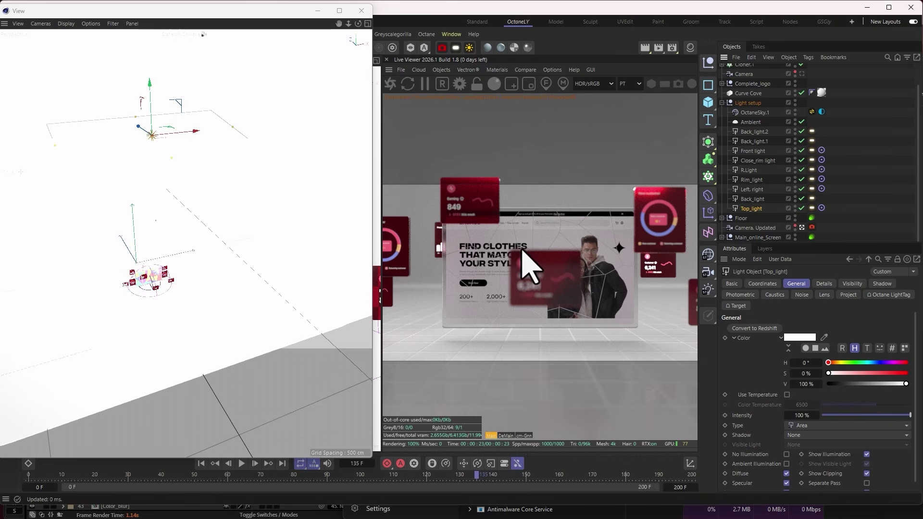
pyautogui.click(722, 103)
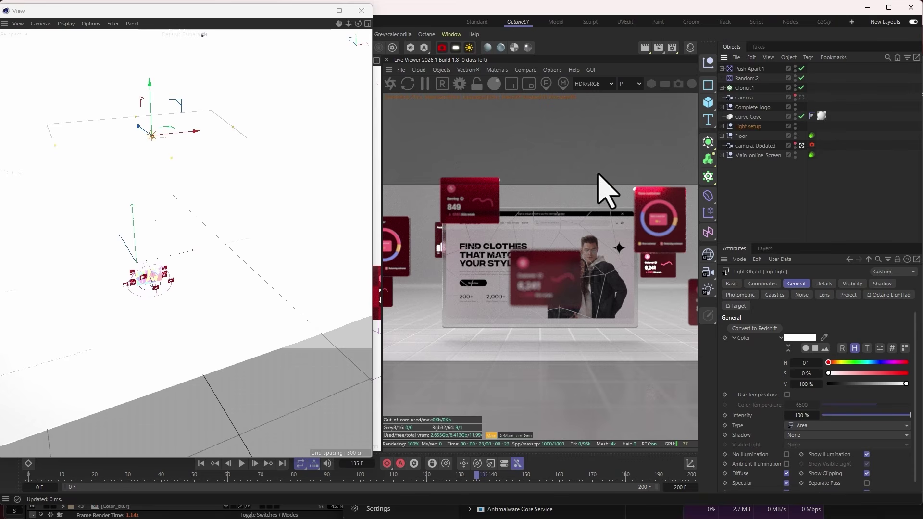
# Scrub the animation to frame 154 and show the properties of the Voronoi Fracture in Main_online_Screen
pyautogui.click(125, 476)
pyautogui.moveTo(145, 479); pyautogui.dragTo(542, 478)
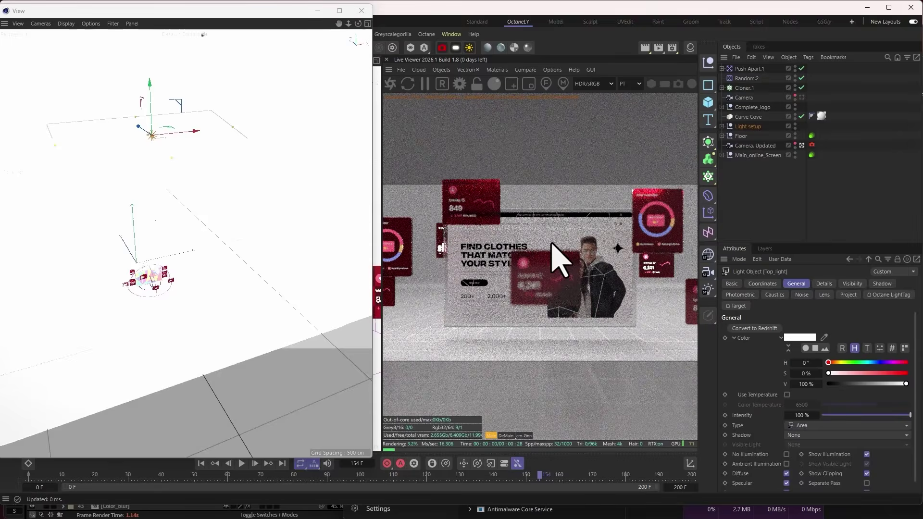
pyautogui.click(722, 155)
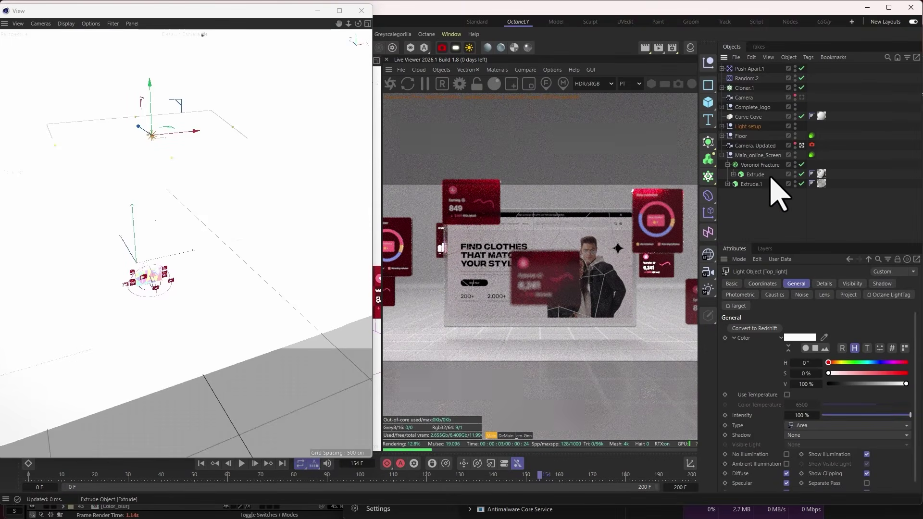
pyautogui.click(759, 165)
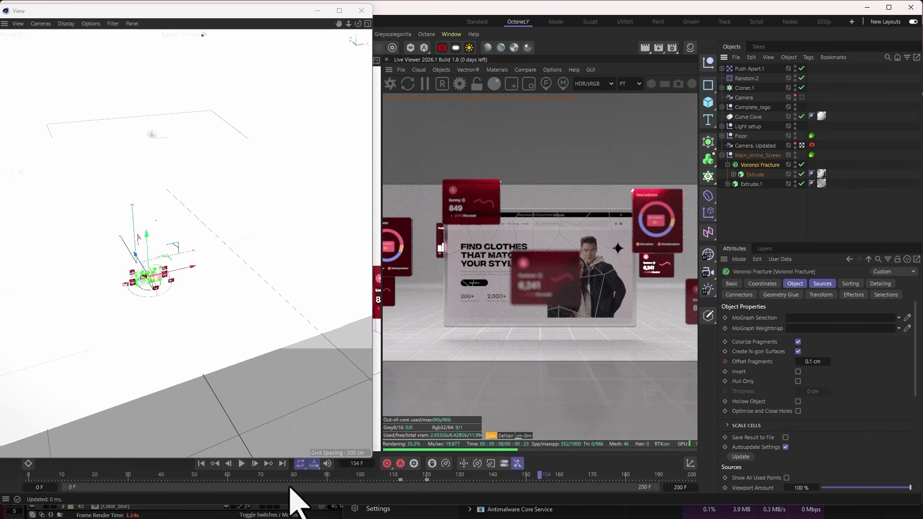
# Review the Voronoi Fracture's keyframed Offset Fragments value at frames 106, 112, 121 and 125
pyautogui.click(761, 362)
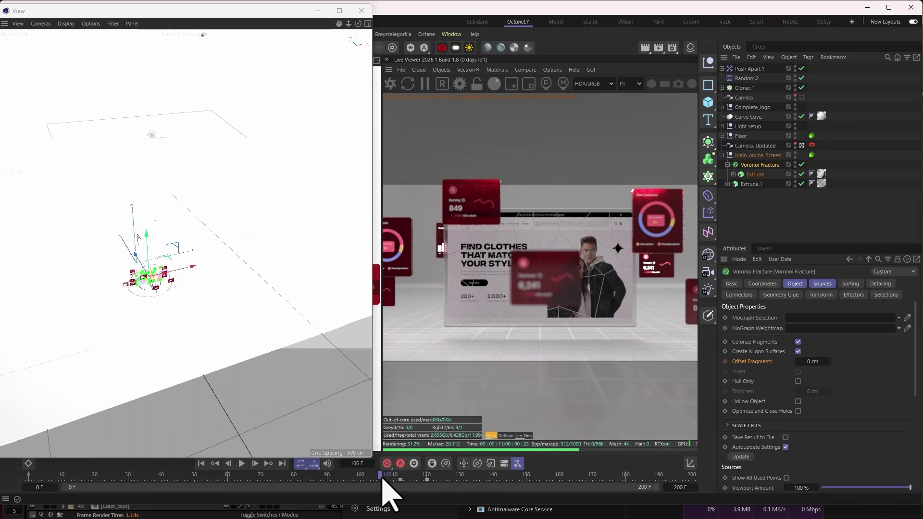
pyautogui.click(403, 478)
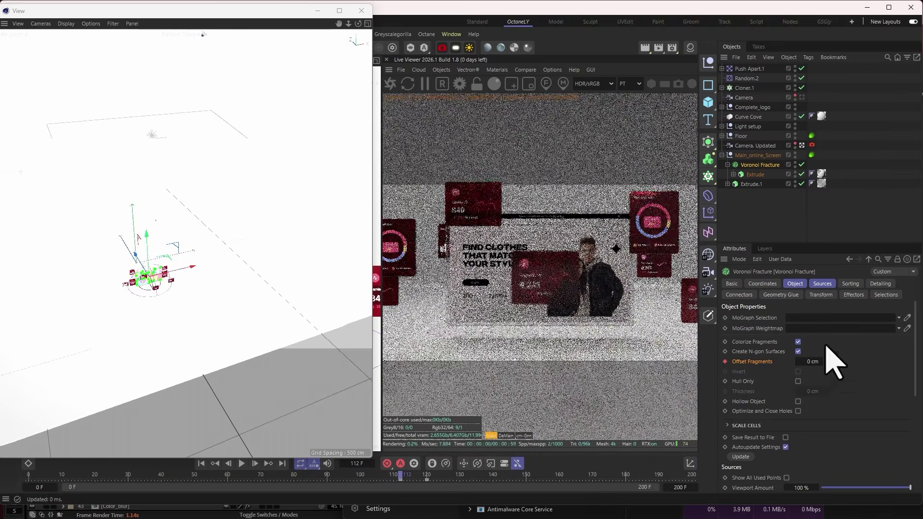
pyautogui.click(420, 478)
pyautogui.click(429, 477)
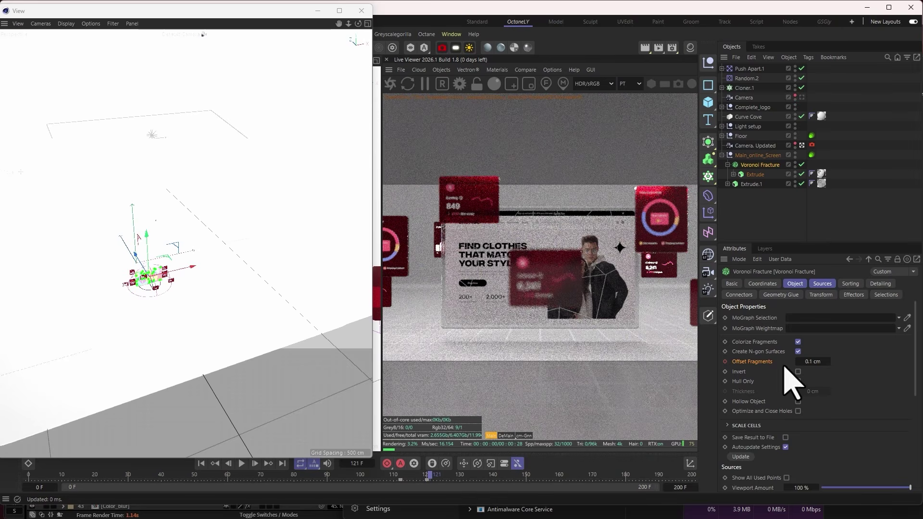
pyautogui.click(443, 477)
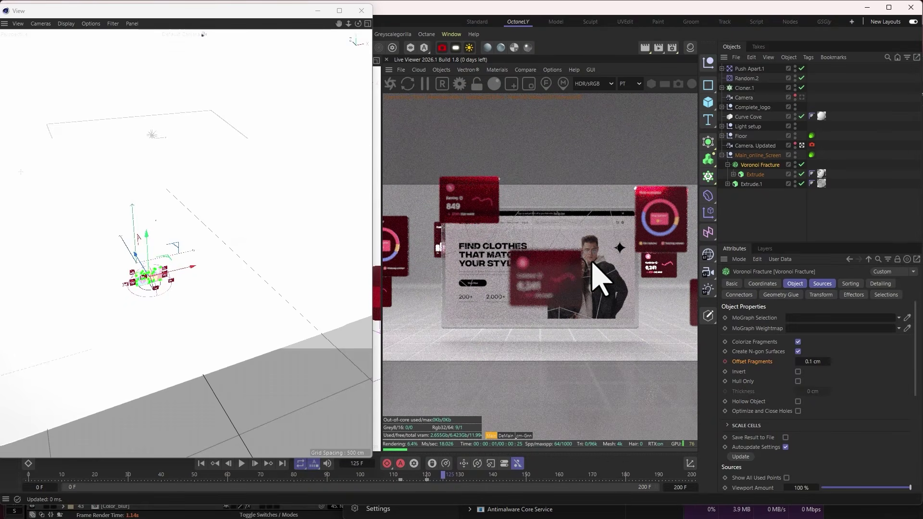
# Show the Thinlens depth of field settings of Camera. Updated's Octane tag, and collapse the Main_online_Screen and Floor groups
pyautogui.click(812, 145)
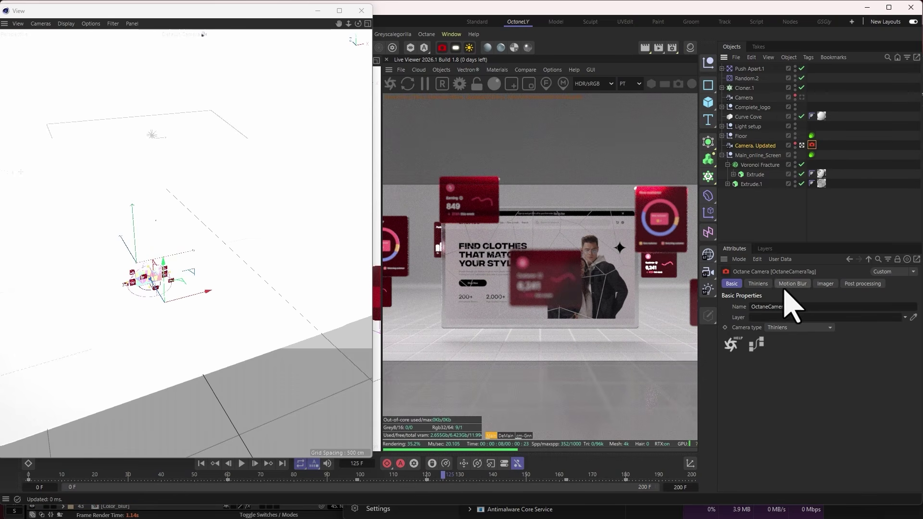
pyautogui.click(760, 284)
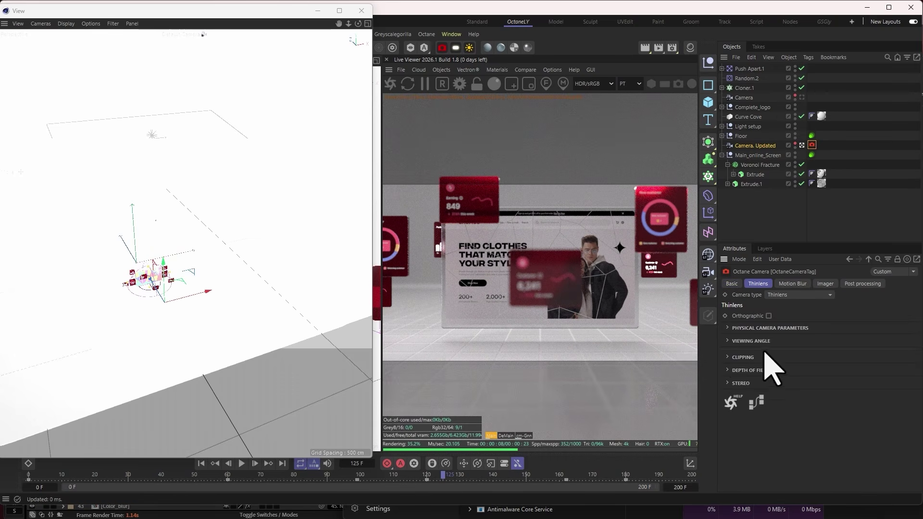
pyautogui.click(729, 371)
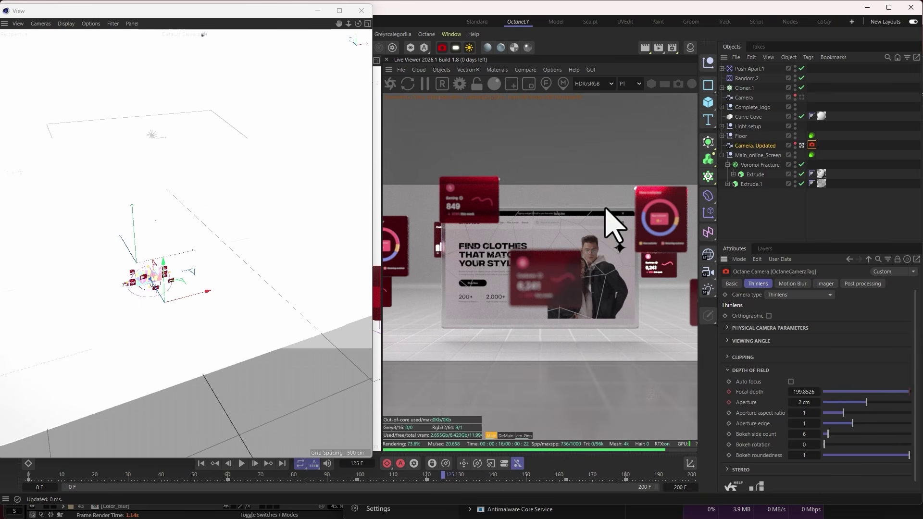
pyautogui.click(721, 154)
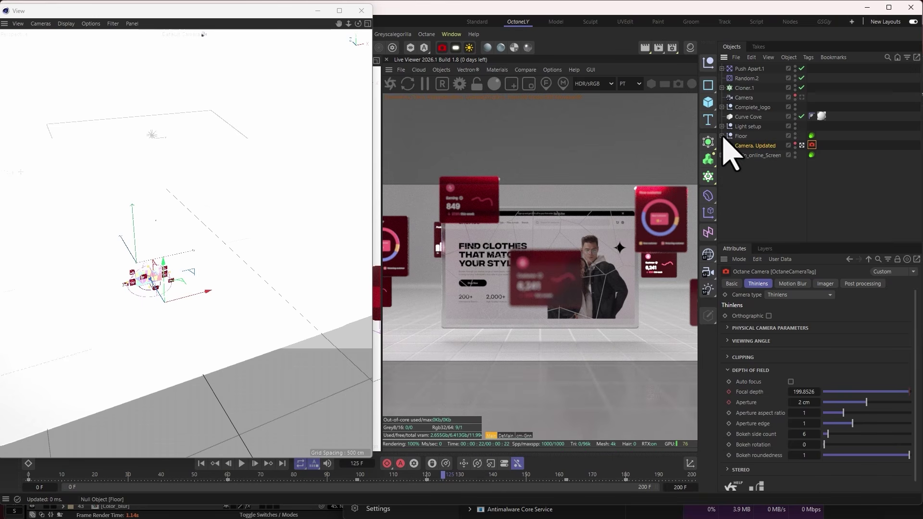
pyautogui.click(721, 136)
pyautogui.click(722, 135)
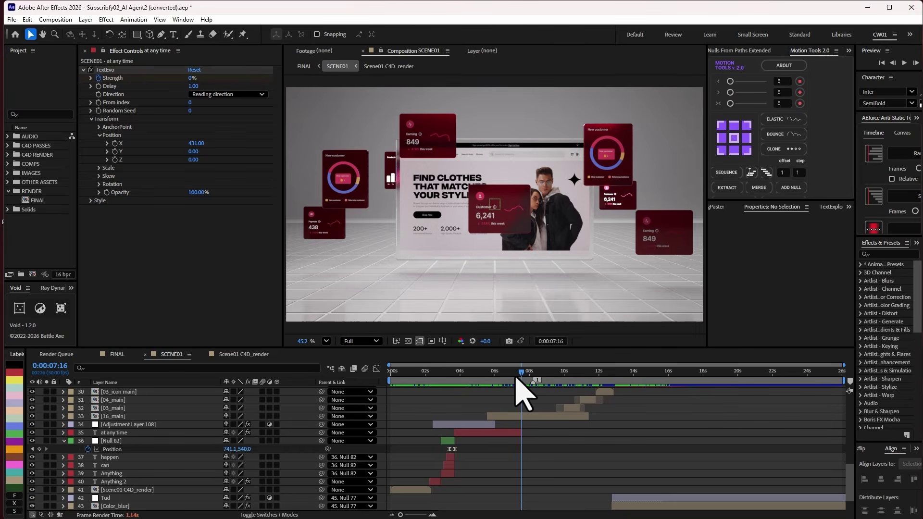
# In After Effects, open the 16_main composition from SCENE01 and review the Curves and Vibrance effects on Adjustment Layer 106
pyautogui.moveTo(515, 372); pyautogui.dragTo(537, 419)
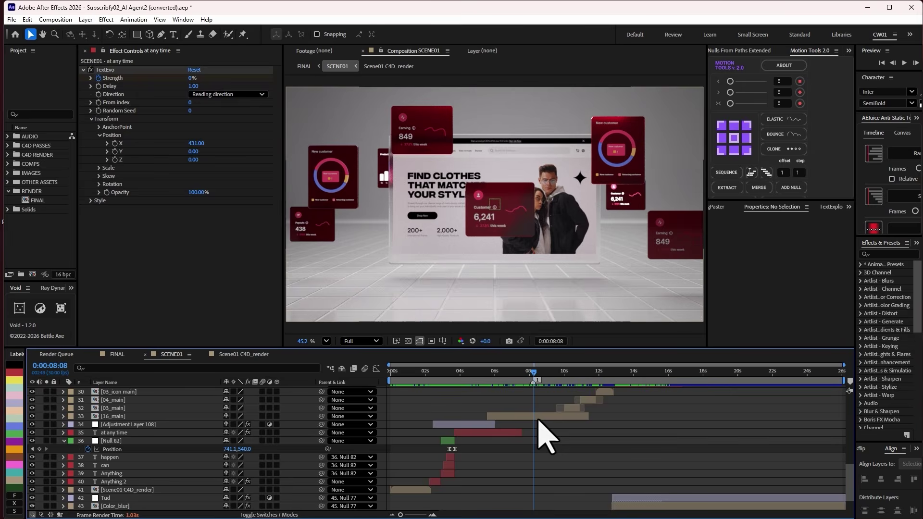
pyautogui.doubleClick(538, 417)
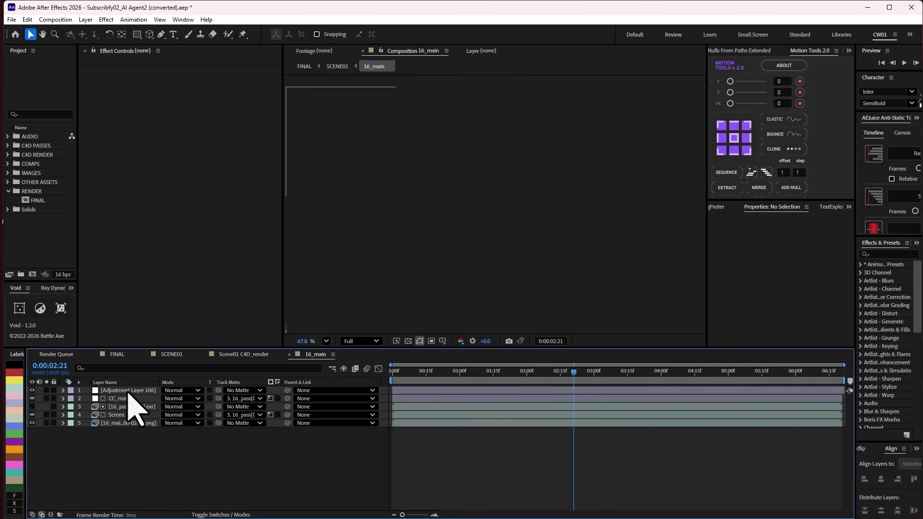
pyautogui.click(127, 391)
pyautogui.click(455, 374)
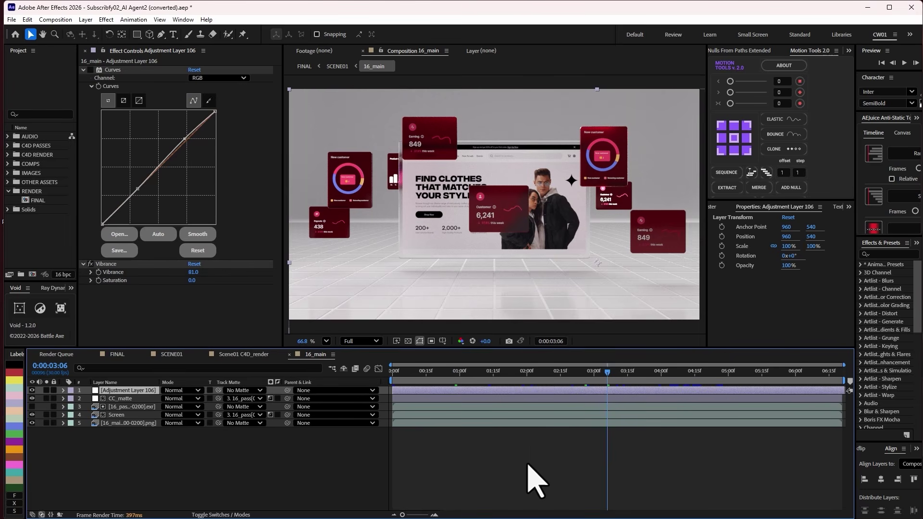
pyautogui.click(529, 464)
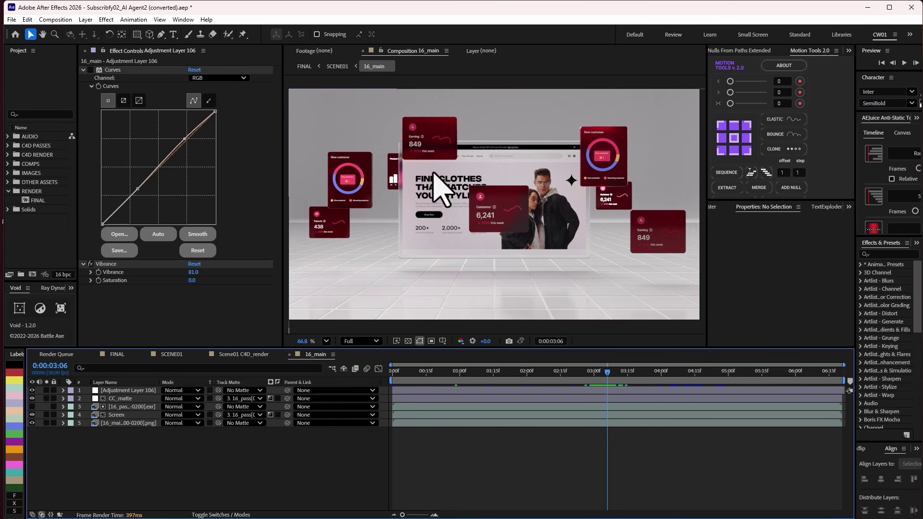
# Return to the SCENE01 composition and scrub through the app icon shots to 0:00:12:05
pyautogui.press('Tab')
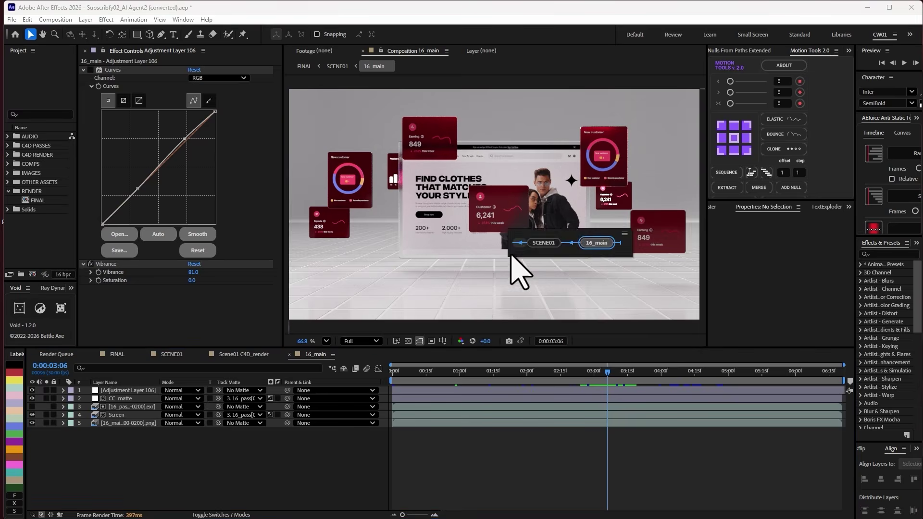
pyautogui.click(512, 245)
pyautogui.moveTo(543, 373); pyautogui.dragTo(597, 387)
pyautogui.scroll(3, 609, 383)
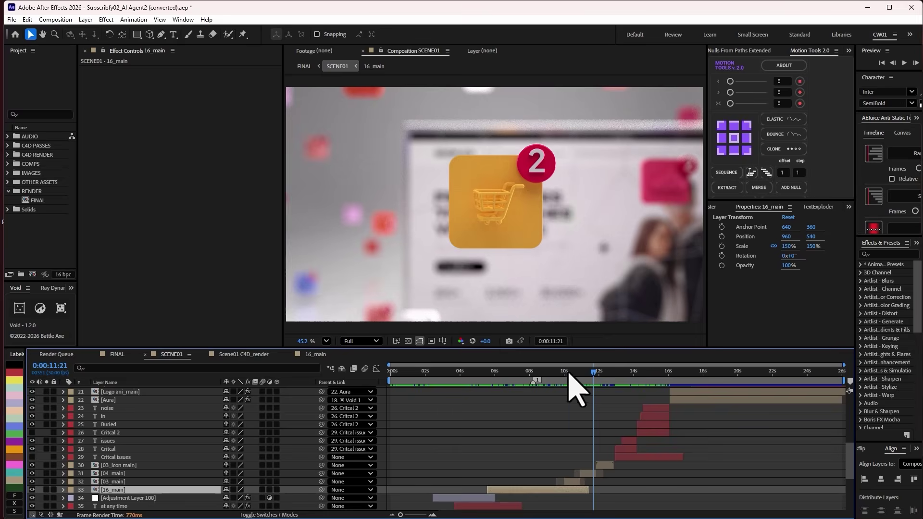
pyautogui.moveTo(569, 373); pyautogui.dragTo(605, 389)
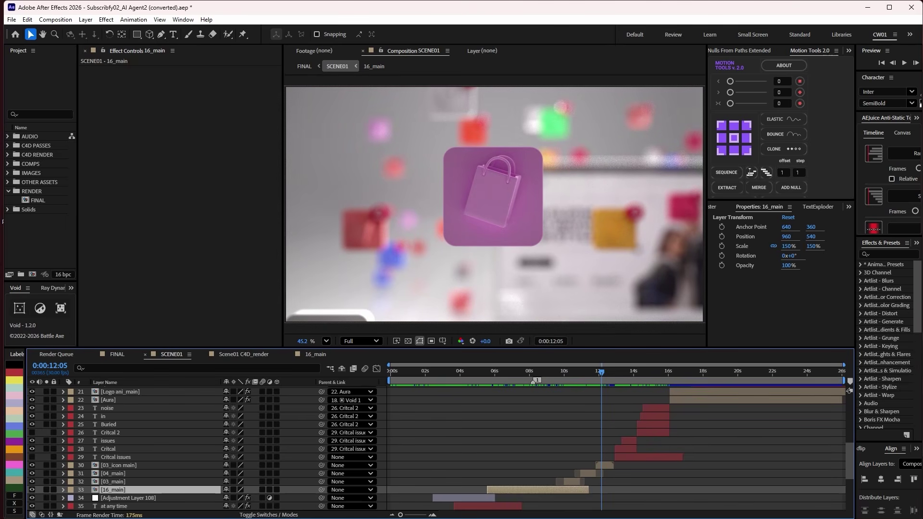
# Switch to the Cinema 4D app icon scene and examine the whole icon field and cove from outside
pyautogui.hotkey('alt', 'Tab')
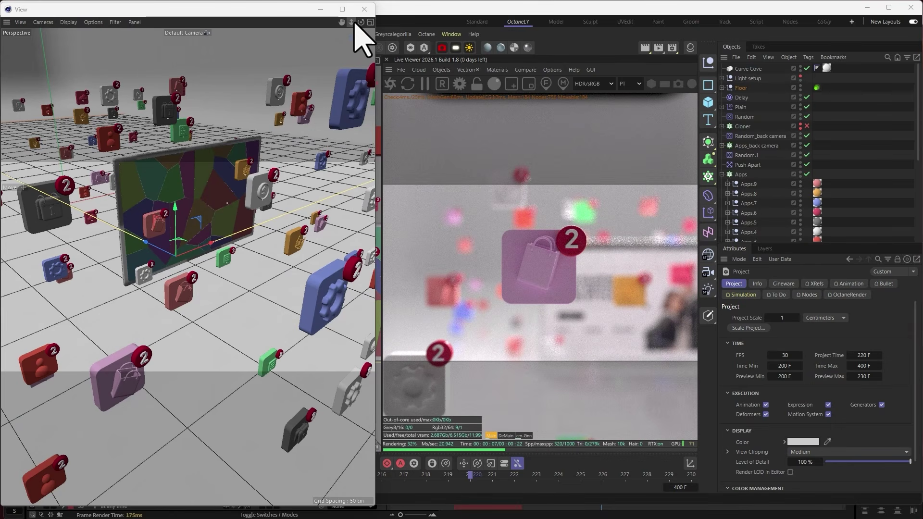
pyautogui.moveTo(352, 23); pyautogui.dragTo(259, 34)
pyautogui.moveTo(351, 23); pyautogui.dragTo(259, 25)
pyautogui.scroll(-4, 766, 133)
pyautogui.scroll(4, 750, 135)
# Inspect the child objects of the Apps cloner, collapse them and show the cloner's object properties
pyautogui.click(722, 174)
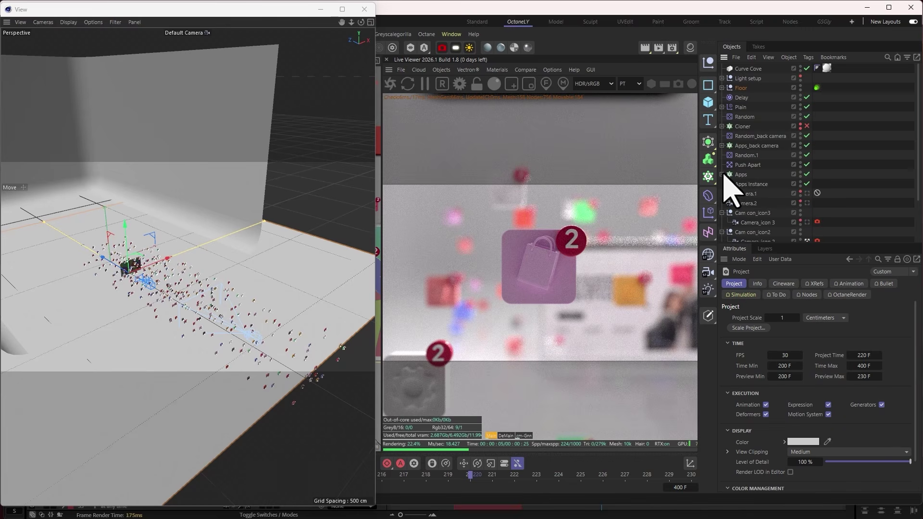
pyautogui.click(722, 174)
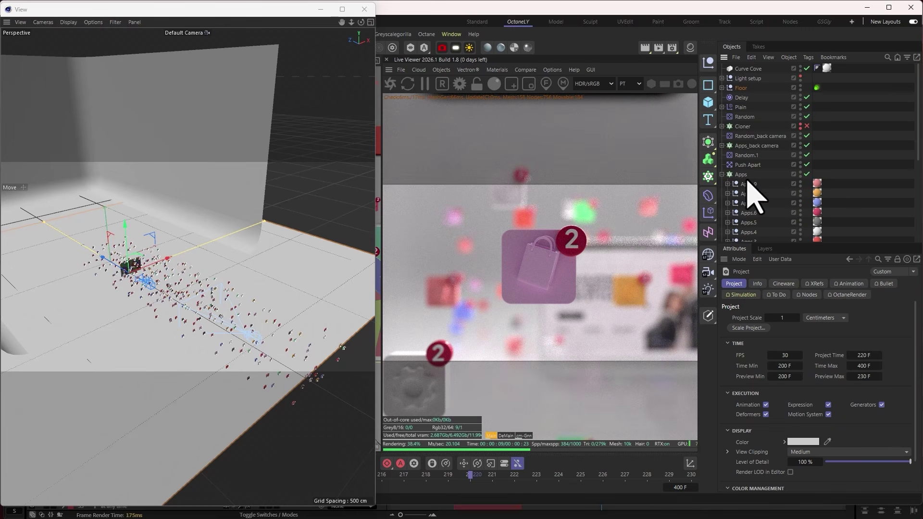
pyautogui.click(722, 174)
pyautogui.click(741, 174)
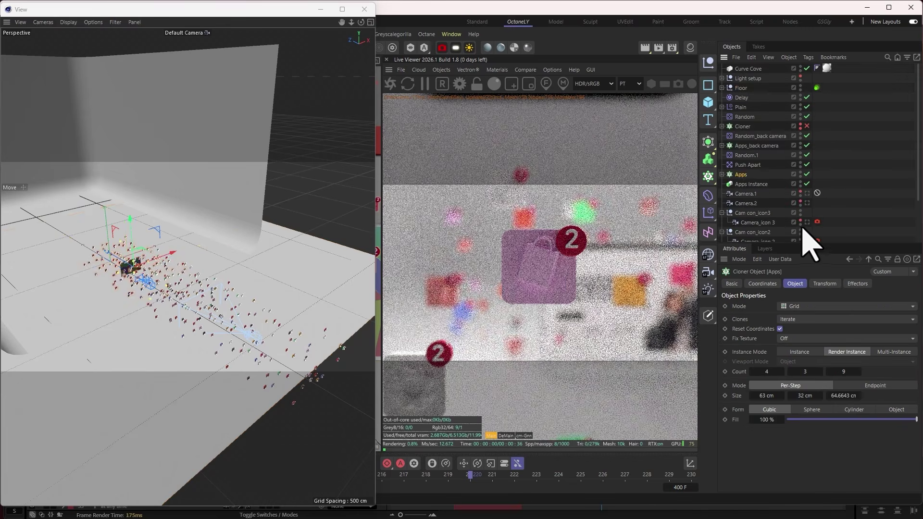
# Disable the Apps cloner, inspect the Apps Instance object's reference, and switch that instance off and on to compare the icon field
pyautogui.click(808, 174)
pyautogui.keyDown('alt'); pyautogui.moveTo(94, 261); pyautogui.dragTo(124, 262); pyautogui.keyUp('alt')
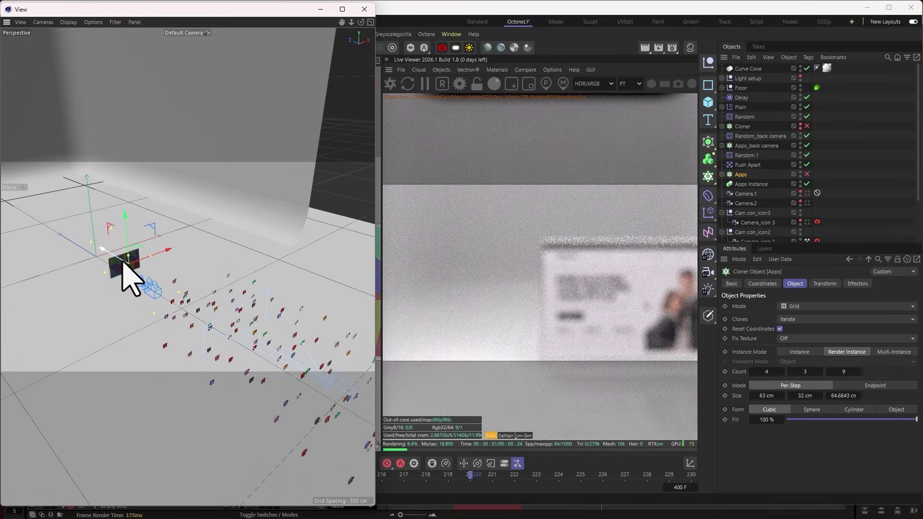
pyautogui.click(753, 186)
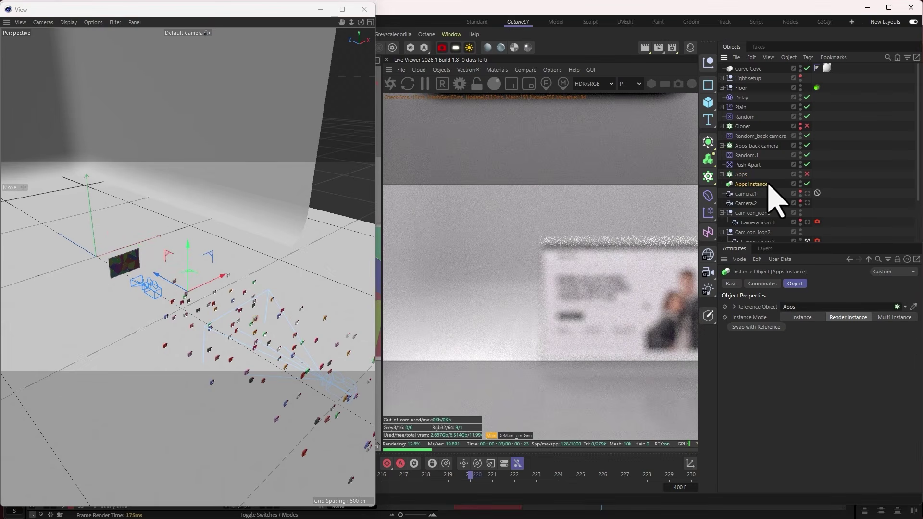
pyautogui.click(808, 184)
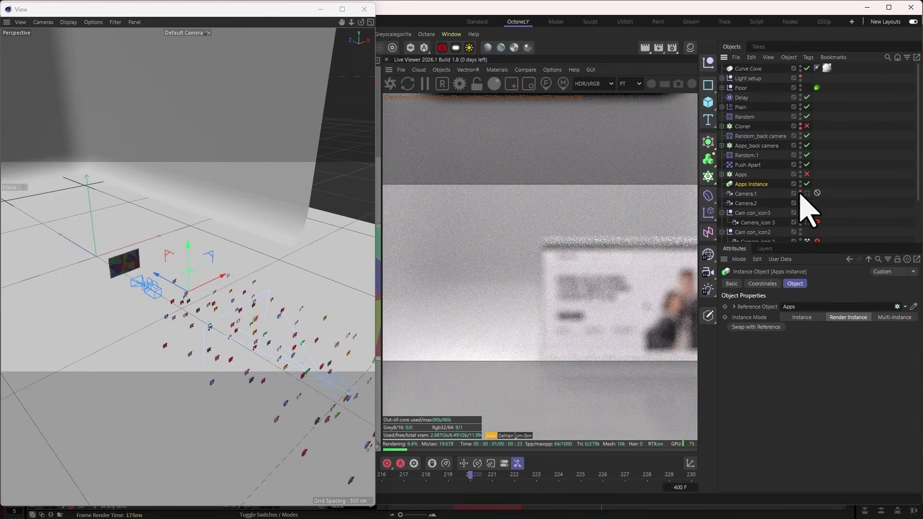
pyautogui.click(807, 184)
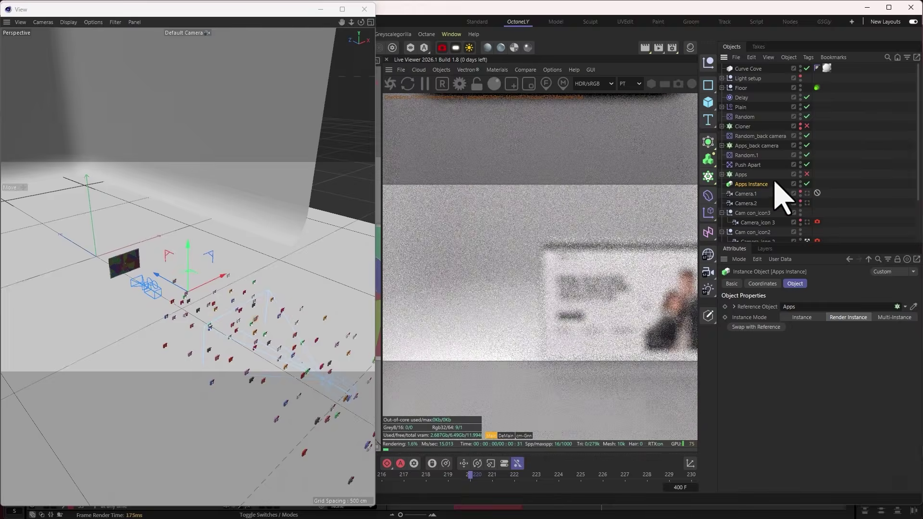
# Select the Apps_back camera cloner, toggle it off and on to compare, and re-enable the Apps cloner
pyautogui.click(752, 146)
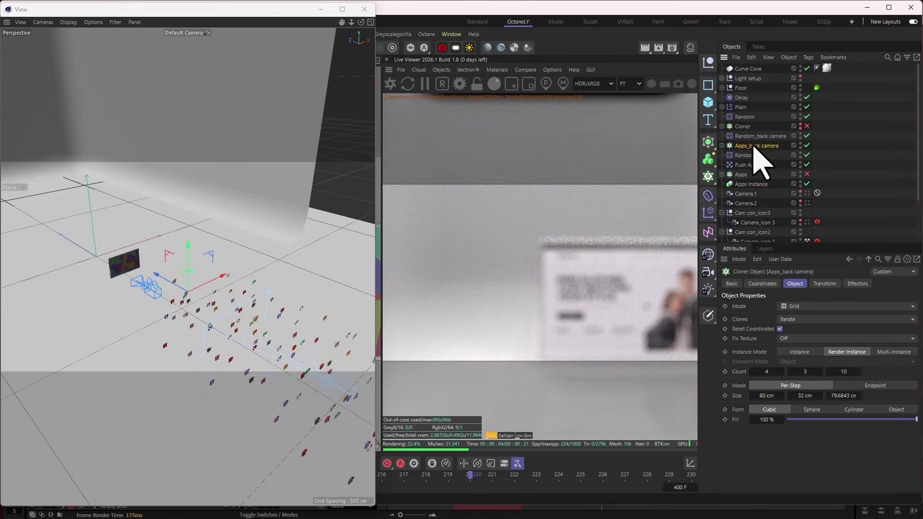
pyautogui.click(807, 146)
pyautogui.click(808, 146)
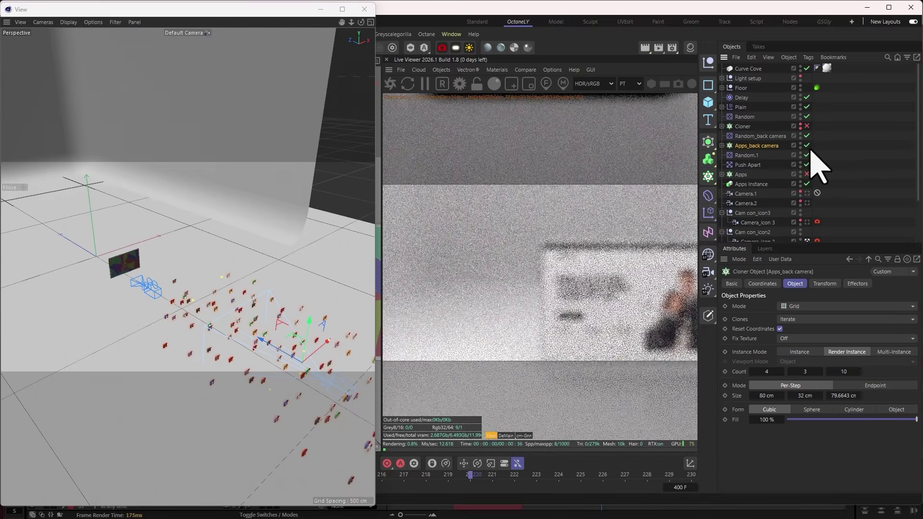
pyautogui.click(807, 146)
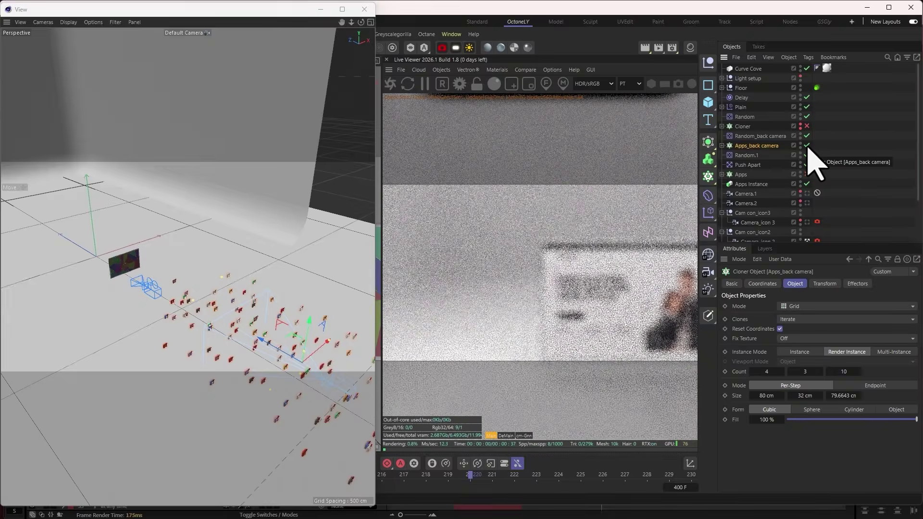
pyautogui.click(808, 174)
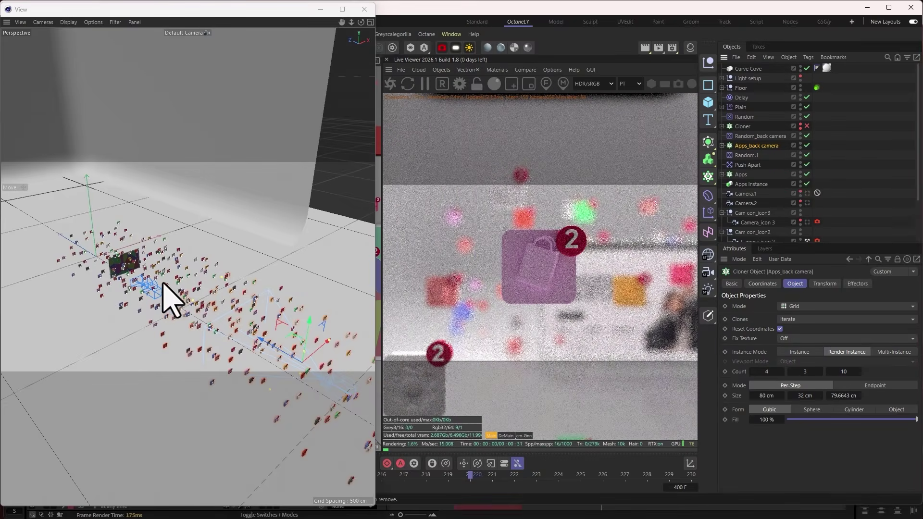
# Expand the Apps_back camera cloner and examine the cloned app icons and their notification badges up close from several angles
pyautogui.click(722, 146)
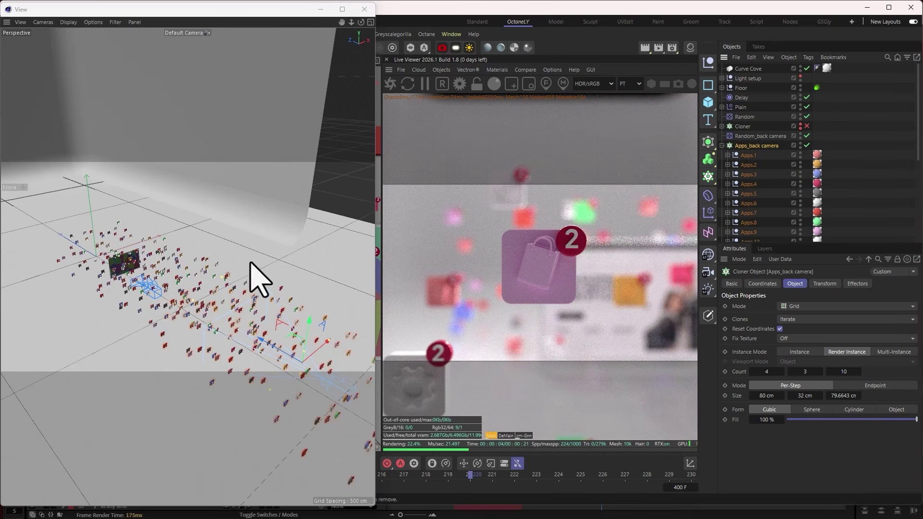
pyautogui.scroll(15, 165, 268)
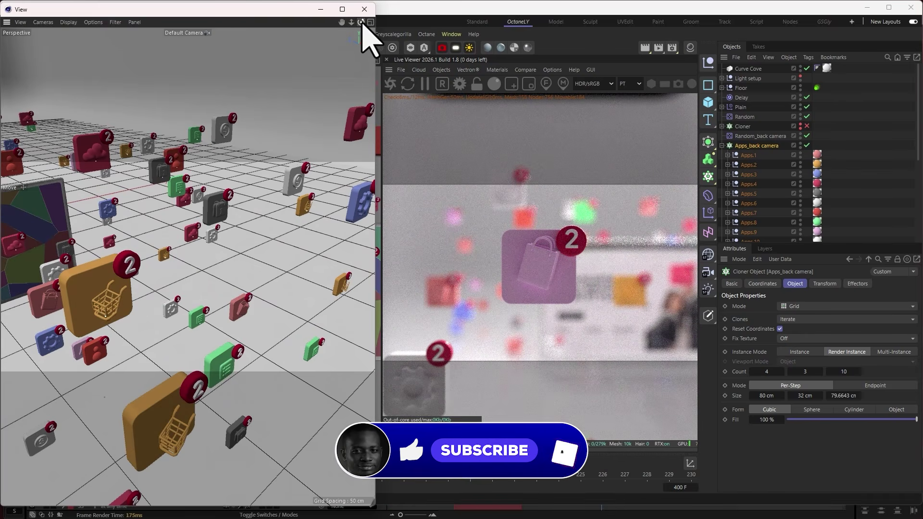
pyautogui.moveTo(362, 22); pyautogui.dragTo(322, 5)
pyautogui.keyDown('alt'); pyautogui.moveTo(188, 267); pyautogui.dragTo(219, 296); pyautogui.keyUp('alt')
pyautogui.keyDown('alt'); pyautogui.moveTo(308, 123); pyautogui.dragTo(280, 137); pyautogui.keyUp('alt')
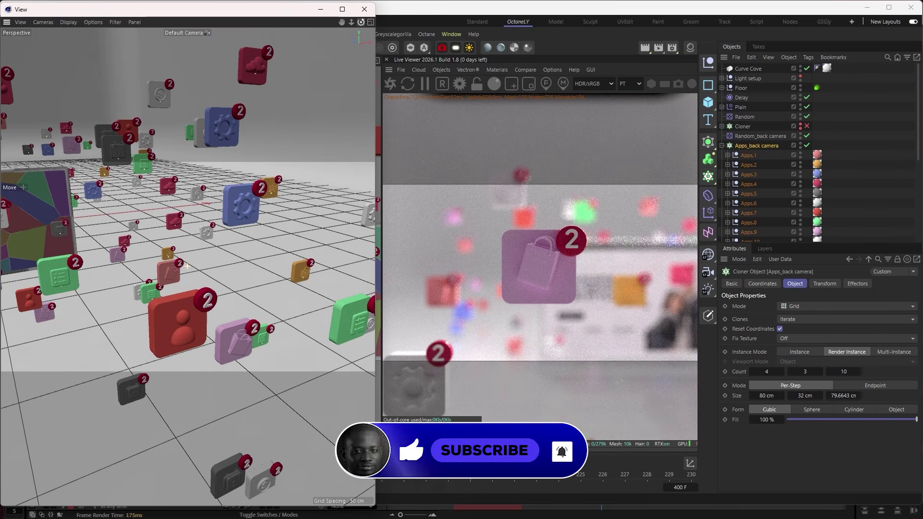
pyautogui.scroll(5, 113, 279)
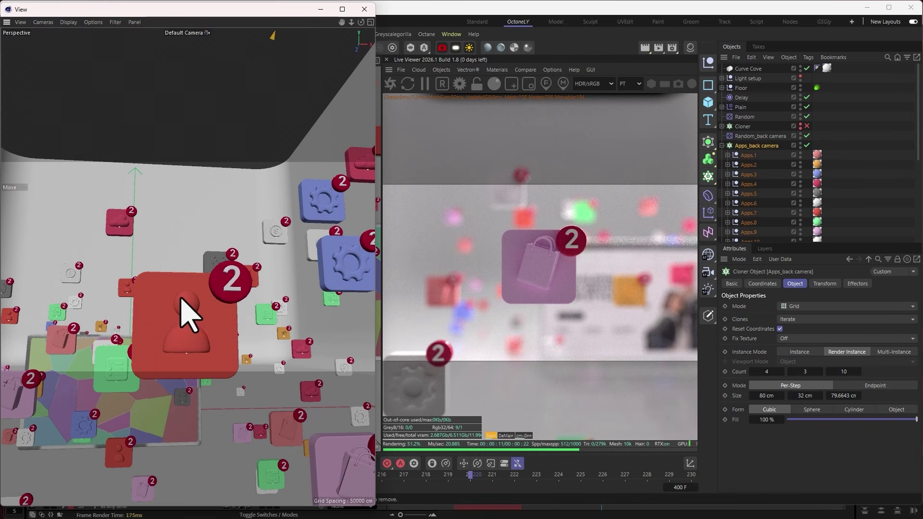
pyautogui.scroll(-2, 192, 346)
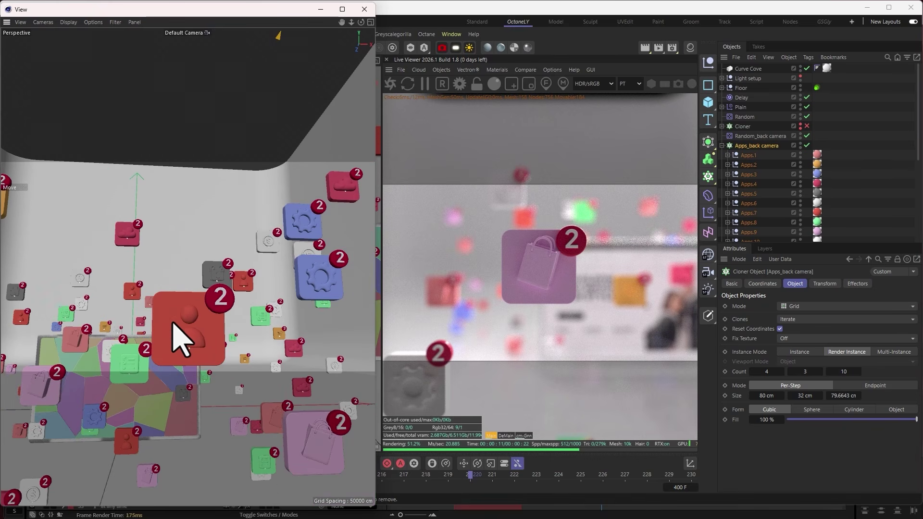
pyautogui.moveTo(190, 330)
pyautogui.keyDown('alt'); pyautogui.mouseDown()
pyautogui.moveTo(264, 330)
pyautogui.moveTo(243, 351)
pyautogui.mouseUp(); pyautogui.keyUp('alt')
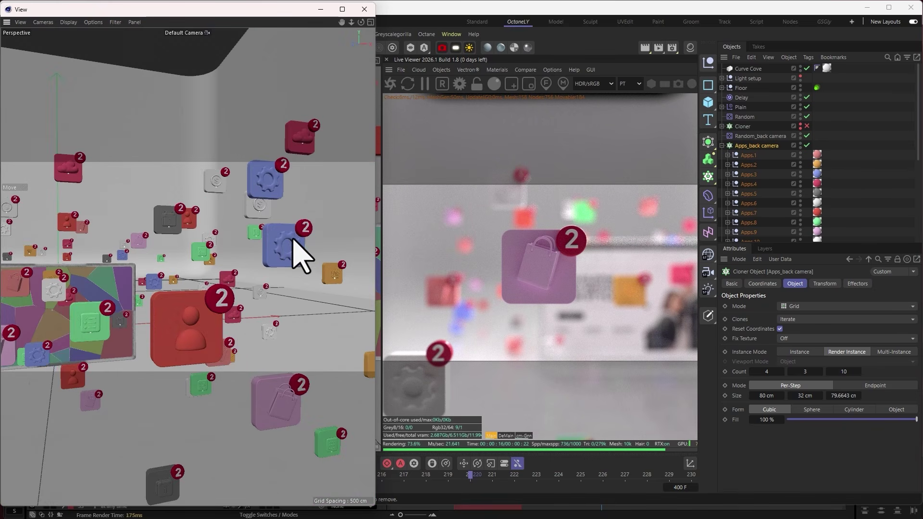
pyautogui.scroll(3, 293, 238)
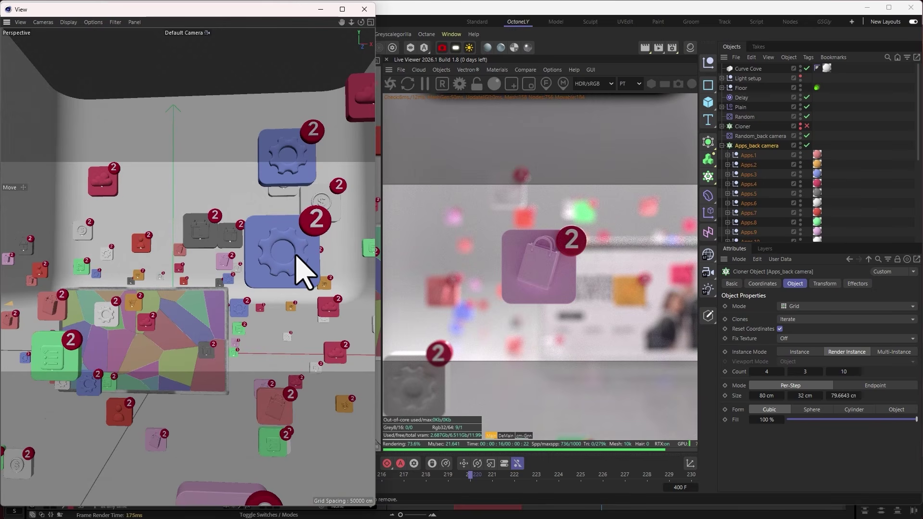
pyautogui.scroll(4, 289, 282)
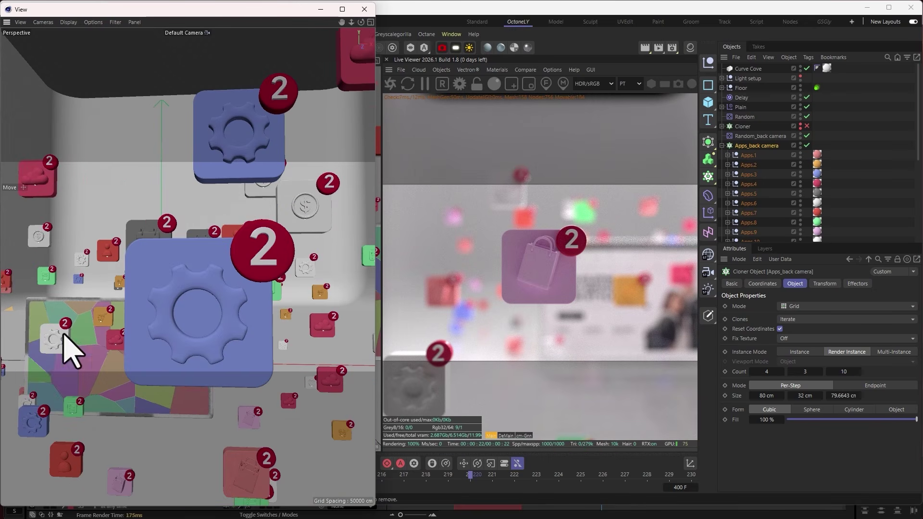
pyautogui.scroll(-6, 68, 351)
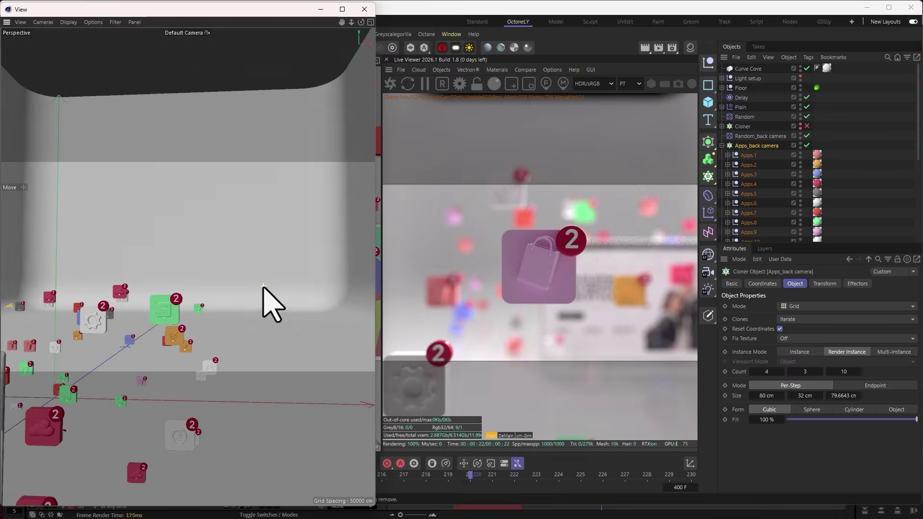
pyautogui.scroll(5, 233, 320)
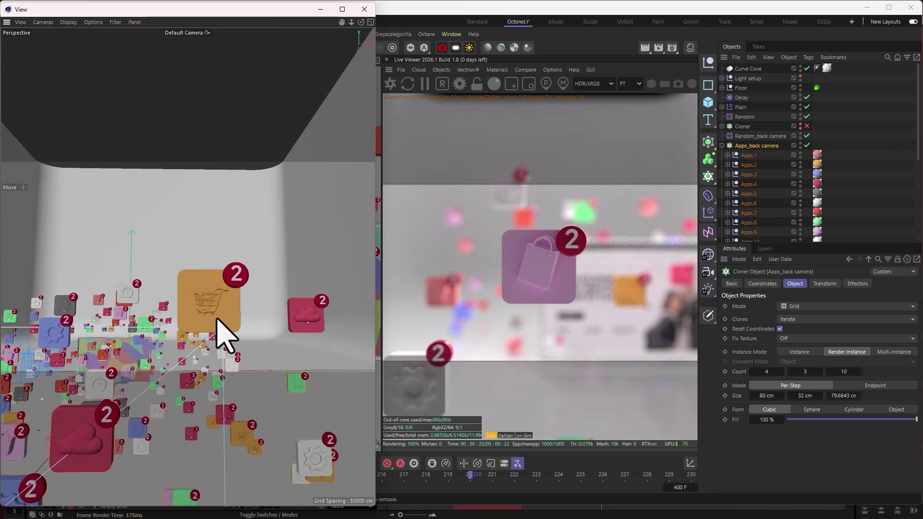
pyautogui.moveTo(218, 313)
pyautogui.keyDown('alt'); pyautogui.mouseDown()
pyautogui.moveTo(159, 340)
pyautogui.moveTo(193, 350)
pyautogui.moveTo(231, 313)
pyautogui.moveTo(195, 302)
pyautogui.moveTo(226, 302)
pyautogui.moveTo(182, 294)
pyautogui.moveTo(206, 310)
pyautogui.moveTo(237, 305)
pyautogui.moveTo(191, 314)
pyautogui.moveTo(239, 305)
pyautogui.moveTo(191, 304)
pyautogui.moveTo(223, 313)
pyautogui.moveTo(235, 293)
pyautogui.mouseUp(); pyautogui.keyUp('alt')
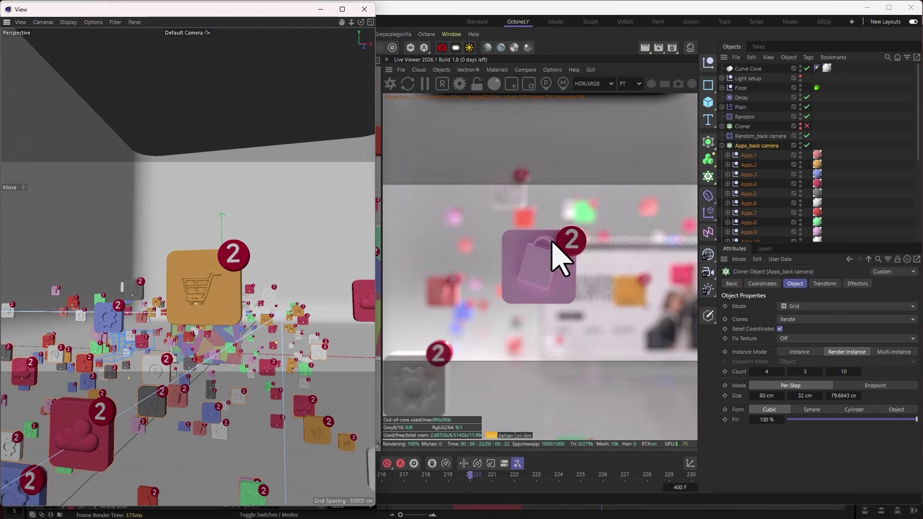
# Expand Apps.1 and its notification null, and show the Number_base cylinder's object properties
pyautogui.click(728, 156)
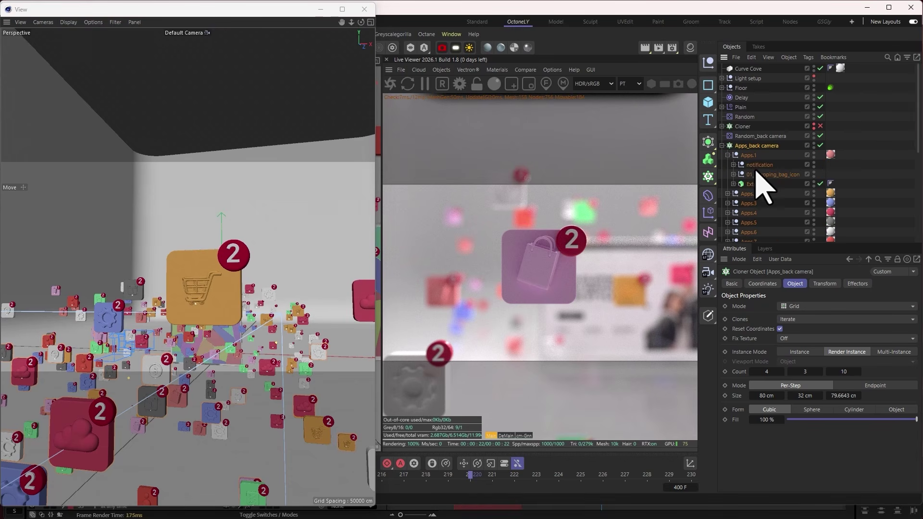
pyautogui.click(759, 165)
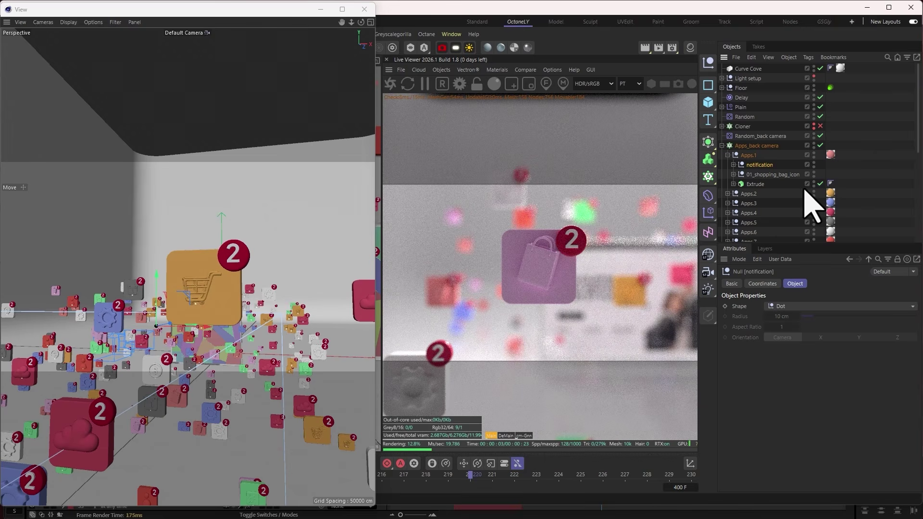
pyautogui.click(759, 174)
pyautogui.click(752, 175)
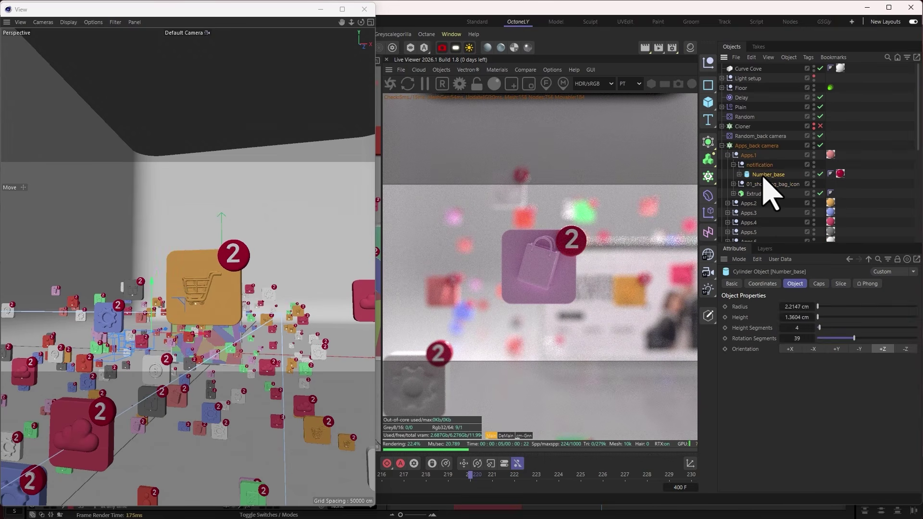
# Select the Number extrude under Number_base, show its keyframes in the Dope Sheet and clear the floating viewport out of the way
pyautogui.moveTo(246, 505); pyautogui.dragTo(249, 422)
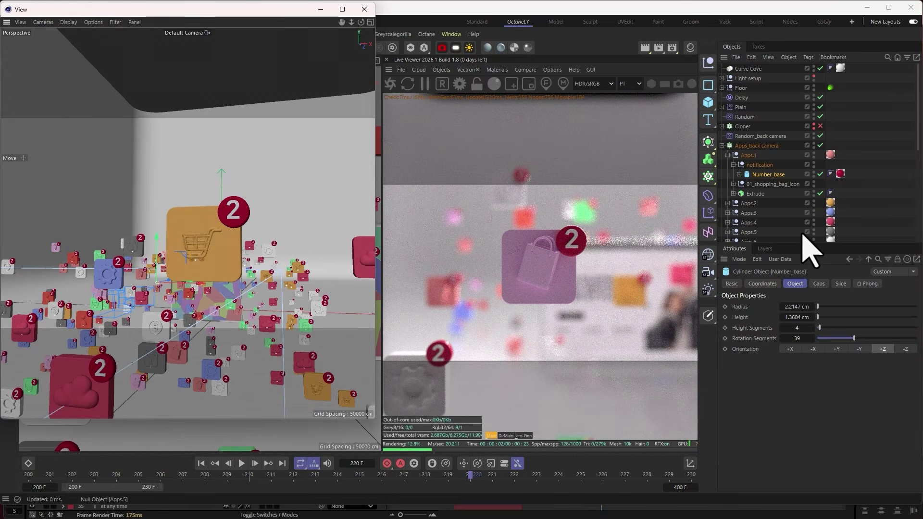
pyautogui.click(764, 166)
pyautogui.click(768, 187)
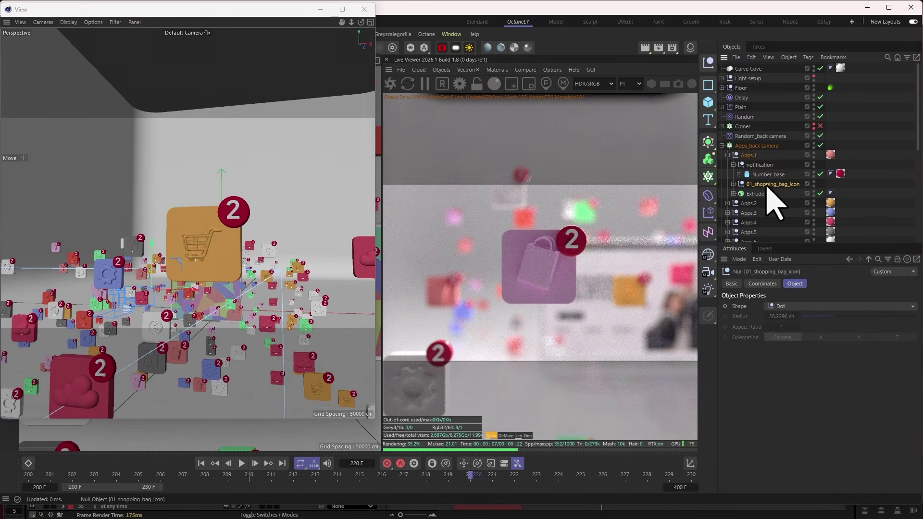
pyautogui.click(231, 217)
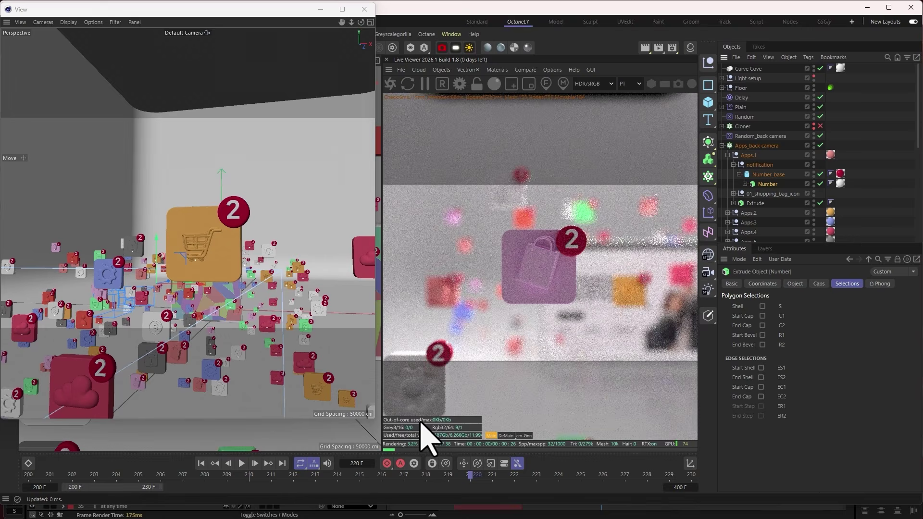
pyautogui.click(28, 464)
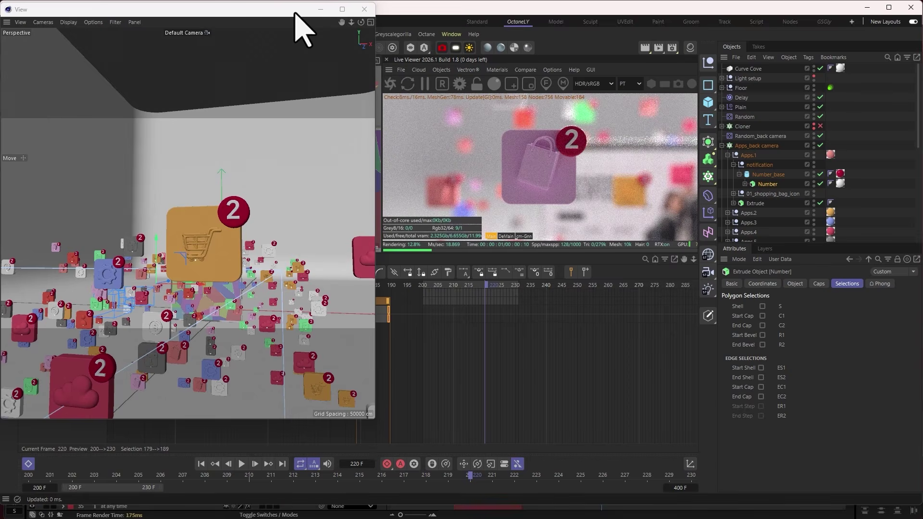
pyautogui.moveTo(294, 11); pyautogui.dragTo(419, 39)
pyautogui.click(488, 36)
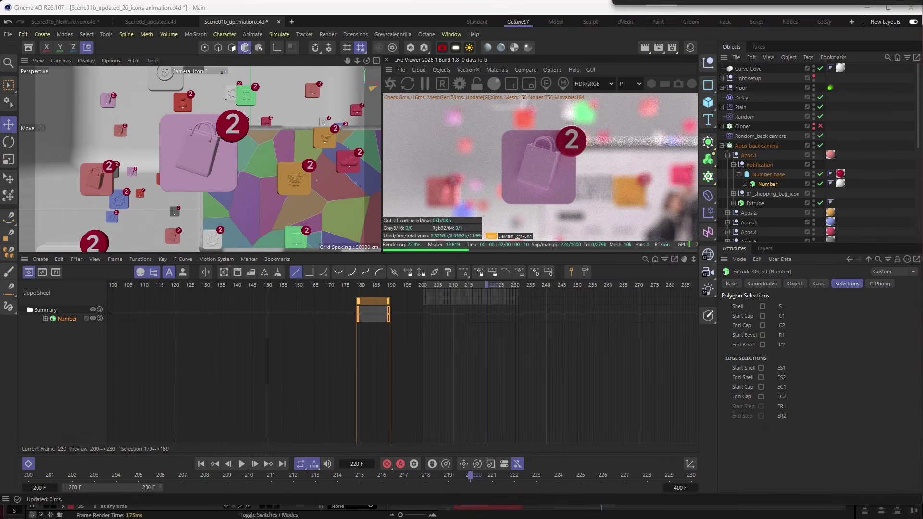
# Set the preview range to start at frame 170 and scrub the badge number animation to frame 197
pyautogui.click(406, 284)
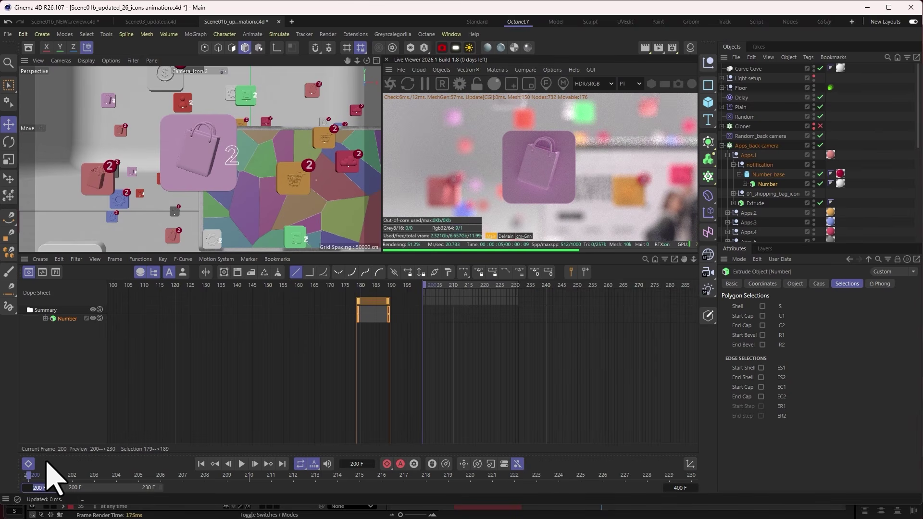
pyautogui.press('Return')
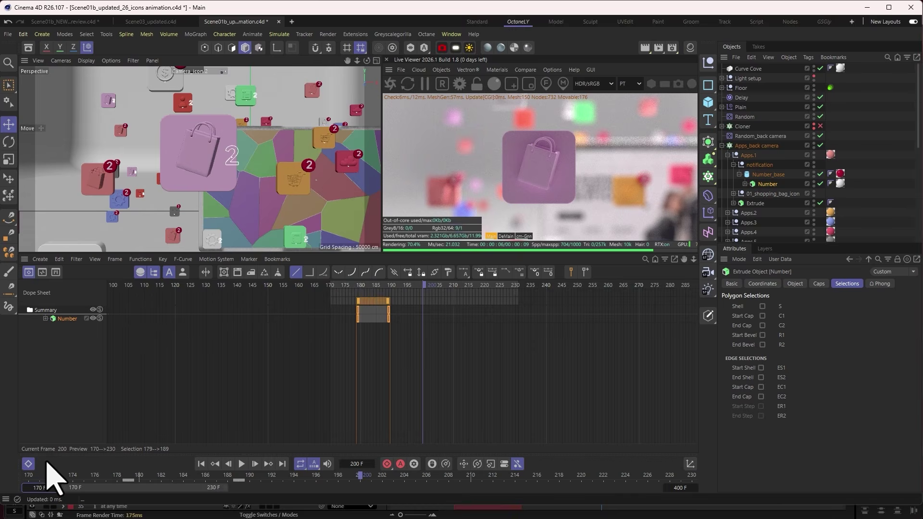
pyautogui.moveTo(371, 286); pyautogui.dragTo(414, 287)
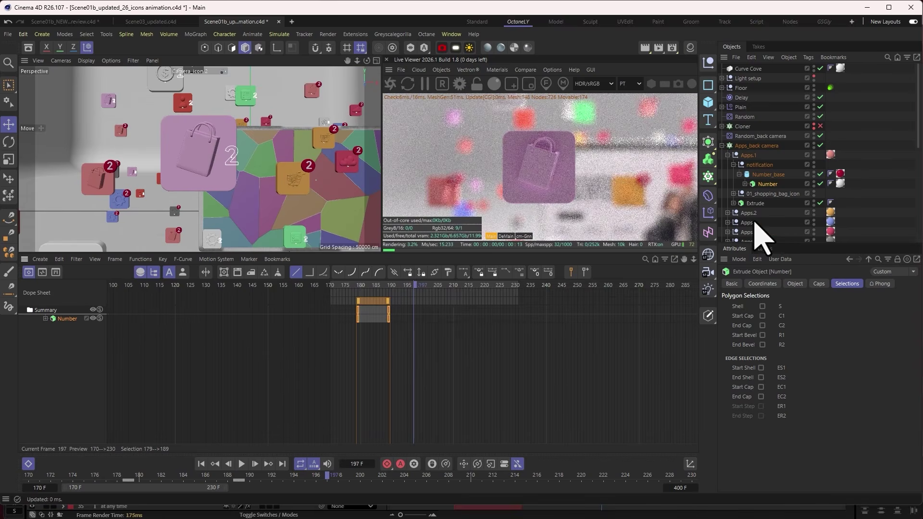
# Collapse the Apps_back camera cloner, show all animated tracks in the Dope Sheet and scrub through the staggered notification keyframes to frame 197
pyautogui.click(722, 145)
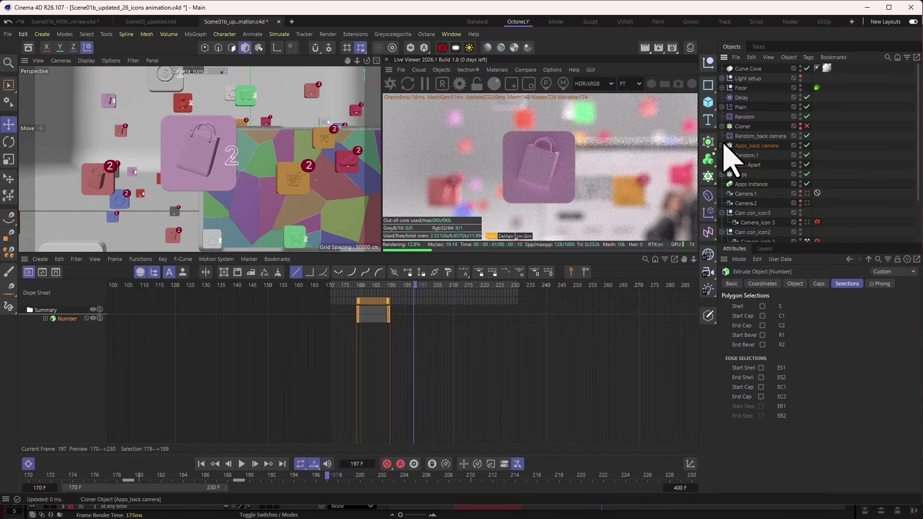
pyautogui.click(140, 273)
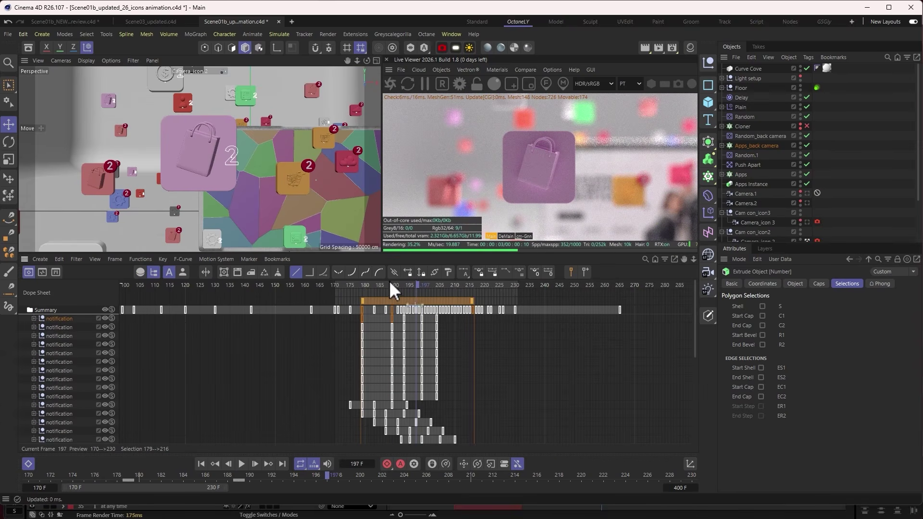
pyautogui.moveTo(388, 282); pyautogui.dragTo(363, 281)
pyautogui.scroll(-4, 422, 360)
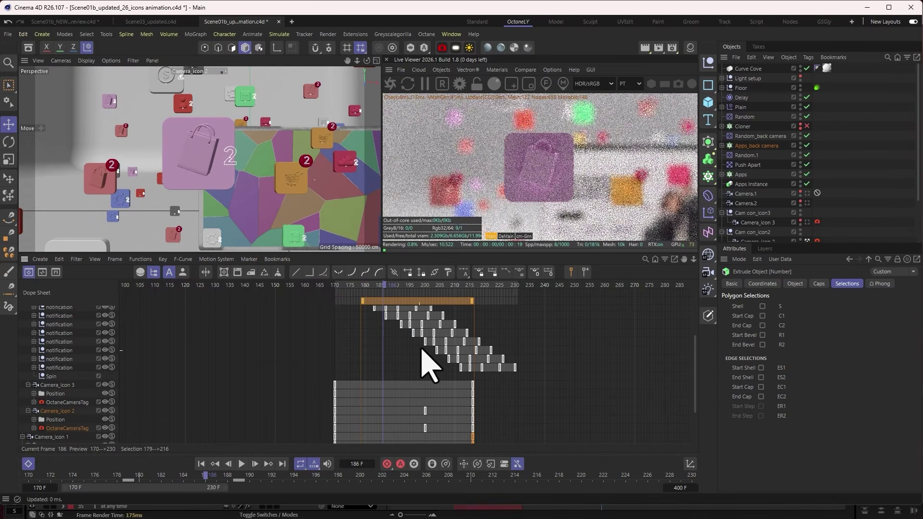
pyautogui.click(395, 285)
pyautogui.moveTo(407, 288)
pyautogui.mouseDown()
pyautogui.moveTo(505, 299)
pyautogui.moveTo(385, 290)
pyautogui.moveTo(408, 293)
pyautogui.mouseUp()
pyautogui.scroll(5, 73, 390)
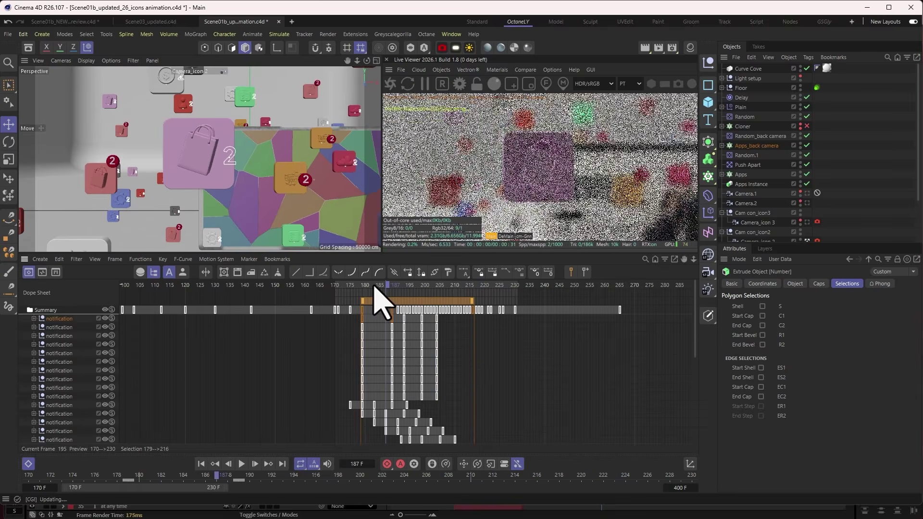
pyautogui.click(415, 287)
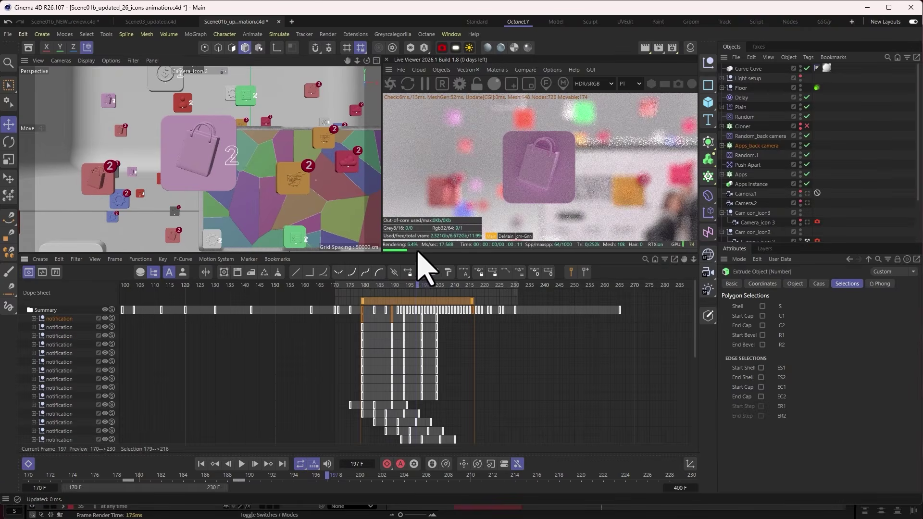
# Enlarge the viewport and Live Viewer above the Dope Sheet, and compare the notification badge at frames 212 and 189
pyautogui.moveTo(416, 254); pyautogui.dragTo(417, 289)
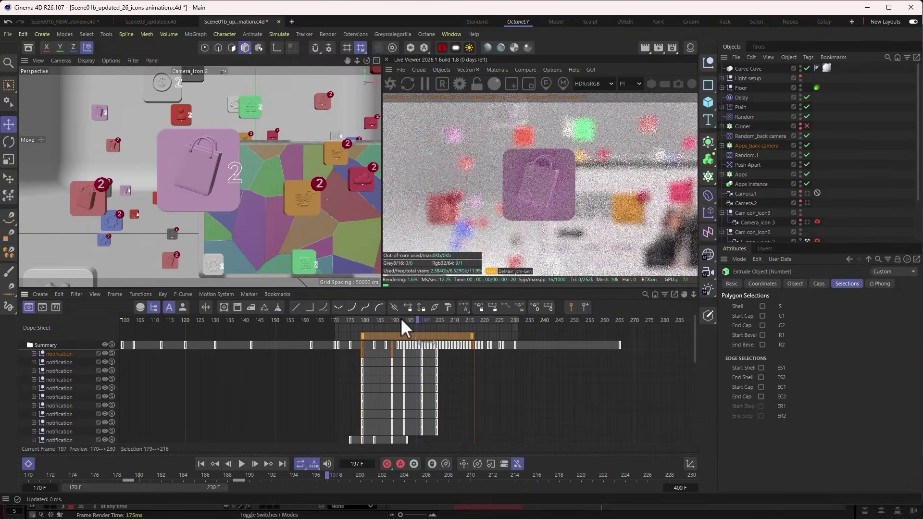
pyautogui.click(461, 321)
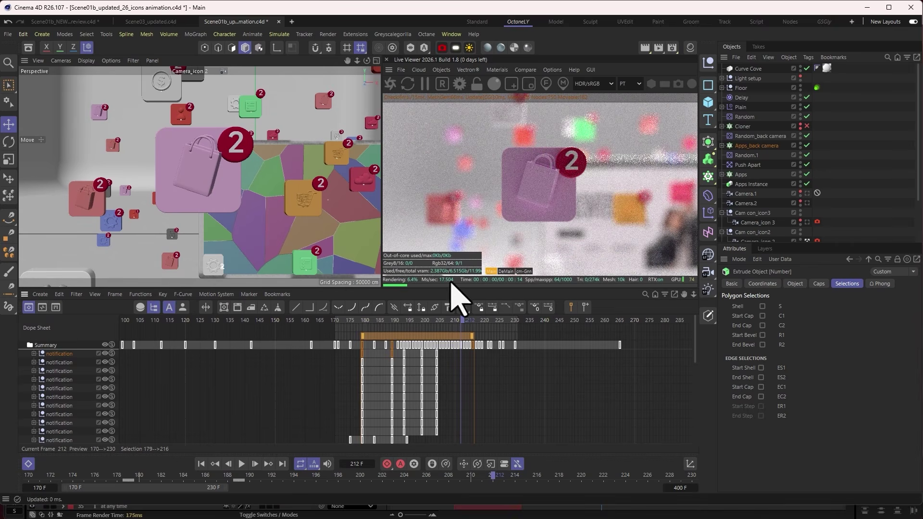
pyautogui.press('g')
pyautogui.click(396, 319)
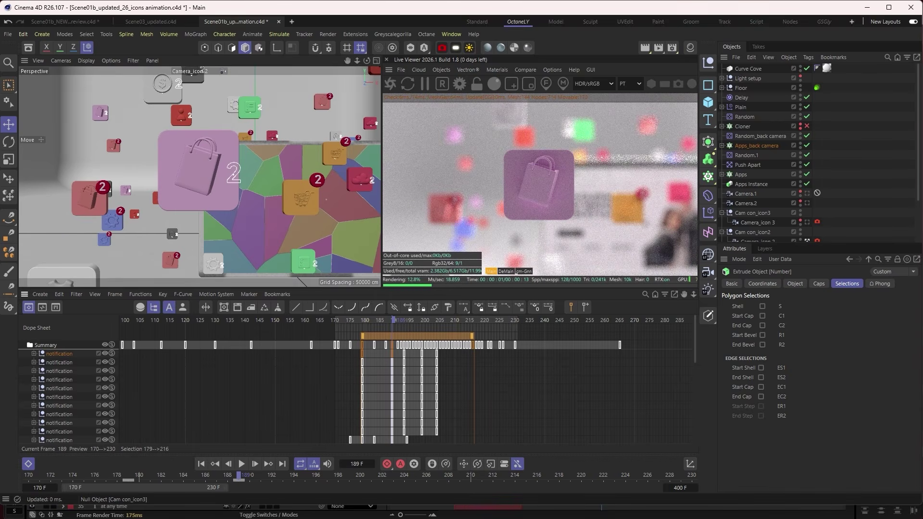
# Bring back the floating viewport and show the Depth of Field settings in Camera_icon 2's Octane camera tag
pyautogui.moveTo(515, 250); pyautogui.dragTo(73, 43)
pyautogui.scroll(-3, 803, 224)
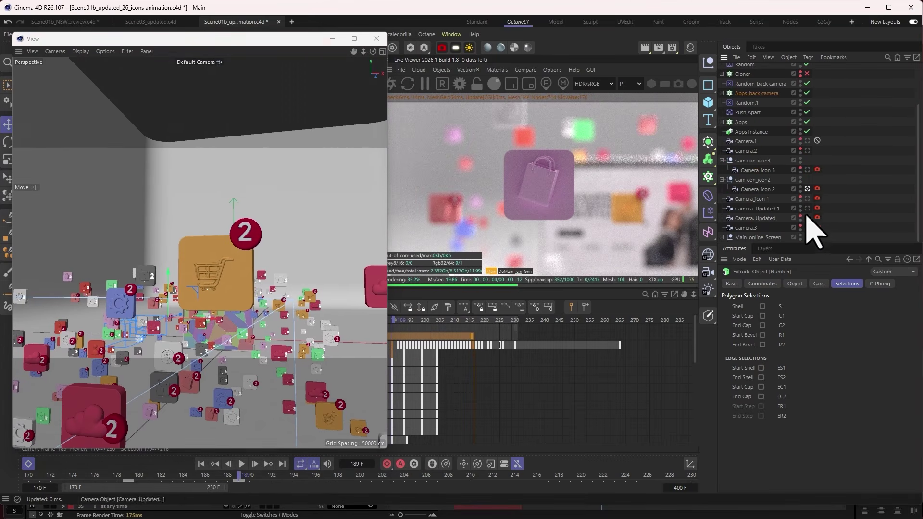
pyautogui.click(817, 188)
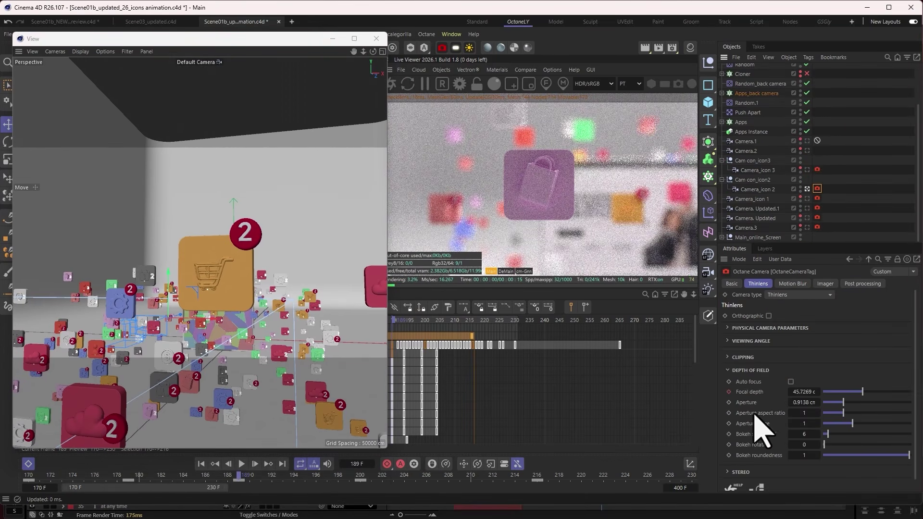
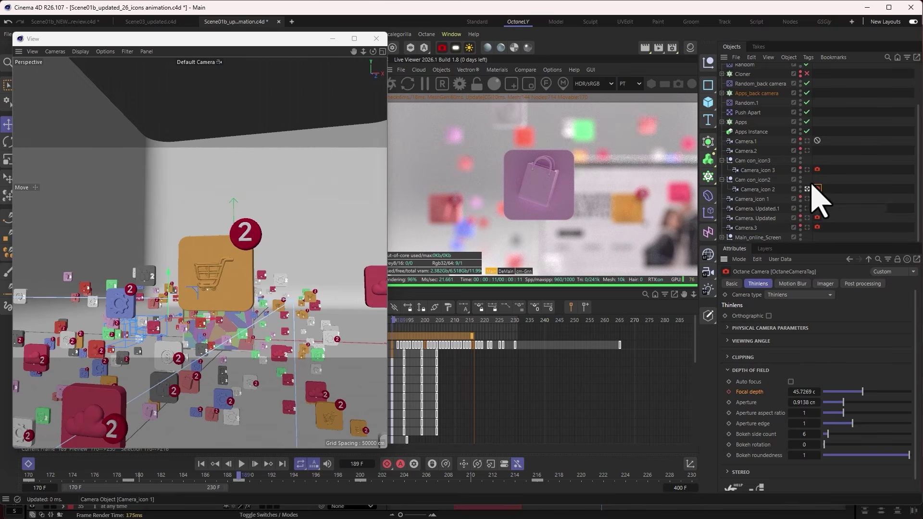
# Look through Camera_icon 3, Camera_icon 2 and Camera_icon 1 in turn, and scrub the Camera_icon 1 shot to frame 215
pyautogui.click(807, 171)
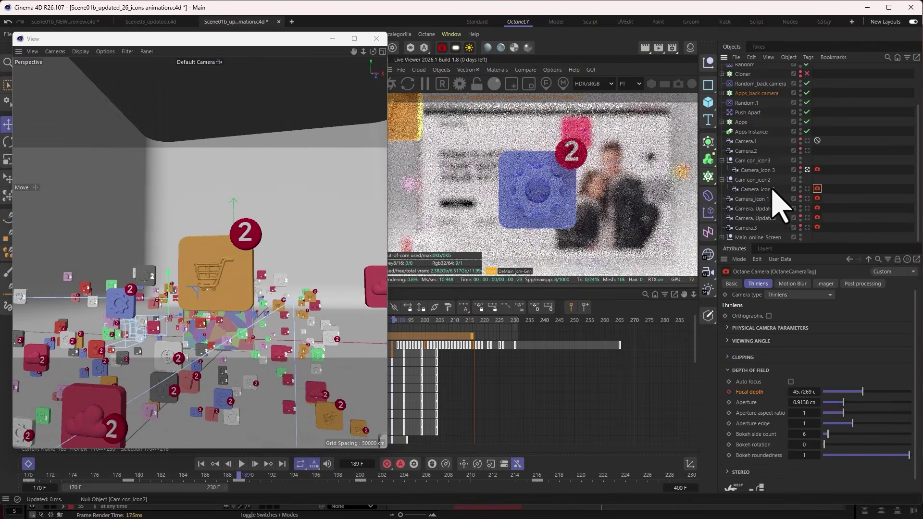
pyautogui.click(808, 189)
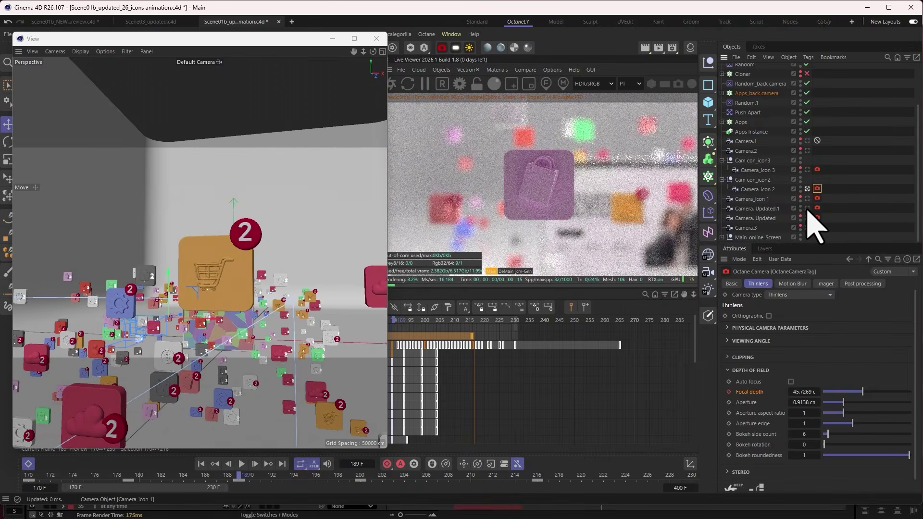
pyautogui.click(808, 198)
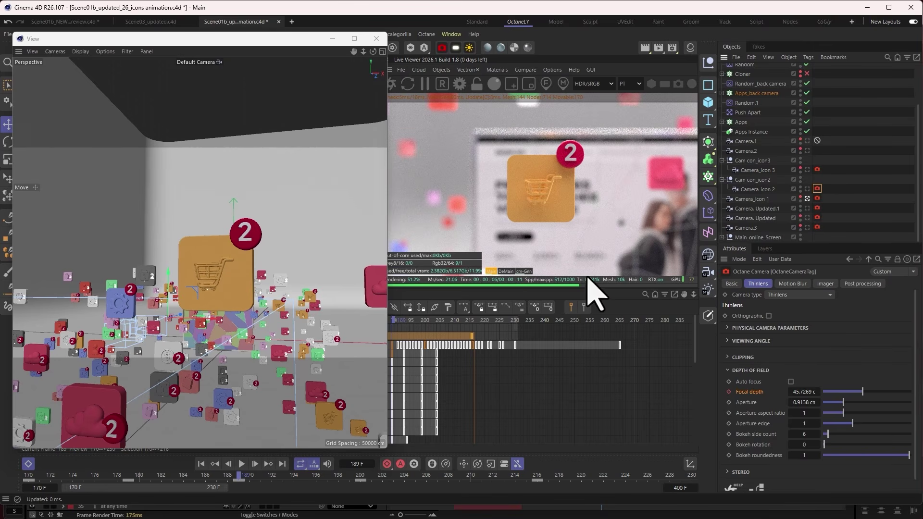
pyautogui.moveTo(507, 475); pyautogui.dragTo(527, 476)
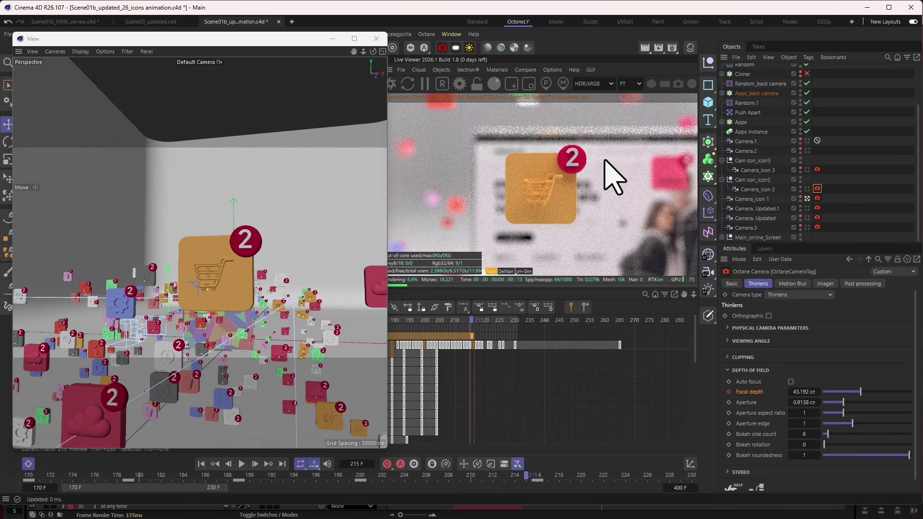
# Show the Random effector's settings and orbit the floating viewport out to an overview of all cloned app icons
pyautogui.click(723, 179)
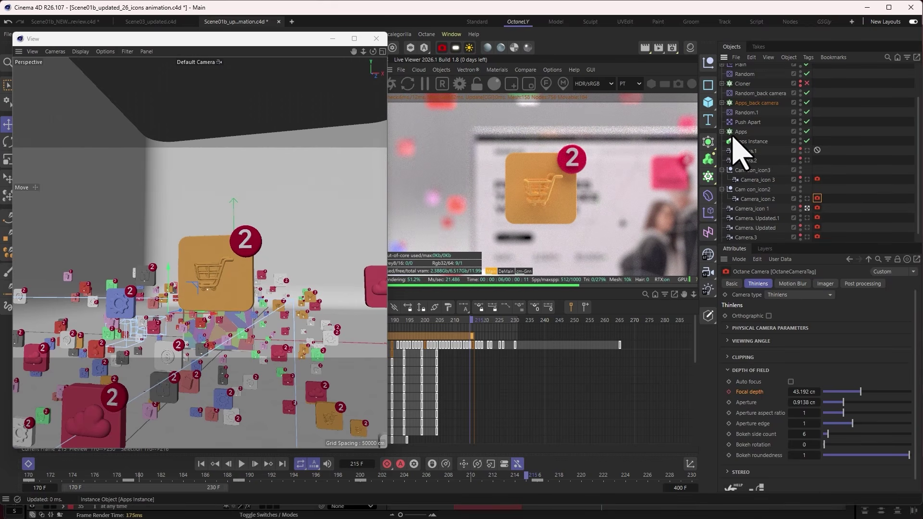
pyautogui.scroll(3, 750, 145)
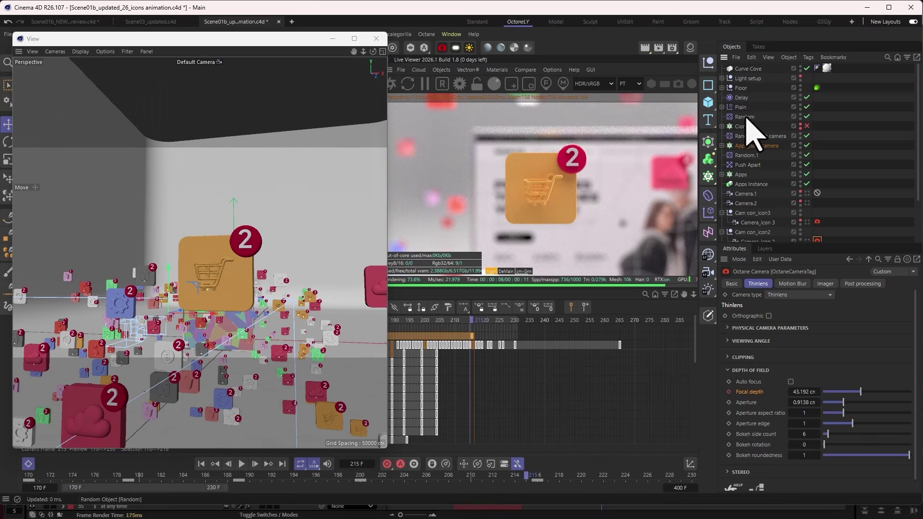
pyautogui.click(746, 117)
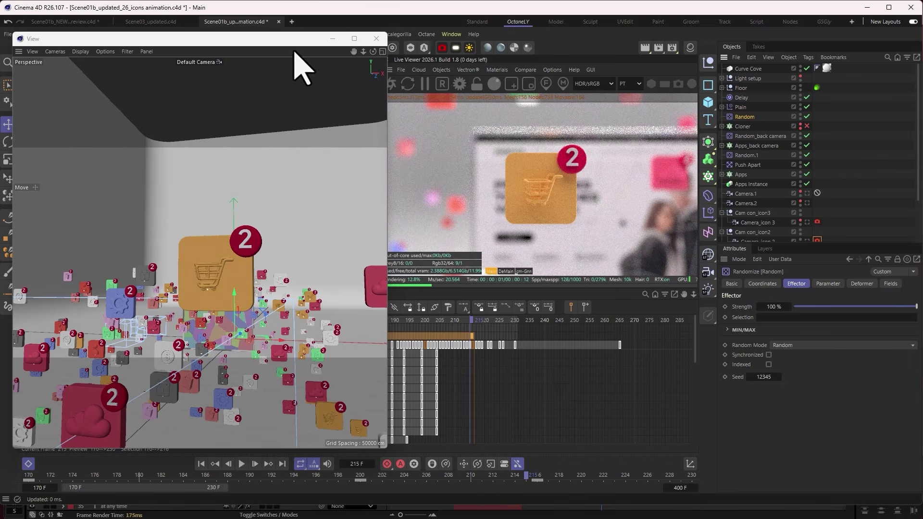
pyautogui.moveTo(372, 52)
pyautogui.mouseDown()
pyautogui.moveTo(345, 52)
pyautogui.moveTo(380, 51)
pyautogui.mouseUp()
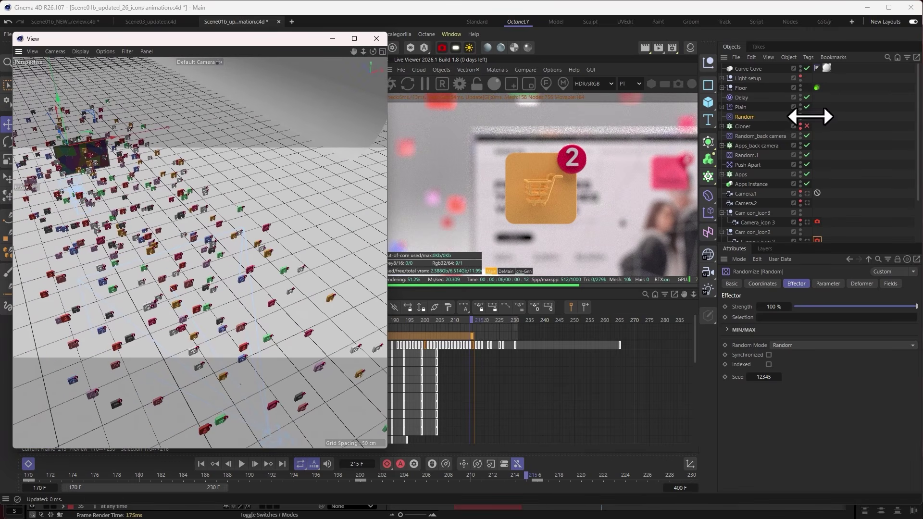
# Toggle the Random effector, Apps_back camera cloner and Random_back camera effector off and on to compare the icon layout
pyautogui.click(807, 117)
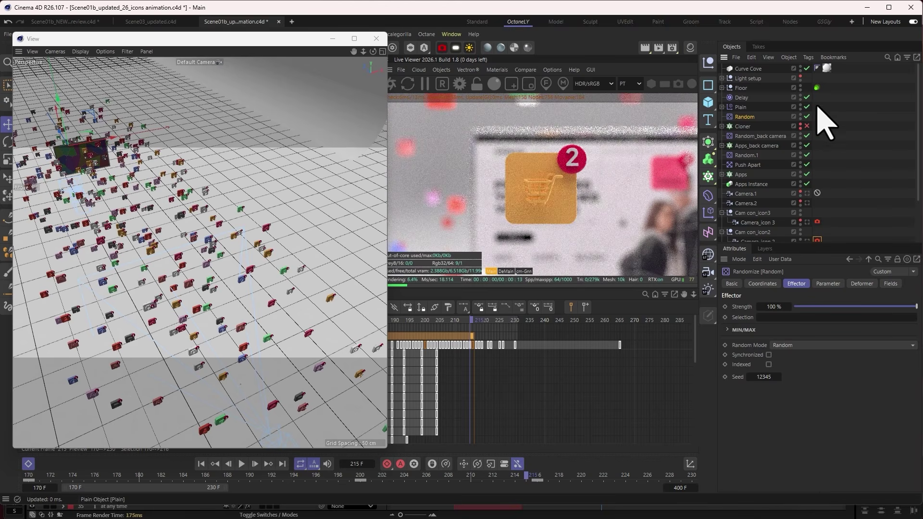
pyautogui.click(807, 146)
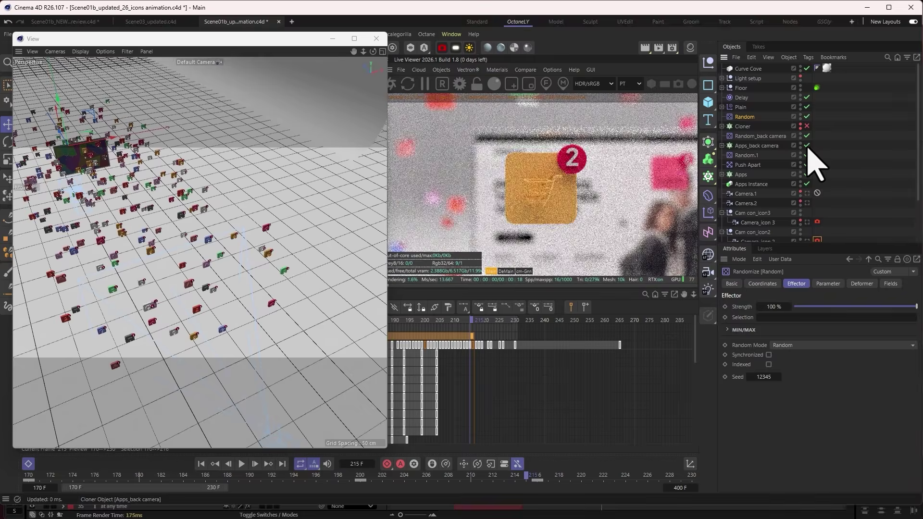
pyautogui.click(807, 137)
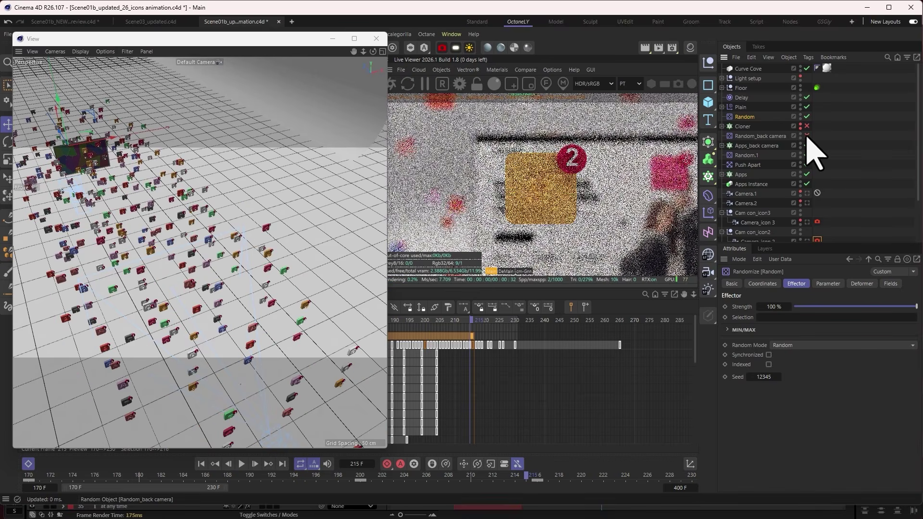
pyautogui.click(807, 137)
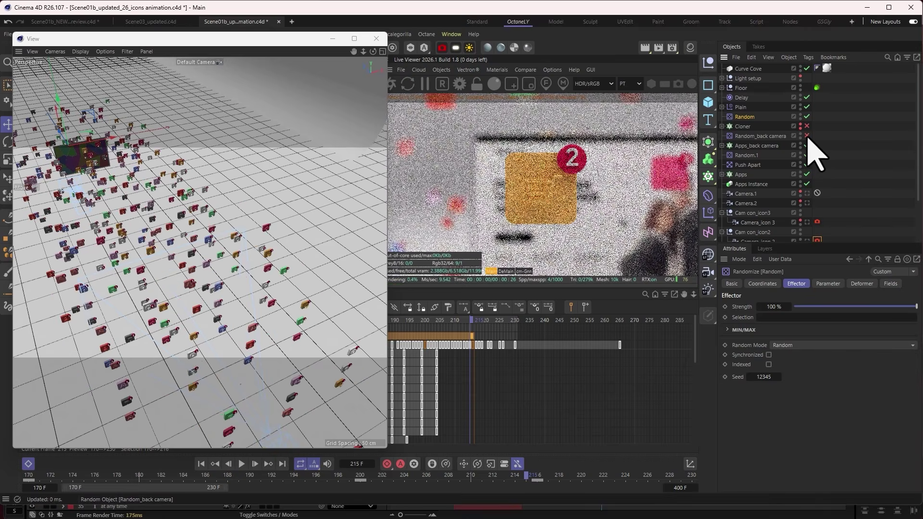
# Toggle the Random.1 and Push Apart effectors off and back on to compare how they scatter the app icons
pyautogui.click(807, 155)
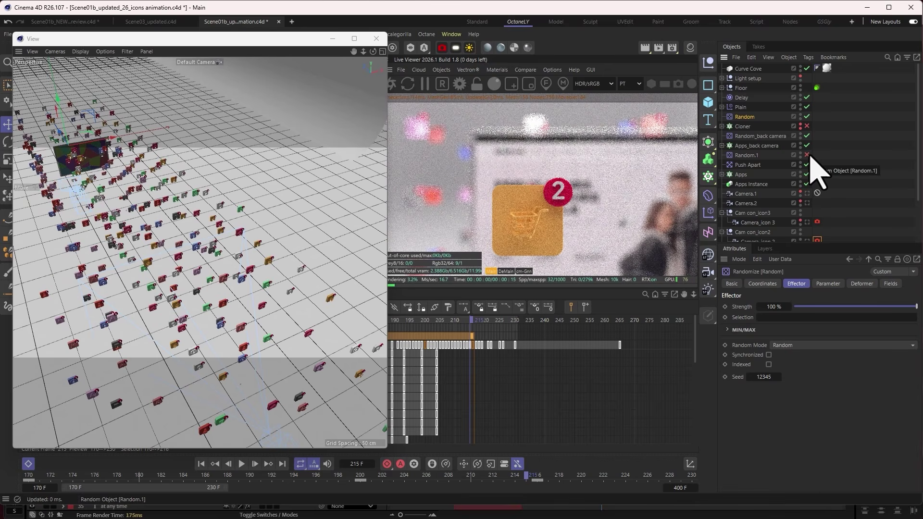
pyautogui.click(808, 154)
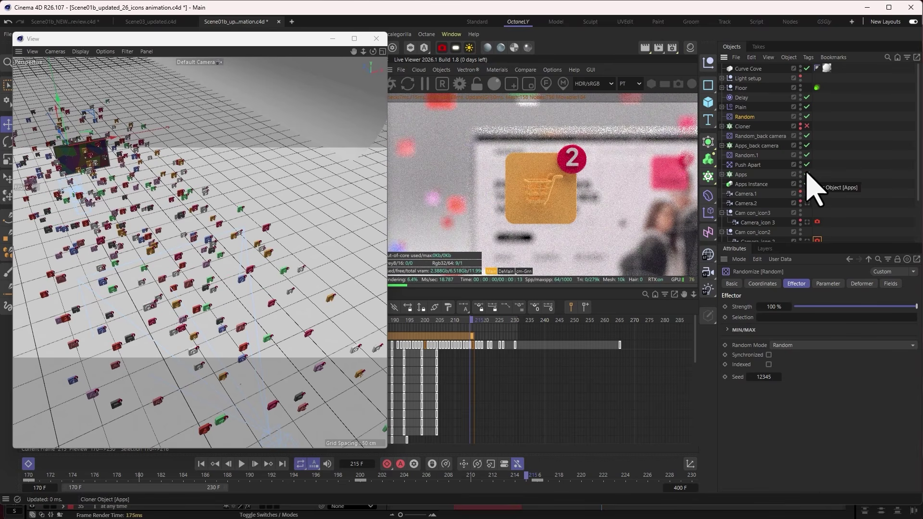
pyautogui.click(807, 155)
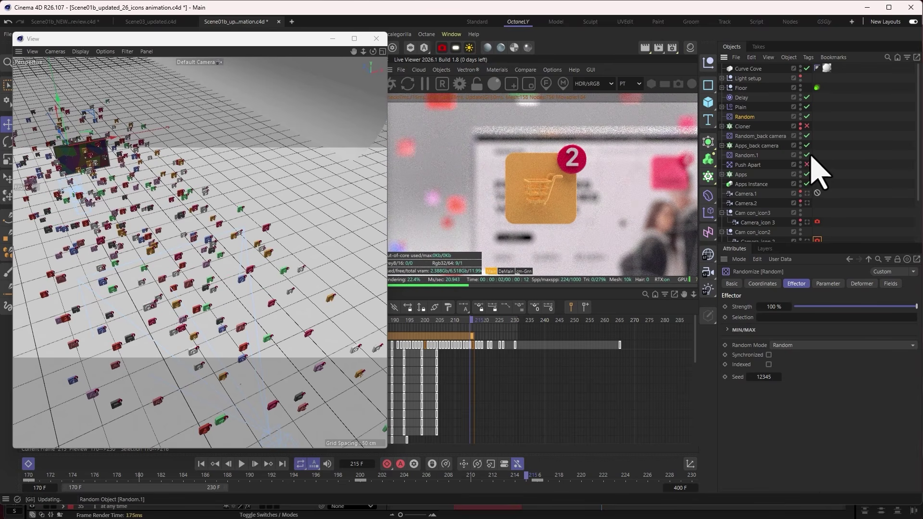
pyautogui.click(806, 164)
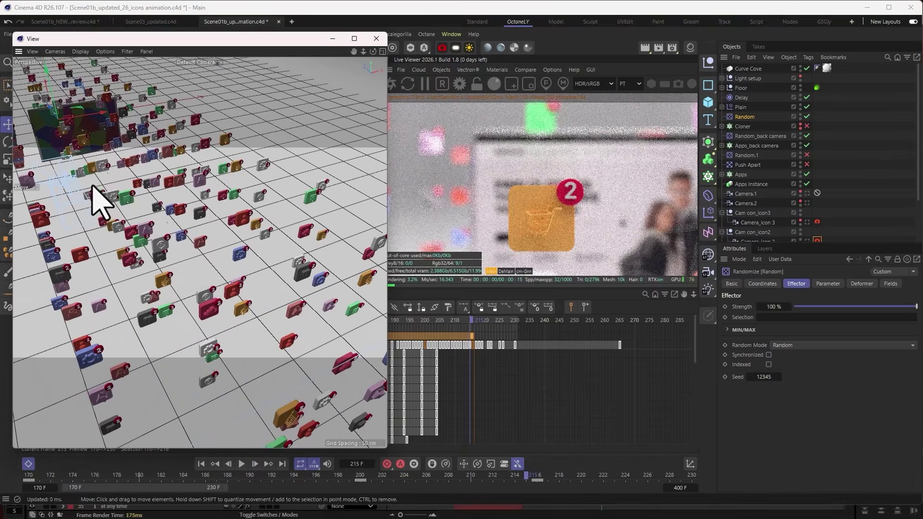
pyautogui.click(807, 164)
pyautogui.click(807, 154)
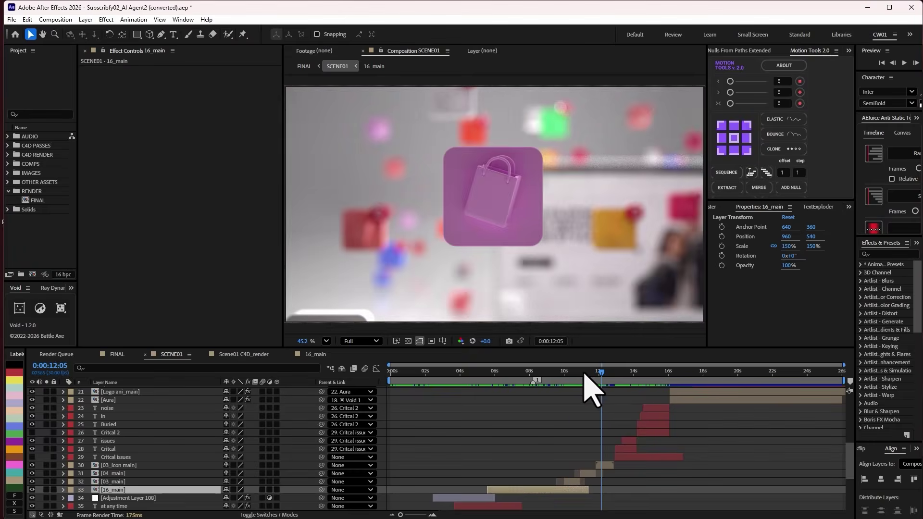
# Switch to After Effects and scrub SCENE01 to the "Critical issues" title at 0:00:13:10, with the whole frame in view
pyautogui.moveTo(587, 374)
pyautogui.mouseDown()
pyautogui.moveTo(565, 375)
pyautogui.moveTo(580, 379)
pyautogui.mouseUp()
pyautogui.moveTo(591, 380); pyautogui.dragTo(622, 381)
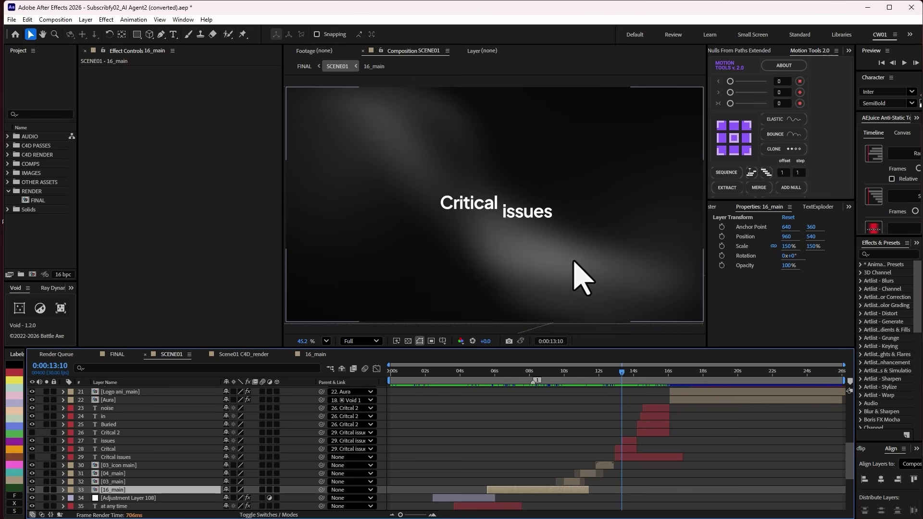
pyautogui.scroll(-2, 596, 259)
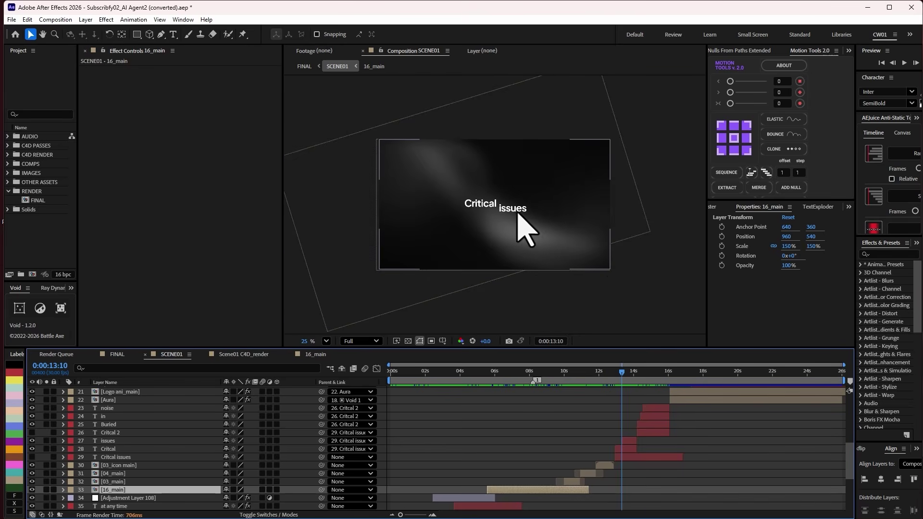
pyautogui.scroll(1, 526, 226)
# Solo the Color_blur and Capture d'écran background layers to examine their effects, leaving only the Capture d'écran layer soloed
pyautogui.scroll(-4, 634, 481)
pyautogui.scroll(-1, 640, 483)
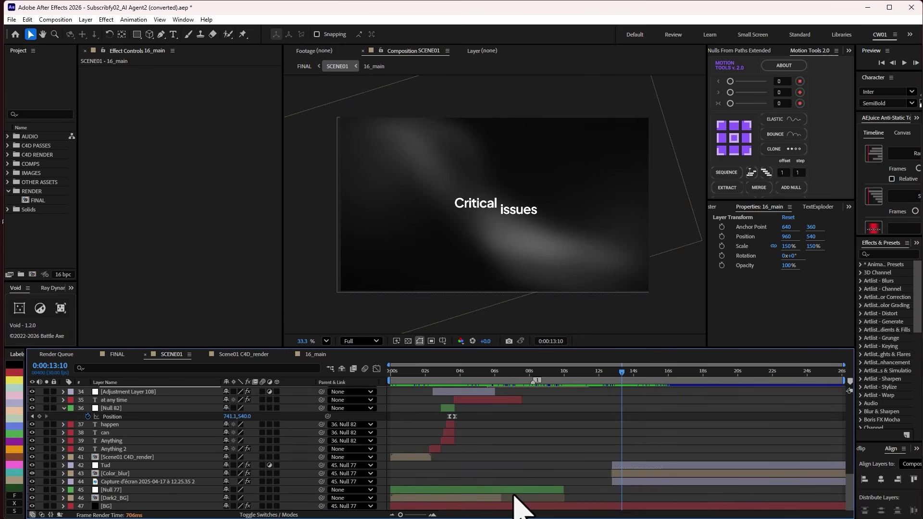
pyautogui.click(121, 476)
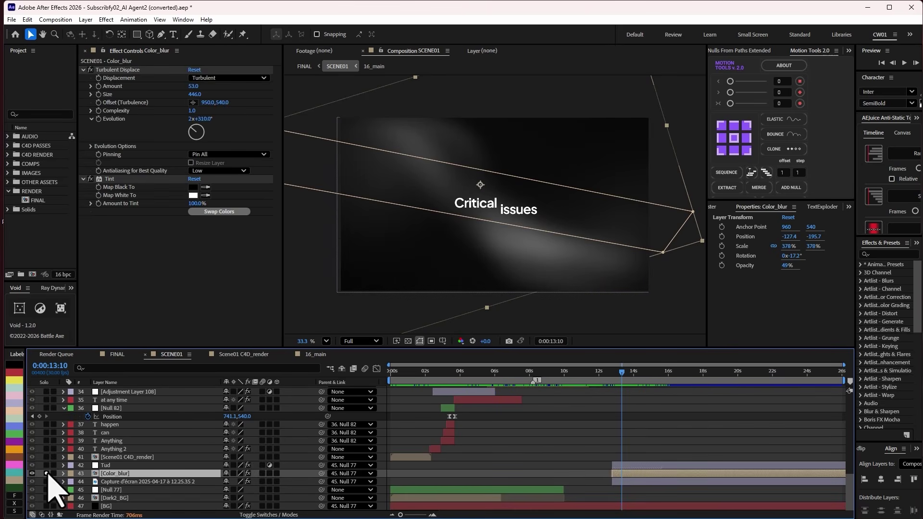
pyautogui.click(128, 482)
pyautogui.click(47, 482)
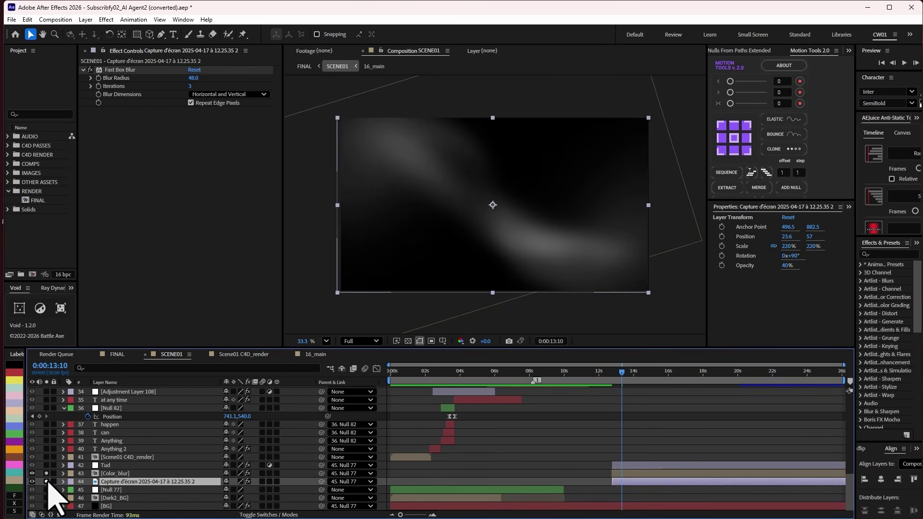
pyautogui.click(46, 474)
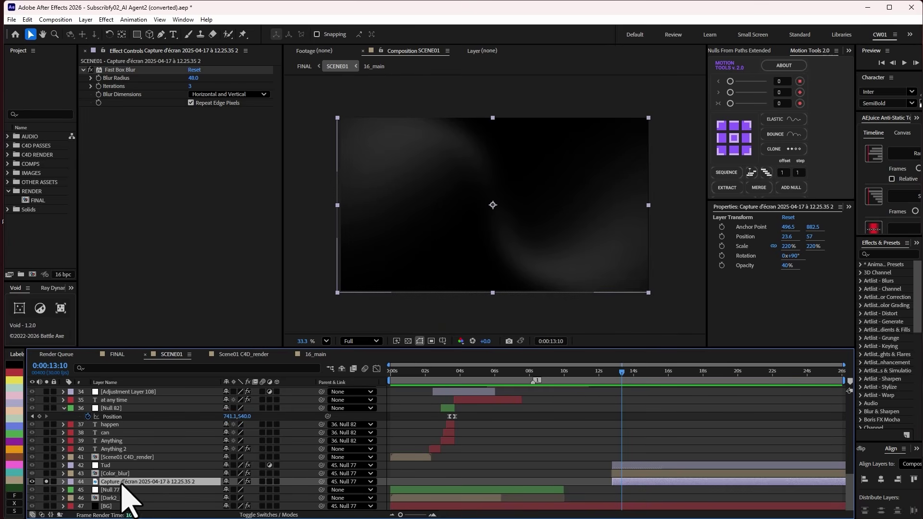
# Rename the soloed Capture d'écran layer as BG and select its Fast Box Blur effect
pyautogui.write('B')
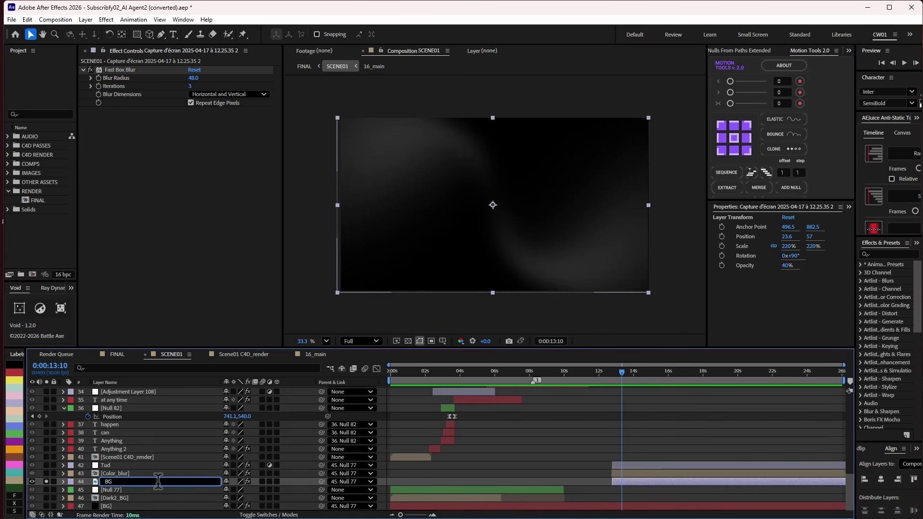
pyautogui.write('G')
pyautogui.press('Return')
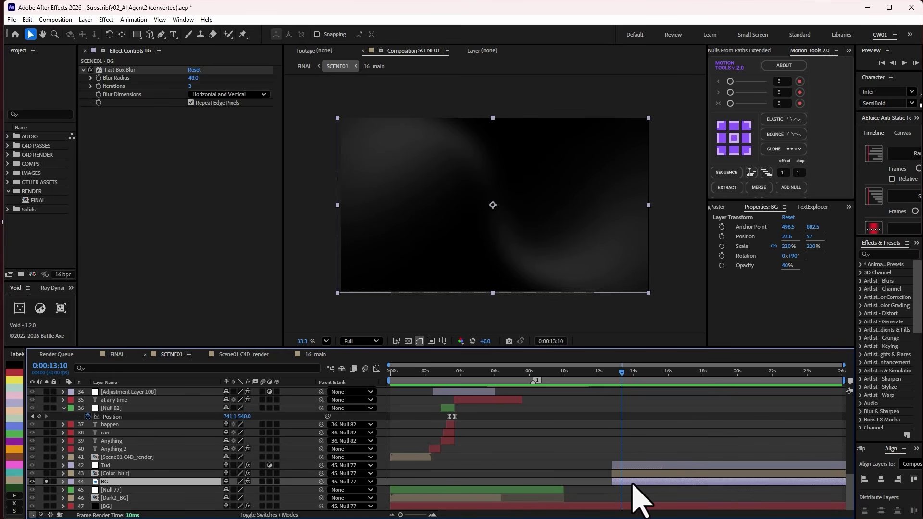
pyautogui.click(118, 71)
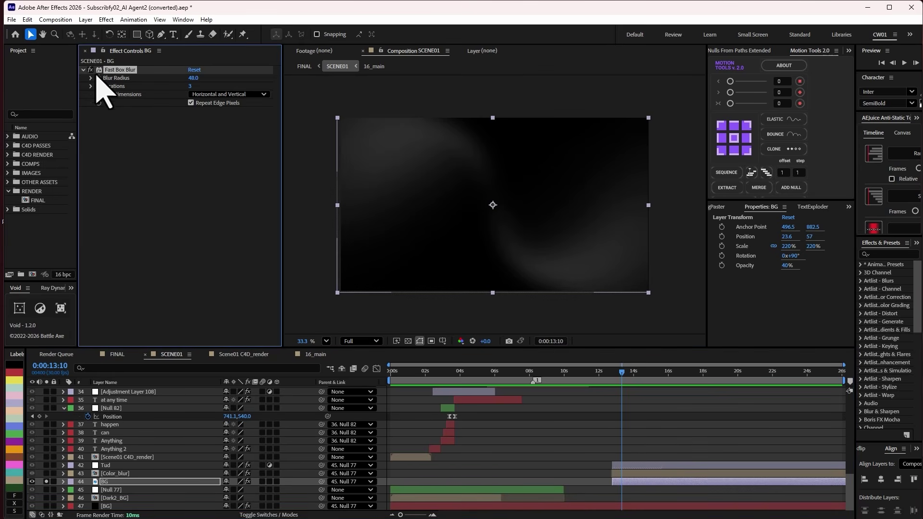
# Compare the BG layer with Fast Box Blur disabled and enabled, leaving the effect on
pyautogui.click(91, 70)
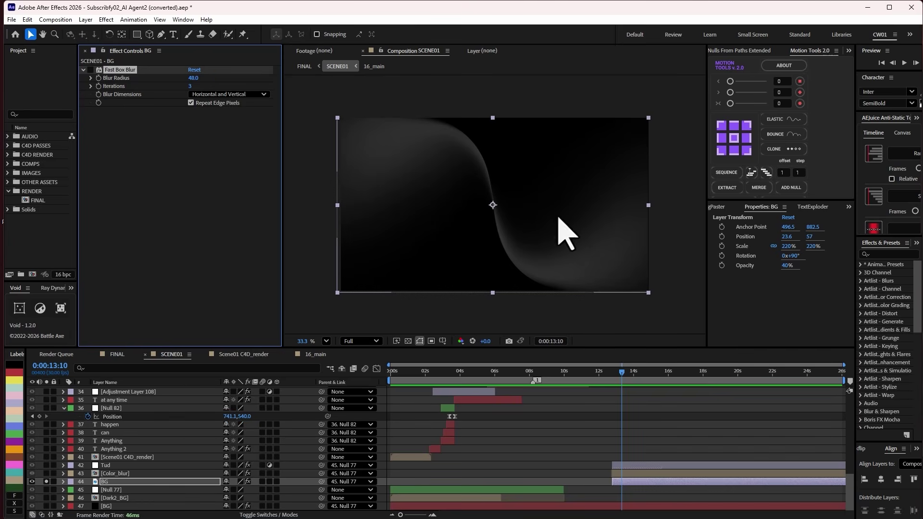
pyautogui.click(90, 71)
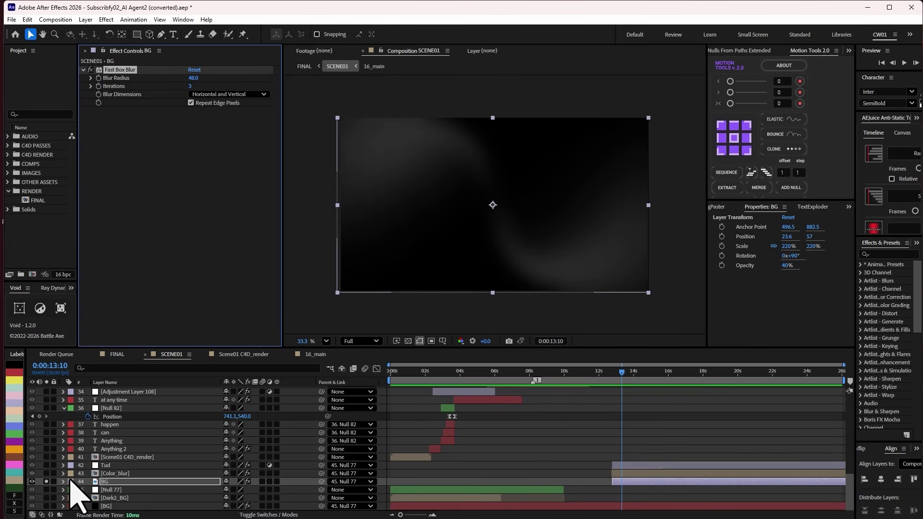
# Open the Color_blur precomp, preview its blurred colour shapes over time, and return to the SCENE01 composition
pyautogui.click(124, 474)
pyautogui.doubleClick(124, 474)
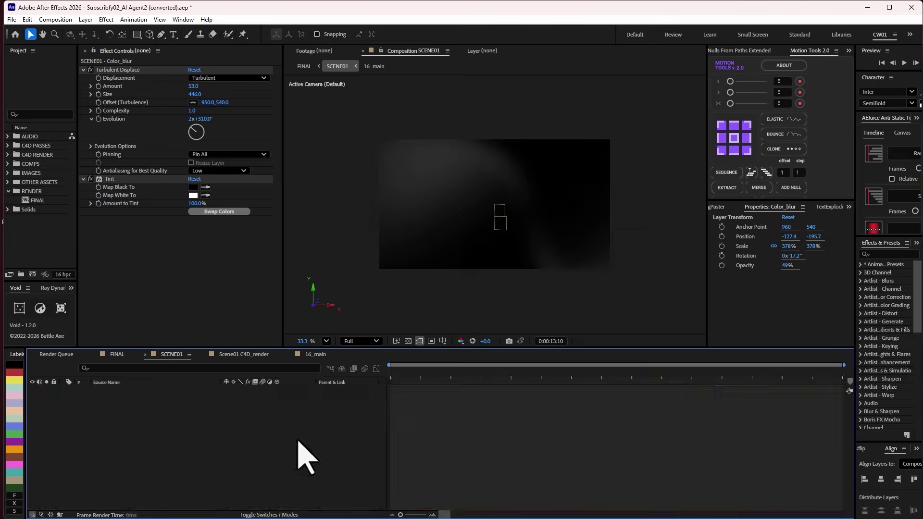
pyautogui.moveTo(325, 371); pyautogui.dragTo(439, 364)
pyautogui.click(329, 341)
pyautogui.click(364, 370)
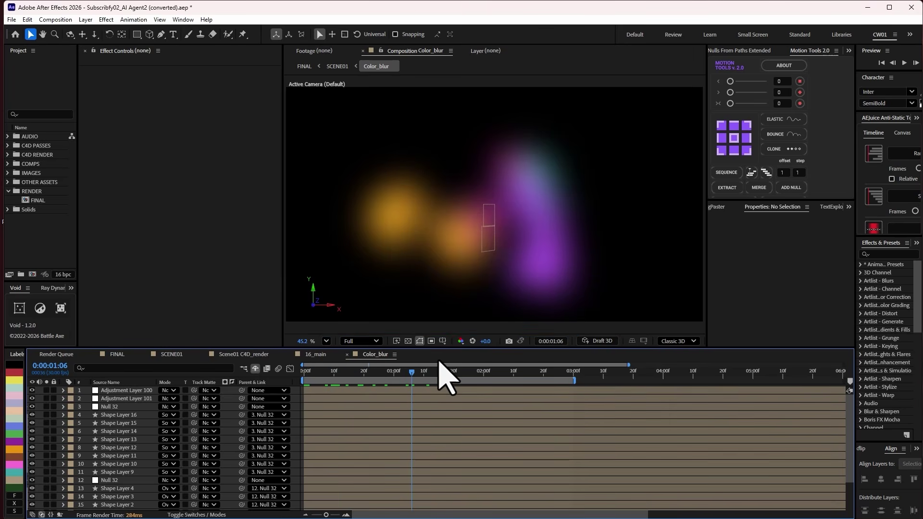
pyautogui.press('Tab')
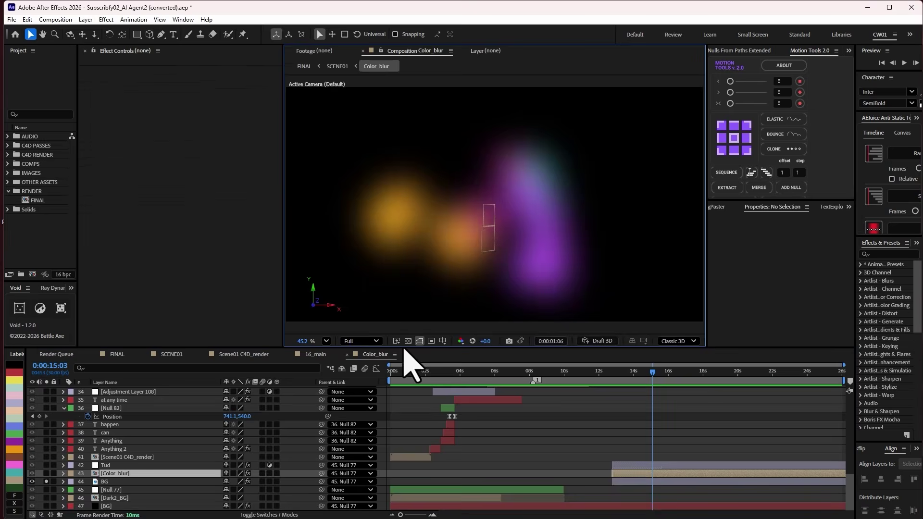
# Solo the Color_blur layer together with BG and examine how both layers combine in the composition
pyautogui.scroll(-5, 524, 317)
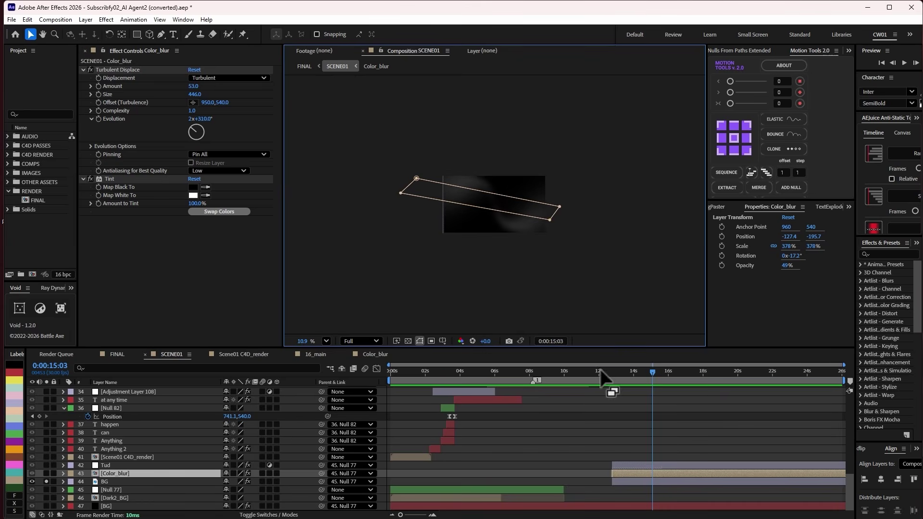
pyautogui.click(46, 481)
pyautogui.click(120, 482)
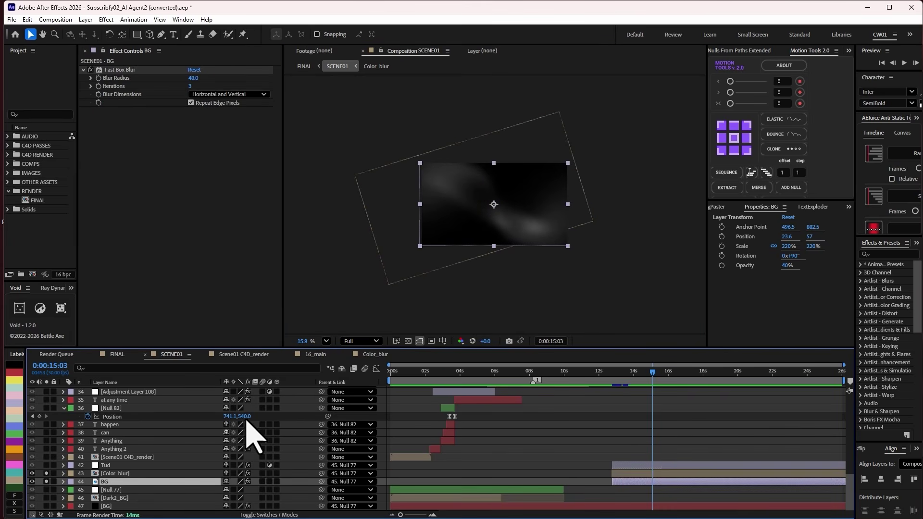
pyautogui.click(115, 473)
pyautogui.scroll(1, 500, 226)
pyautogui.scroll(2, 483, 212)
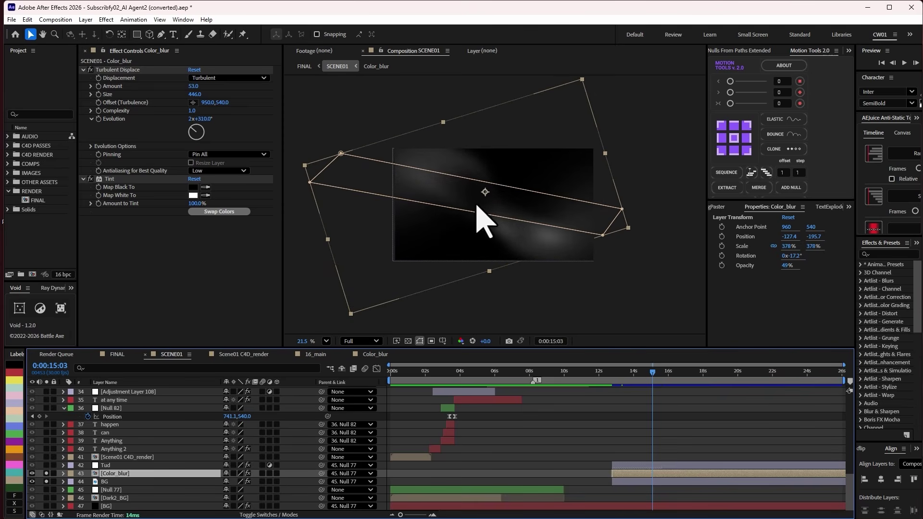
# Scrub the timeline from about 14 seconds to examine the Turbulent Displace motion on the Color_blur layer
pyautogui.click(659, 454)
pyautogui.moveTo(643, 372)
pyautogui.mouseDown()
pyautogui.moveTo(610, 374)
pyautogui.moveTo(648, 372)
pyautogui.mouseUp()
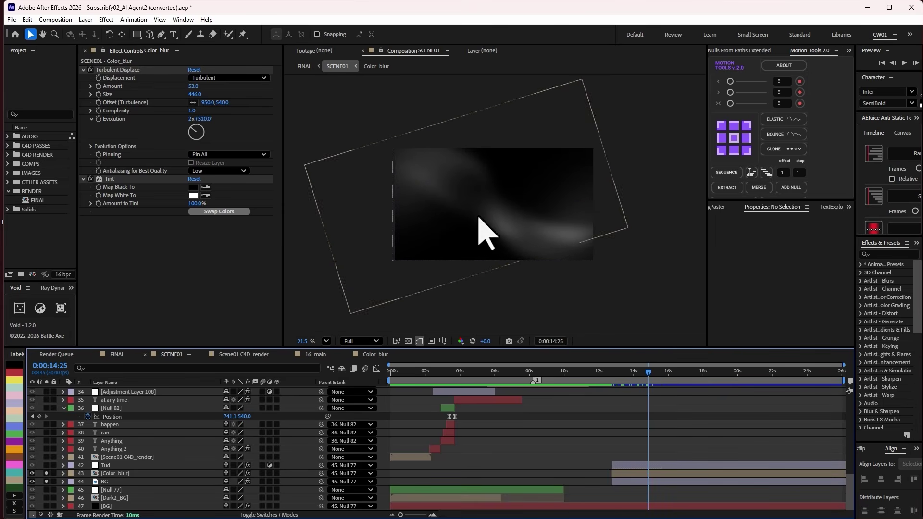
pyautogui.click(126, 70)
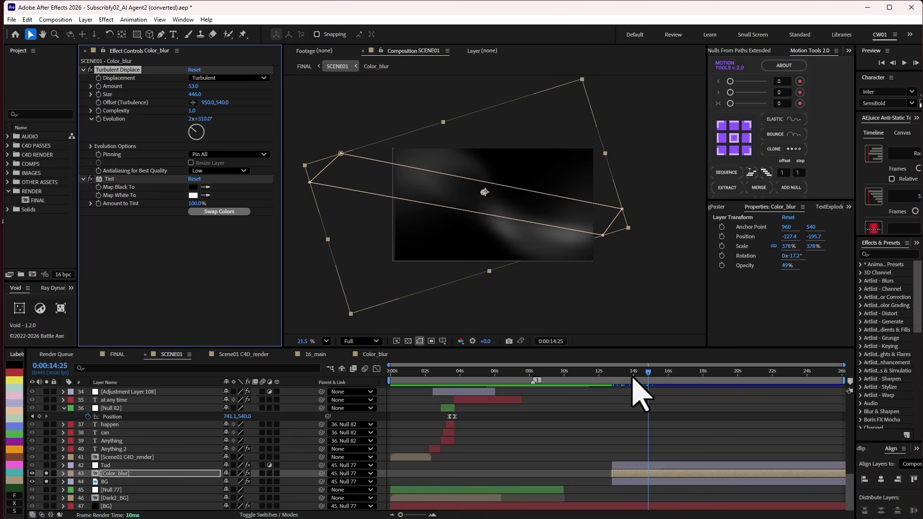
pyautogui.moveTo(633, 377); pyautogui.dragTo(680, 390)
# Solo the Tud adjustment layer, preview its distortion over time, and clear the solo on Tud, Color_blur and BG
pyautogui.click(81, 465)
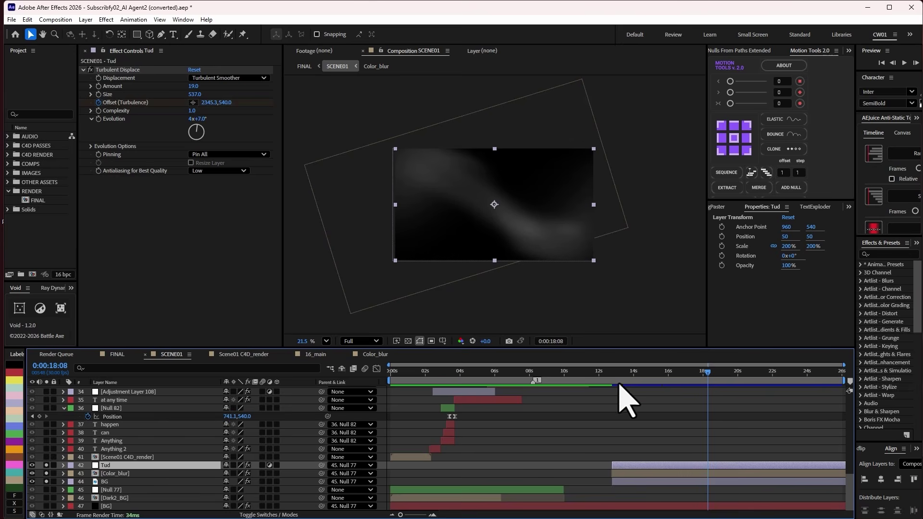
pyautogui.moveTo(657, 375); pyautogui.dragTo(703, 385)
pyautogui.click(47, 473)
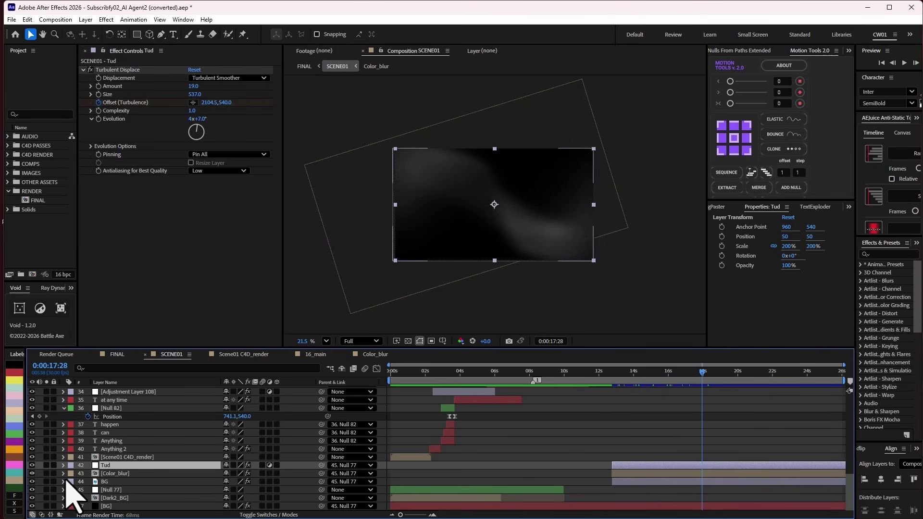
# Reveal the keyframes of the Critical and issues text layers and scrub through their Y Position animation
pyautogui.scroll(8, 625, 423)
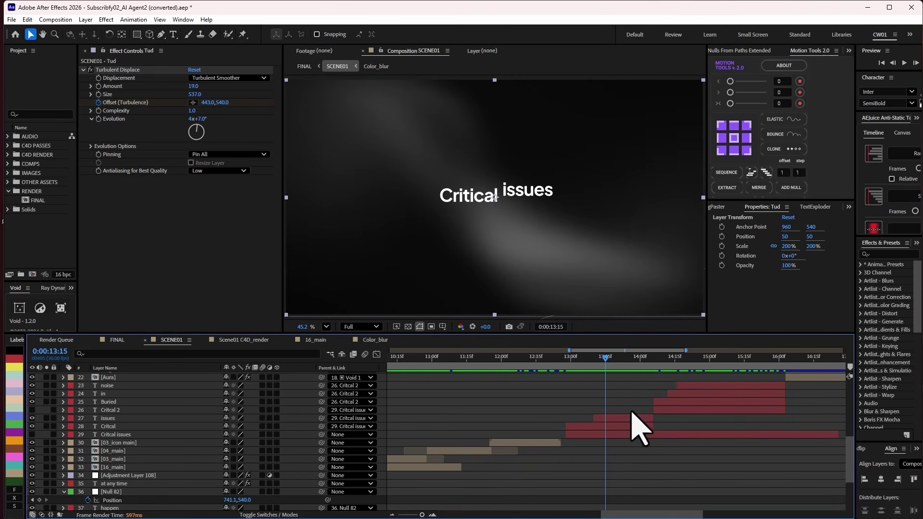
pyautogui.click(604, 436)
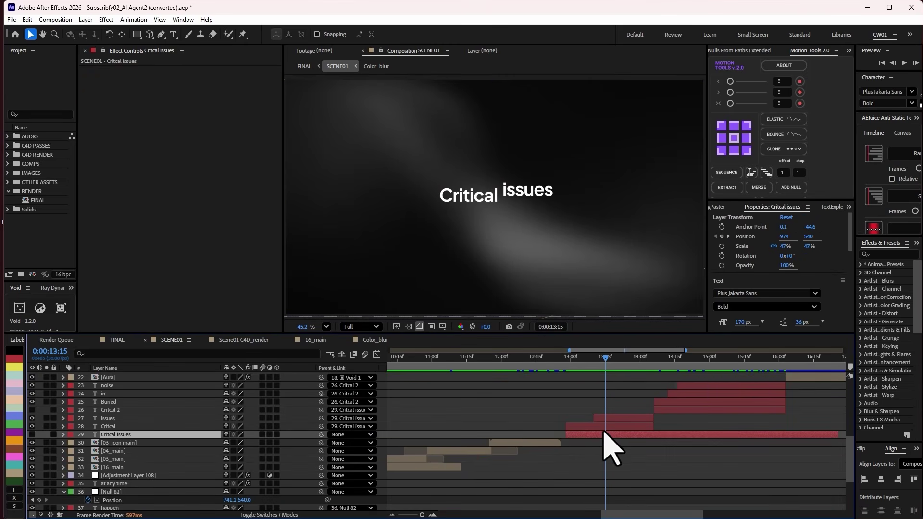
pyautogui.click(604, 427)
pyautogui.keyDown('shift'); pyautogui.click(610, 419); pyautogui.keyUp('shift')
pyautogui.press('u')
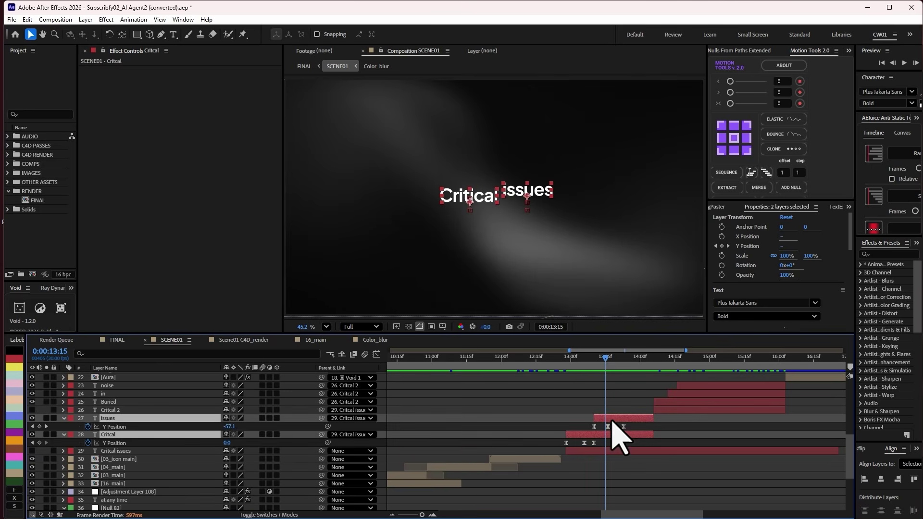
pyautogui.click(570, 382)
pyautogui.moveTo(579, 364); pyautogui.dragTo(607, 368)
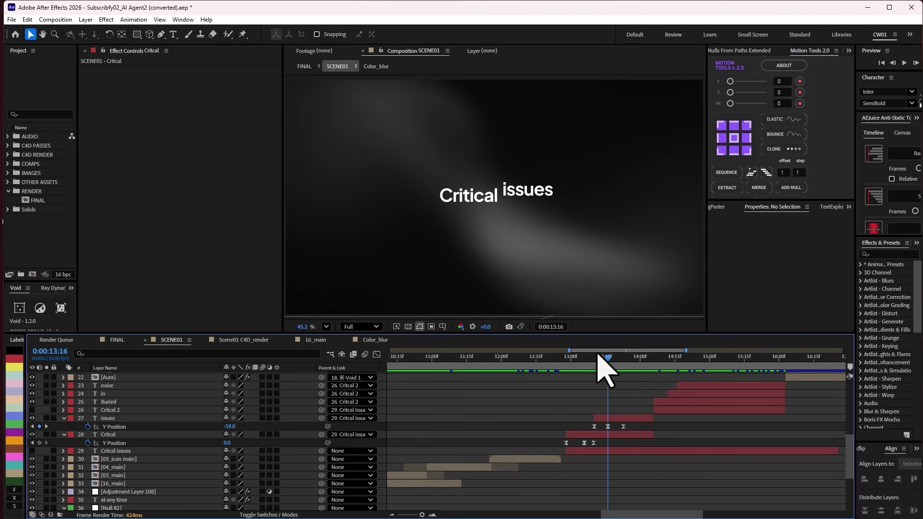
pyautogui.moveTo(602, 366); pyautogui.dragTo(622, 376)
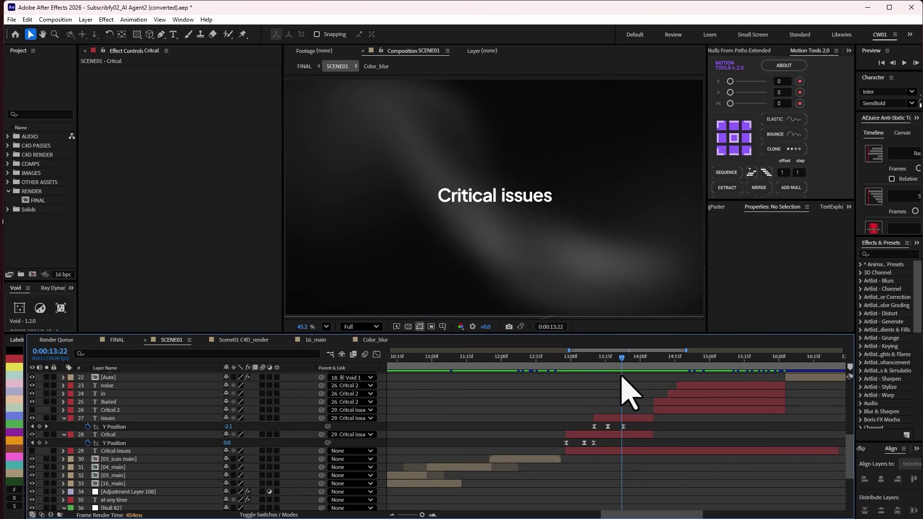
# Examine the value graph of the issues layer's Y Position and return to the layer bar view
pyautogui.click(109, 427)
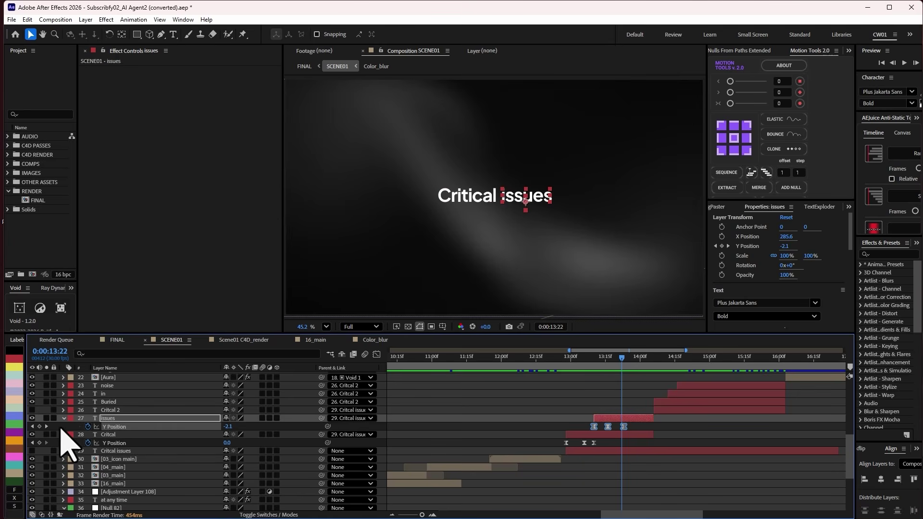
pyautogui.click(388, 451)
pyautogui.moveTo(631, 436); pyautogui.dragTo(377, 389)
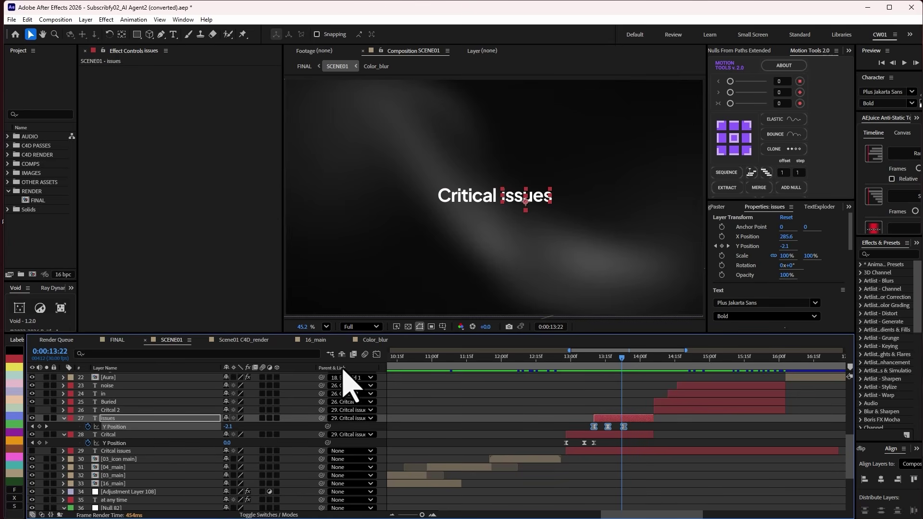
pyautogui.click(377, 355)
pyautogui.rightClick(553, 412)
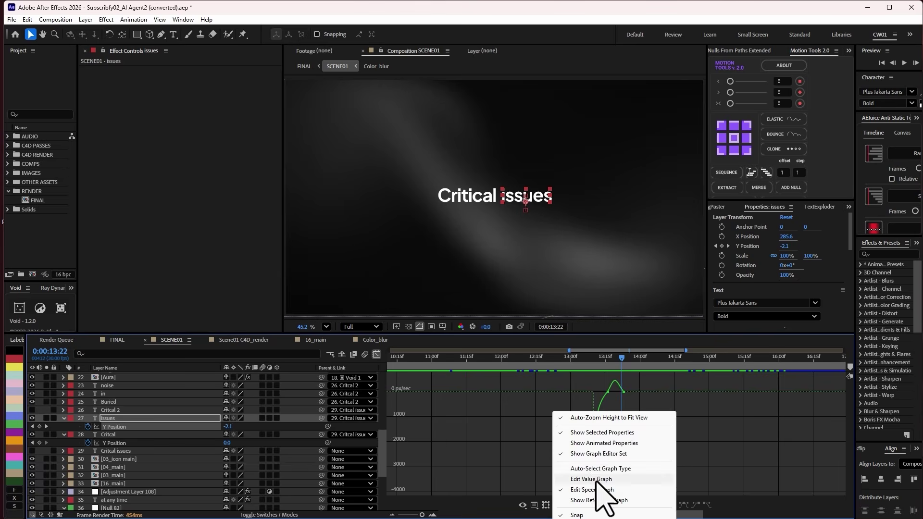
pyautogui.click(604, 474)
pyautogui.keyDown('alt'); pyautogui.scroll(2, 625, 399); pyautogui.keyUp('alt')
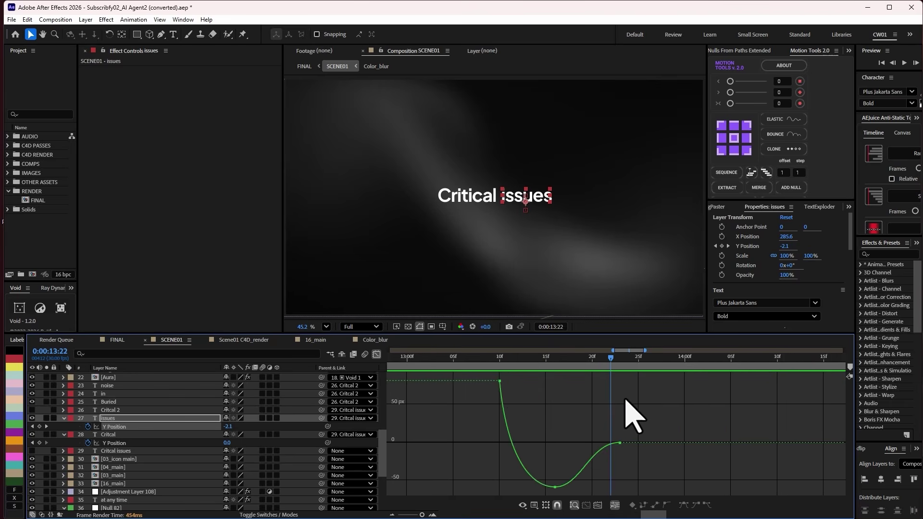
pyautogui.hotkey('shift', 'F3')
# Scrub through the "Critical issues" and "Buried in noise" text up to the logo reveal at 0:00:16:22
pyautogui.moveTo(615, 358); pyautogui.dragTo(656, 383)
pyautogui.click(674, 395)
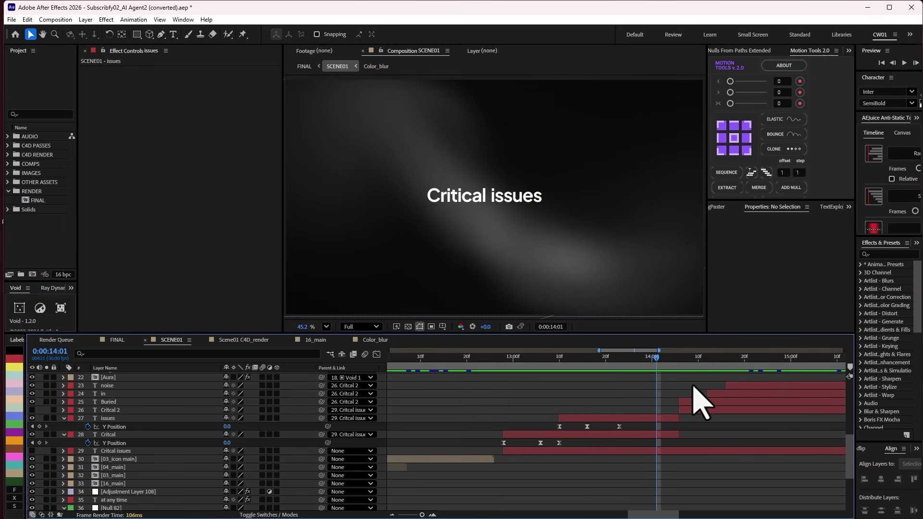
pyautogui.moveTo(692, 401); pyautogui.dragTo(557, 417, button='middle')
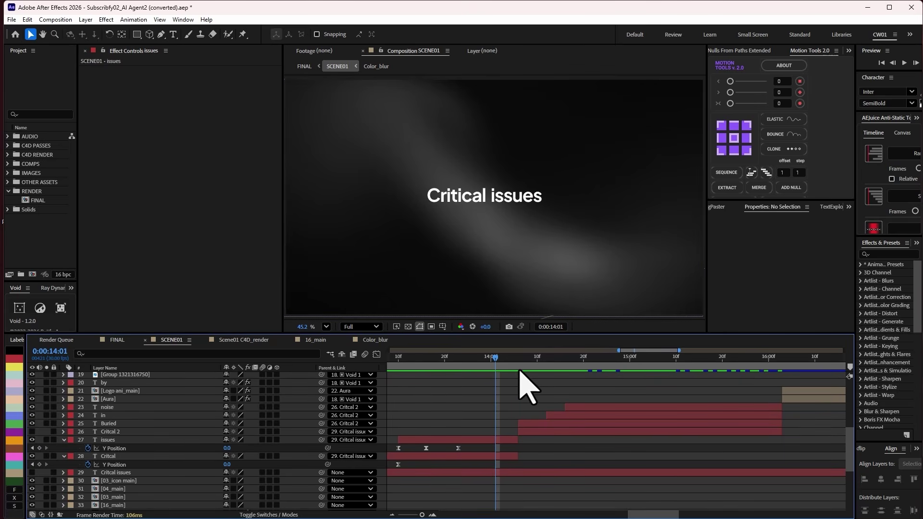
pyautogui.moveTo(498, 367); pyautogui.dragTo(569, 409)
pyautogui.moveTo(577, 374); pyautogui.dragTo(705, 366)
pyautogui.keyDown('alt'); pyautogui.scroll(-5, 695, 408); pyautogui.keyUp('alt')
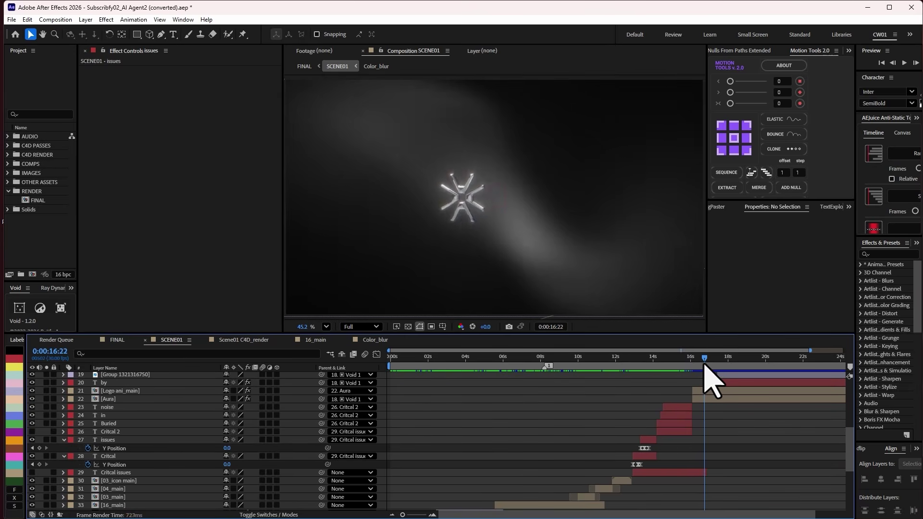
# Play the Aura logo reveal and inspect the Aura layer's Deep Glow 2 settings and nearby logo frames
pyautogui.press('=')
pyautogui.press('space')
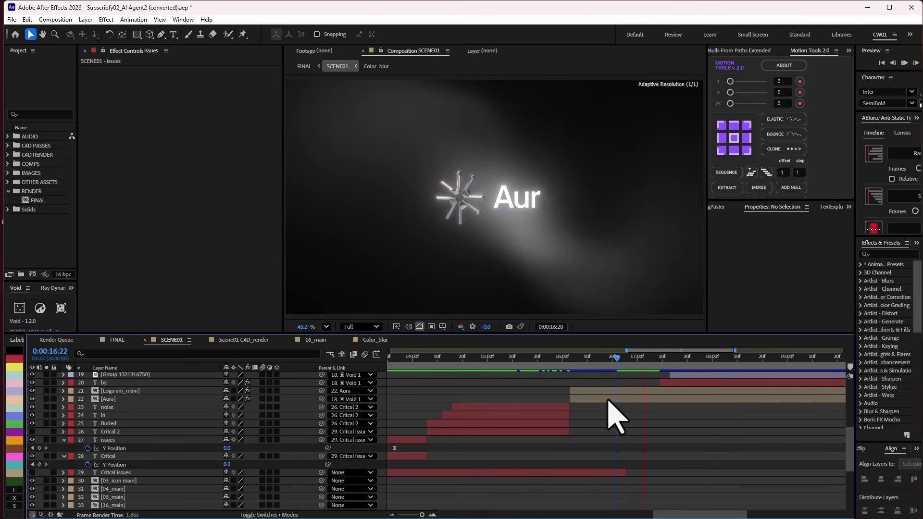
pyautogui.press('space')
pyautogui.click(616, 399)
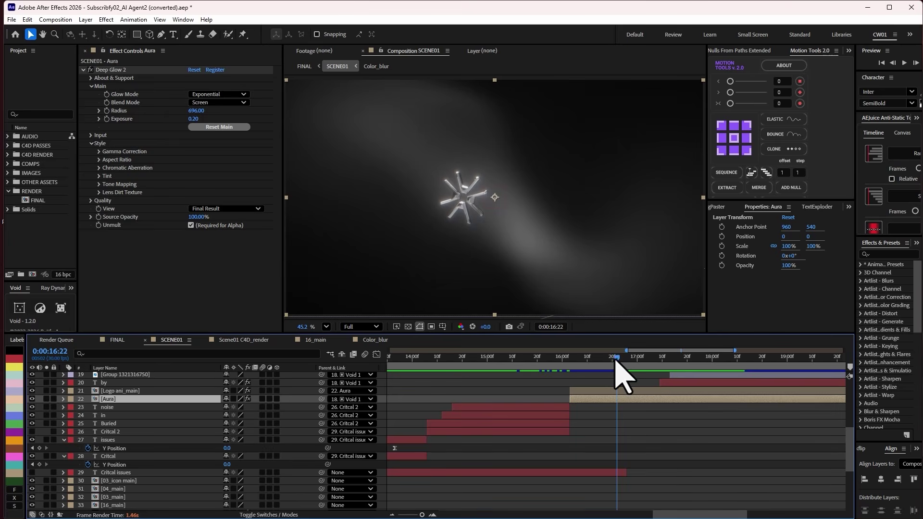
pyautogui.moveTo(616, 358); pyautogui.dragTo(606, 358)
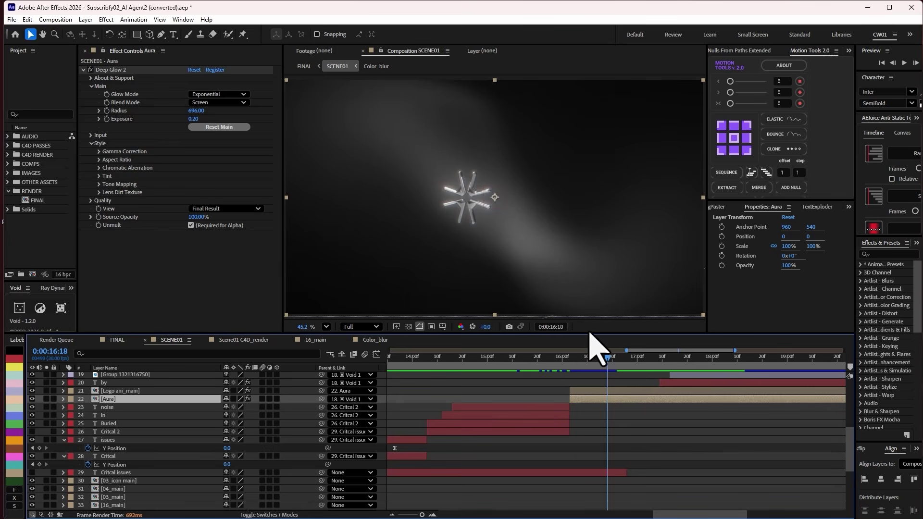
pyautogui.moveTo(605, 369)
pyautogui.mouseDown()
pyautogui.moveTo(566, 365)
pyautogui.moveTo(602, 368)
pyautogui.mouseUp()
# Switch to the Logo animation project in Cinema 4D and open an enlarged separate view panel
pyautogui.hotkey('alt', 'Tab')
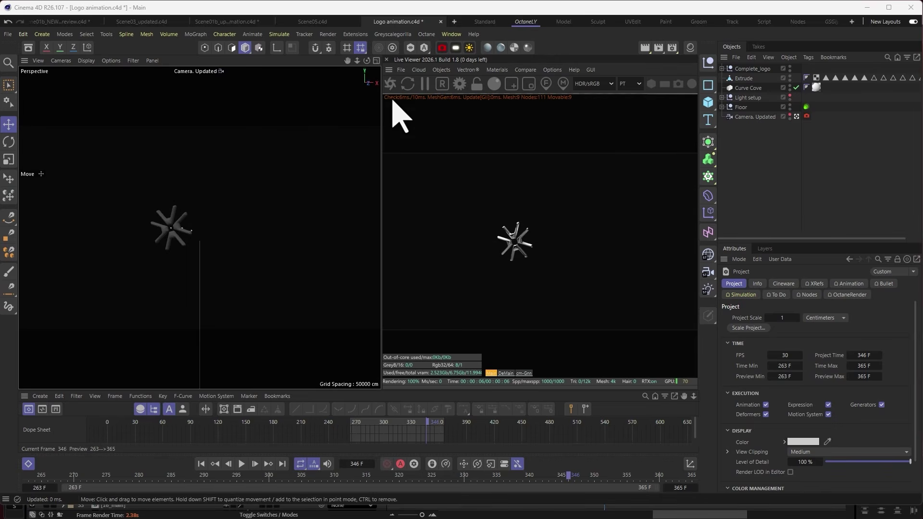
pyautogui.click(152, 61)
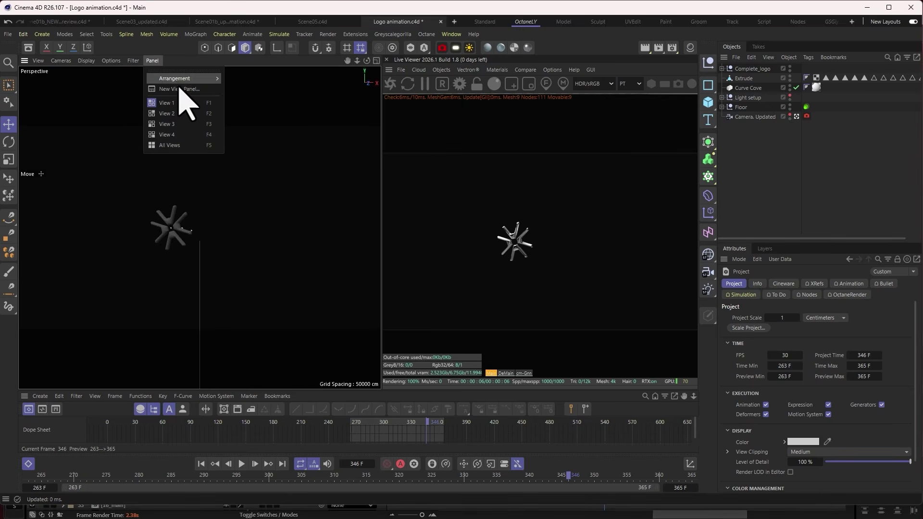
pyautogui.click(181, 90)
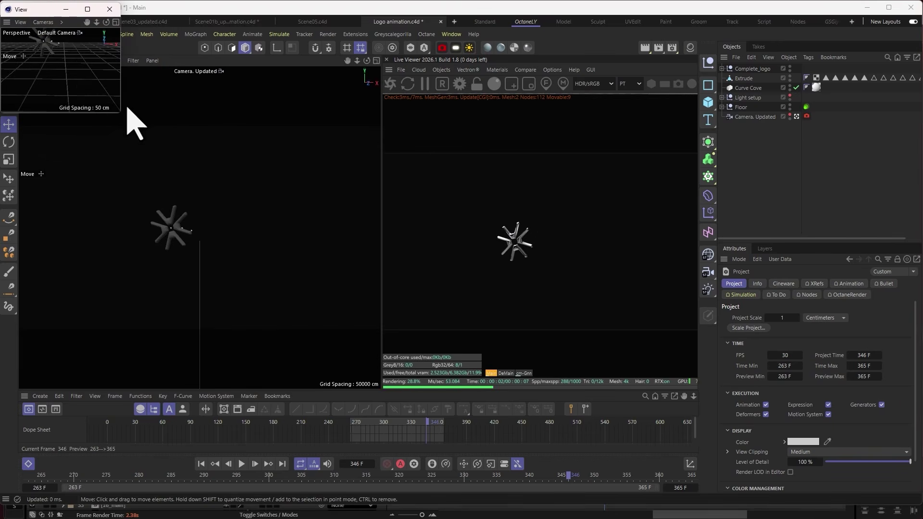
pyautogui.moveTo(122, 116); pyautogui.dragTo(381, 402)
# Delete the Curve Cove object surrounding the logo and select the Floor plane
pyautogui.moveTo(356, 23); pyautogui.dragTo(259, 22)
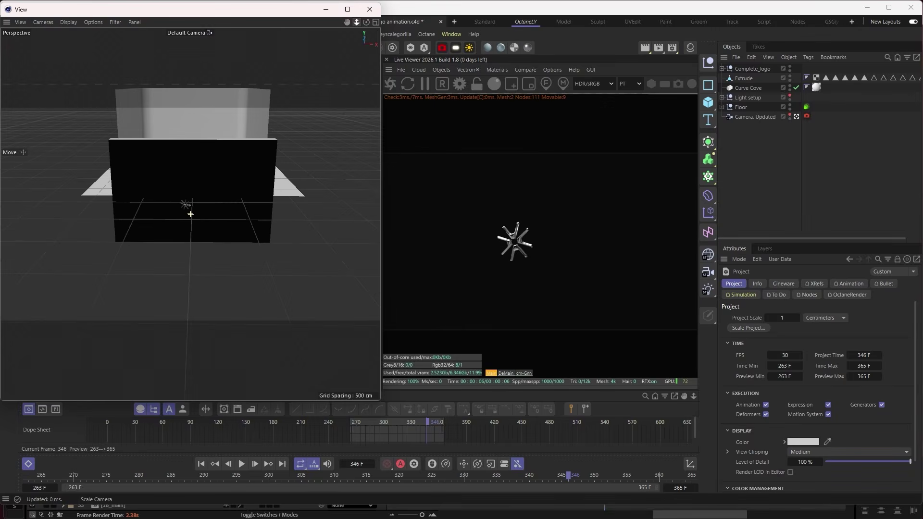
pyautogui.moveTo(366, 23); pyautogui.dragTo(344, 41)
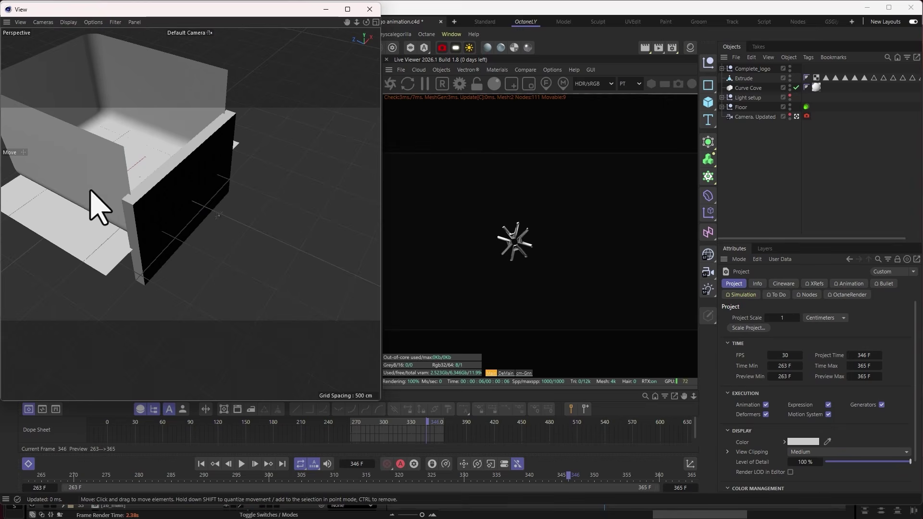
pyautogui.moveTo(346, 21); pyautogui.dragTo(361, 72)
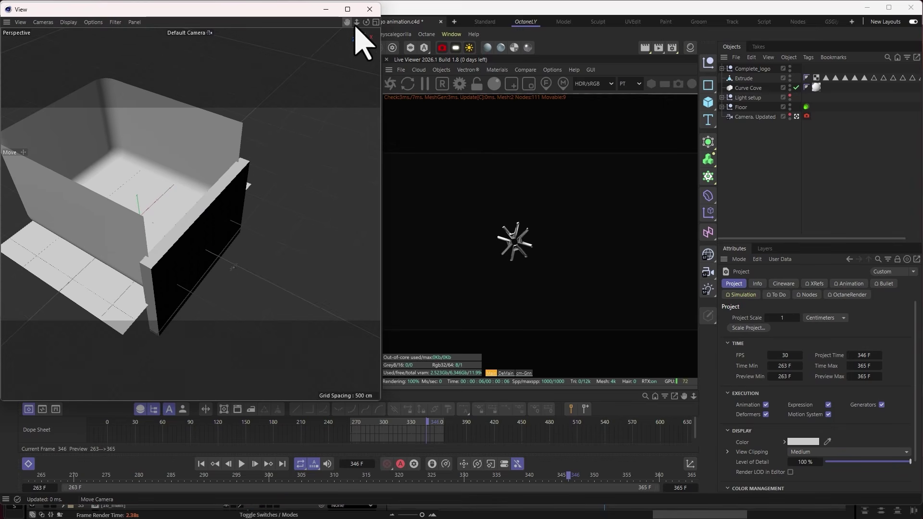
pyautogui.click(126, 180)
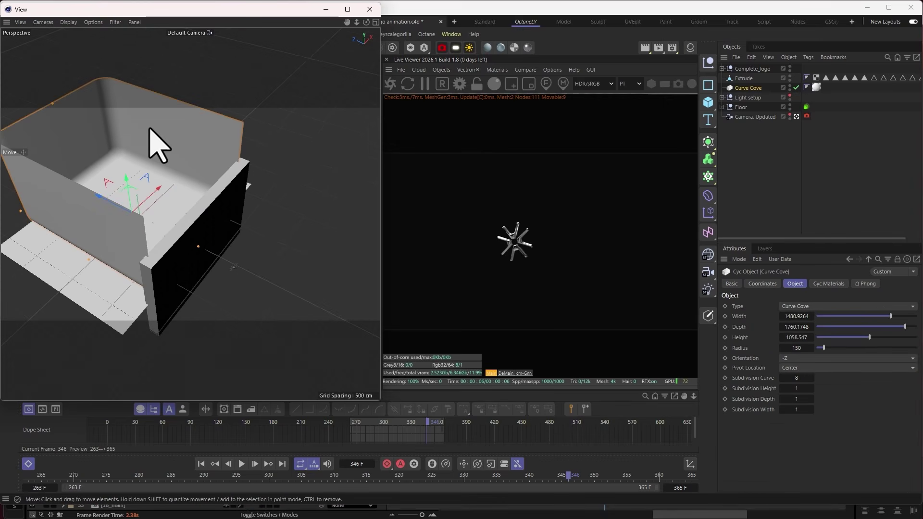
pyautogui.press('Delete')
pyautogui.click(128, 207)
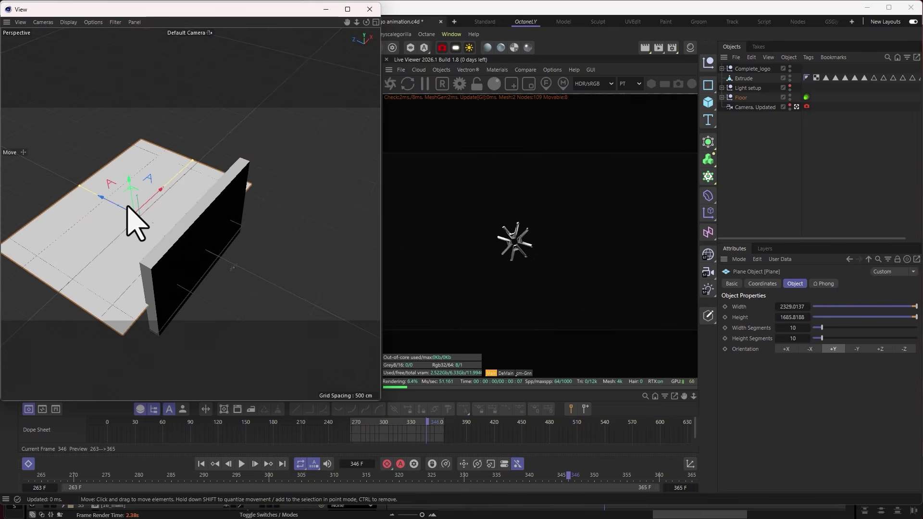
# Delete the Floor plane, select the Extrude object and look through its tags
pyautogui.press('Delete')
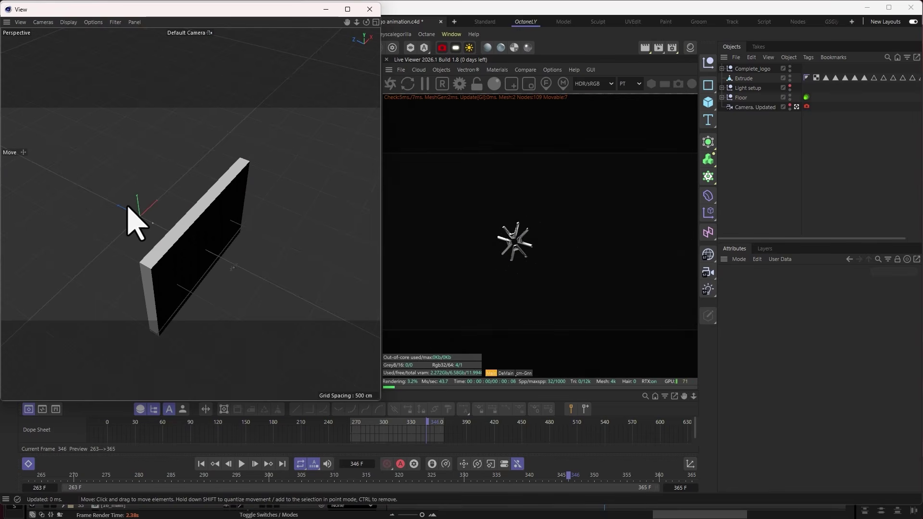
pyautogui.click(743, 79)
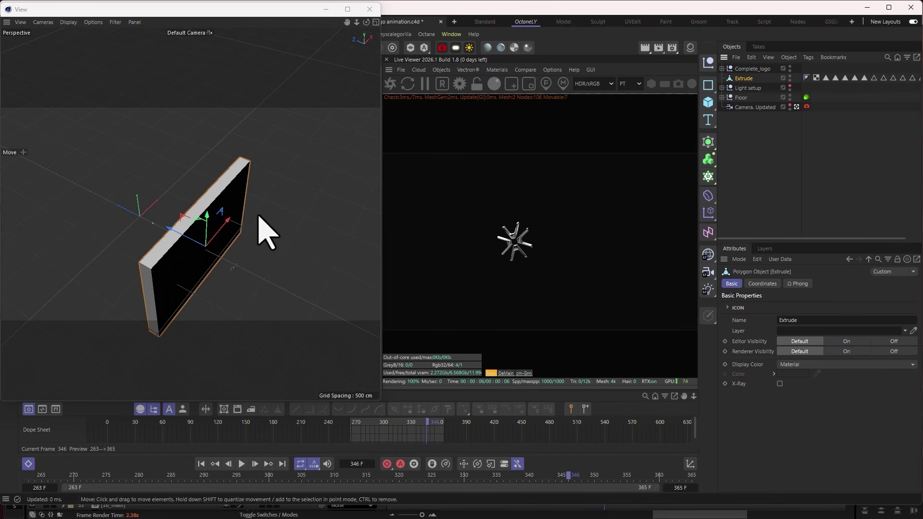
pyautogui.moveTo(798, 239); pyautogui.dragTo(882, 241)
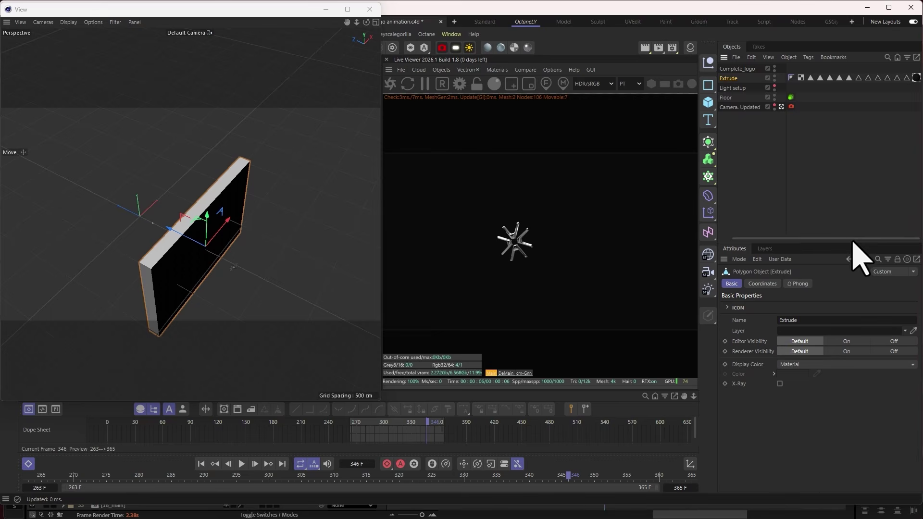
pyautogui.moveTo(852, 239); pyautogui.dragTo(802, 238)
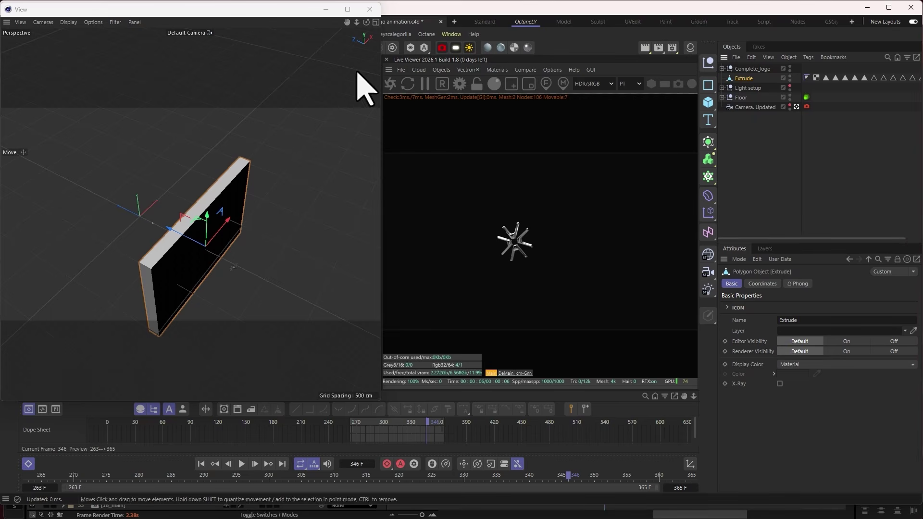
# Expand the Complete_logo and Logo groups and turn on the Aura_text's visibility in the renderer and viewport
pyautogui.keyDown('alt'); pyautogui.moveTo(300, 135); pyautogui.dragTo(245, 96); pyautogui.keyUp('alt')
pyautogui.scroll(4, 235, 289)
pyautogui.scroll(6, 189, 259)
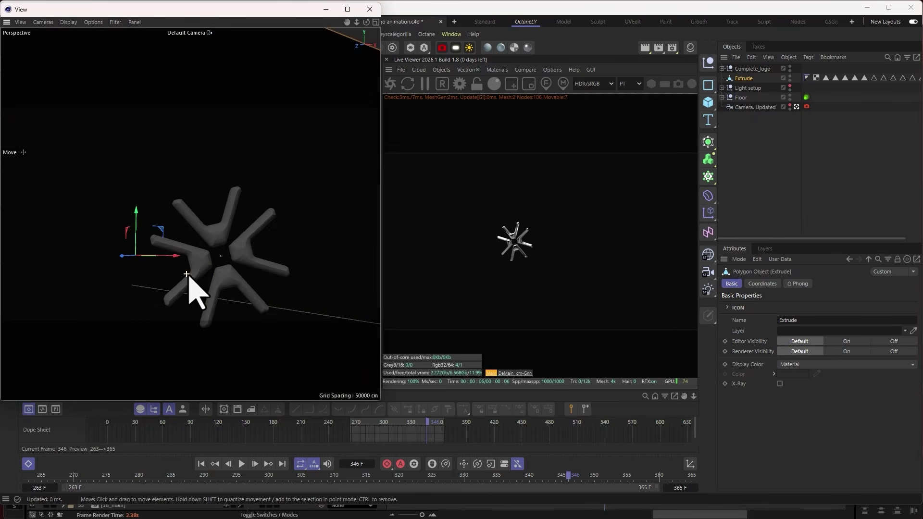
pyautogui.scroll(2, 207, 268)
pyautogui.scroll(-1, 208, 267)
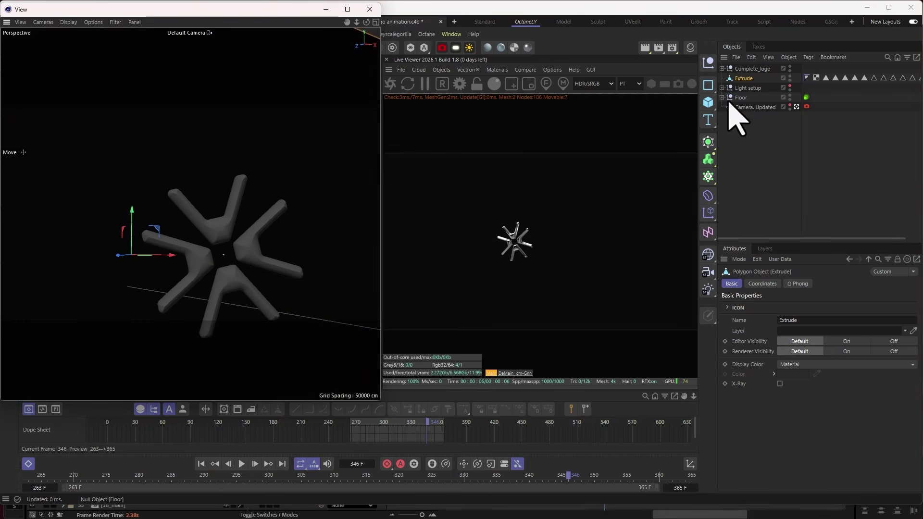
pyautogui.click(722, 68)
pyautogui.click(756, 78)
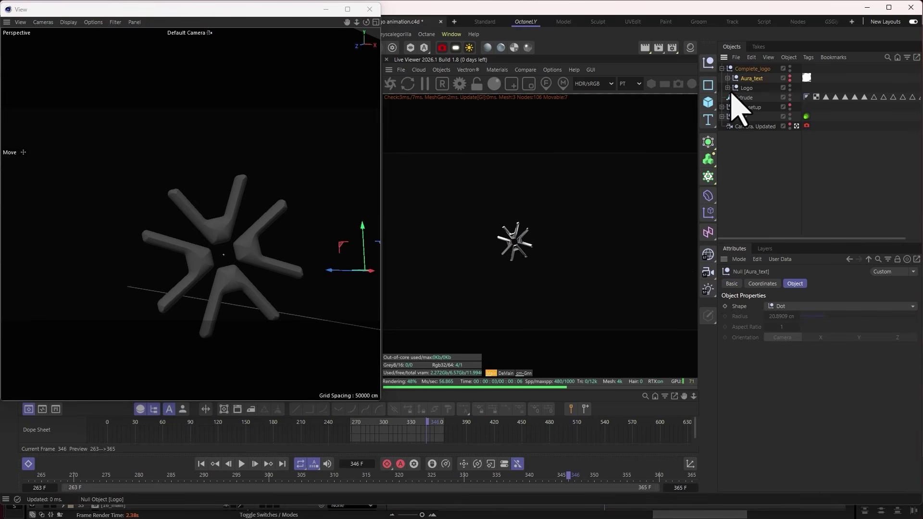
pyautogui.click(728, 88)
pyautogui.click(790, 80)
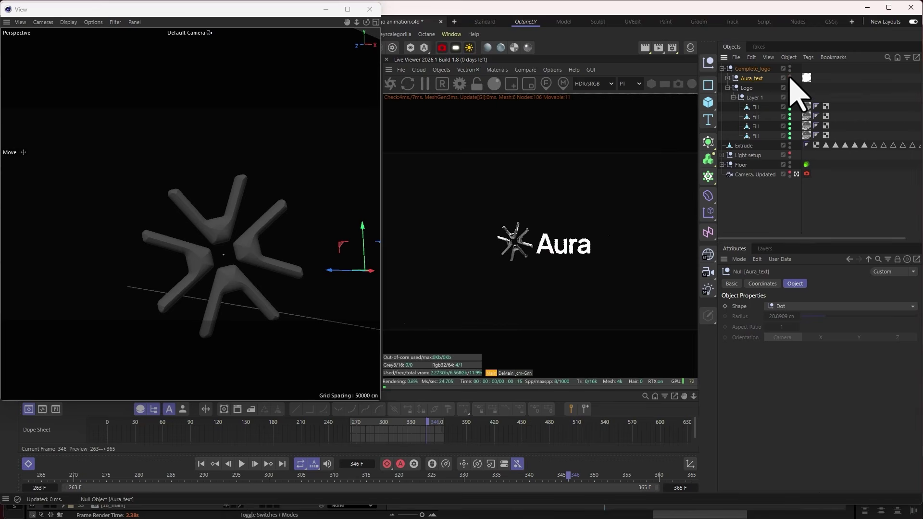
pyautogui.click(790, 76)
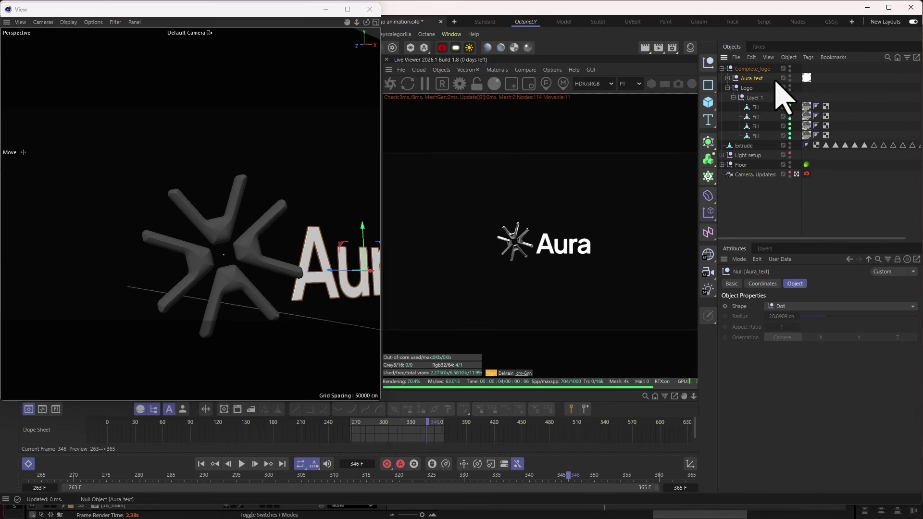
# Select the second Fill piece of the logo and scrub its assembly animation between frames 322 and 330
pyautogui.click(757, 116)
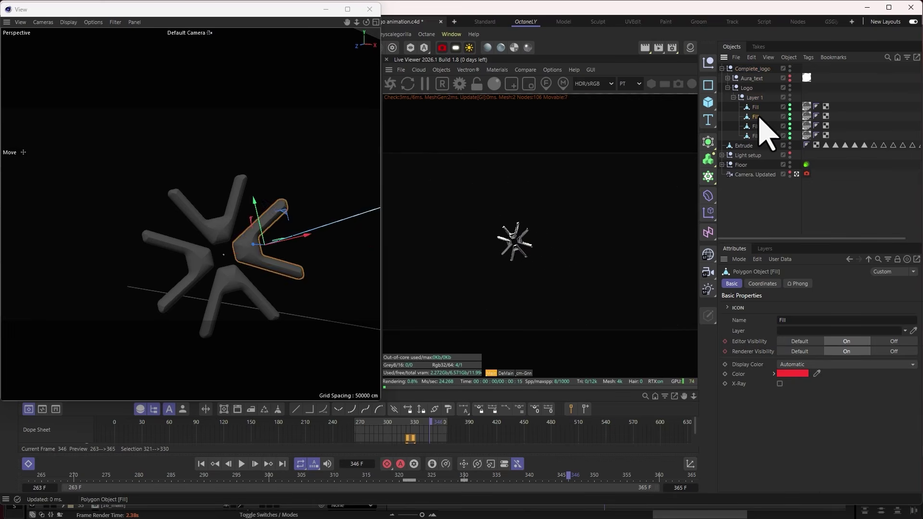
pyautogui.moveTo(362, 23); pyautogui.dragTo(335, 173)
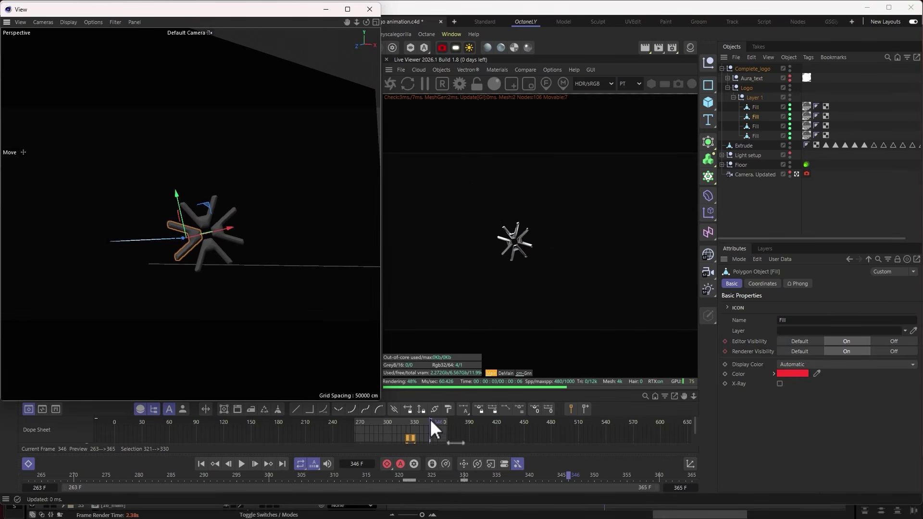
pyautogui.moveTo(432, 423); pyautogui.dragTo(413, 423)
pyautogui.moveTo(357, 23); pyautogui.dragTo(344, 51)
pyautogui.moveTo(414, 424); pyautogui.dragTo(408, 422)
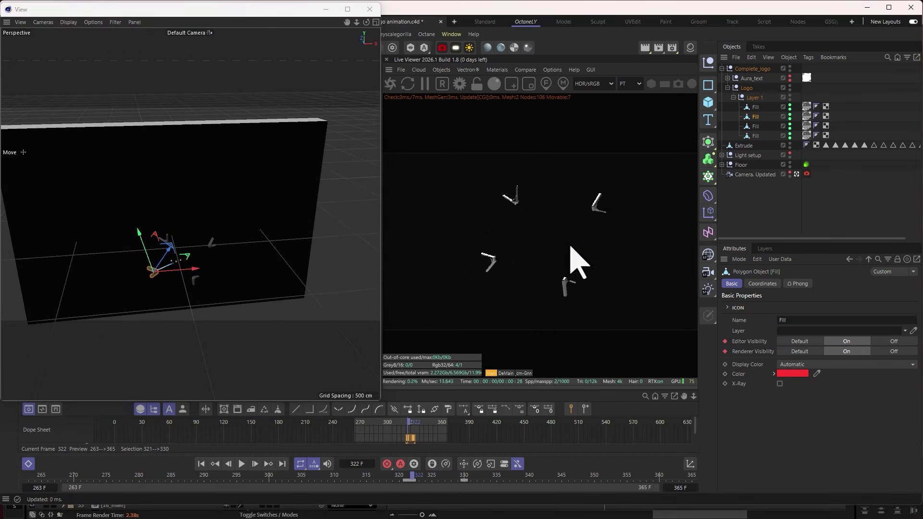
pyautogui.scroll(6, 198, 289)
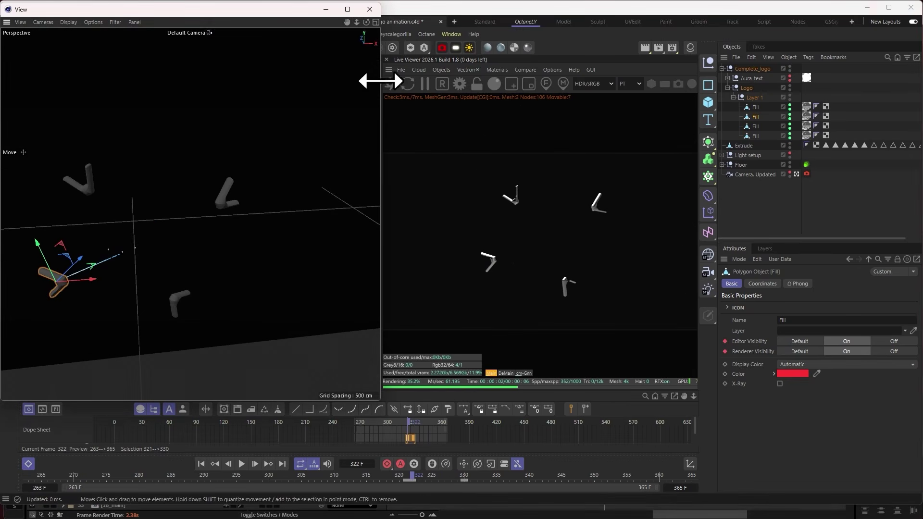
pyautogui.moveTo(410, 419)
pyautogui.mouseDown()
pyautogui.moveTo(420, 415)
pyautogui.moveTo(400, 414)
pyautogui.moveTo(415, 415)
pyautogui.mouseUp()
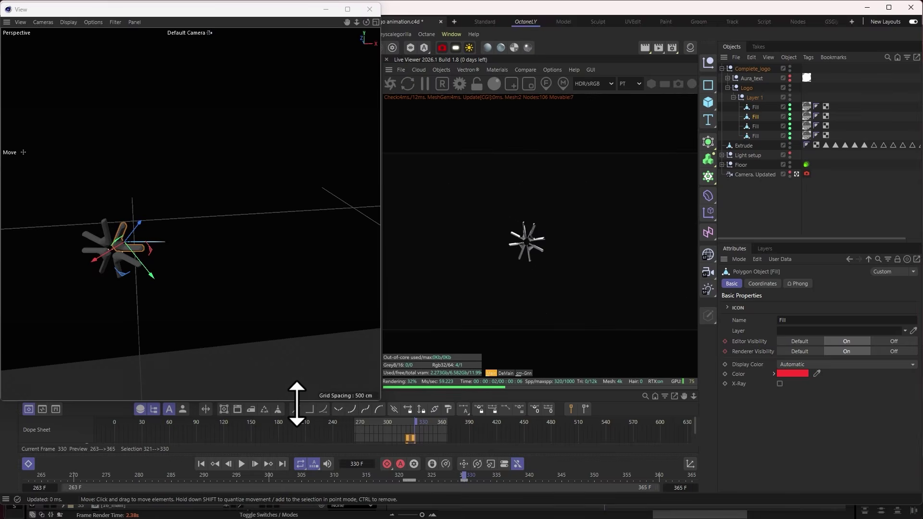
# Enlarge the Dope Sheet and show the keyframes of all four Fill pieces at a closer time scale
pyautogui.moveTo(295, 399); pyautogui.dragTo(295, 239)
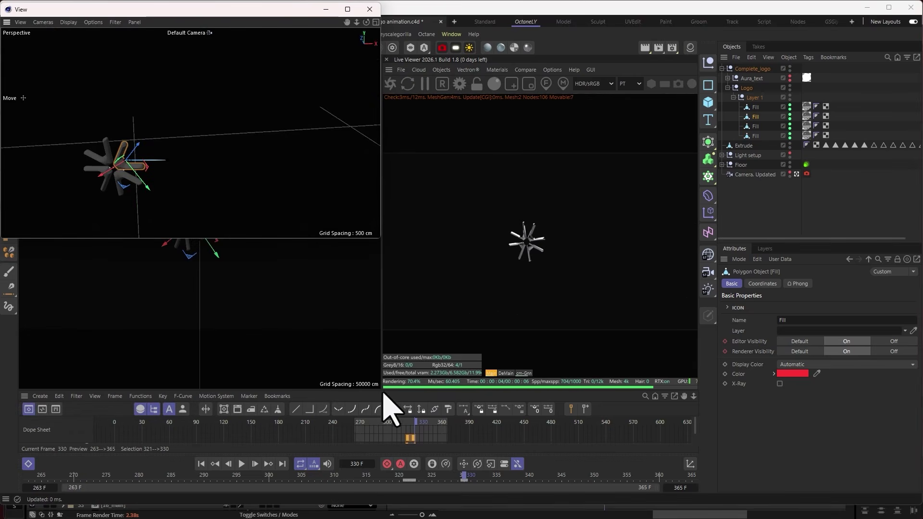
pyautogui.moveTo(385, 392); pyautogui.dragTo(385, 257)
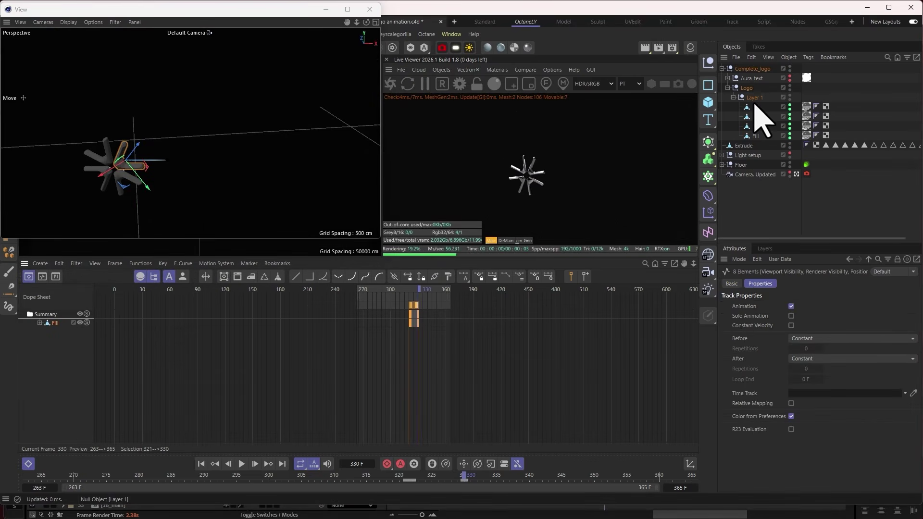
pyautogui.keyDown('shift'); pyautogui.click(756, 135); pyautogui.keyUp('shift')
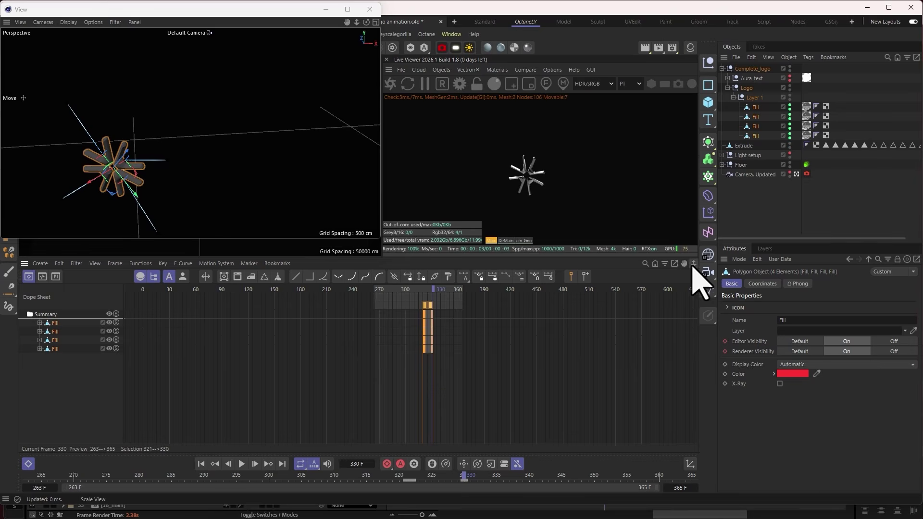
pyautogui.moveTo(693, 265); pyautogui.dragTo(621, 283)
# Scrub the Fill pieces' rotation animation to frame 330 and the Layer 1 null's animation to frame 350
pyautogui.click(68, 358)
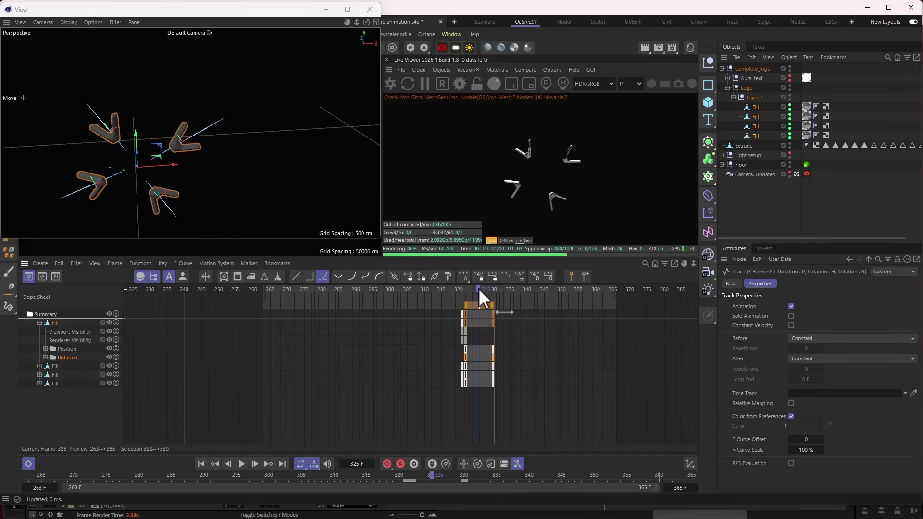
pyautogui.moveTo(478, 289)
pyautogui.mouseDown()
pyautogui.moveTo(494, 290)
pyautogui.moveTo(462, 288)
pyautogui.moveTo(494, 288)
pyautogui.mouseUp()
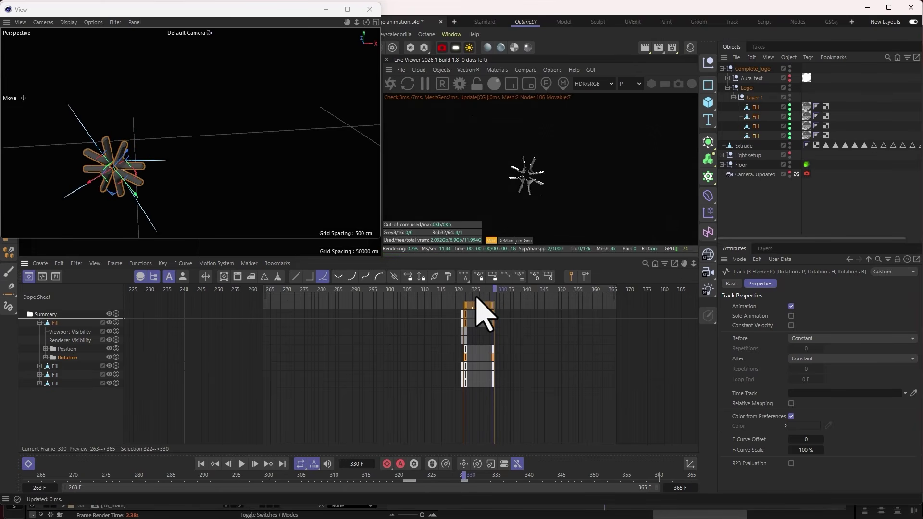
pyautogui.click(753, 98)
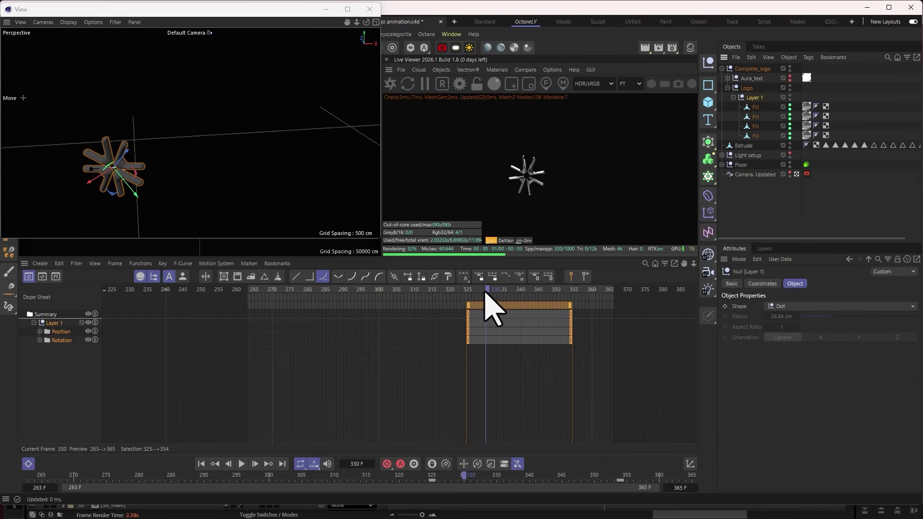
pyautogui.moveTo(487, 288); pyautogui.dragTo(557, 314)
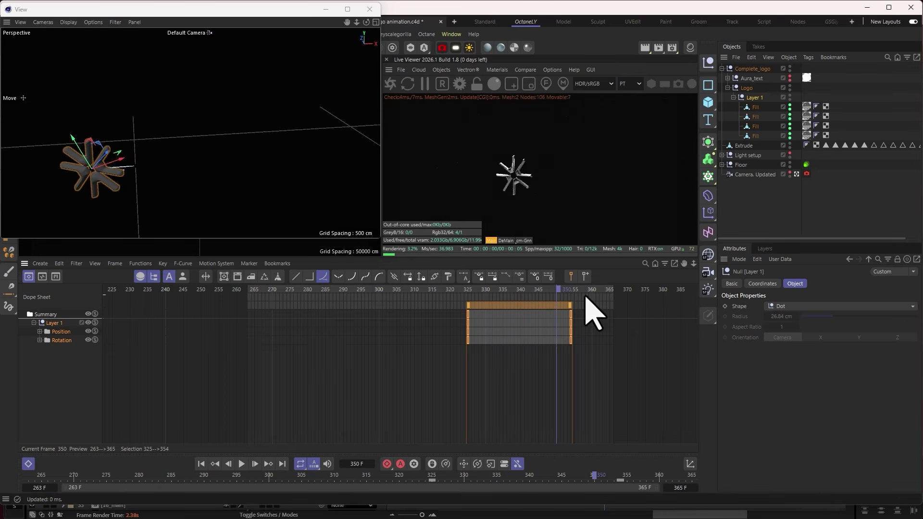
# Inspect the logo's OctMetal1 material in the Material Editor, close it and enlarge the Live Viewer and separate view window
pyautogui.click(690, 47)
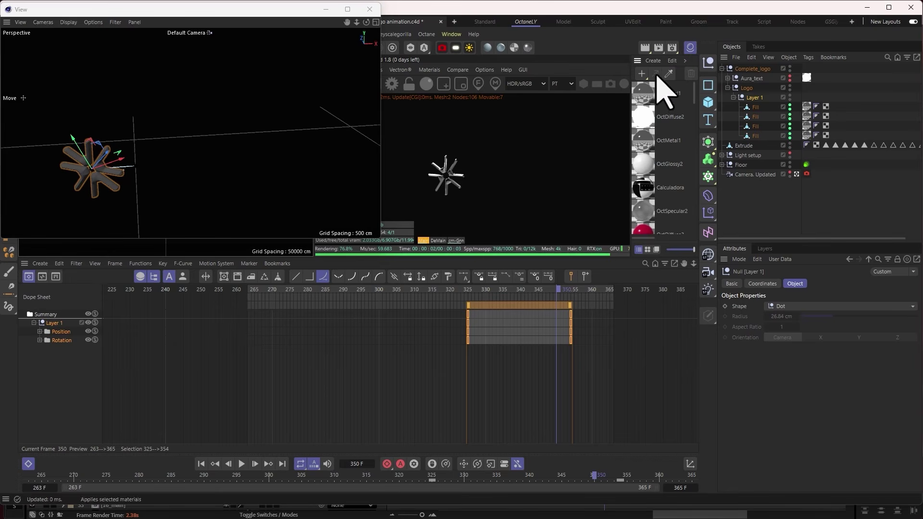
pyautogui.click(806, 109)
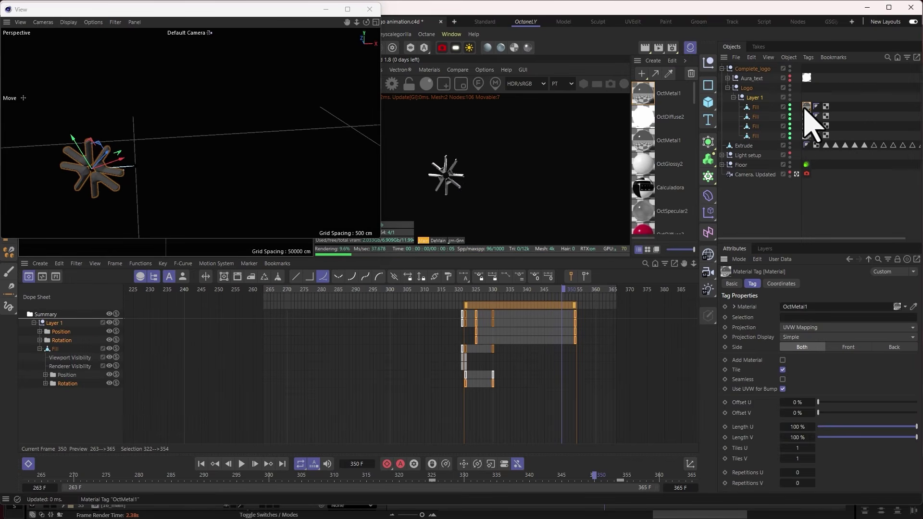
pyautogui.click(668, 96)
pyautogui.doubleClick(661, 96)
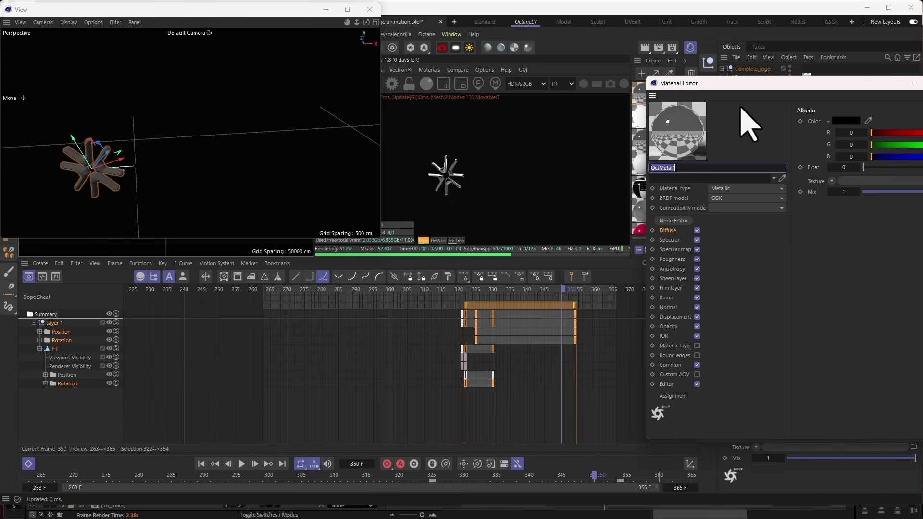
pyautogui.moveTo(744, 85); pyautogui.dragTo(646, 80)
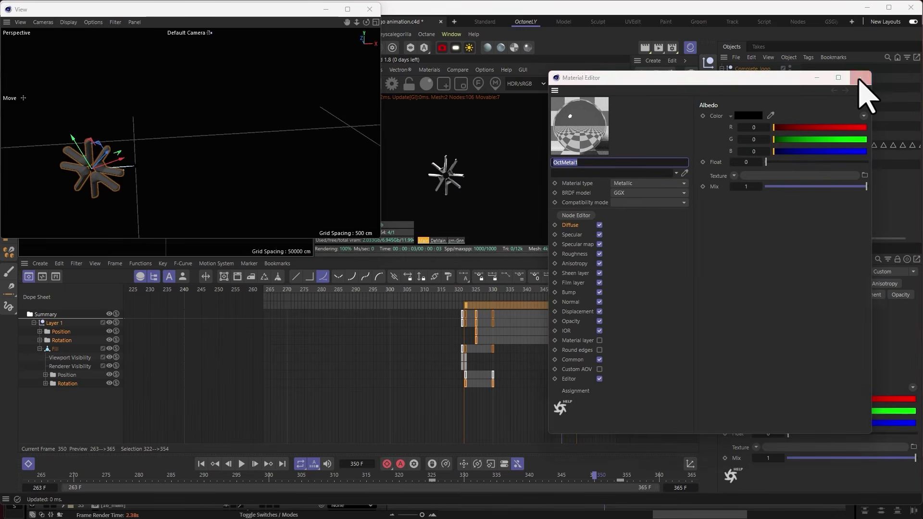
pyautogui.click(861, 77)
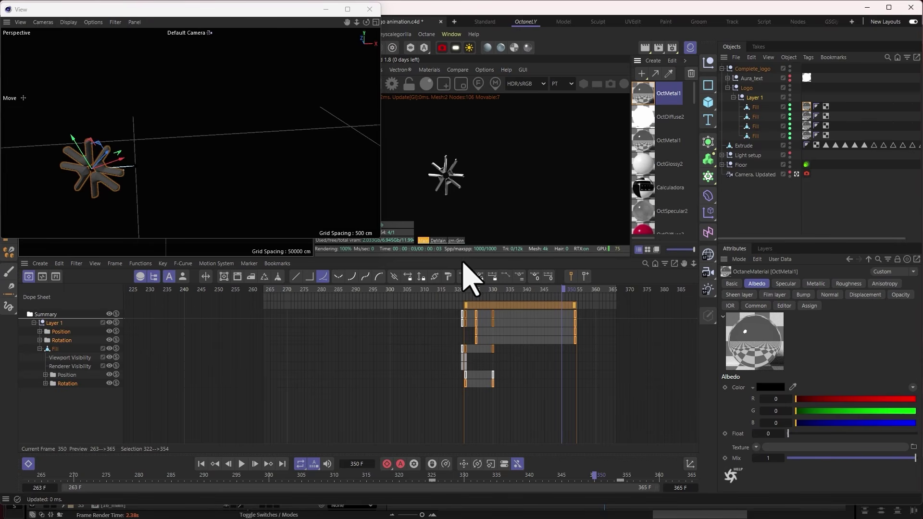
pyautogui.moveTo(463, 259); pyautogui.dragTo(469, 380)
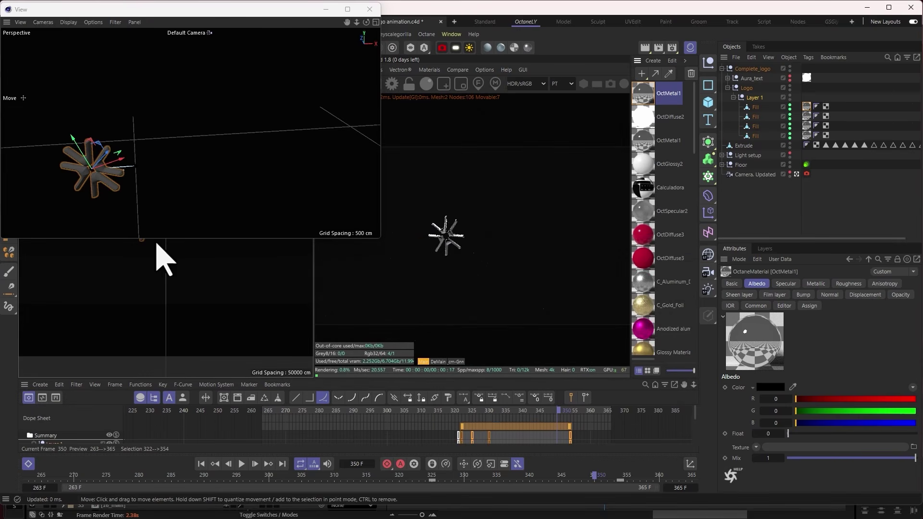
pyautogui.moveTo(158, 242); pyautogui.dragTo(175, 437)
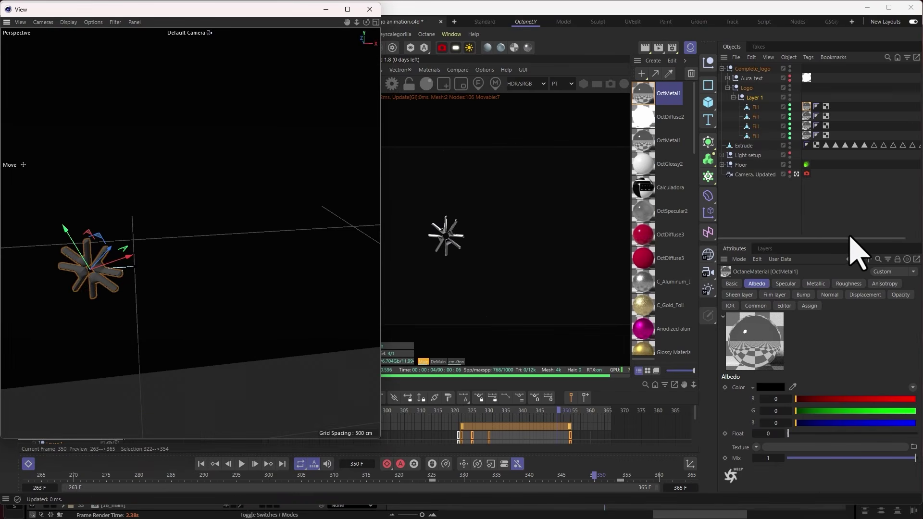
# Switch to After Effects and go to 0:00:16:17 of the logo reveal in the SCENE01 timeline
pyautogui.hotkey('alt', 'Tab')
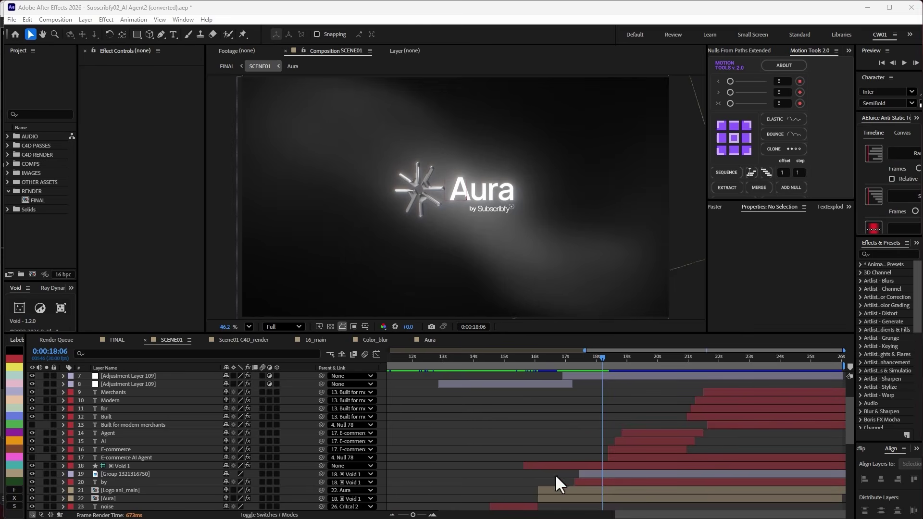
pyautogui.moveTo(645, 513); pyautogui.dragTo(445, 445)
pyautogui.scroll(-5, 446, 437)
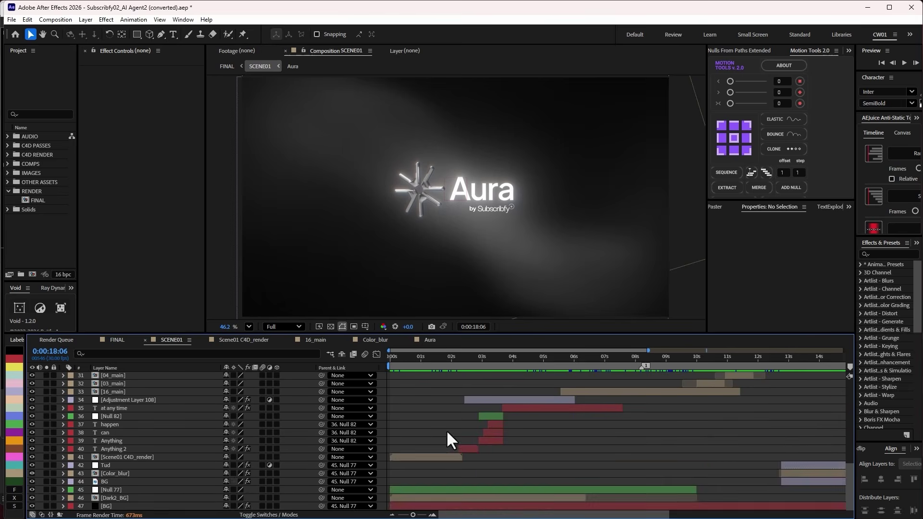
pyautogui.moveTo(821, 463); pyautogui.dragTo(693, 396, button='middle')
pyautogui.click(696, 364)
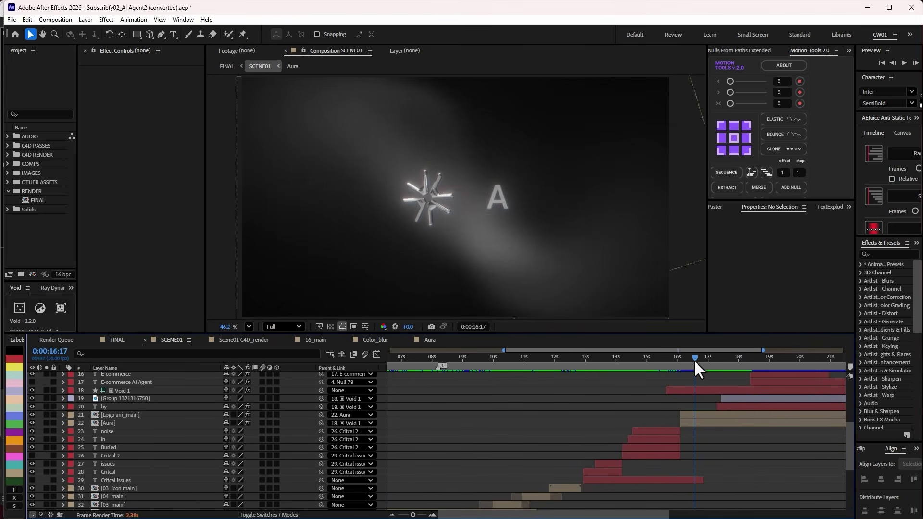
# Solo the Logo ani_main layer and inspect its animation frames up close back to 0:00:16:12
pyautogui.click(103, 415)
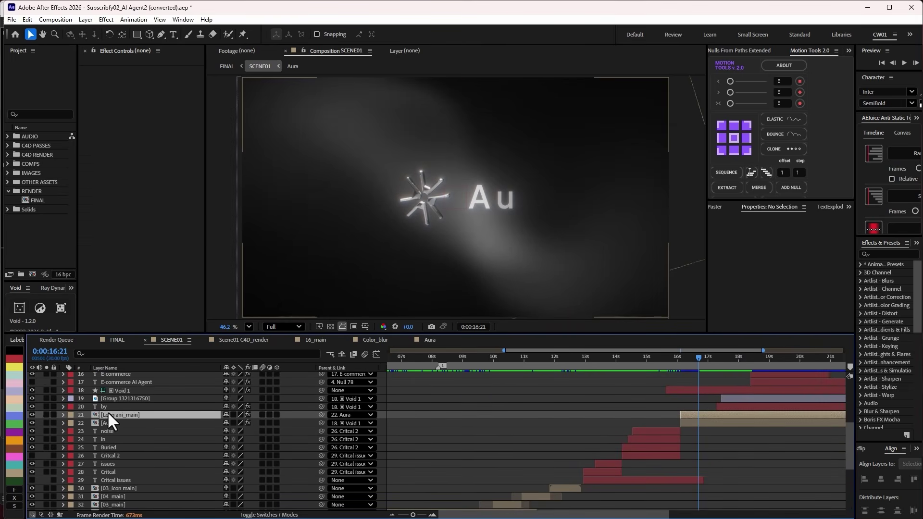
pyautogui.click(46, 415)
pyautogui.moveTo(689, 368)
pyautogui.mouseDown()
pyautogui.moveTo(738, 367)
pyautogui.moveTo(692, 367)
pyautogui.mouseUp()
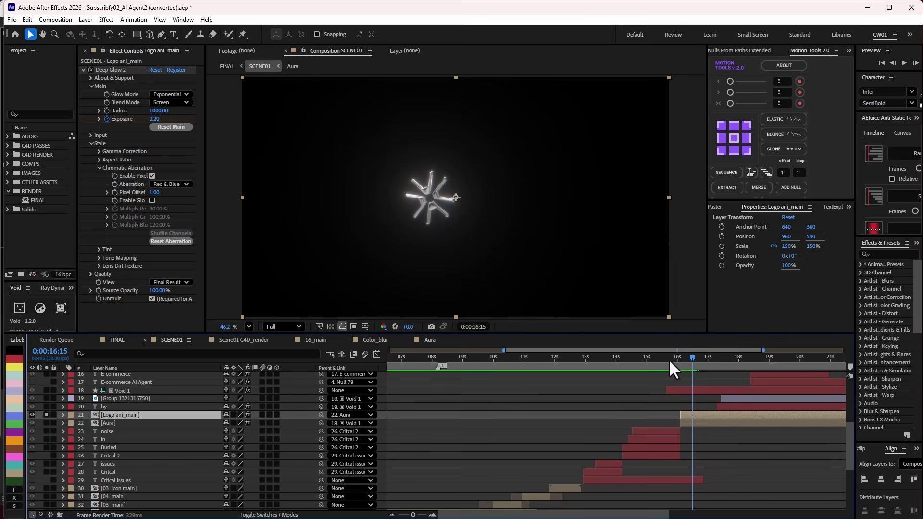
pyautogui.scroll(6, 435, 201)
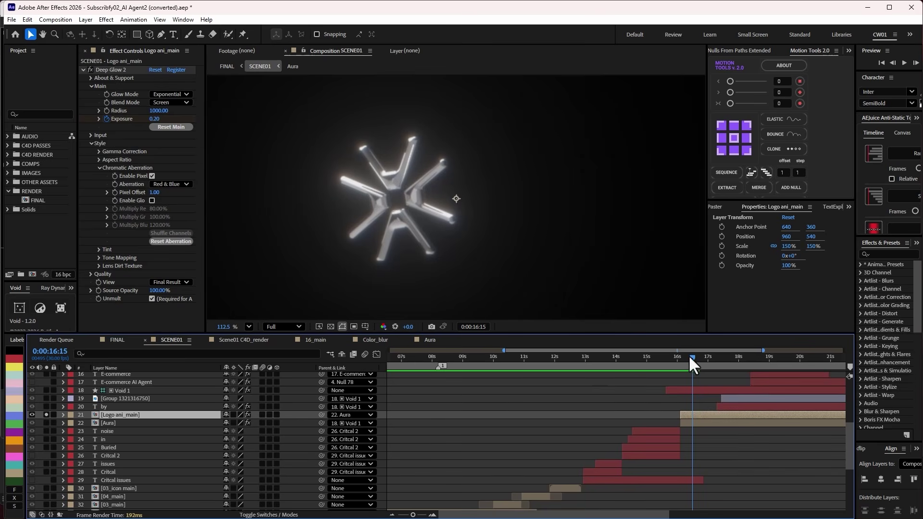
pyautogui.moveTo(693, 363)
pyautogui.mouseDown()
pyautogui.moveTo(677, 356)
pyautogui.moveTo(693, 364)
pyautogui.mouseUp()
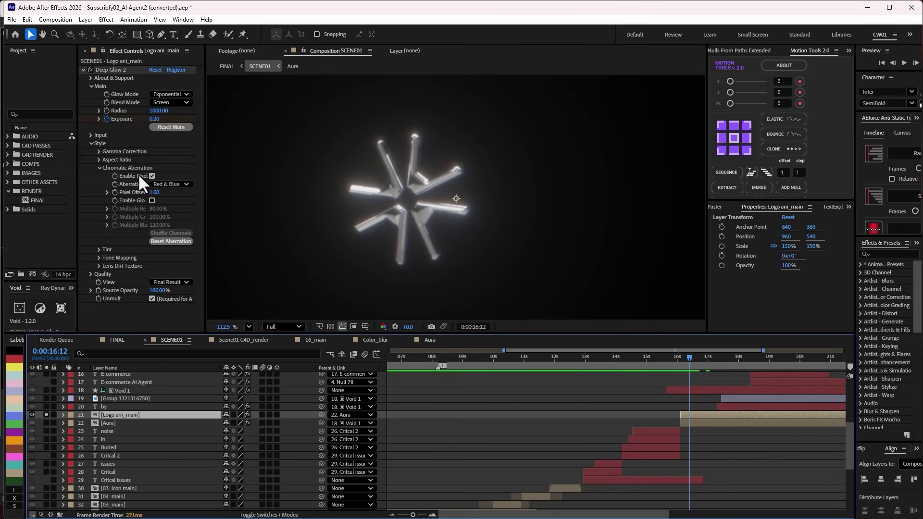
# Compare the Logo ani_main layer with Deep Glow 2's pixel chromatic aberration switched off and on again
pyautogui.click(102, 173)
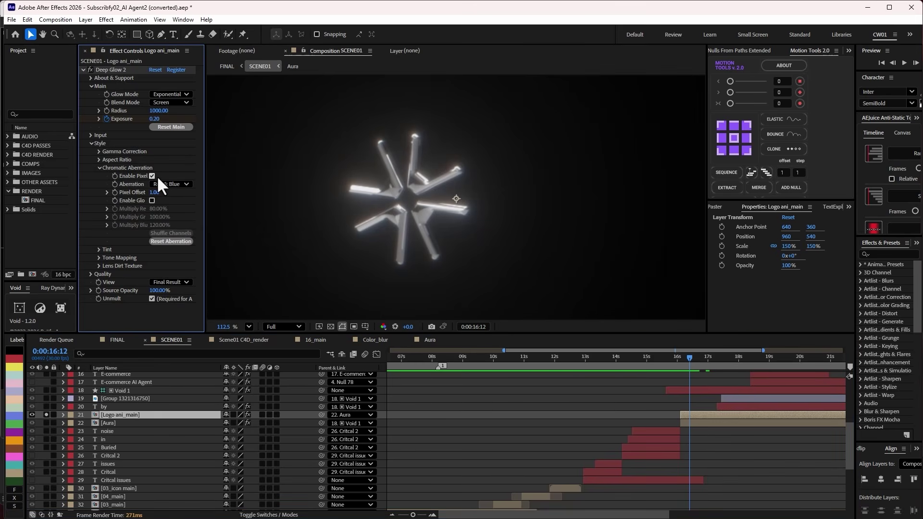
pyautogui.click(152, 176)
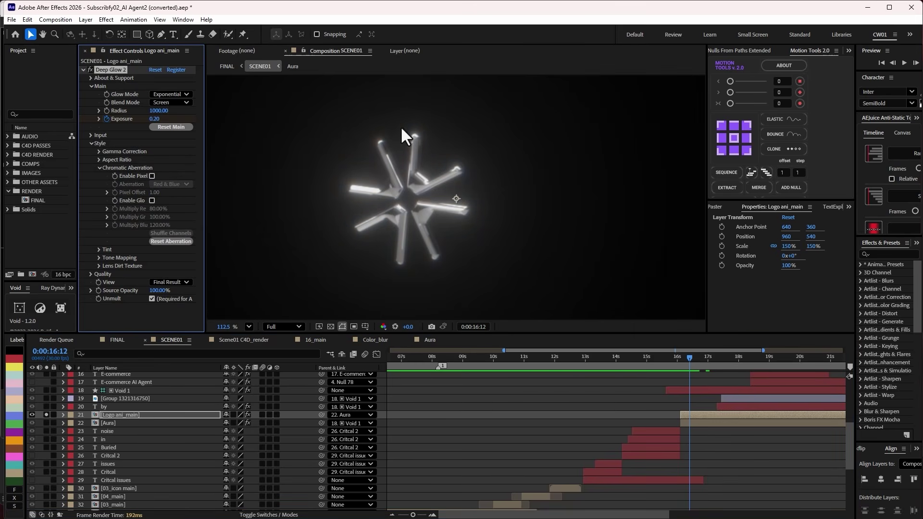
pyautogui.scroll(1, 421, 193)
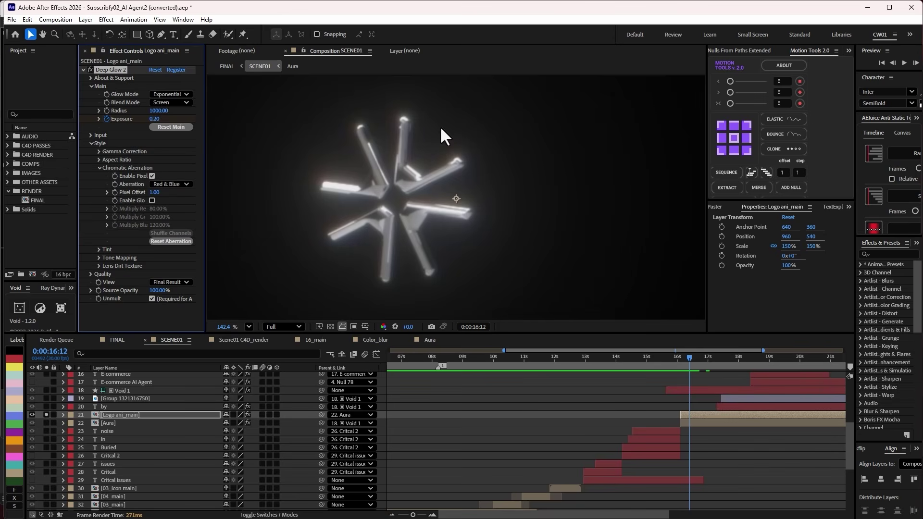
pyautogui.scroll(-12, 449, 195)
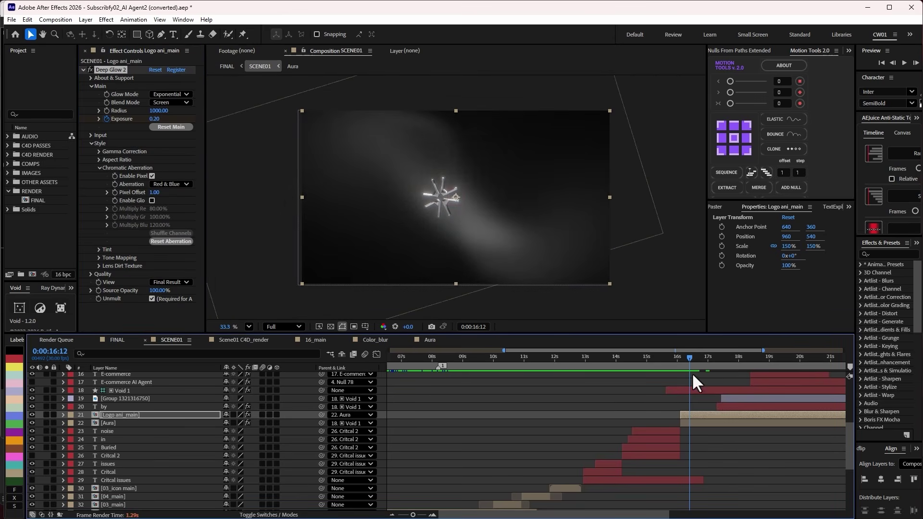
# Scrub SCENE01 to 0:00:16:28, open the Aura precomp and scrub its letter animation to 0:00:19:16
pyautogui.moveTo(690, 366); pyautogui.dragTo(707, 364)
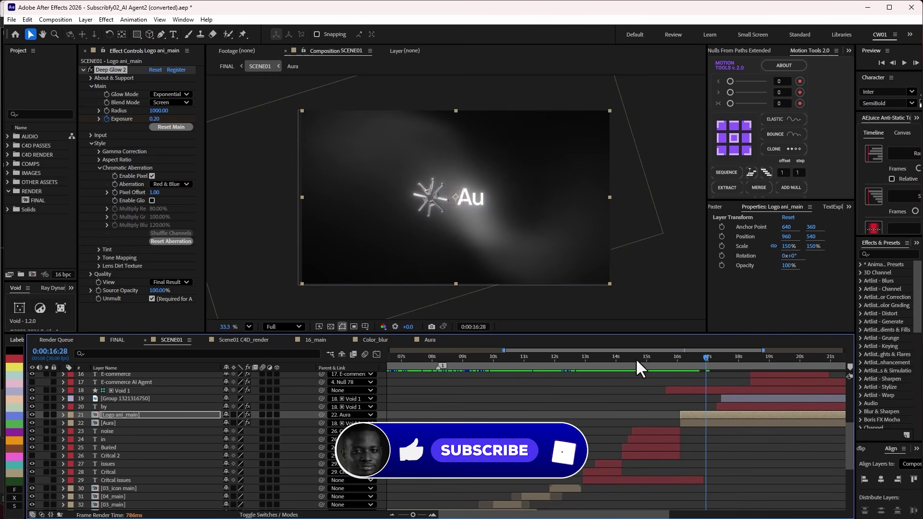
pyautogui.doubleClick(703, 423)
pyautogui.moveTo(459, 361); pyautogui.dragTo(480, 361)
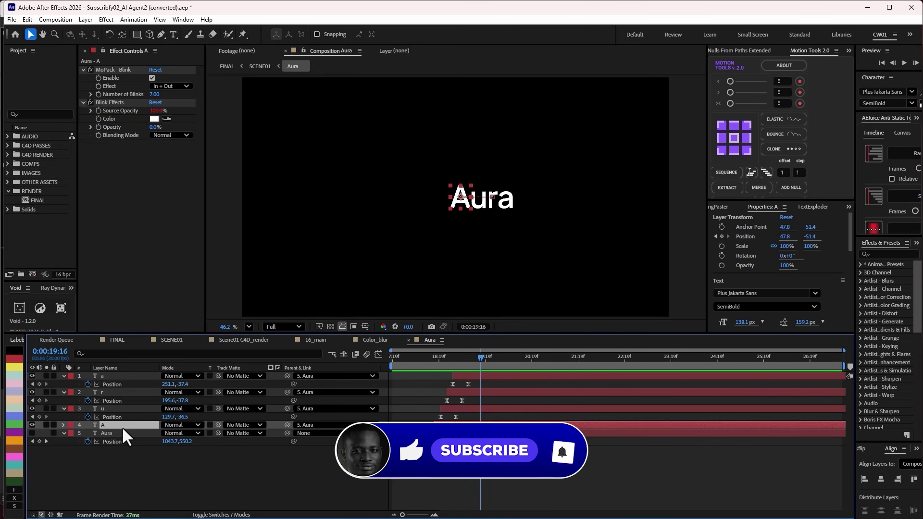
# Inspect the letter layers' effects and Position keyframes and the Aura parent text layer, scrubbing to 0:00:20:05
pyautogui.click(121, 377)
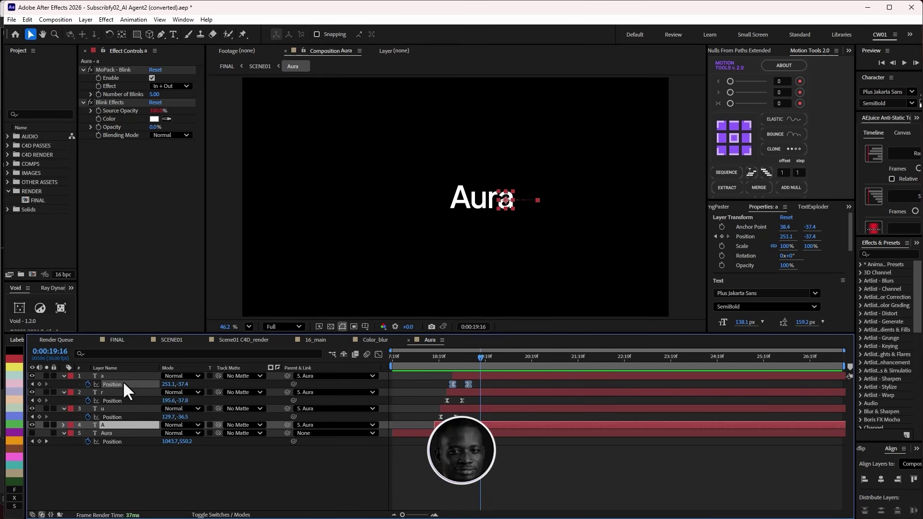
pyautogui.keyDown('shift'); pyautogui.click(114, 417); pyautogui.keyUp('shift')
pyautogui.click(114, 433)
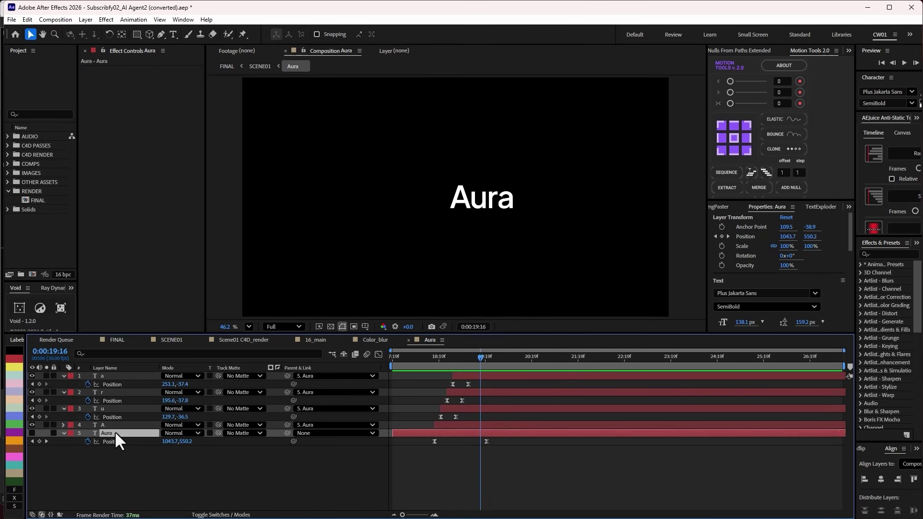
pyautogui.click(32, 433)
pyautogui.moveTo(447, 360); pyautogui.dragTo(509, 376)
pyautogui.click(474, 378)
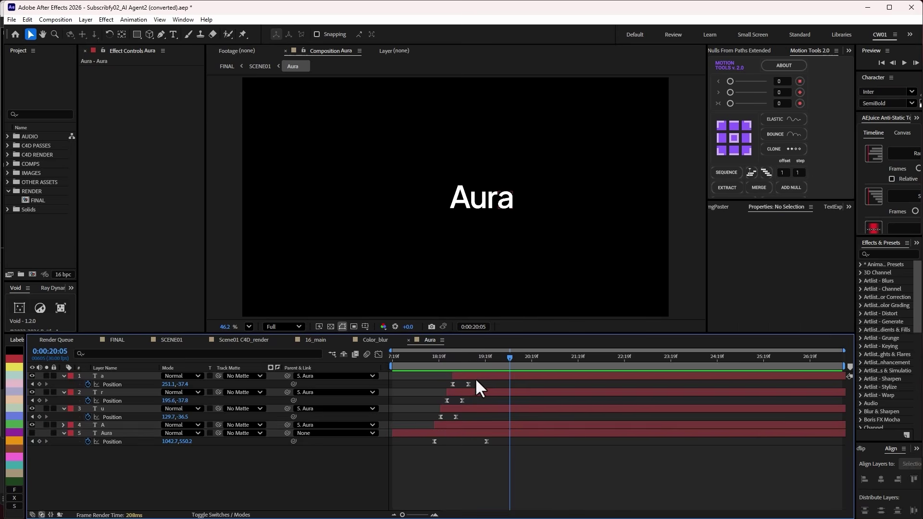
# Reveal the keyframes of the four letter layers a, r, u and A, and scrub their staggered reveal to 0:00:19:11
pyautogui.keyDown('shift'); pyautogui.click(446, 423); pyautogui.keyUp('shift')
pyautogui.press('u')
pyautogui.press('u')
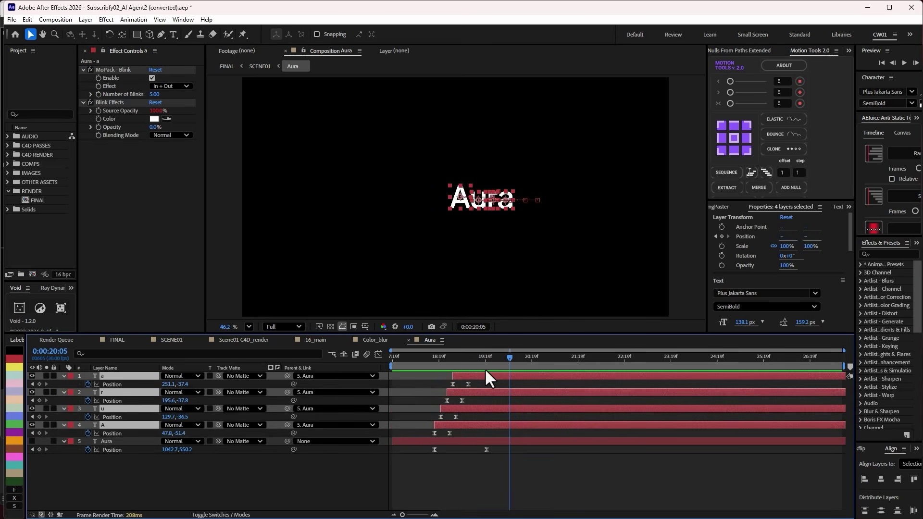
pyautogui.click(425, 390)
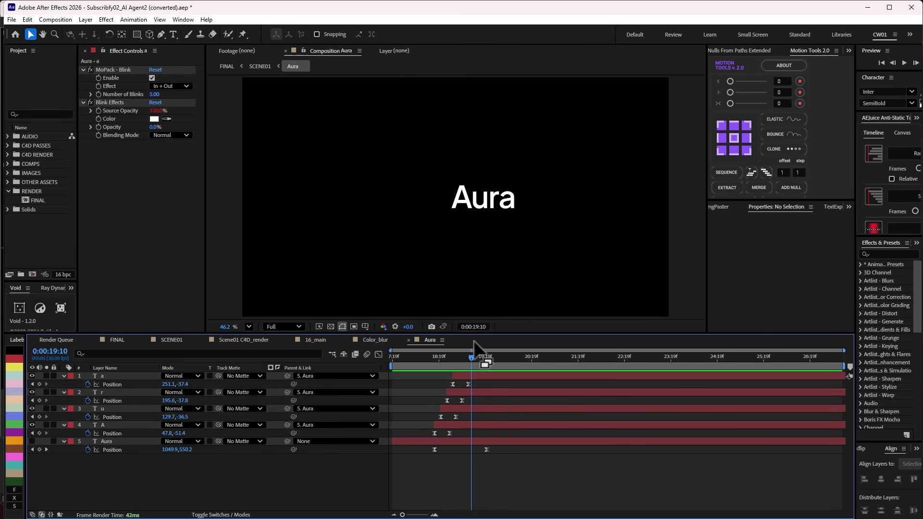
pyautogui.moveTo(494, 361); pyautogui.dragTo(455, 425)
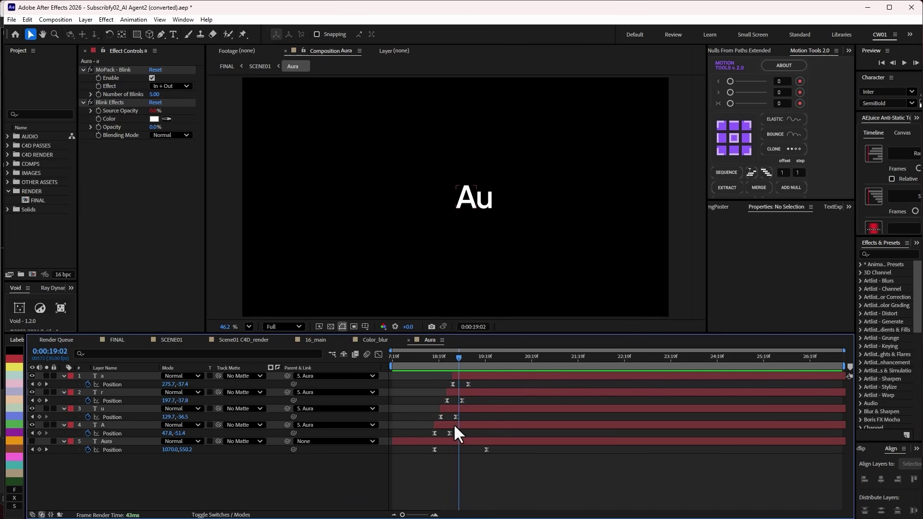
pyautogui.moveTo(454, 358); pyautogui.dragTo(471, 376)
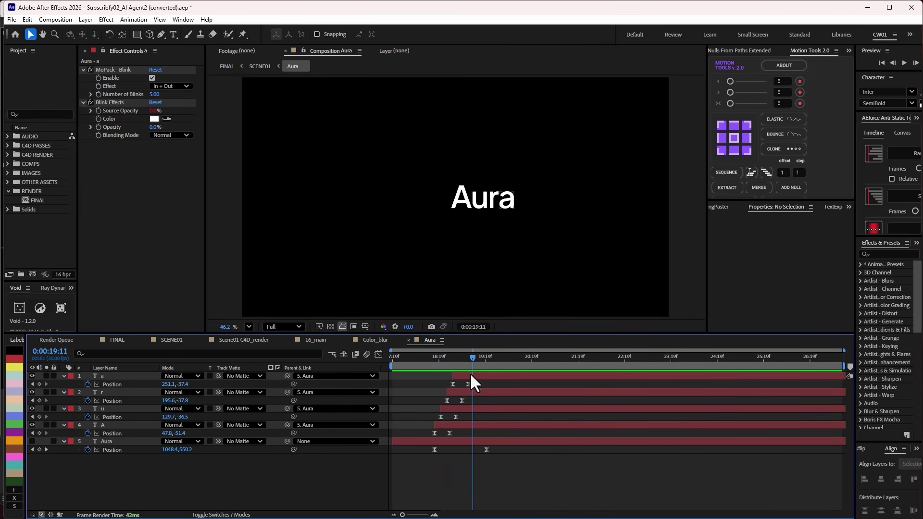
# Collapse the MoPack - Blink and Blink Effects settings on the letter a layer and scrub to 0:00:19:29
pyautogui.click(101, 70)
pyautogui.click(83, 70)
pyautogui.click(83, 77)
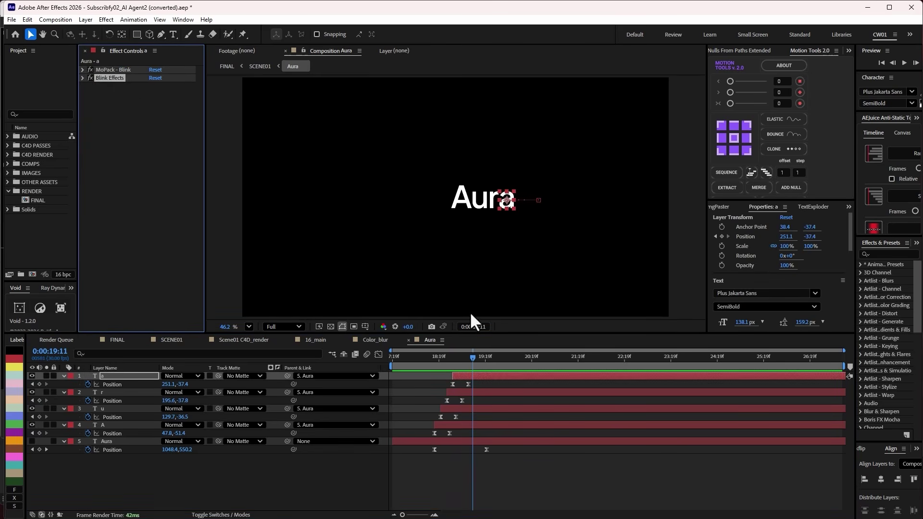
pyautogui.moveTo(480, 362); pyautogui.dragTo(506, 416)
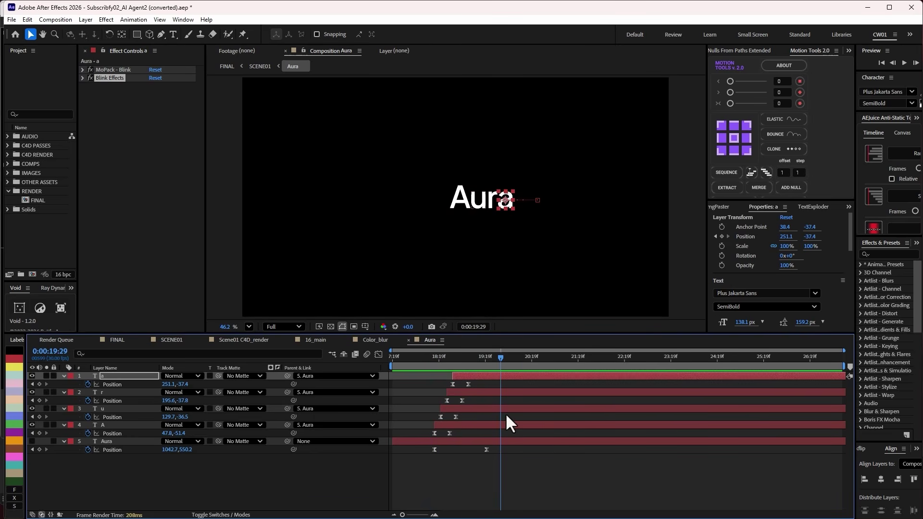
# Return to the SCENE01 composition and scrub the logo reveal to 0:00:18:02
pyautogui.click(551, 472)
pyautogui.press('Tab')
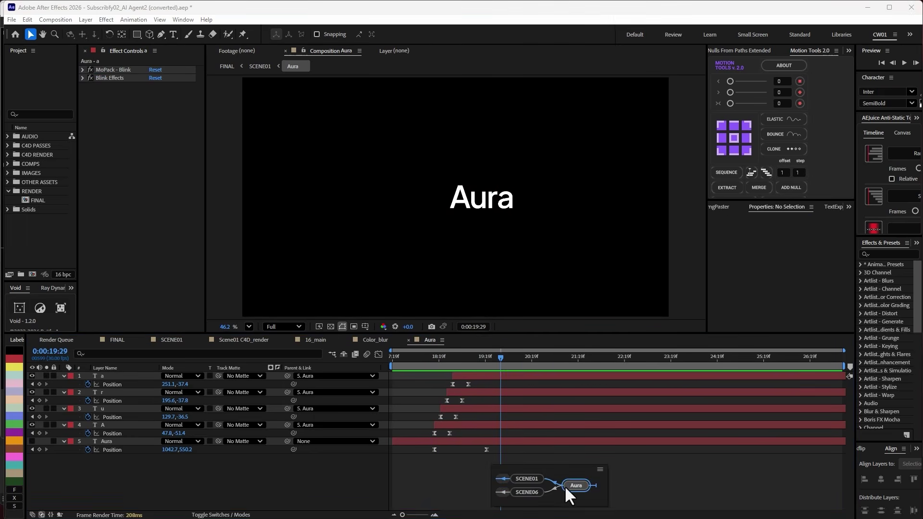
pyautogui.click(536, 480)
pyautogui.moveTo(707, 356); pyautogui.dragTo(742, 371)
pyautogui.scroll(2, 753, 370)
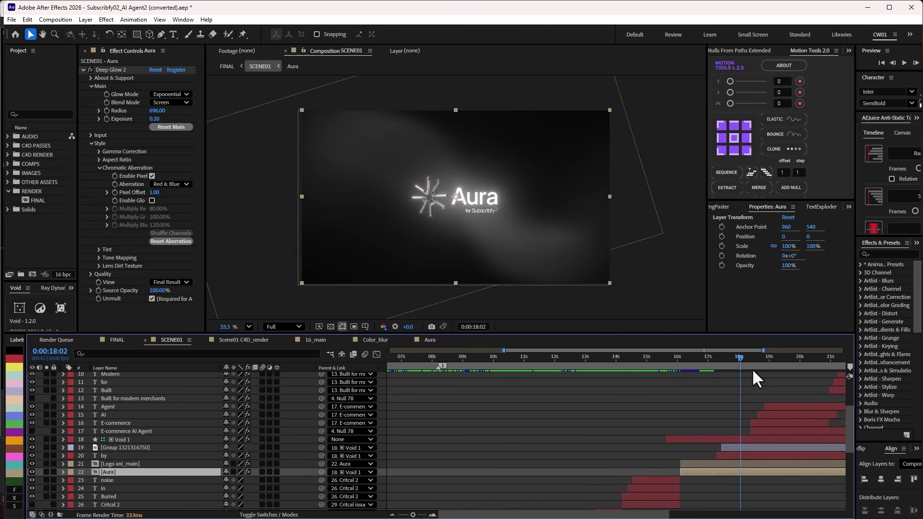
# Go to 0:00:18:19 and reveal the E-commerce text layer's Position keyframes
pyautogui.scroll(1, 759, 404)
pyautogui.keyDown('alt'); pyautogui.scroll(1, 760, 404); pyautogui.keyUp('alt')
pyautogui.moveTo(783, 395); pyautogui.dragTo(646, 361, button='middle')
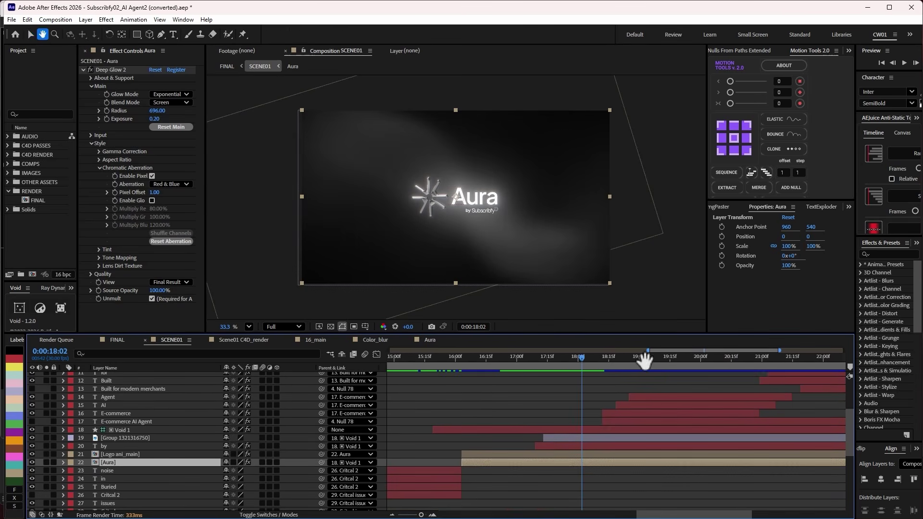
pyautogui.moveTo(589, 358); pyautogui.dragTo(617, 396)
pyautogui.click(124, 417)
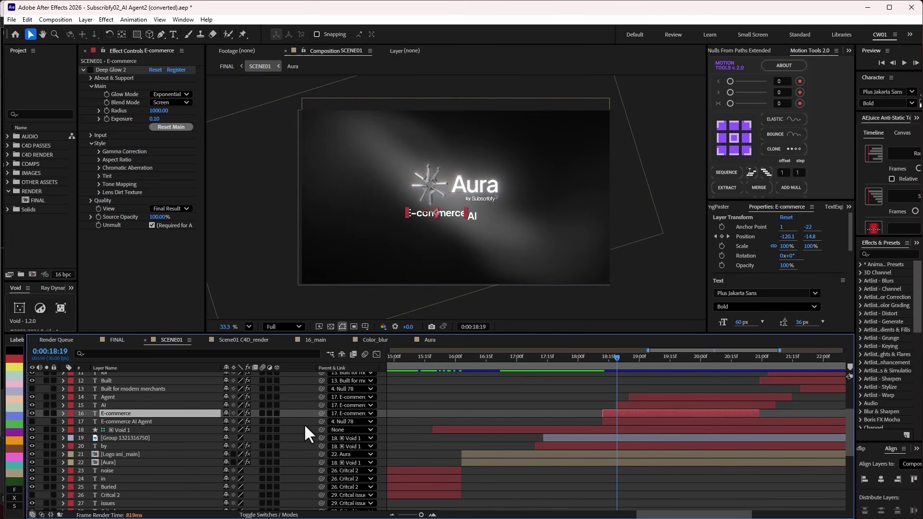
pyautogui.press('p')
# Scrub the E-commerce AI Agent tagline's word animation through to 0:00:20:13 and deselect the layer
pyautogui.moveTo(619, 359); pyautogui.dragTo(713, 397)
pyautogui.moveTo(752, 381); pyautogui.dragTo(623, 435, button='middle')
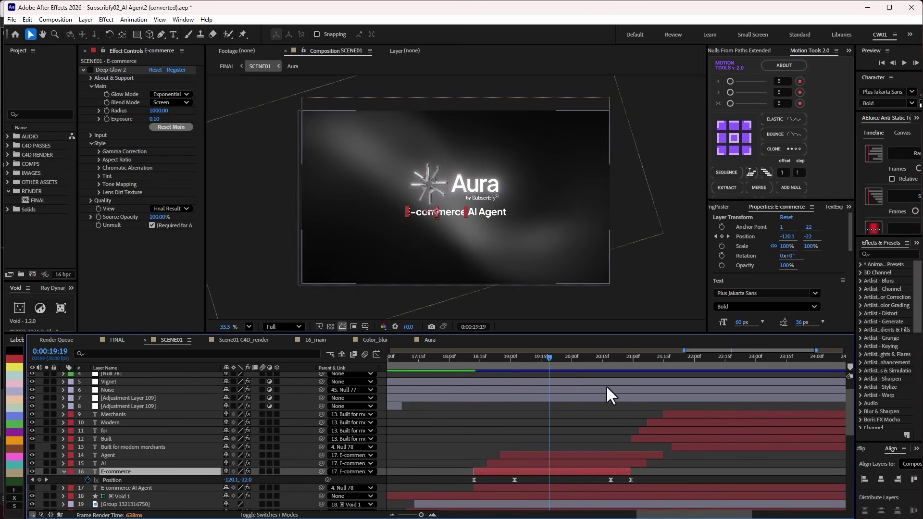
pyautogui.moveTo(574, 359); pyautogui.dragTo(598, 385)
pyautogui.click(612, 411)
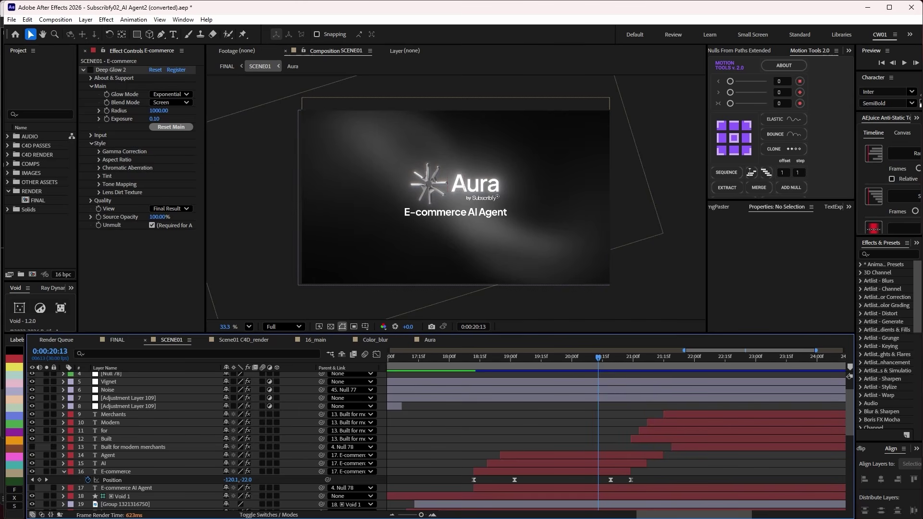
# Switch to the browser and review the Scene01 text animation part of the Appgen breakdown video on YouTube
pyautogui.hotkey('alt', 'Tab')
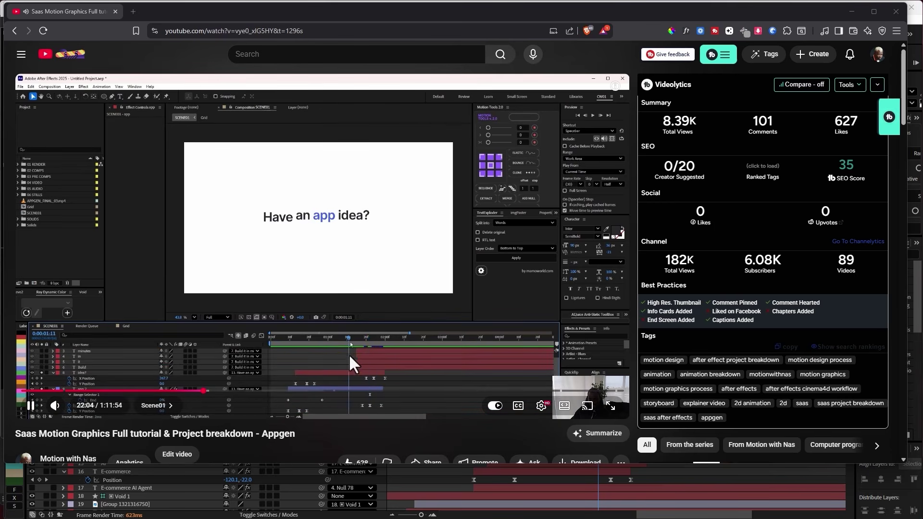
pyautogui.click(200, 391)
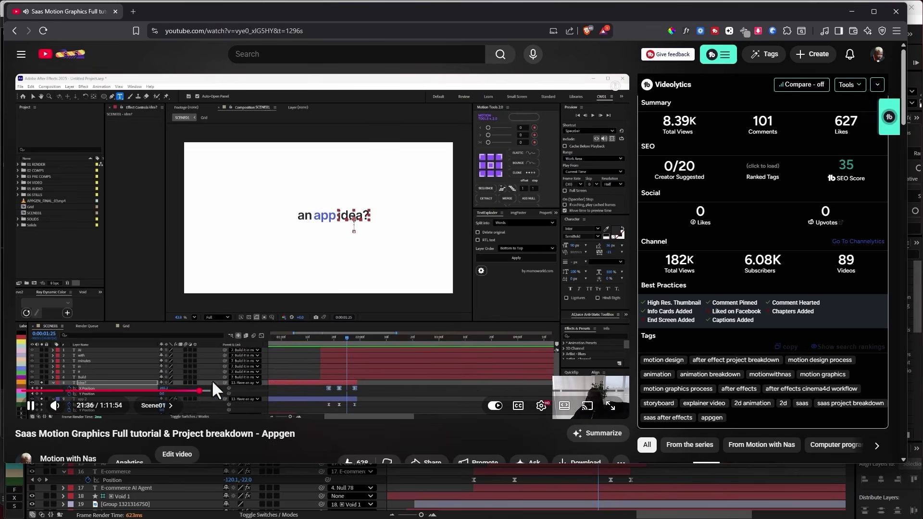
pyautogui.click(192, 391)
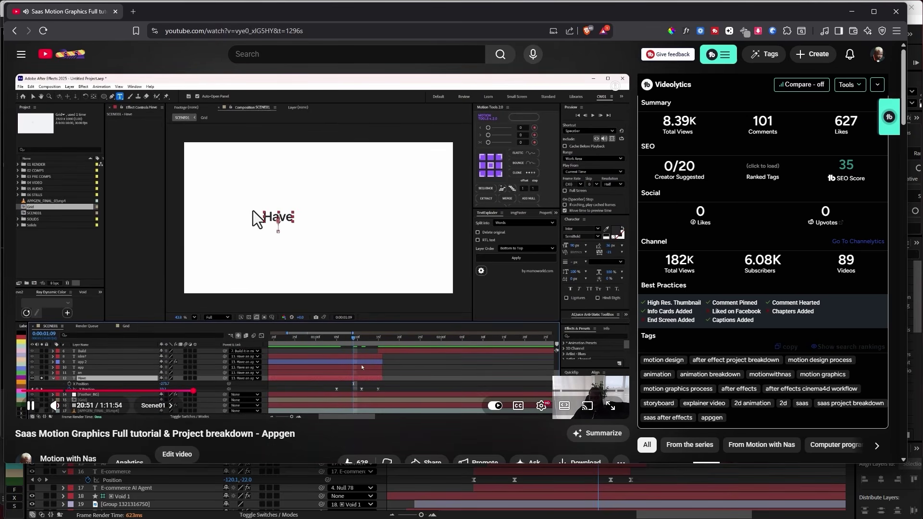
pyautogui.scroll(-2, 322, 296)
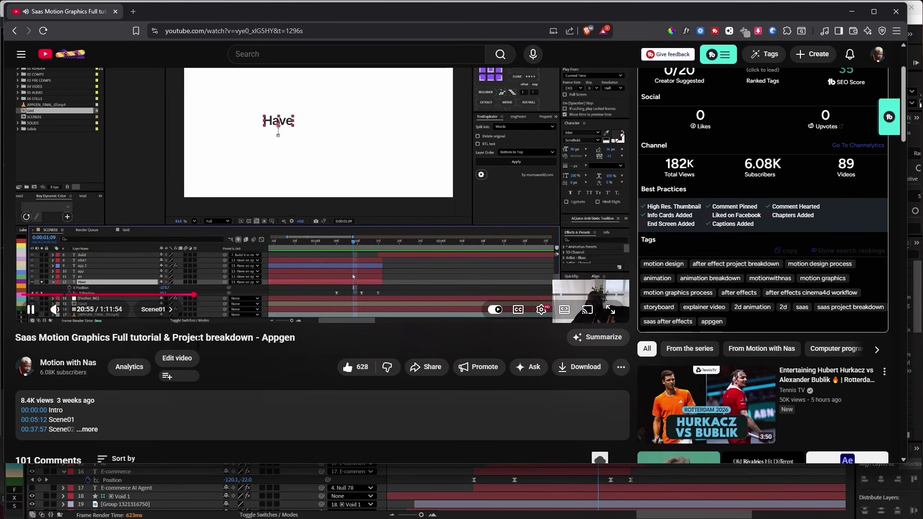
pyautogui.scroll(1, 489, 221)
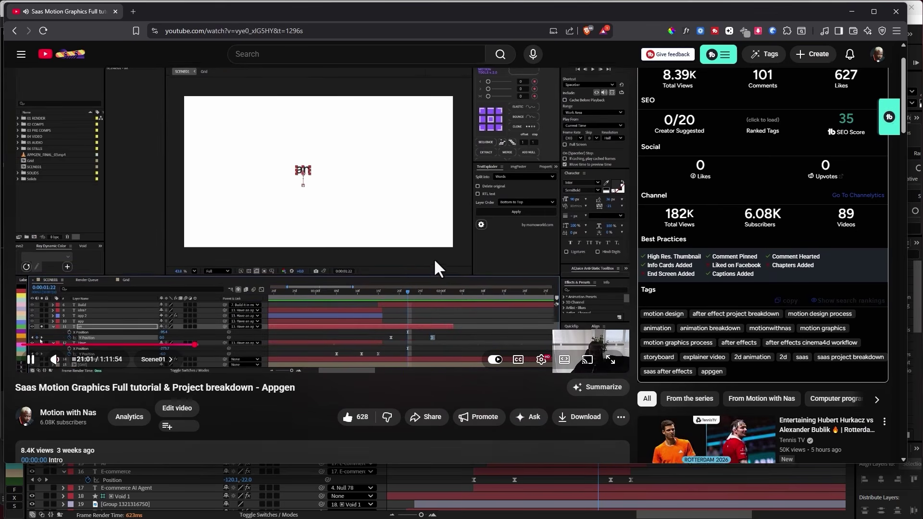
pyautogui.scroll(1, 435, 264)
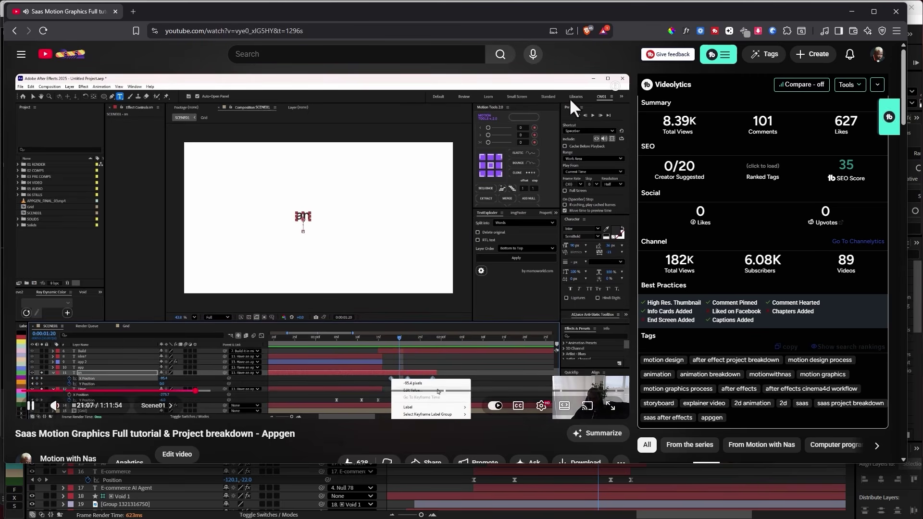
# Switch back to After Effects and go to the end of SCENE01 at 0:00:25:29 with its full timeline shown
pyautogui.hotkey('alt', 'Tab')
pyautogui.moveTo(608, 355); pyautogui.dragTo(839, 362)
pyautogui.keyDown('alt'); pyautogui.scroll(-5, 716, 425); pyautogui.keyUp('alt')
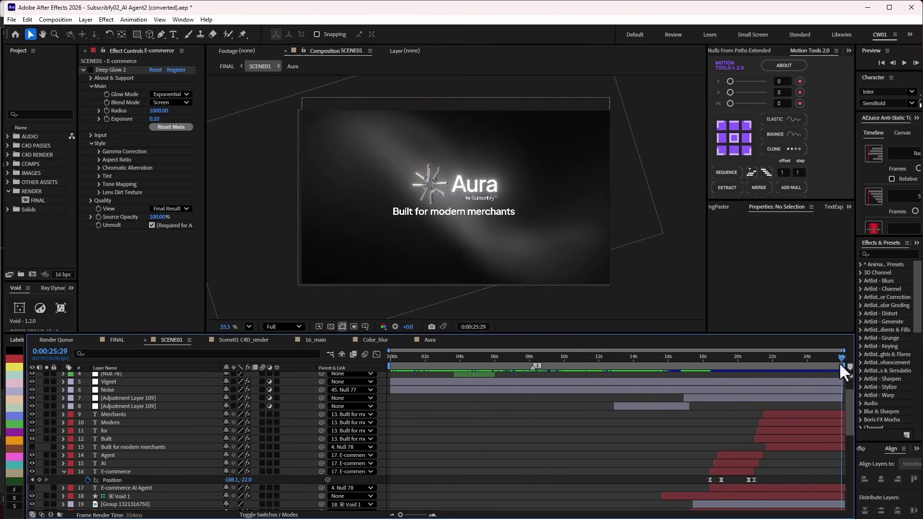
# Open the FINAL composition and go to the end of the SCENE01 layer at 0:00:25:14
pyautogui.press('Tab')
pyautogui.click(784, 374)
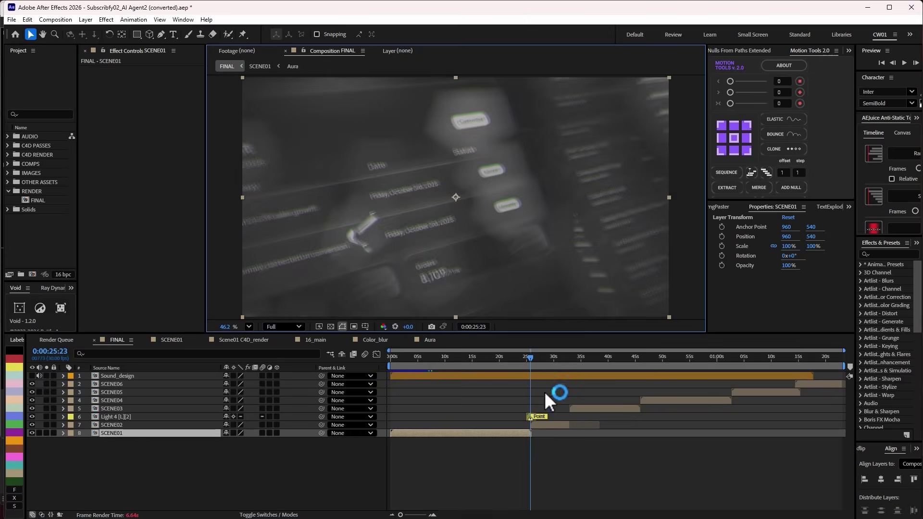
pyautogui.moveTo(519, 362)
pyautogui.mouseDown()
pyautogui.moveTo(532, 362)
pyautogui.moveTo(527, 367)
pyautogui.mouseUp()
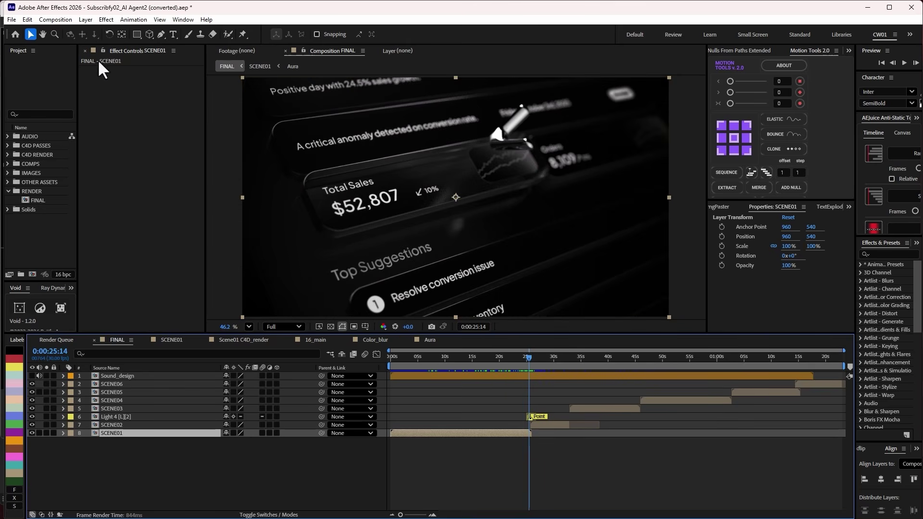
# Open the AtomX extension with its CrispyCut Transitions pack and move its window toward the screen's upper-left area
pyautogui.click(183, 20)
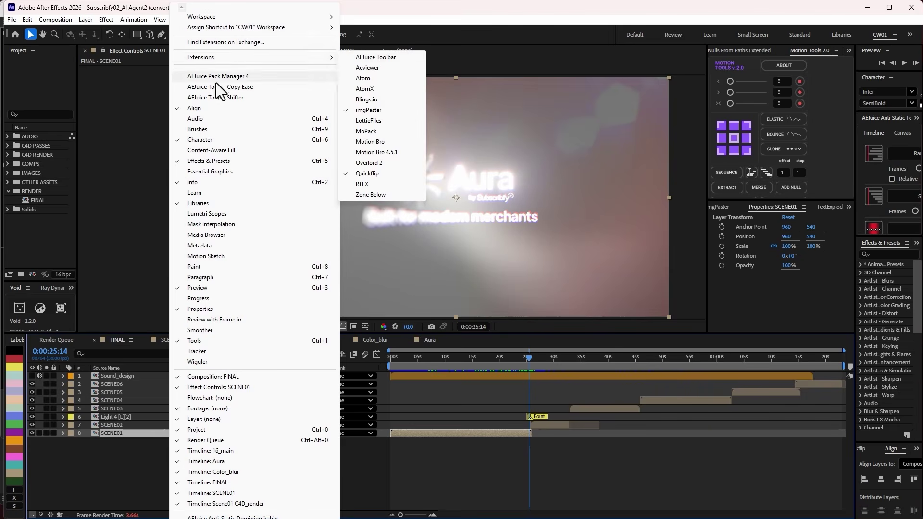
pyautogui.moveTo(250, 58)
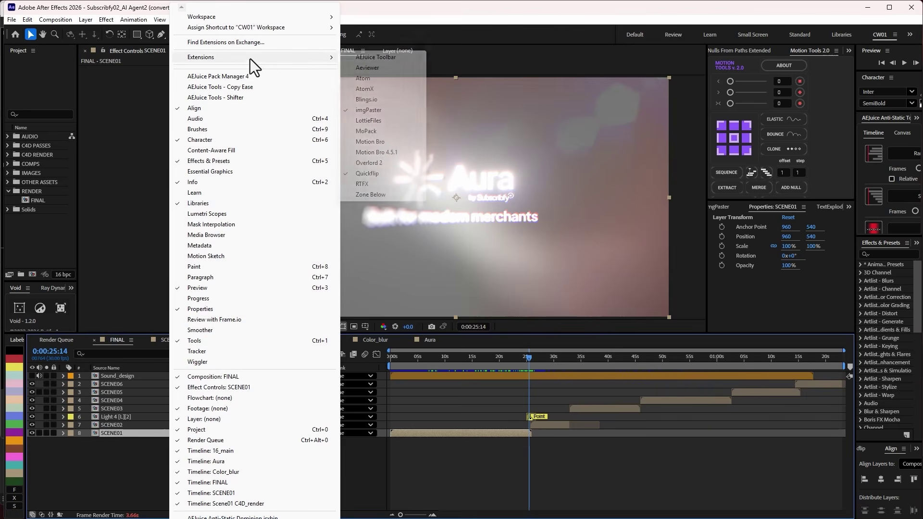
pyautogui.click(371, 89)
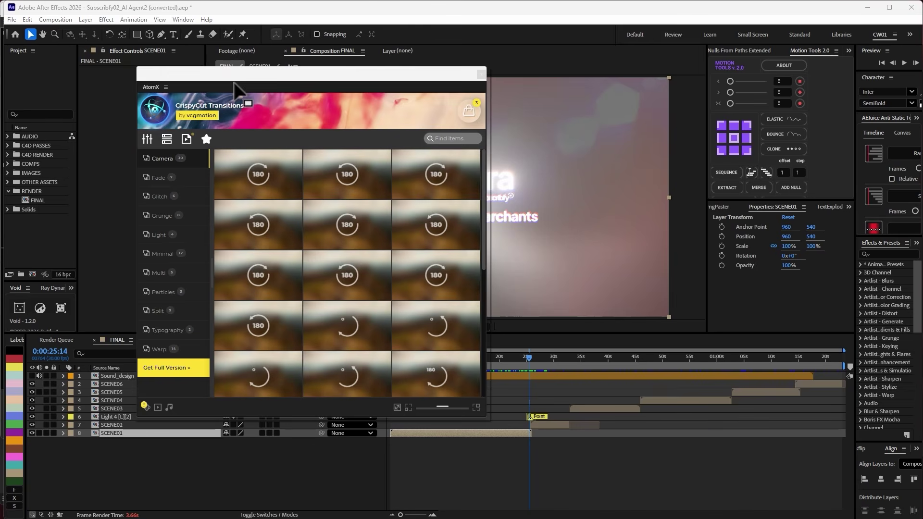
pyautogui.moveTo(241, 78); pyautogui.dragTo(186, 59)
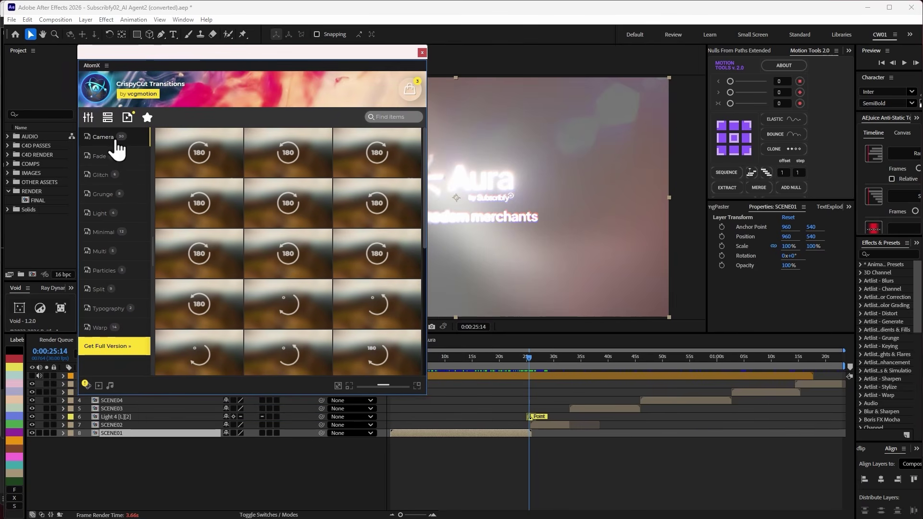
pyautogui.moveTo(324, 62)
pyautogui.mouseDown()
pyautogui.moveTo(340, 53)
pyautogui.moveTo(319, 48)
pyautogui.mouseUp()
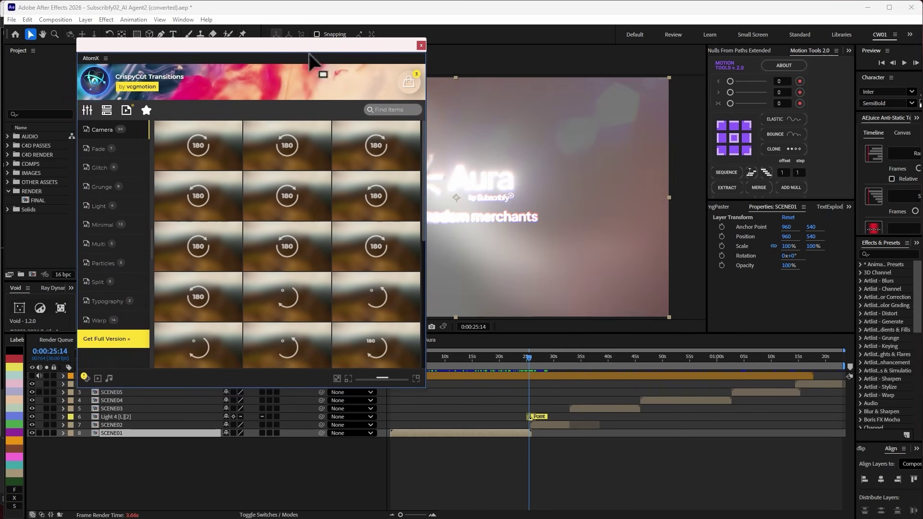
# Apply the Light 4 transition from the CrispyCut Light category to FINAL as a layer above SCENE03
pyautogui.click(107, 169)
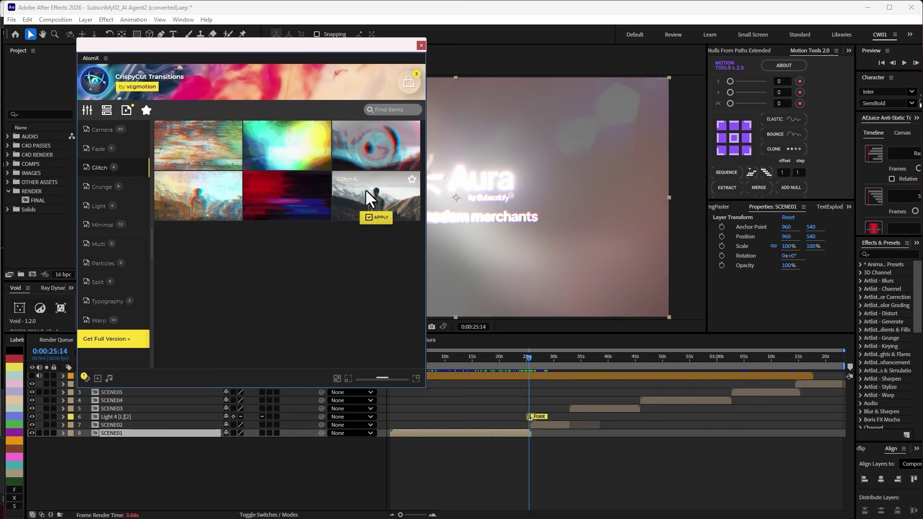
pyautogui.click(98, 208)
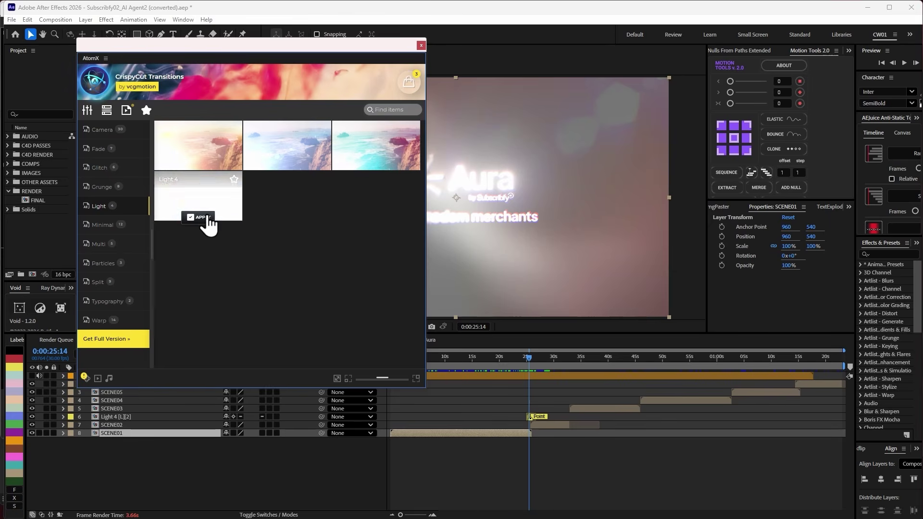
pyautogui.click(600, 407)
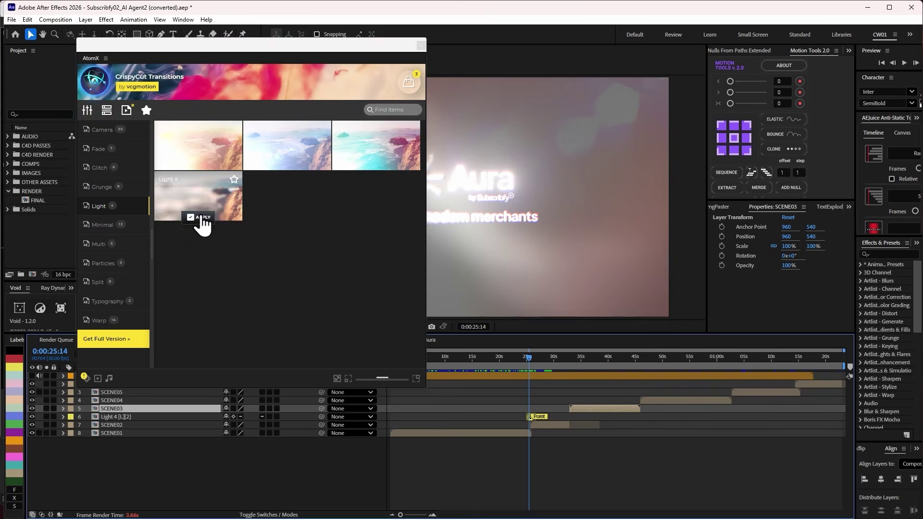
pyautogui.click(202, 217)
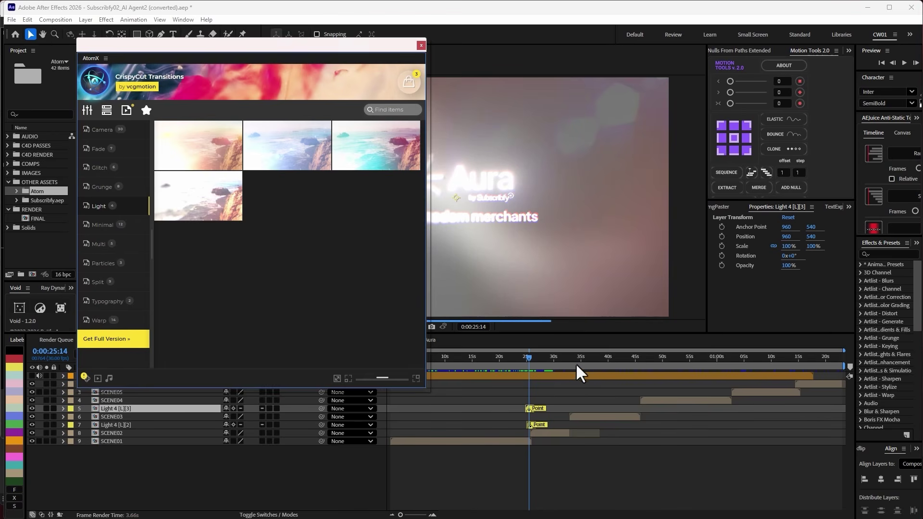
# Move the new Light 4 layer to span the cut between SCENE02 and SCENE03, just before 0:00:33
pyautogui.moveTo(573, 361); pyautogui.dragTo(566, 360)
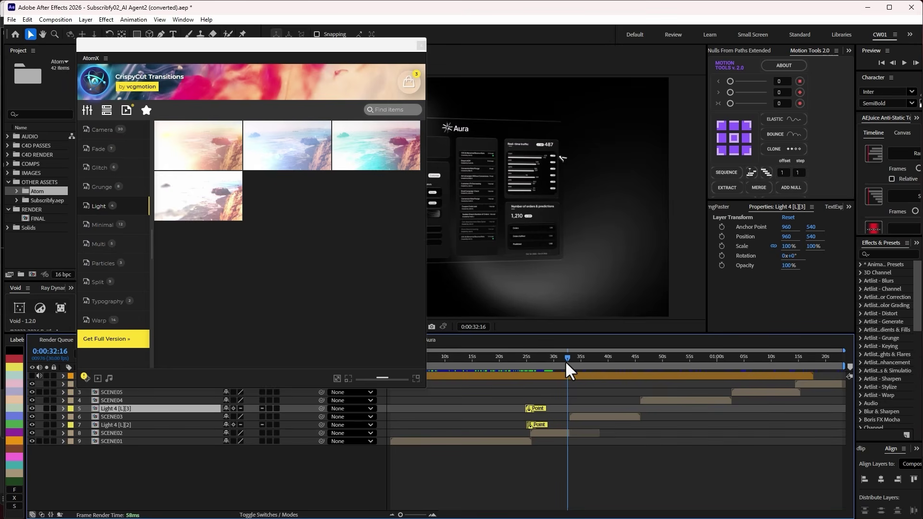
pyautogui.moveTo(534, 408); pyautogui.dragTo(575, 408)
pyautogui.keyDown('alt'); pyautogui.scroll(5, 515, 377); pyautogui.keyUp('alt')
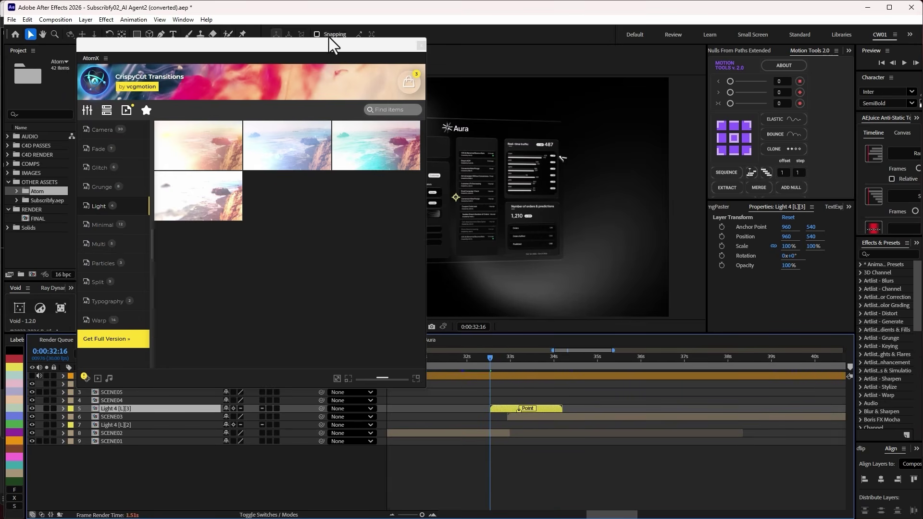
pyautogui.moveTo(305, 46); pyautogui.dragTo(174, 46)
pyautogui.click(505, 410)
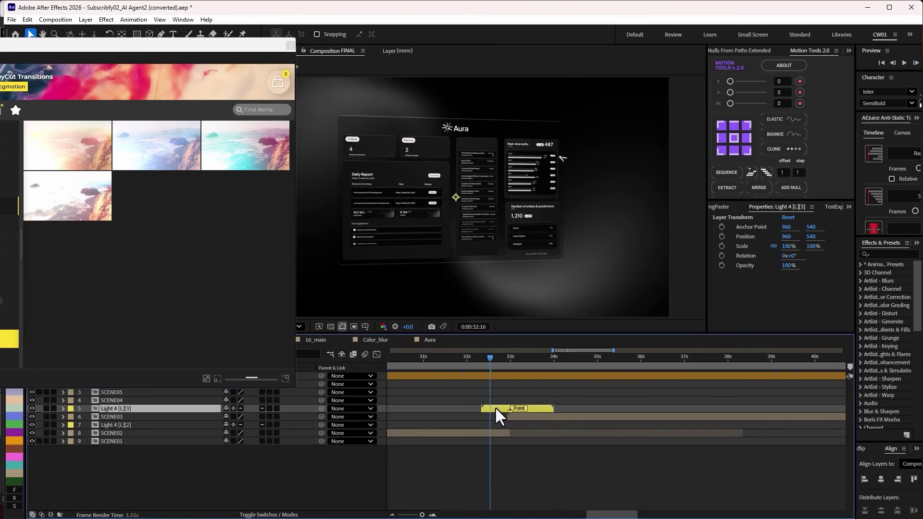
# Preview the SCENE02 to SCENE03 transition in FINAL from 0:00:30:12 onward with the composition view uncovered
pyautogui.keyDown('alt'); pyautogui.scroll(-5, 510, 416); pyautogui.keyUp('alt')
pyautogui.click(523, 363)
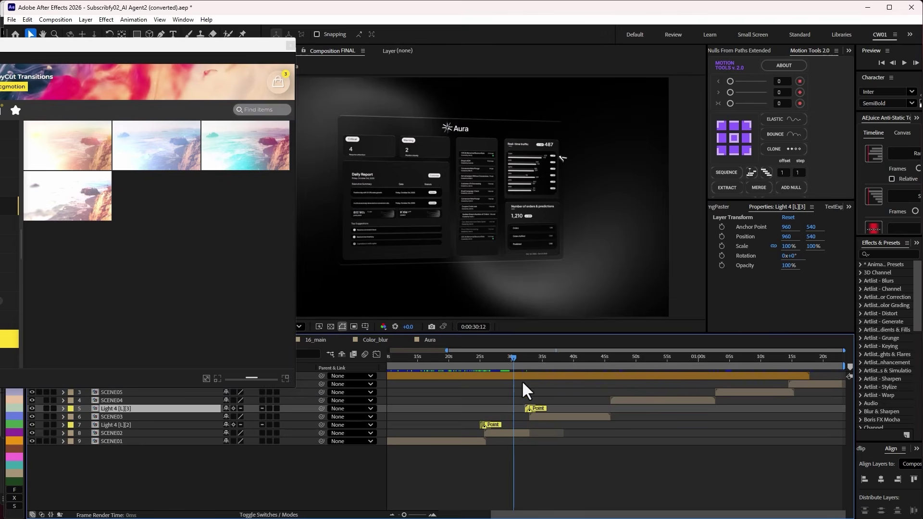
pyautogui.click(580, 472)
pyautogui.moveTo(521, 359); pyautogui.dragTo(530, 357)
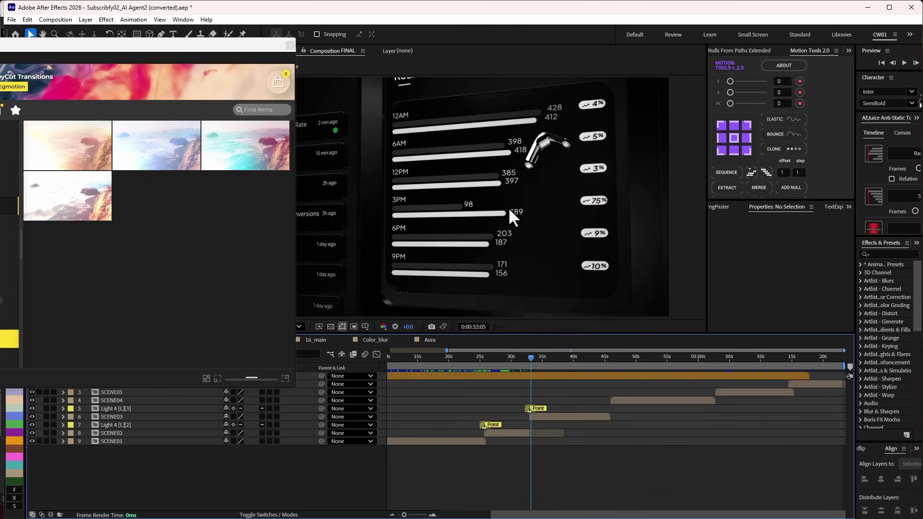
pyautogui.moveTo(190, 45); pyautogui.dragTo(111, 69)
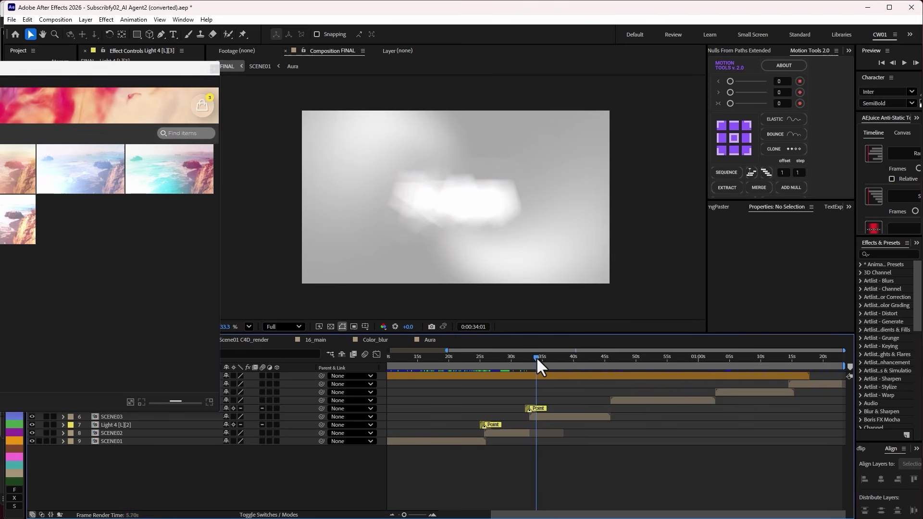
# Go to 0:00:35:01 and delete the Light 4 layer at the SCENE02 to SCENE03 cut
pyautogui.click(542, 357)
pyautogui.click(523, 409)
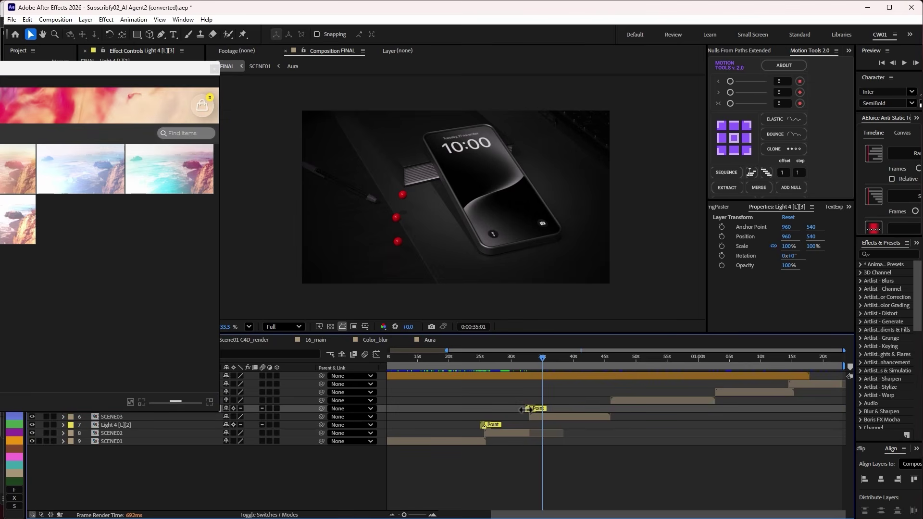
pyautogui.press('Delete')
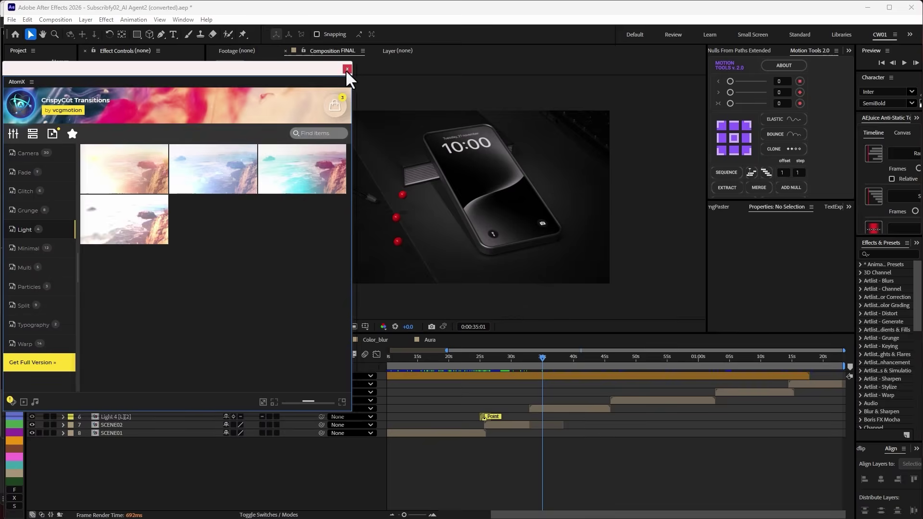
# Close the AtomX window, go to 0:00:28:12 in FINAL, and open SCENE02 to view it near the one-second mark
pyautogui.click(345, 69)
pyautogui.moveTo(473, 358); pyautogui.dragTo(501, 359)
pyautogui.click(510, 426)
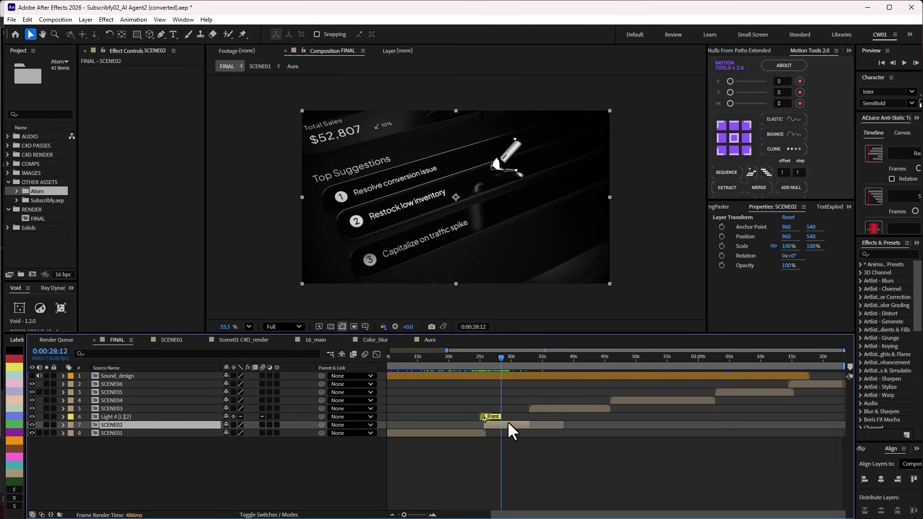
pyautogui.doubleClick(509, 424)
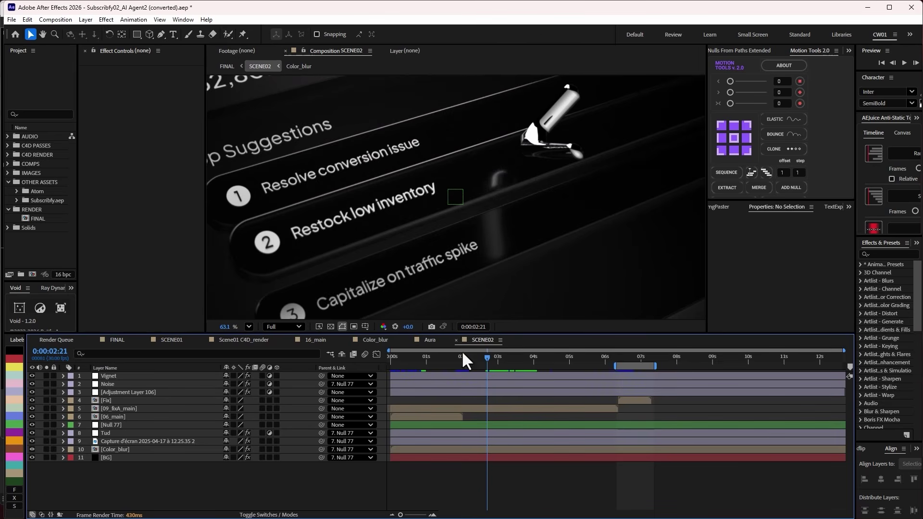
pyautogui.moveTo(462, 355); pyautogui.dragTo(427, 358)
pyautogui.click(429, 414)
# Switch to Cinema 4D's Scene03_updated.c4d and inspect the MAIN group, selecting Complete_logo and expanding Curso
pyautogui.hotkey('alt', 'Tab')
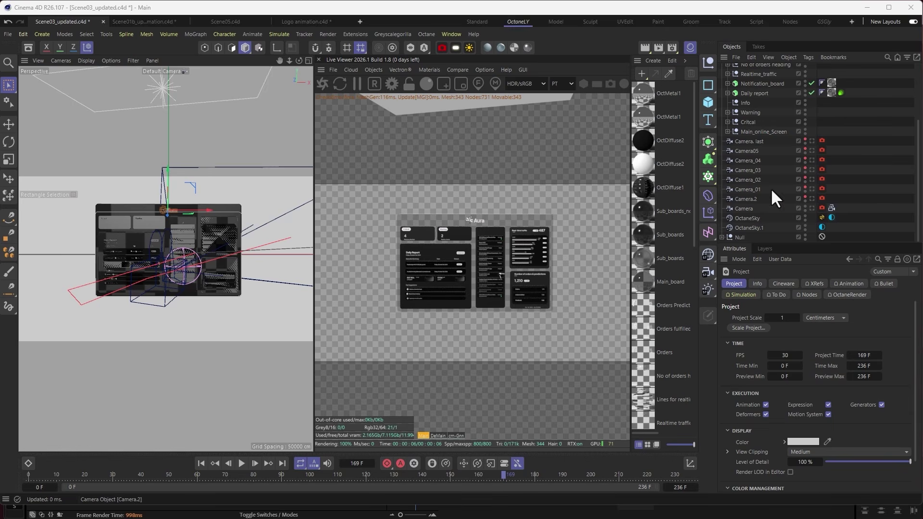
pyautogui.scroll(3, 761, 159)
pyautogui.scroll(-3, 754, 152)
pyautogui.scroll(5, 760, 148)
pyautogui.click(721, 78)
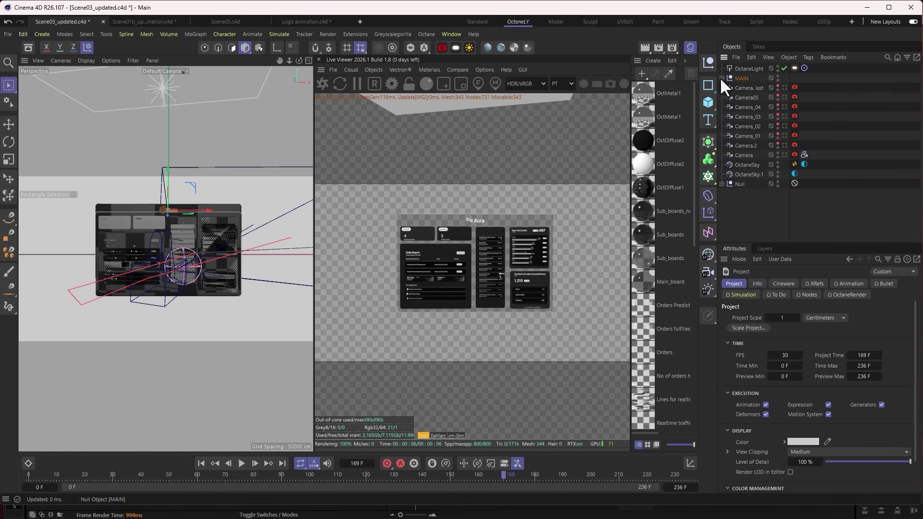
pyautogui.click(722, 78)
pyautogui.click(739, 88)
pyautogui.click(727, 97)
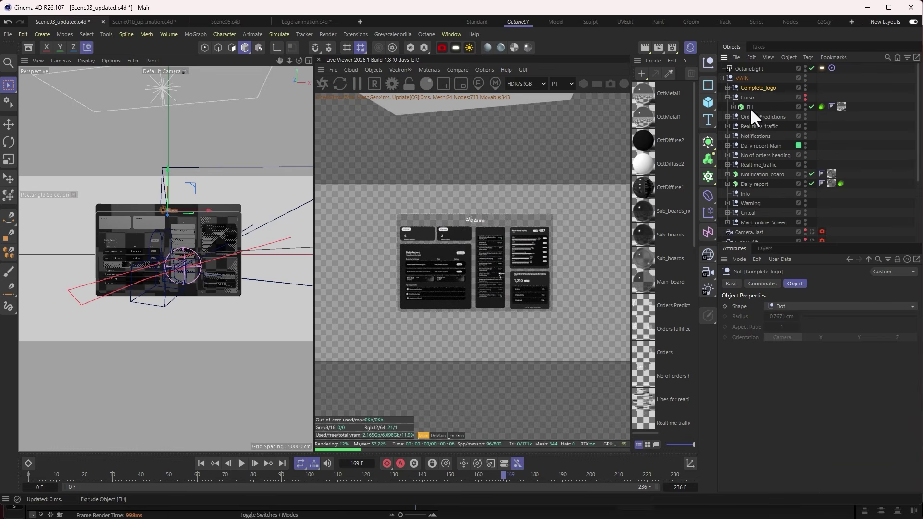
# Examine the contents of the OrdersnPredictions group, and collapse it together with Curso
pyautogui.click(727, 117)
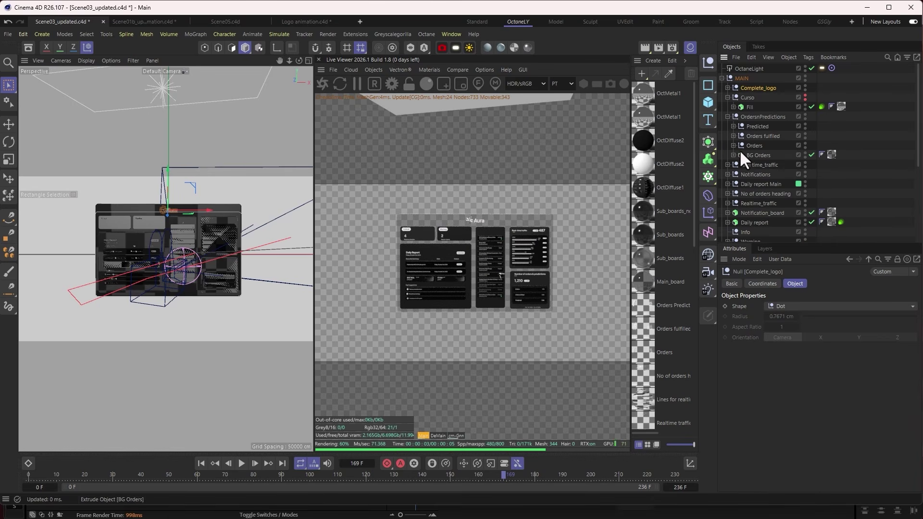
pyautogui.click(727, 87)
pyautogui.click(727, 88)
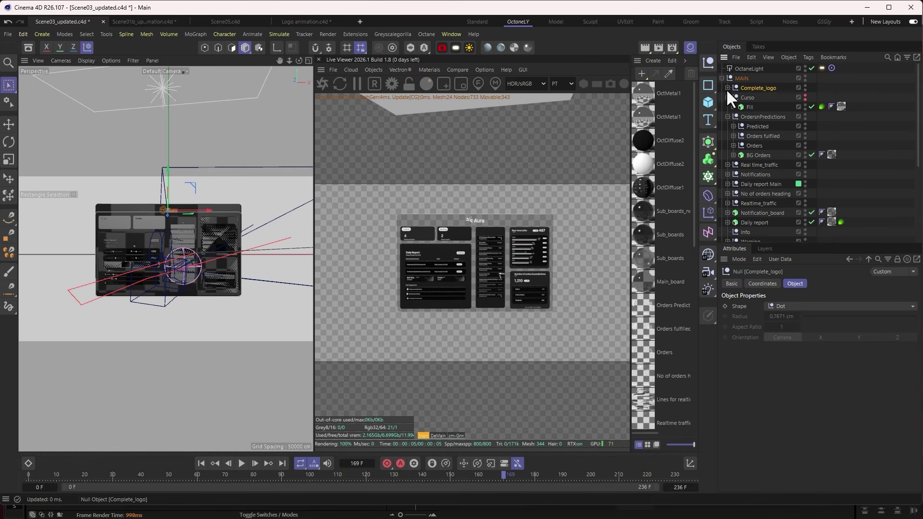
pyautogui.click(727, 97)
pyautogui.click(728, 107)
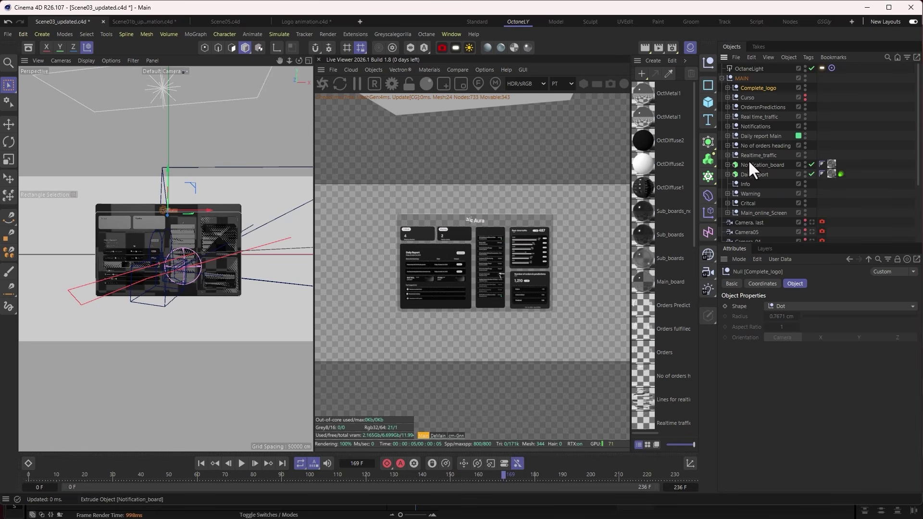
# Look over the remaining dashboard objects under MAIN and view the dashboard closer in the viewport
pyautogui.scroll(-3, 743, 180)
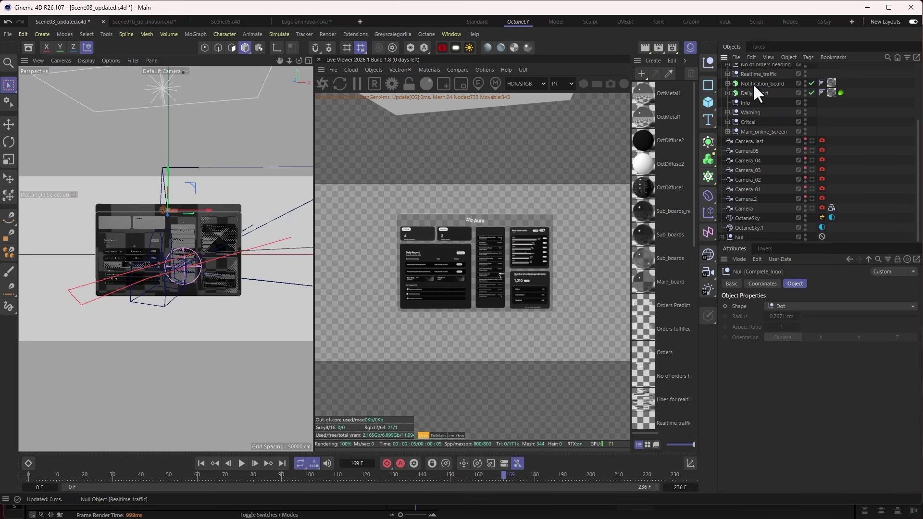
pyautogui.scroll(3, 746, 96)
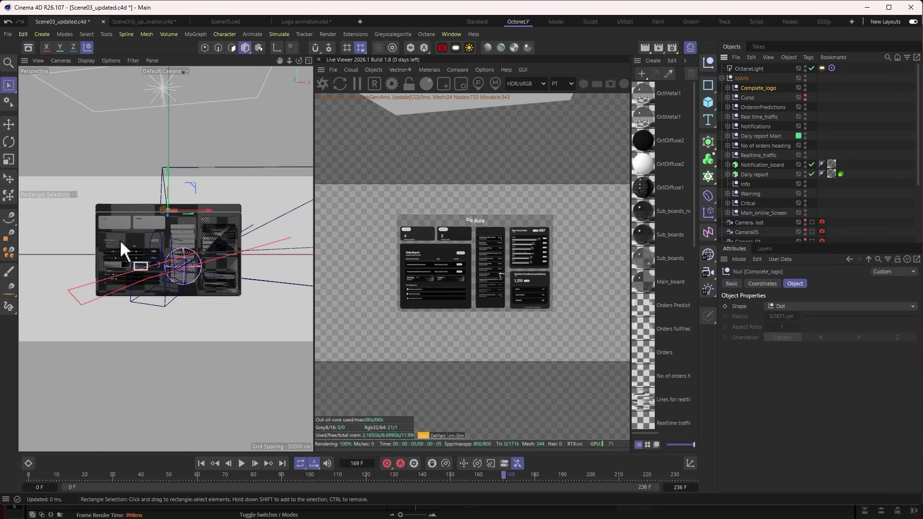
pyautogui.scroll(2, 120, 240)
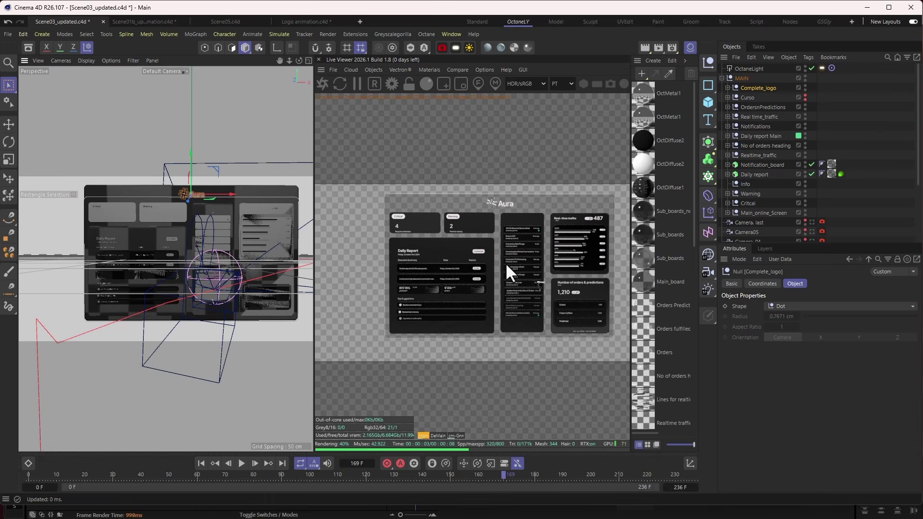
# Look through Camera.2, Camera_01, Camera_02, Camera_03, Camera_04, Camera05 and Camera. last in turn
pyautogui.scroll(-3, 765, 177)
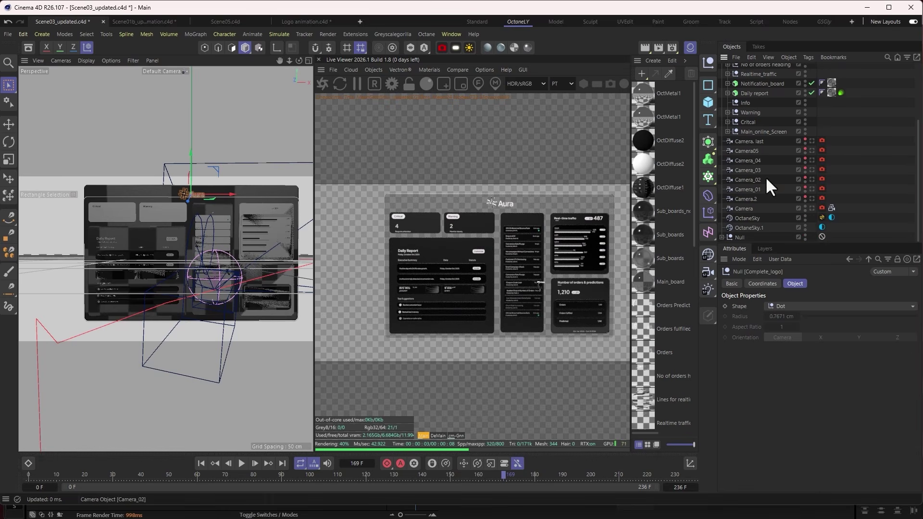
pyautogui.click(750, 197)
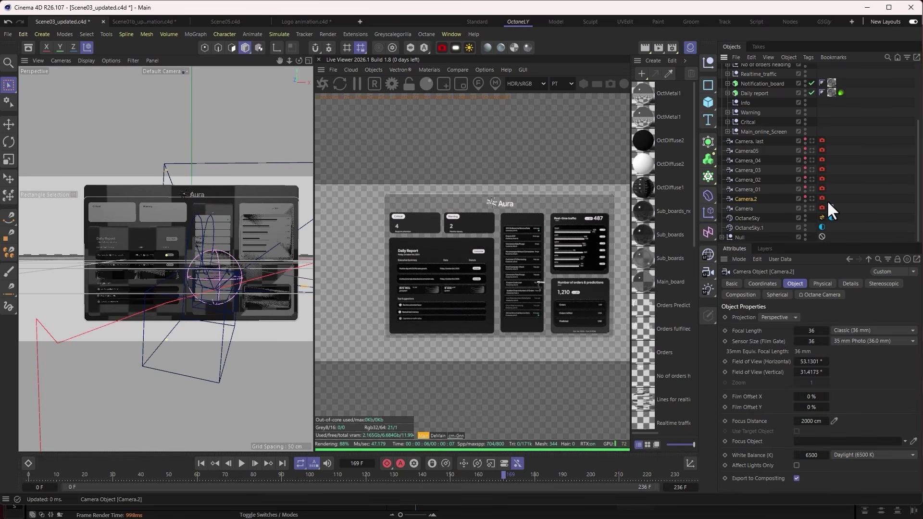
pyautogui.click(811, 198)
pyautogui.click(812, 189)
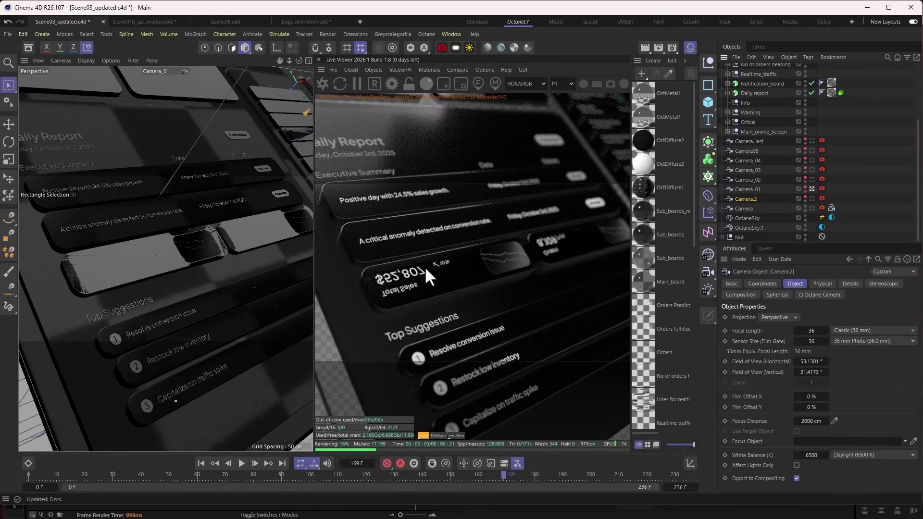
pyautogui.click(812, 179)
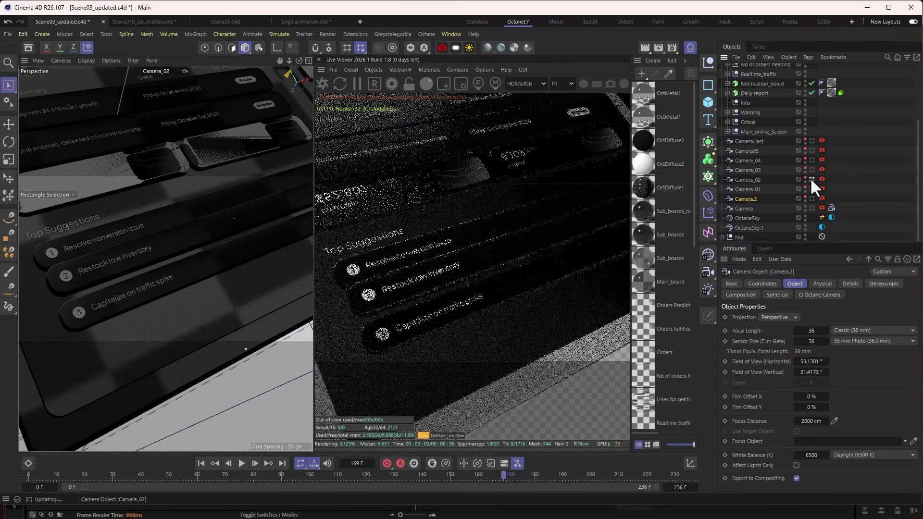
pyautogui.click(811, 170)
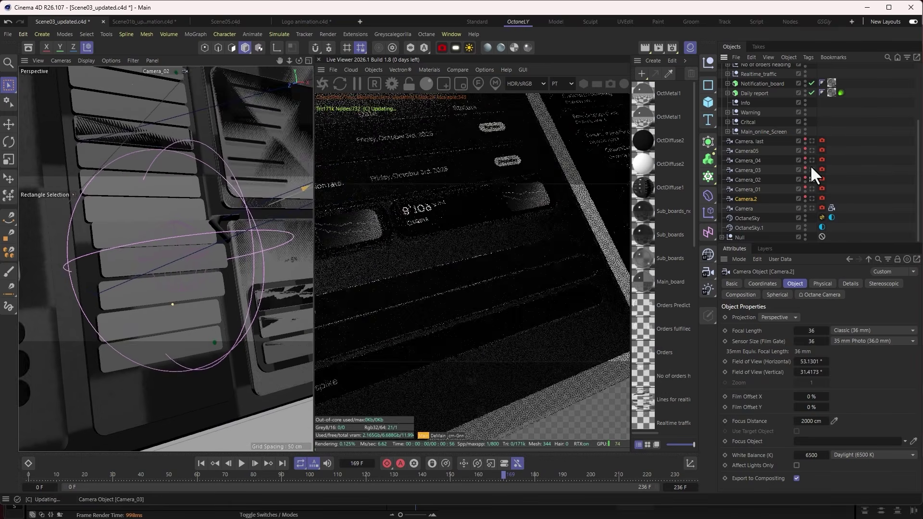
pyautogui.click(812, 160)
pyautogui.click(812, 150)
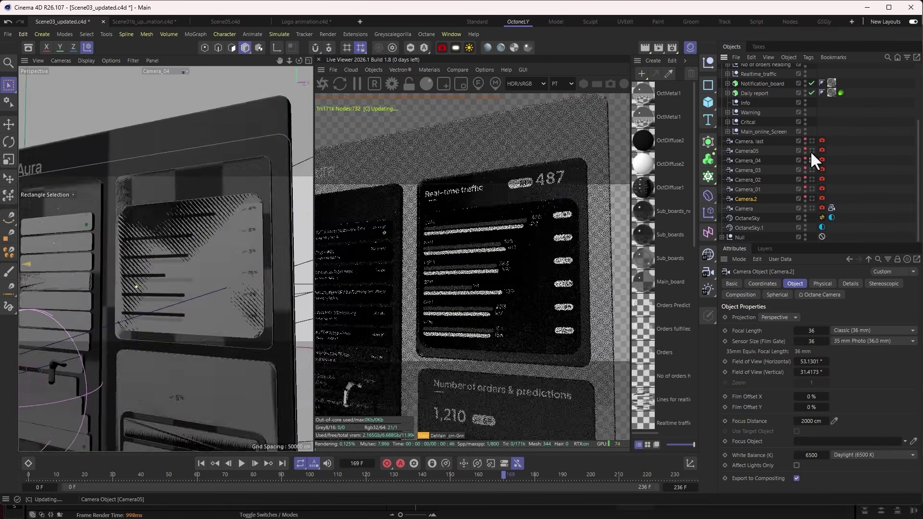
pyautogui.click(812, 141)
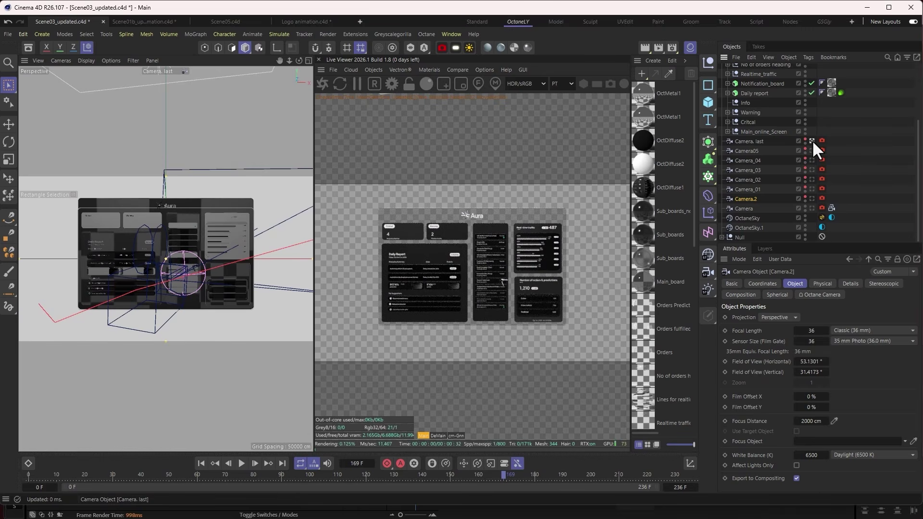
# Select Camera05 and Camera_04 together and look up the Camera Morph entry among the available camera tags
pyautogui.click(742, 208)
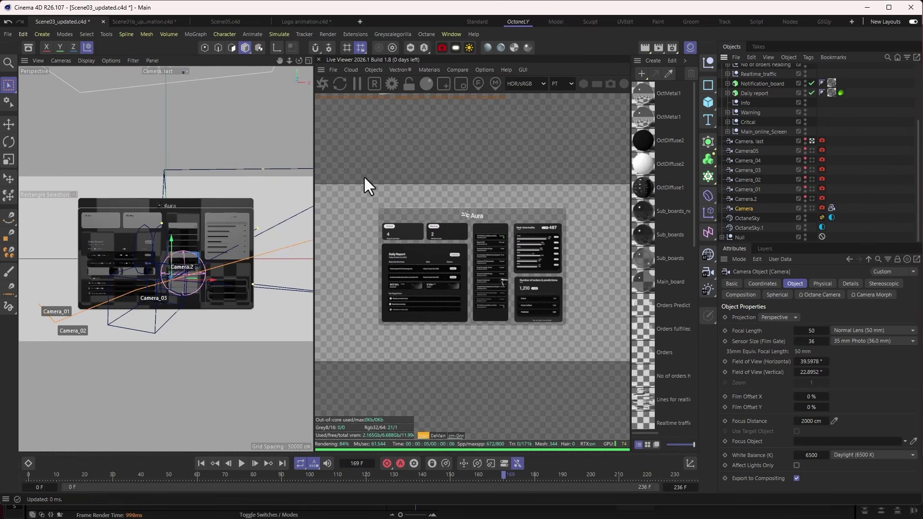
pyautogui.click(747, 150)
pyautogui.keyDown('ctrl'); pyautogui.click(750, 157); pyautogui.keyUp('ctrl')
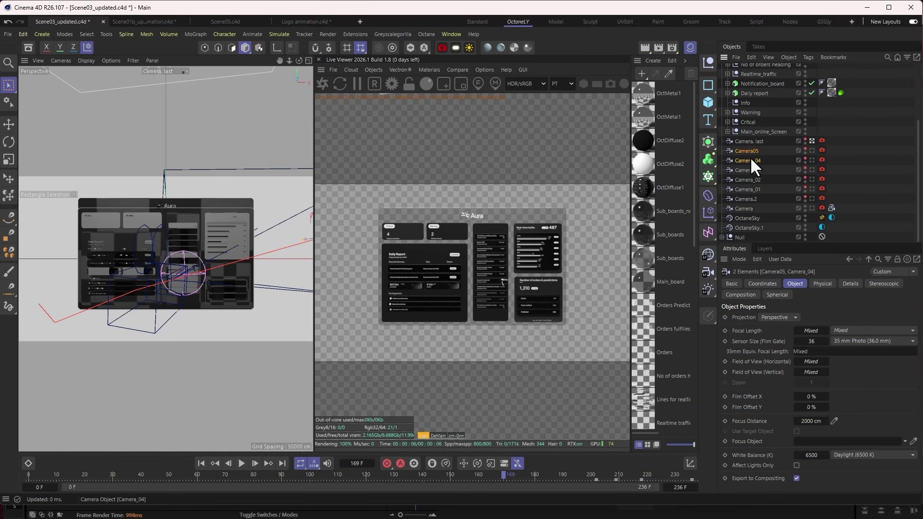
pyautogui.click(107, 35)
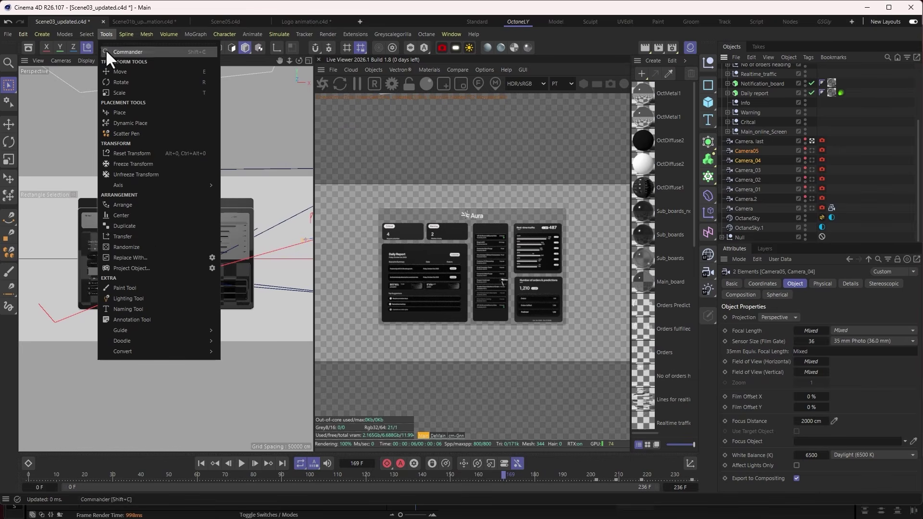
pyautogui.moveTo(88, 32)
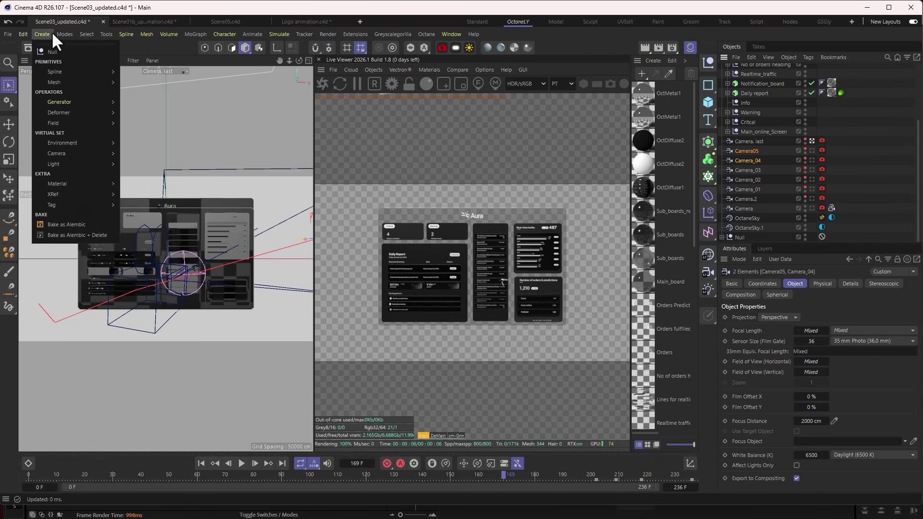
pyautogui.click(753, 150)
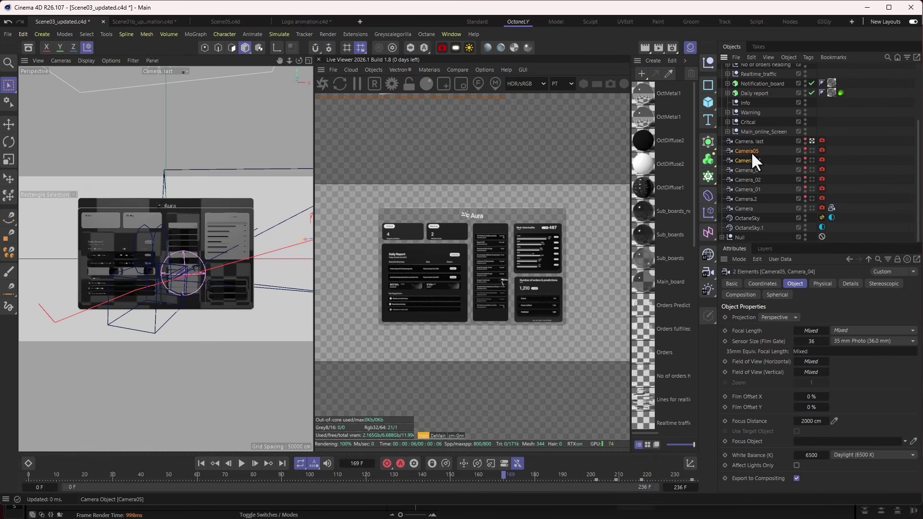
pyautogui.rightClick(753, 159)
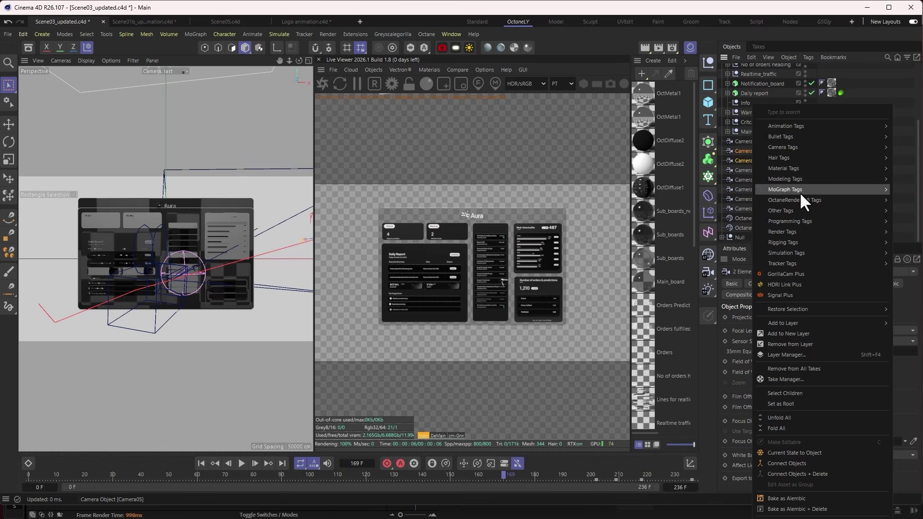
pyautogui.moveTo(846, 147)
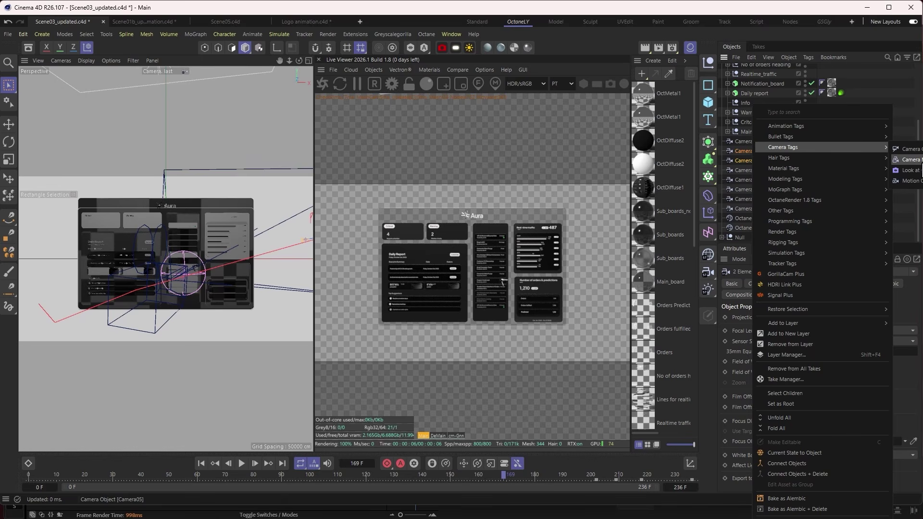
pyautogui.click(910, 120)
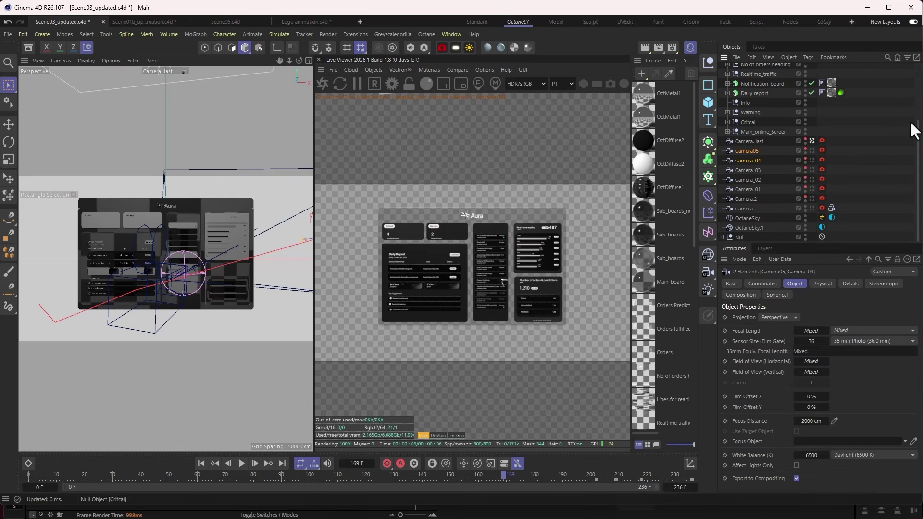
# Inspect the Camera Morph tag on Camera, look through that camera, and scrub the timeline to review its motion
pyautogui.click(745, 209)
pyautogui.click(833, 206)
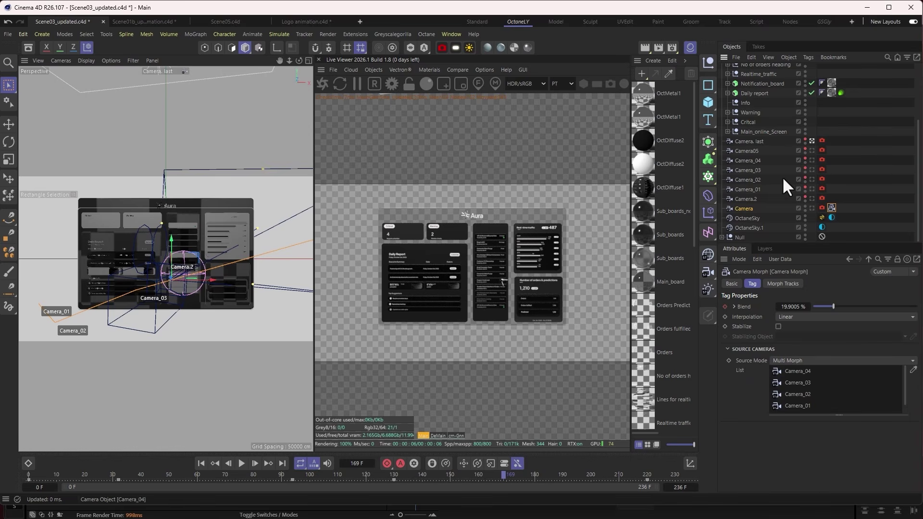
pyautogui.click(752, 179)
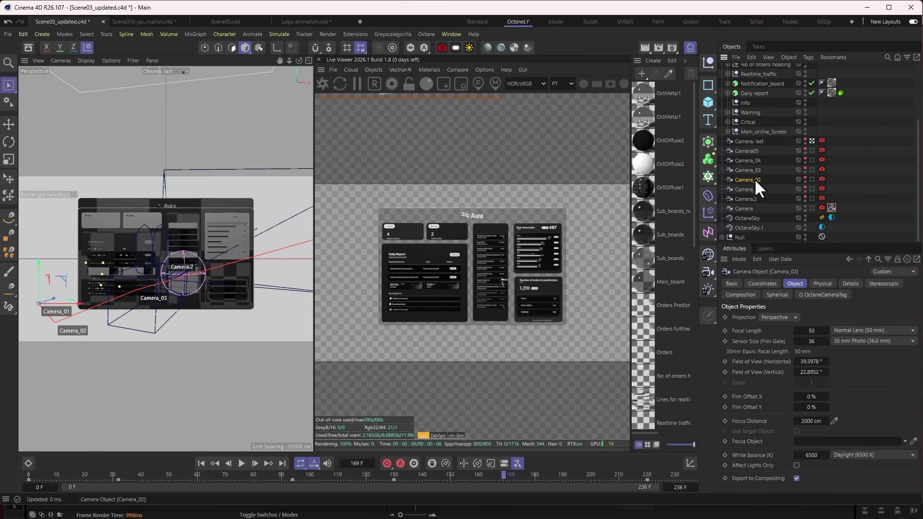
pyautogui.click(831, 207)
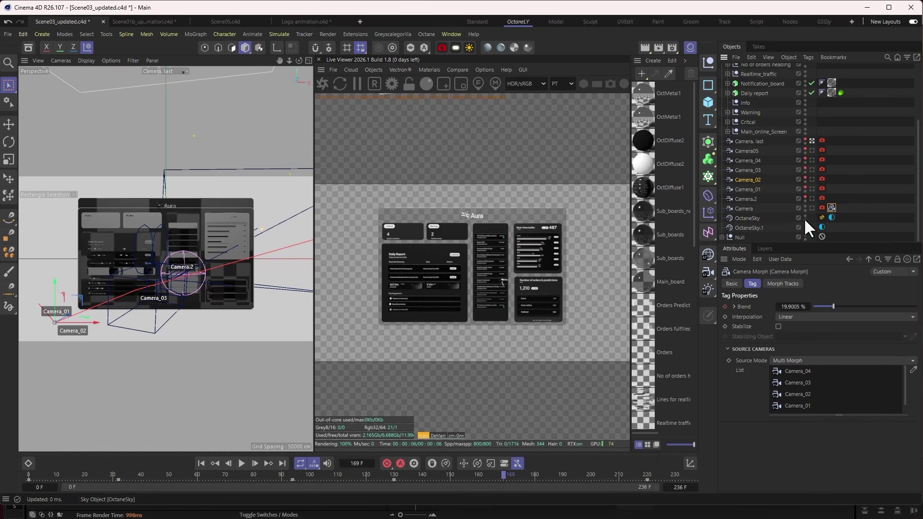
pyautogui.click(811, 207)
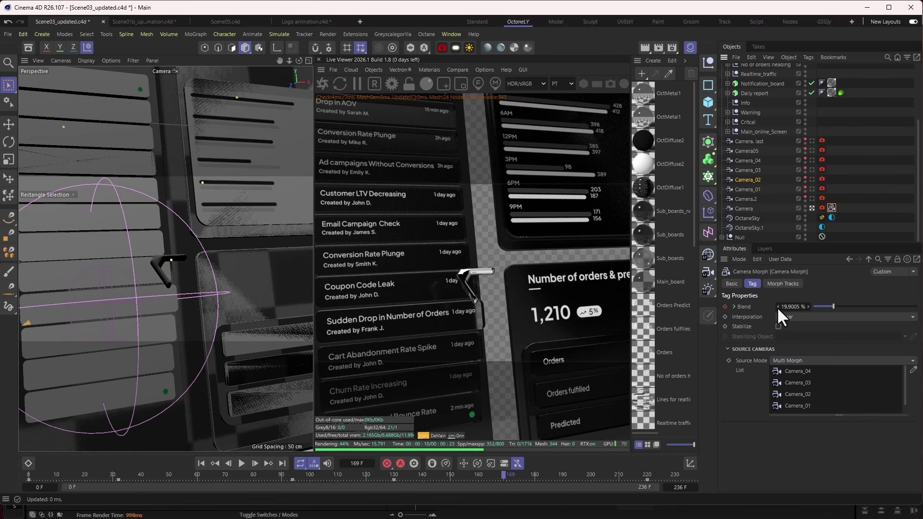
pyautogui.moveTo(30, 475); pyautogui.dragTo(625, 503)
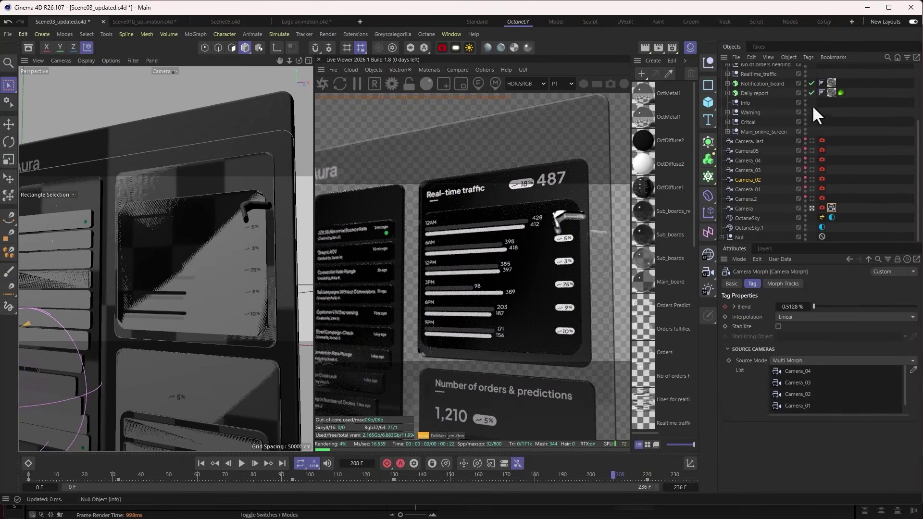
# Rename the morphing camera as Main Camera
pyautogui.doubleClick(744, 207)
pyautogui.click(738, 209)
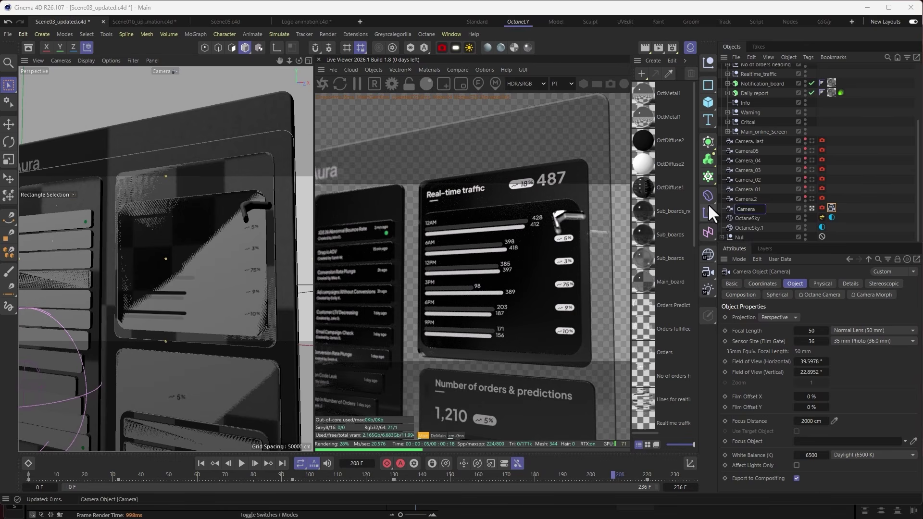
pyautogui.write('Main')
pyautogui.press('Return')
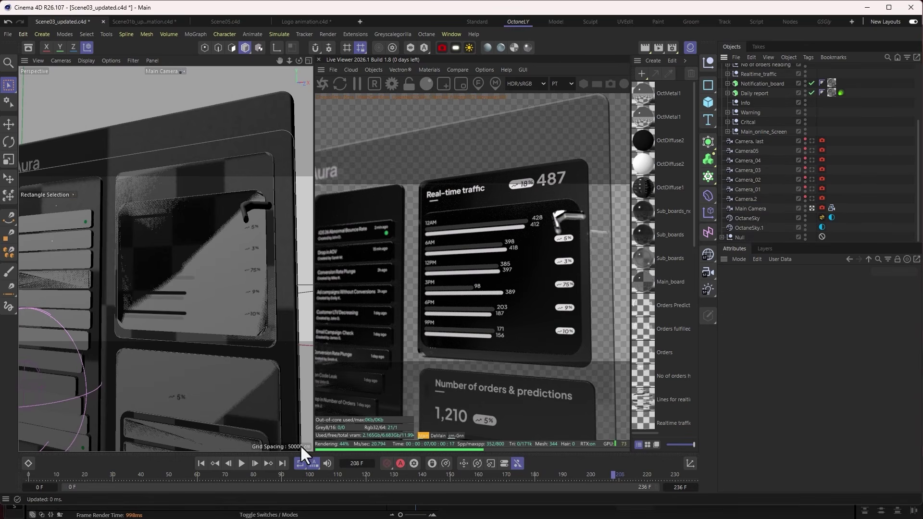
# Go to frame 32 and open an enlarged separate view window to examine the Daily Report board from the side
pyautogui.moveTo(223, 476); pyautogui.dragTo(118, 466)
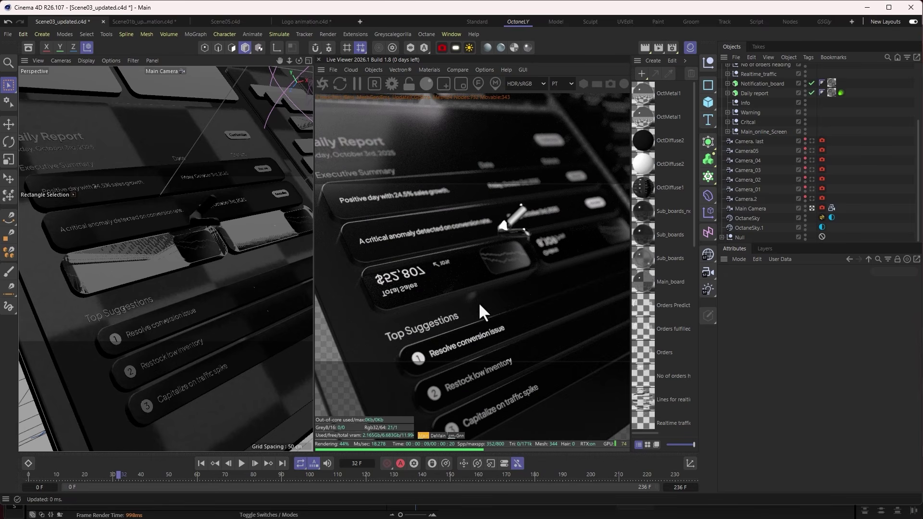
pyautogui.click(119, 257)
pyautogui.click(152, 61)
pyautogui.click(174, 91)
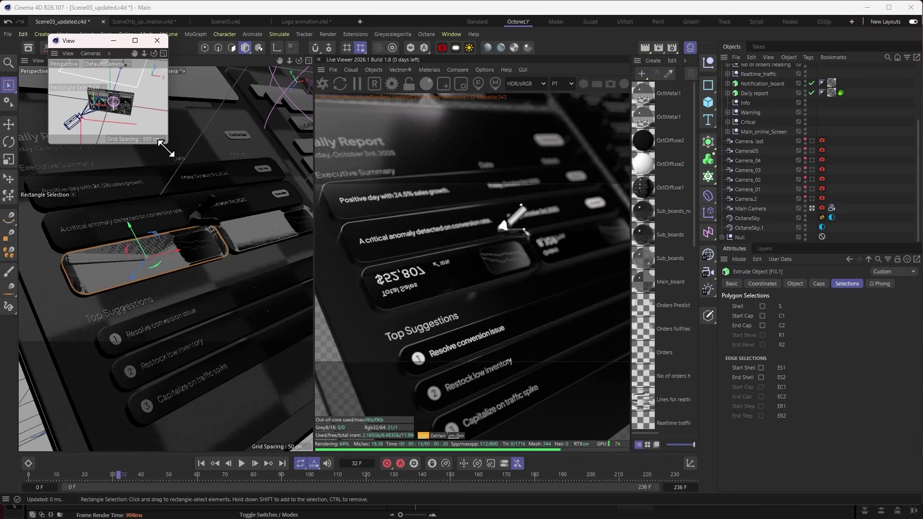
pyautogui.moveTo(169, 147); pyautogui.dragTo(330, 454)
pyautogui.scroll(-5, 177, 266)
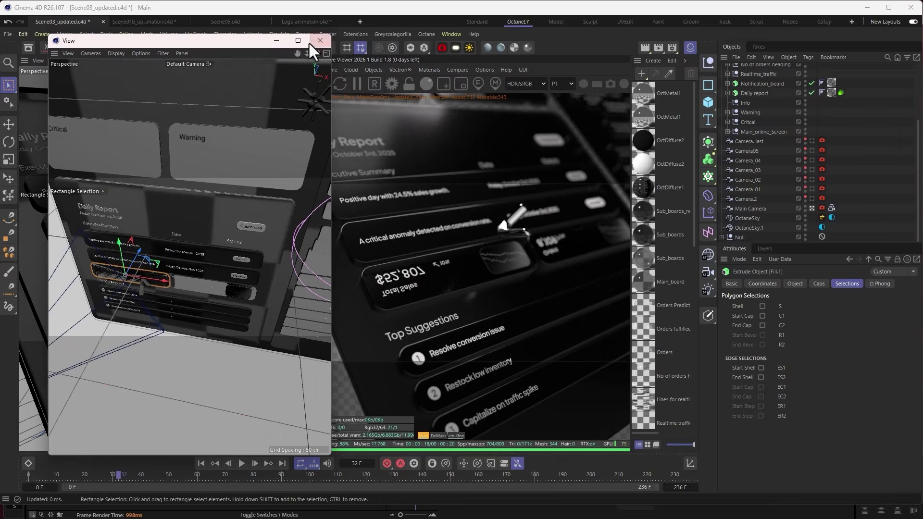
pyautogui.moveTo(314, 52); pyautogui.dragTo(255, 125)
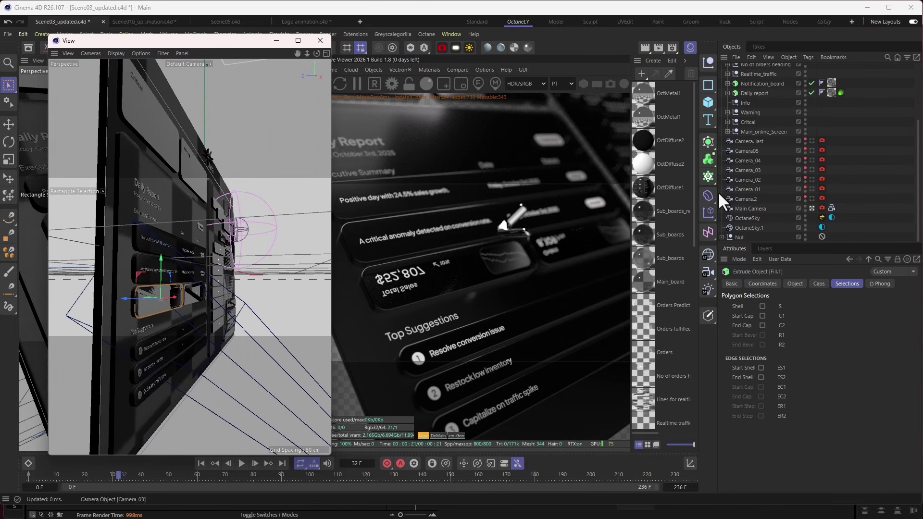
# Expand the Daily report Main group and scrub through its animation to about frame 119
pyautogui.scroll(5, 803, 123)
pyautogui.click(735, 136)
pyautogui.click(728, 136)
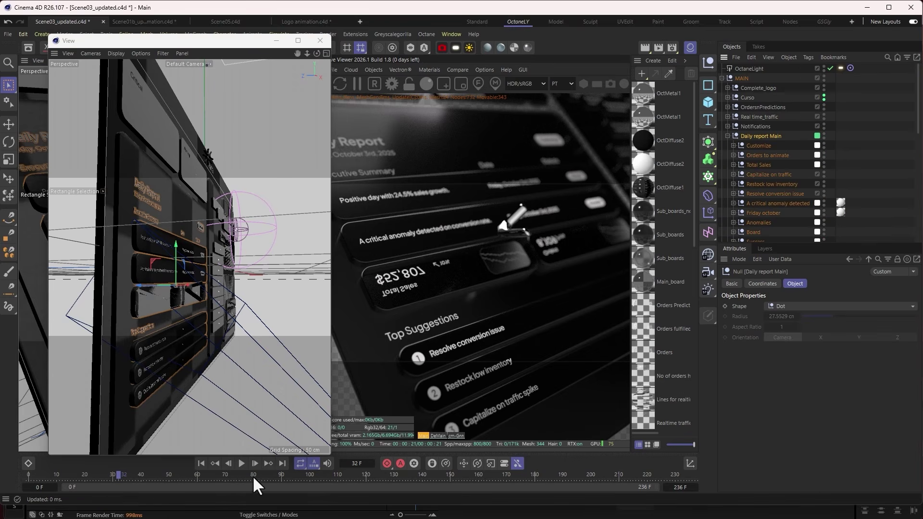
pyautogui.moveTo(188, 475); pyautogui.dragTo(118, 474)
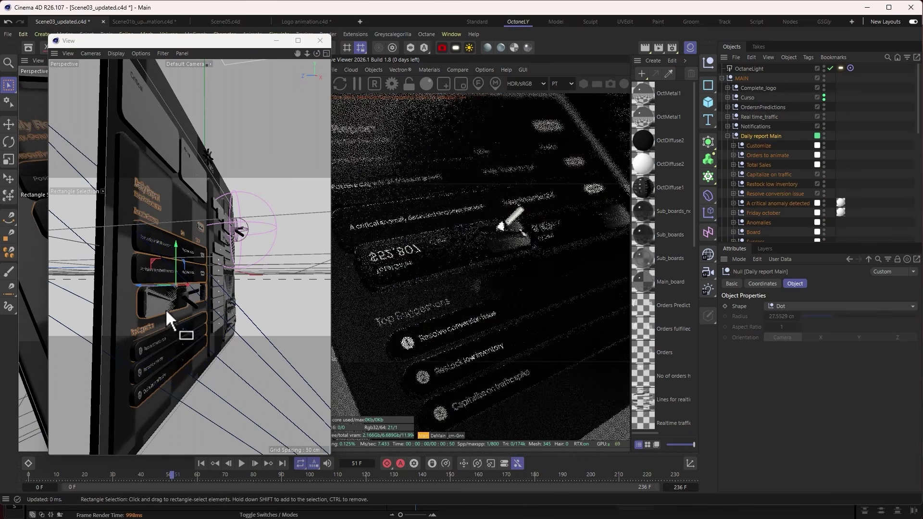
pyautogui.click(102, 475)
pyautogui.click(171, 474)
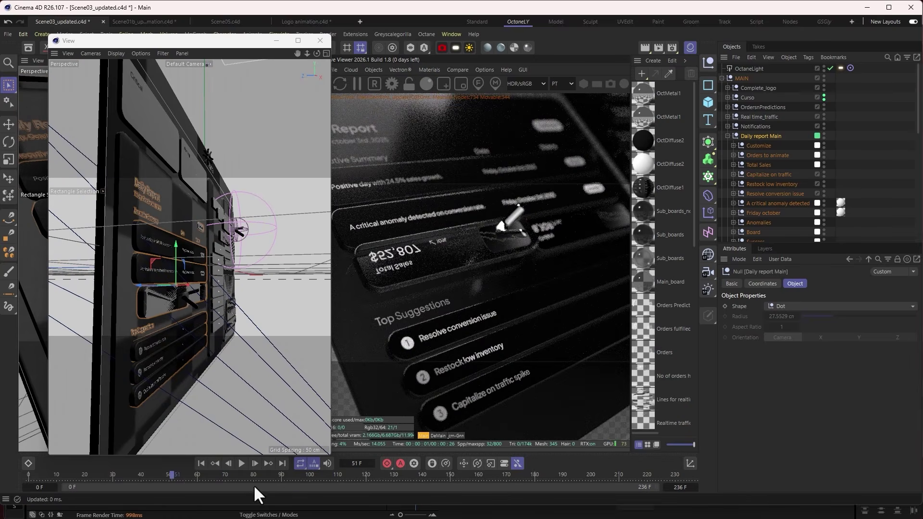
pyautogui.moveTo(252, 474); pyautogui.dragTo(369, 478)
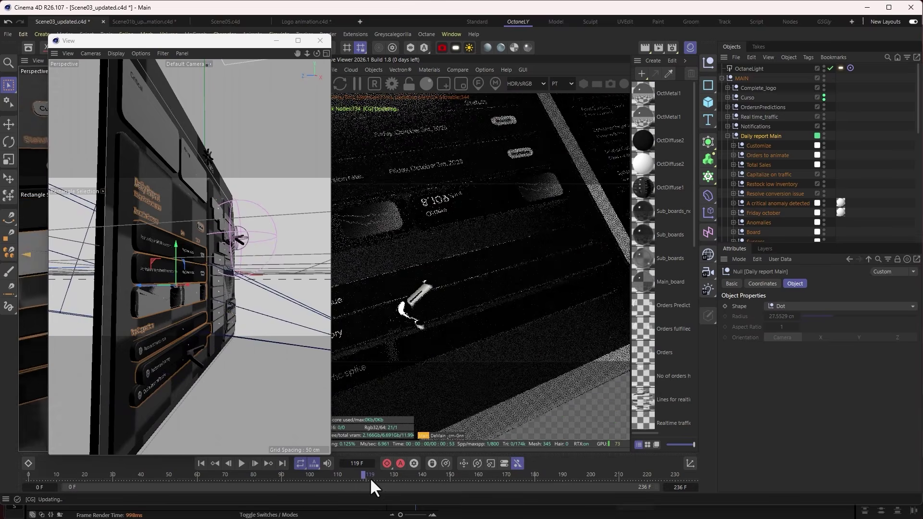
# Frame the notification list in the separate view, scrub its animation to frame 126, and collapse Daily report Main
pyautogui.moveTo(316, 52)
pyautogui.mouseDown()
pyautogui.moveTo(284, 72)
pyautogui.moveTo(316, 61)
pyautogui.mouseUp()
pyautogui.press('o')
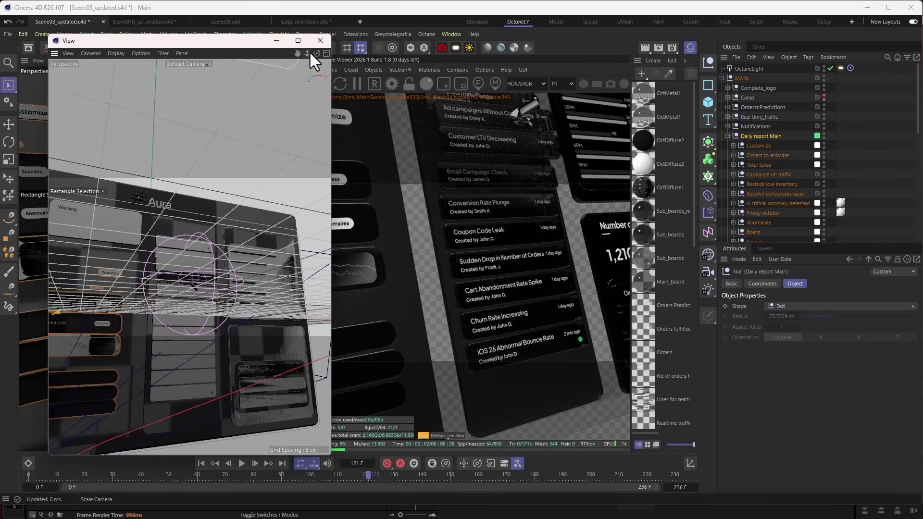
pyautogui.moveTo(312, 53); pyautogui.dragTo(309, 56)
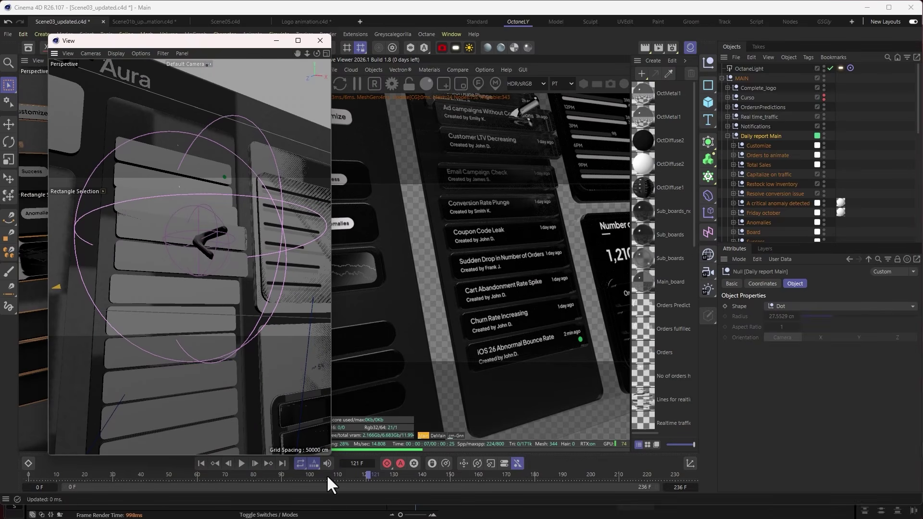
pyautogui.click(295, 480)
pyautogui.moveTo(307, 478); pyautogui.dragTo(385, 486)
pyautogui.click(728, 137)
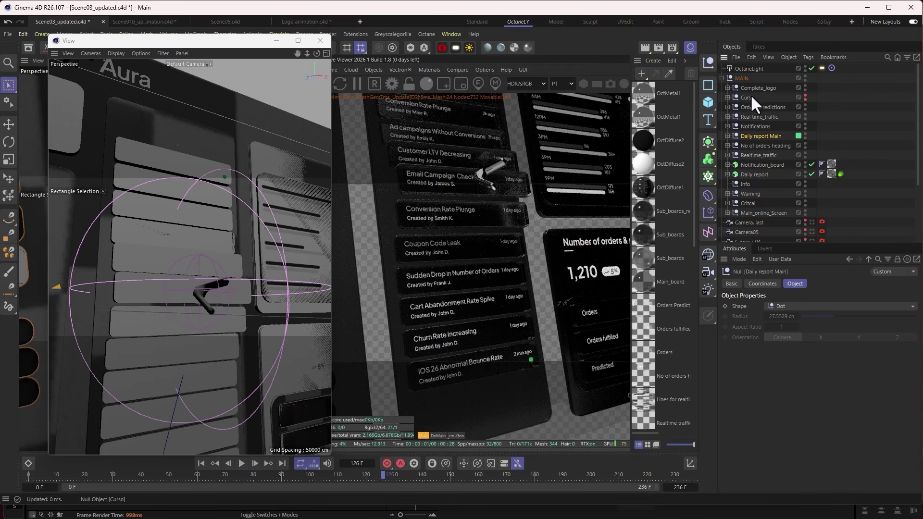
# Select the notification bars' Fracture object in the viewport and expand the Notifications group
pyautogui.scroll(-3, 756, 144)
pyautogui.click(158, 267)
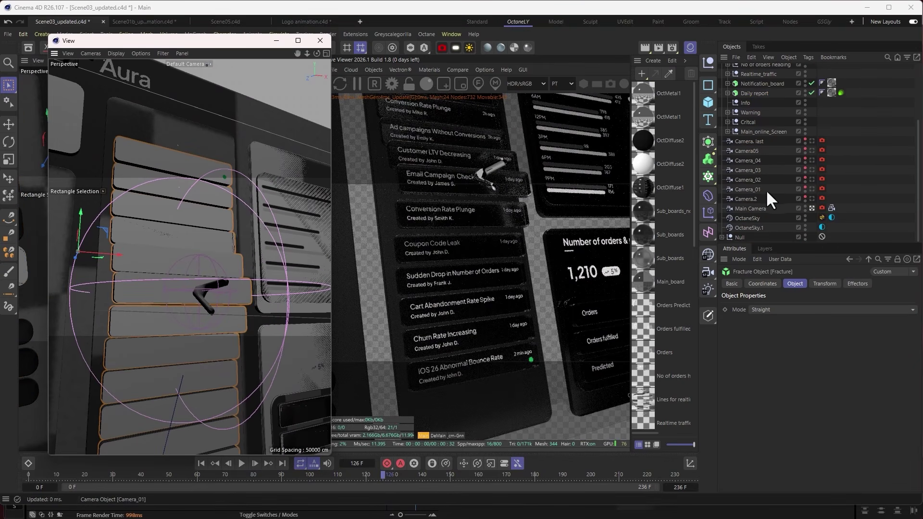
pyautogui.scroll(4, 774, 120)
pyautogui.click(728, 126)
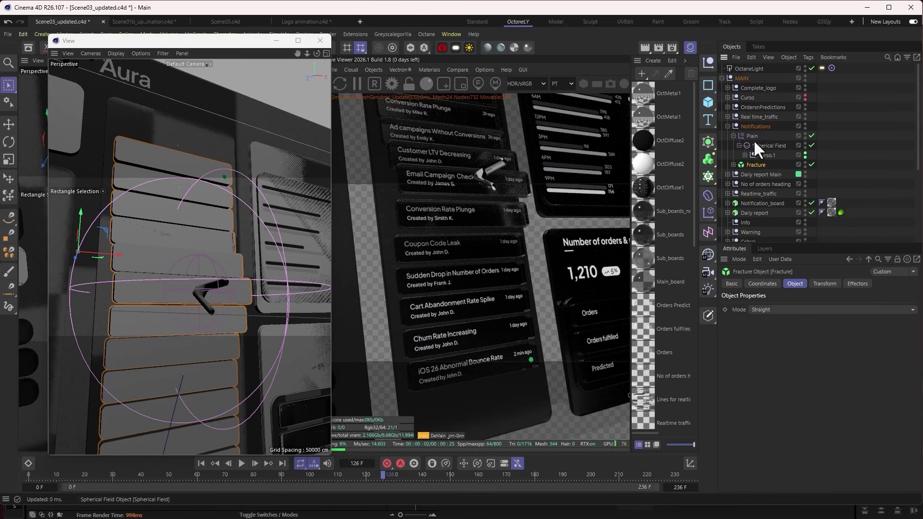
# Inspect the Plain effector under Notifications and the Spherical Field nested inside it
pyautogui.click(733, 136)
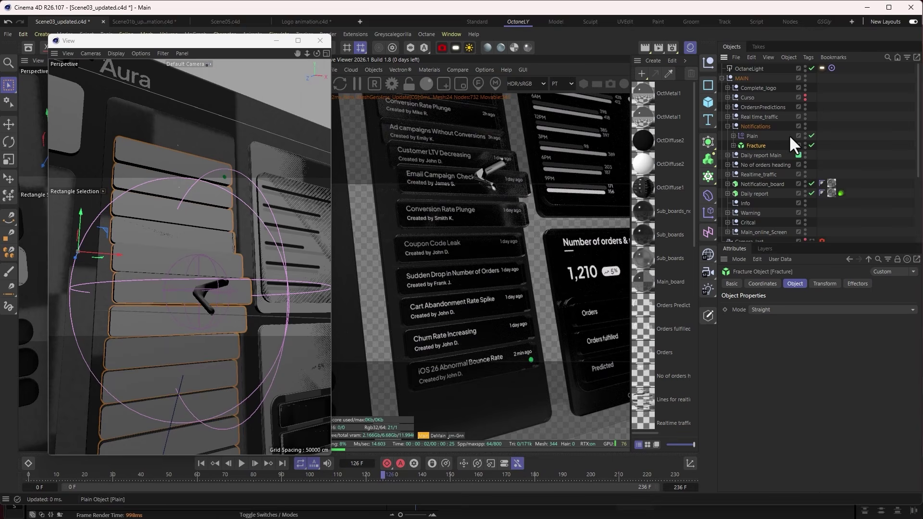
pyautogui.click(752, 135)
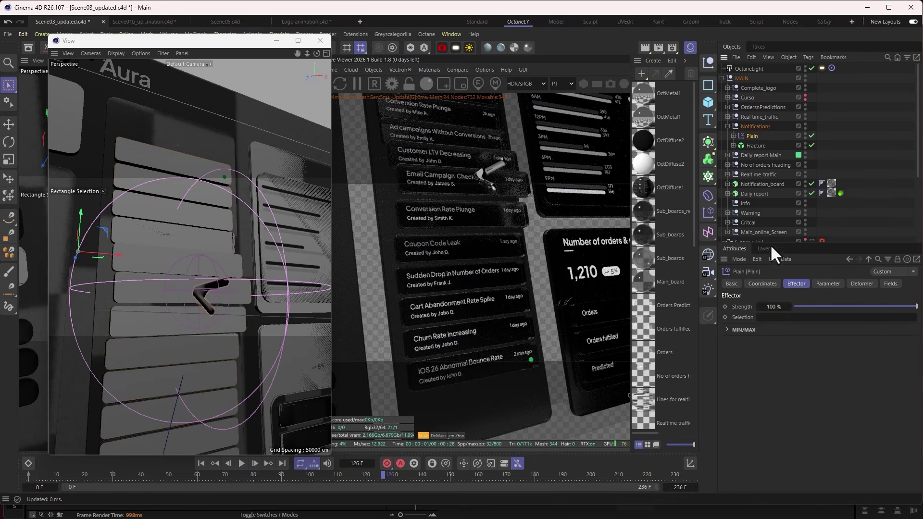
pyautogui.click(733, 136)
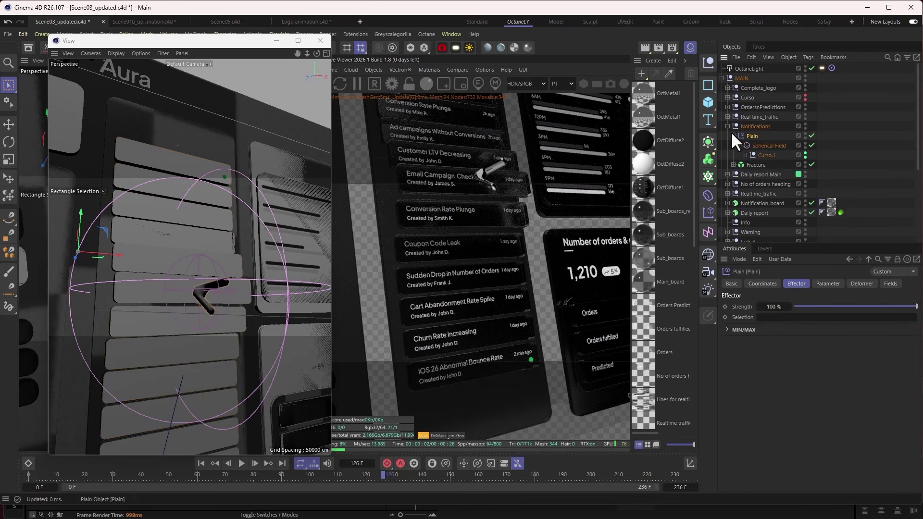
pyautogui.click(766, 145)
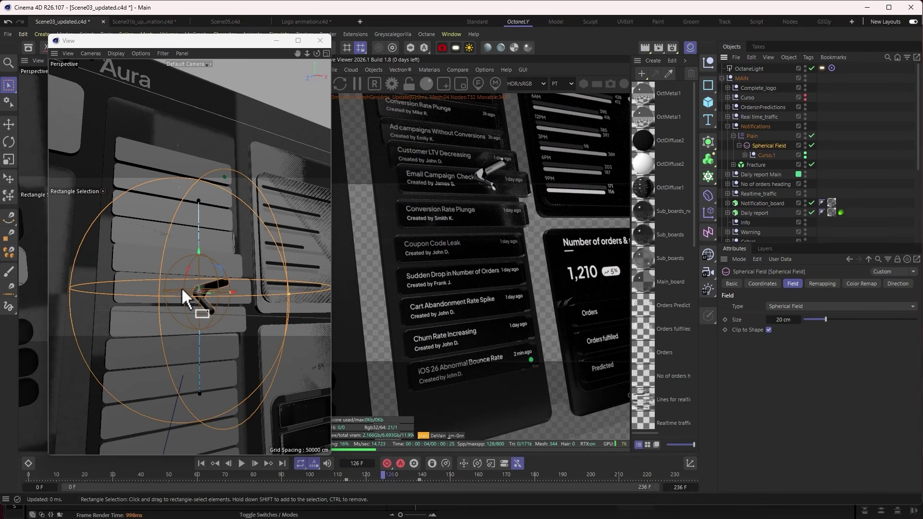
# Select Curso.1 and scrub the animation to frame 236 to review its motion, and close the separate view window
pyautogui.click(766, 155)
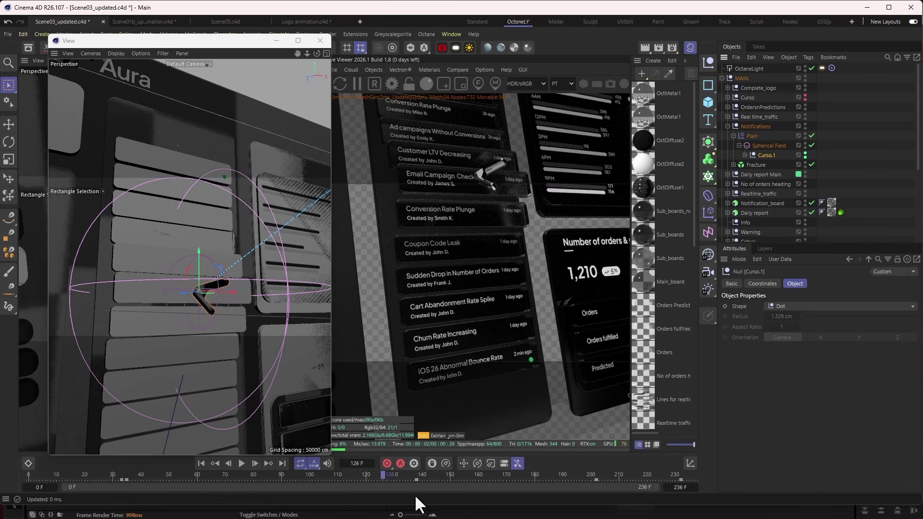
pyautogui.moveTo(388, 475); pyautogui.dragTo(700, 489)
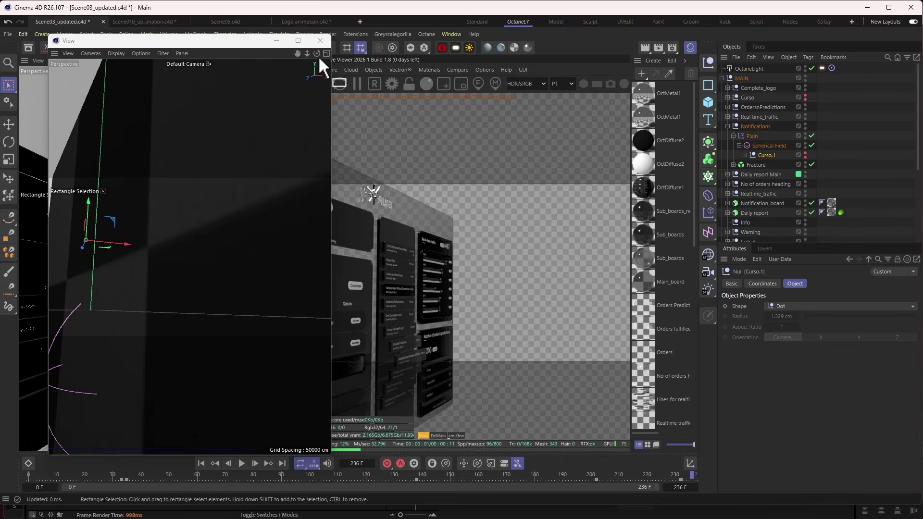
pyautogui.click(319, 40)
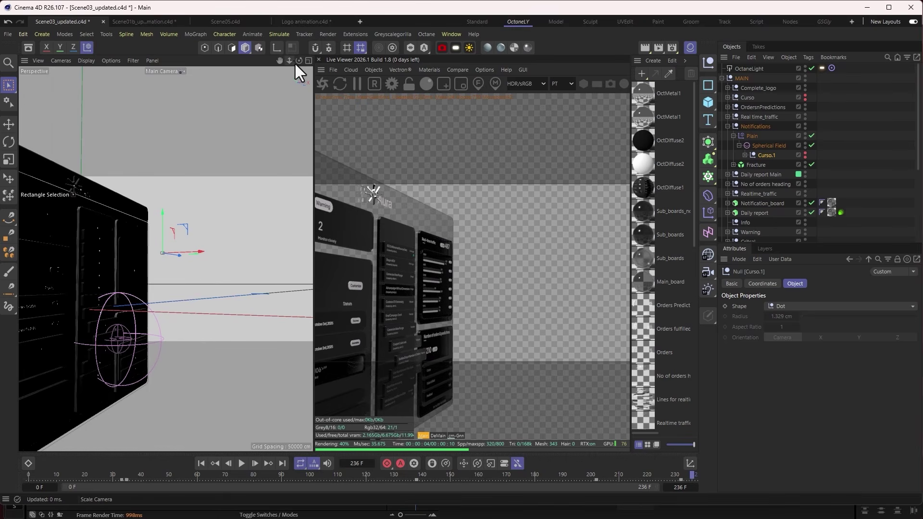
# Collapse the Notifications group and hide the Material Manager, and look through Camera. last while scrubbing to frame 234
pyautogui.click(728, 125)
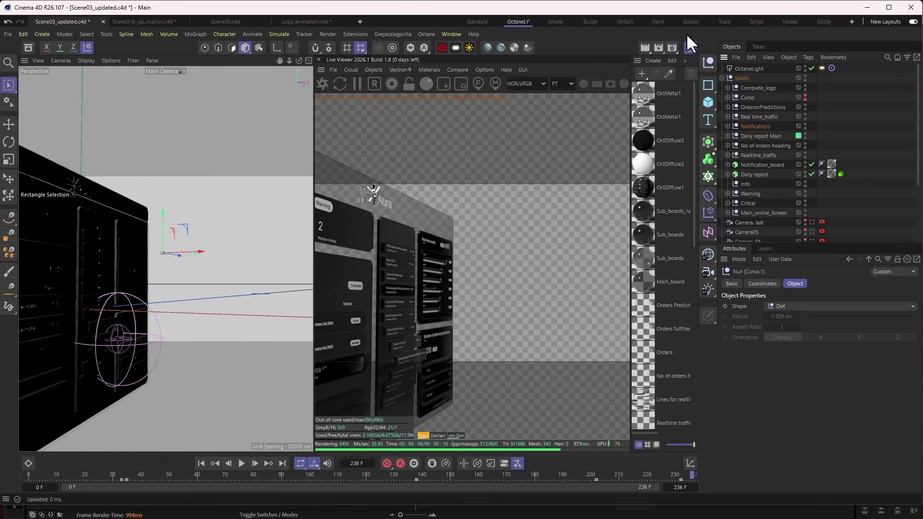
pyautogui.click(691, 47)
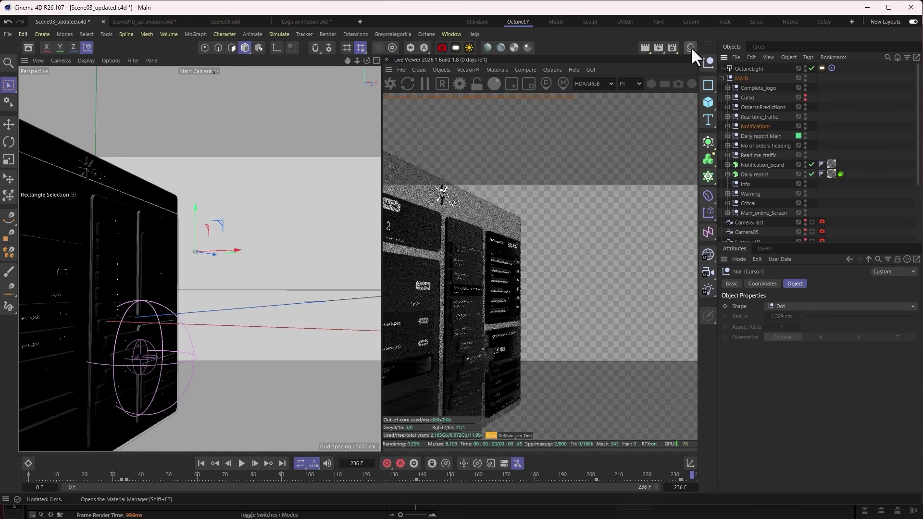
pyautogui.scroll(-3, 804, 184)
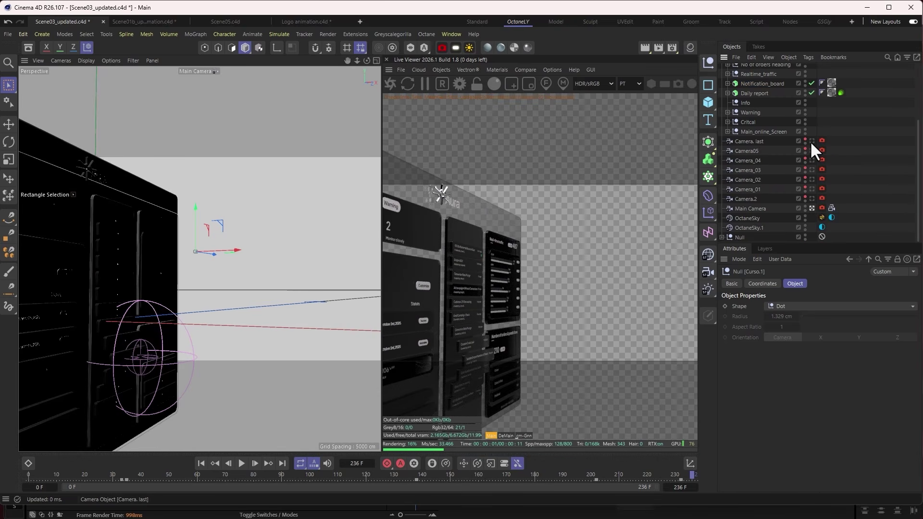
pyautogui.click(812, 141)
pyautogui.click(812, 141)
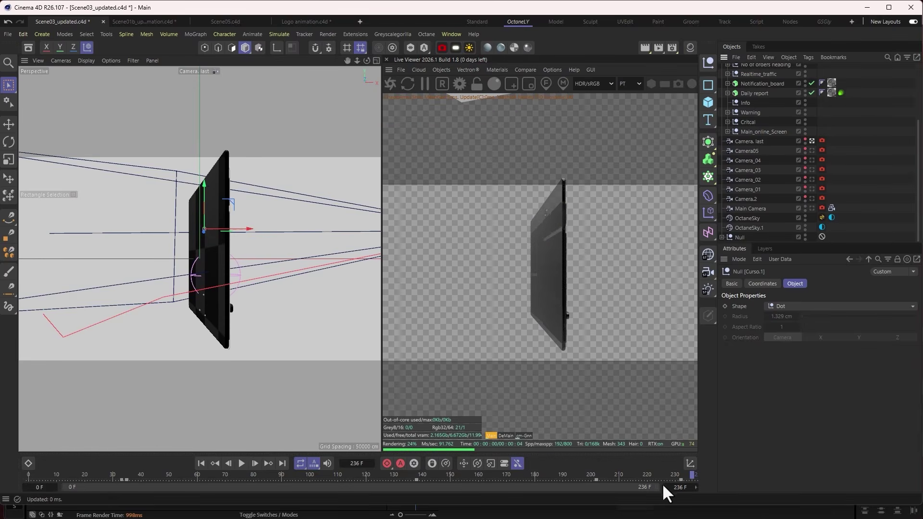
pyautogui.moveTo(661, 475); pyautogui.dragTo(686, 477)
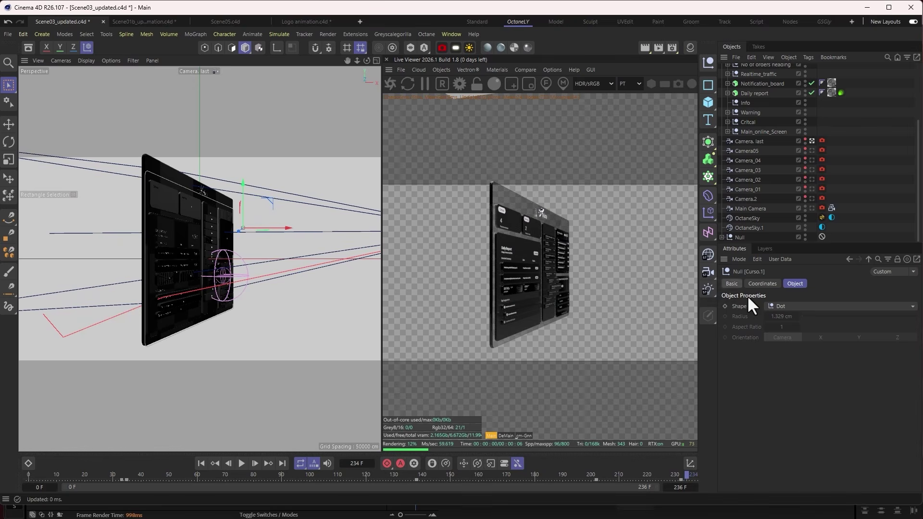
# Switch to After Effects, scrub through the rest of SCENE02, and return to the FINAL composition
pyautogui.hotkey('alt', 'Tab')
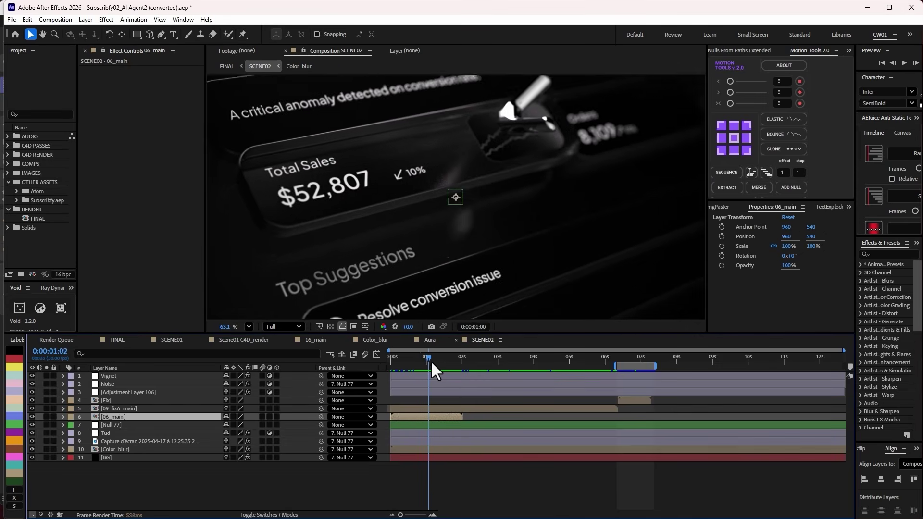
pyautogui.moveTo(443, 363); pyautogui.dragTo(655, 414)
pyautogui.press('Tab')
pyautogui.click(620, 419)
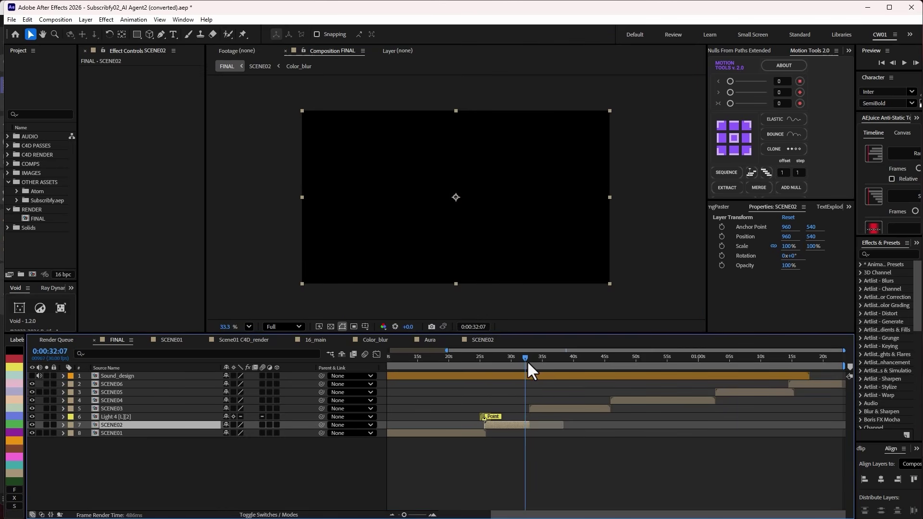
# Move to the start of SCENE03 in FINAL, open that composition, and scrub it to 0:00:04:20
pyautogui.moveTo(528, 363)
pyautogui.mouseDown()
pyautogui.moveTo(549, 366)
pyautogui.moveTo(531, 359)
pyautogui.mouseUp()
pyautogui.click(564, 411)
pyautogui.doubleClick(540, 412)
pyautogui.moveTo(395, 356); pyautogui.dragTo(552, 360)
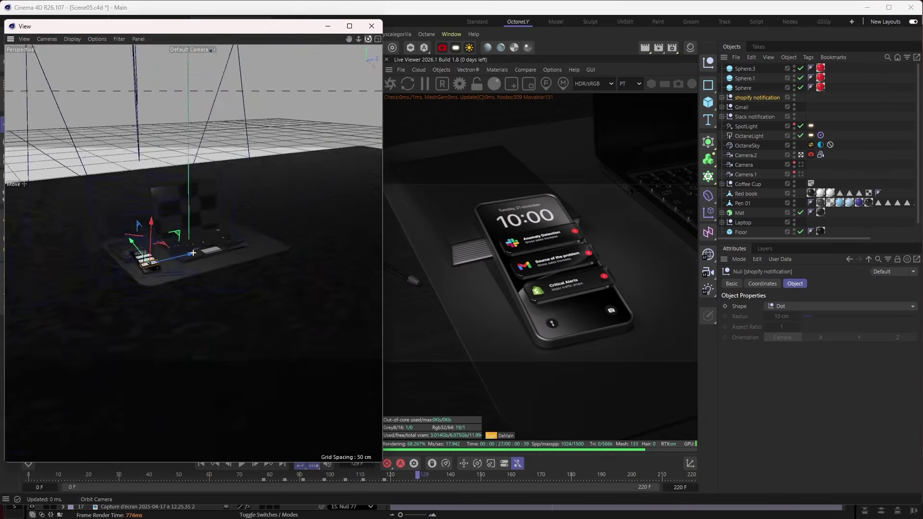
# Switch to Scene05 in Cinema 4D and examine the laptop and phone desk setup from several angles in the separate view
pyautogui.keyDown('alt'); pyautogui.moveTo(303, 52); pyautogui.dragTo(279, 128); pyautogui.keyUp('alt')
pyautogui.scroll(6, 180, 197)
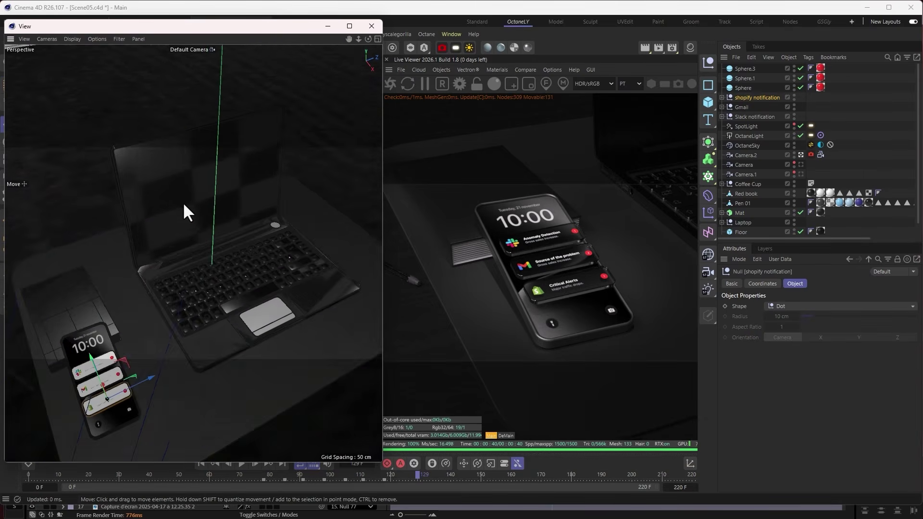
pyautogui.scroll(-8, 200, 235)
pyautogui.scroll(9, 196, 246)
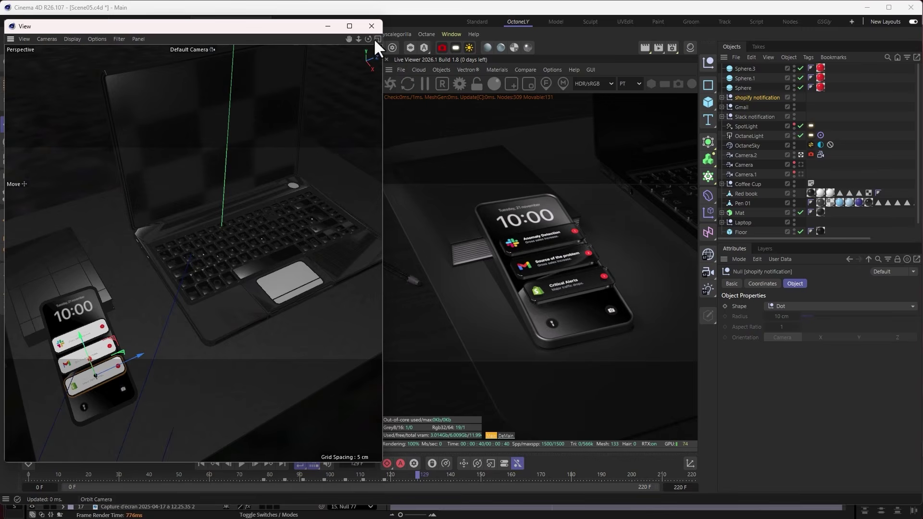
pyautogui.moveTo(369, 39); pyautogui.dragTo(346, 41)
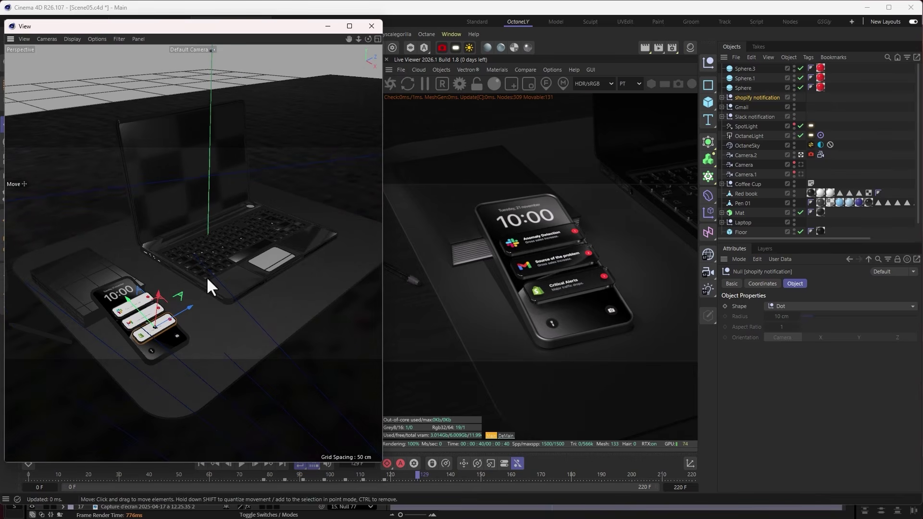
pyautogui.moveTo(368, 39); pyautogui.dragTo(348, 58)
# Scrub Scene05 to about frame 116 and frame the phone's notification cards closely in the separate view
pyautogui.click(256, 477)
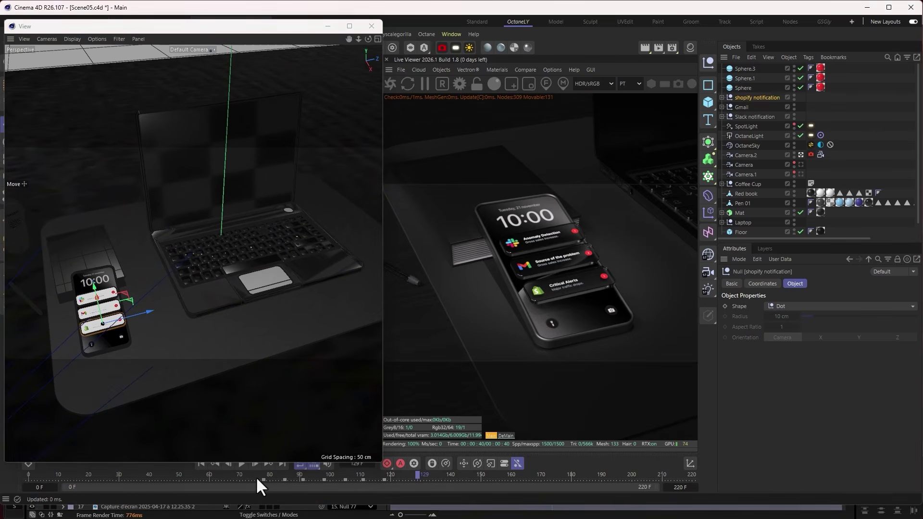
pyautogui.moveTo(256, 477); pyautogui.dragTo(378, 478)
pyautogui.moveTo(369, 39); pyautogui.dragTo(397, 23)
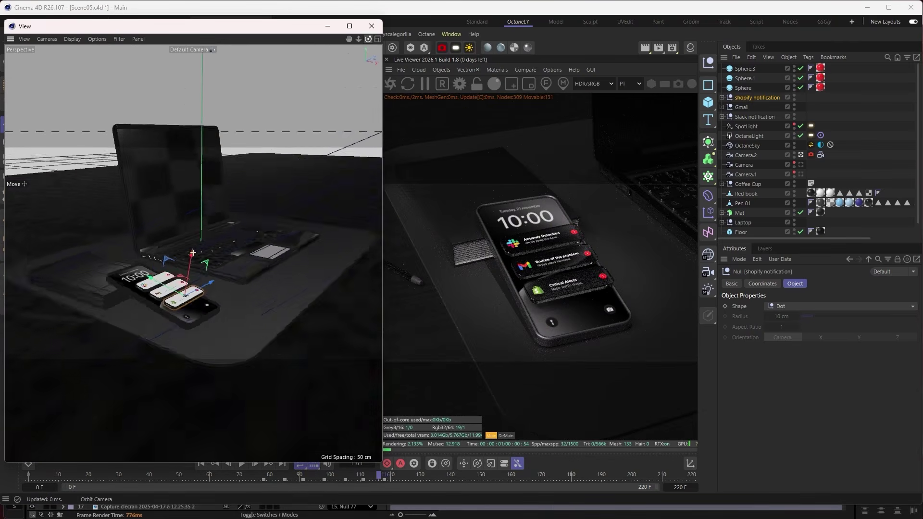
pyautogui.keyDown('alt'); pyautogui.moveTo(257, 245); pyautogui.dragTo(248, 276); pyautogui.keyUp('alt')
pyautogui.scroll(5, 258, 222)
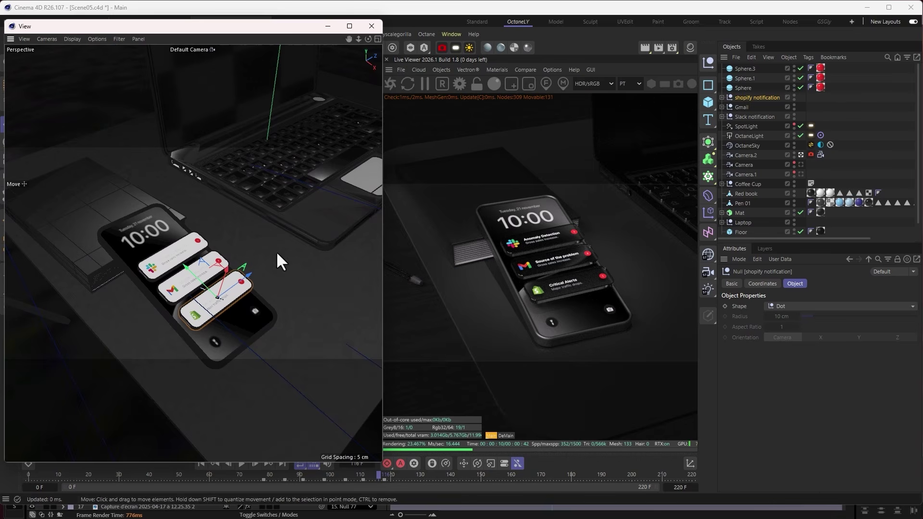
# Select the Gmail, shopify notification and Slack notification nulls in turn, and scrub back to frame 20
pyautogui.click(722, 97)
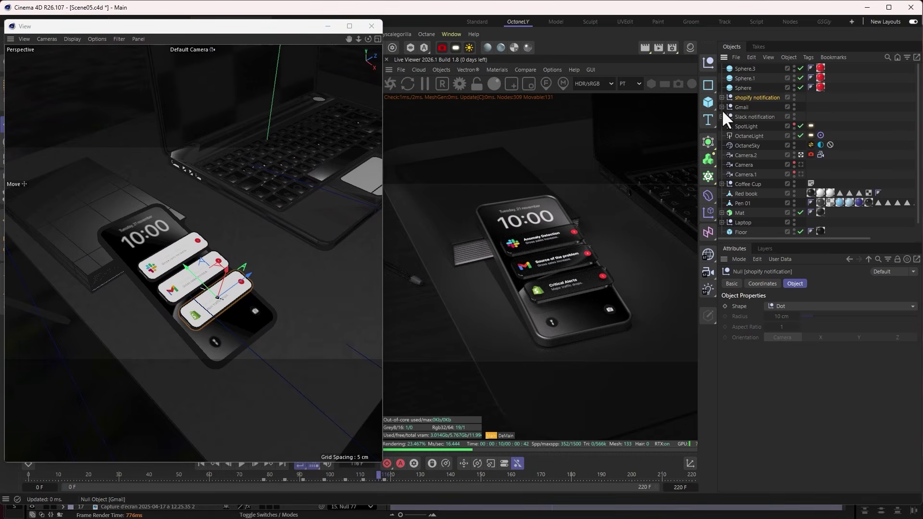
pyautogui.click(723, 108)
pyautogui.click(721, 108)
pyautogui.click(743, 108)
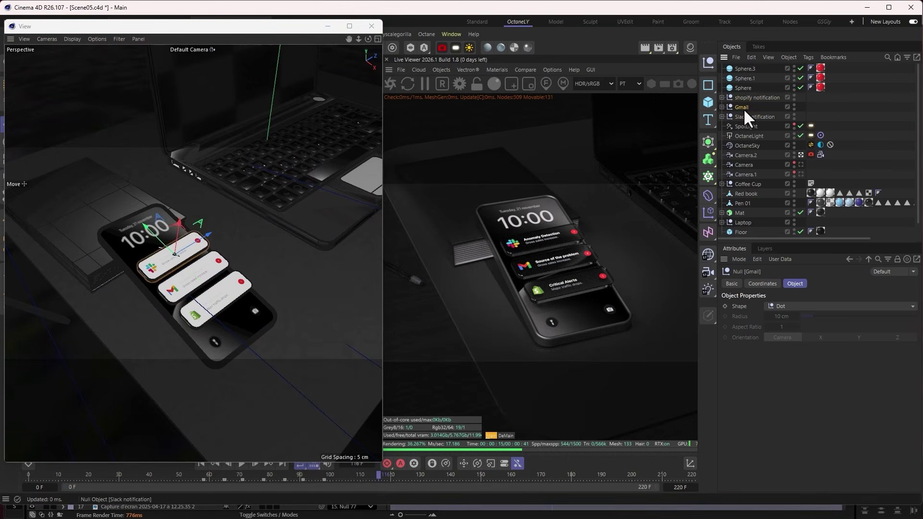
pyautogui.click(749, 96)
pyautogui.click(741, 106)
pyautogui.click(748, 117)
pyautogui.moveTo(122, 472); pyautogui.dragTo(89, 471)
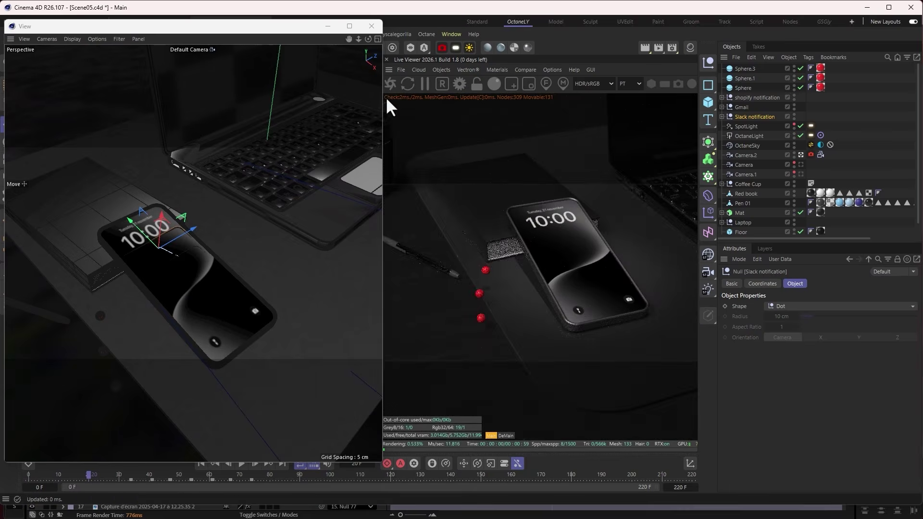
# Narrow the separate view window, and select Sphere.1 to review its animation up to frame 134
pyautogui.moveTo(383, 99); pyautogui.dragTo(297, 159)
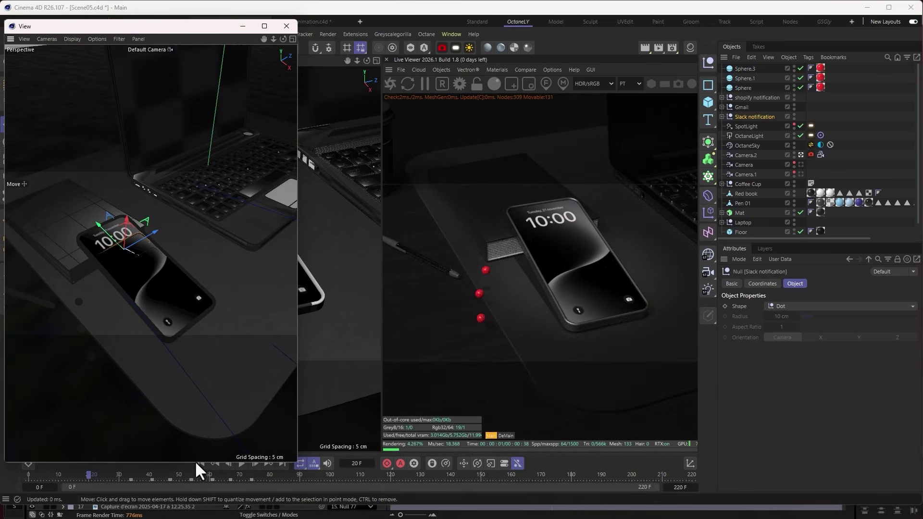
pyautogui.click(747, 77)
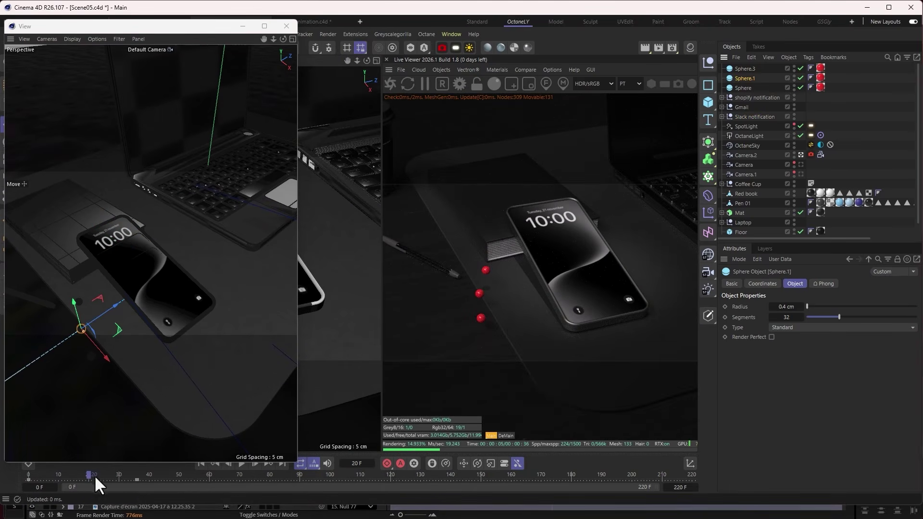
pyautogui.moveTo(94, 475); pyautogui.dragTo(432, 504)
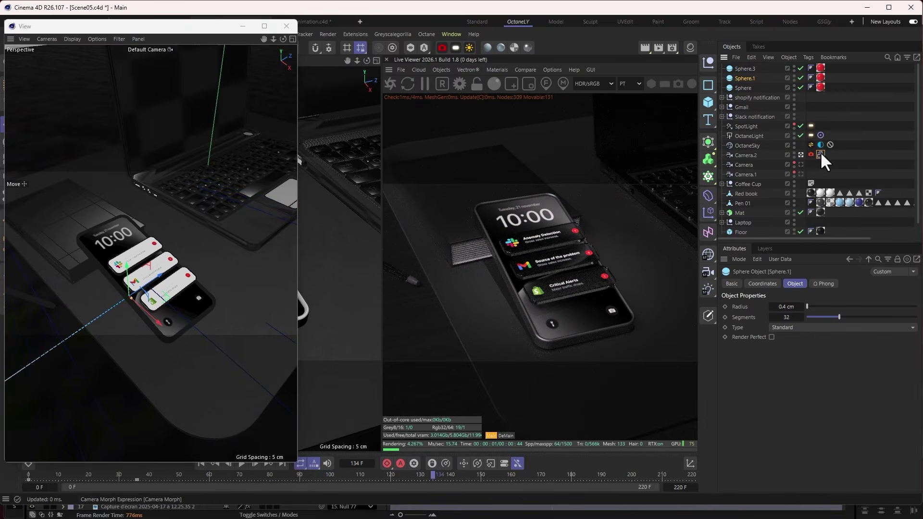
# Inspect Camera.2's Camera Morph tag, compare the views of Camera and Camera.1, and scrub to frame 156 through Camera
pyautogui.click(820, 155)
pyautogui.click(801, 164)
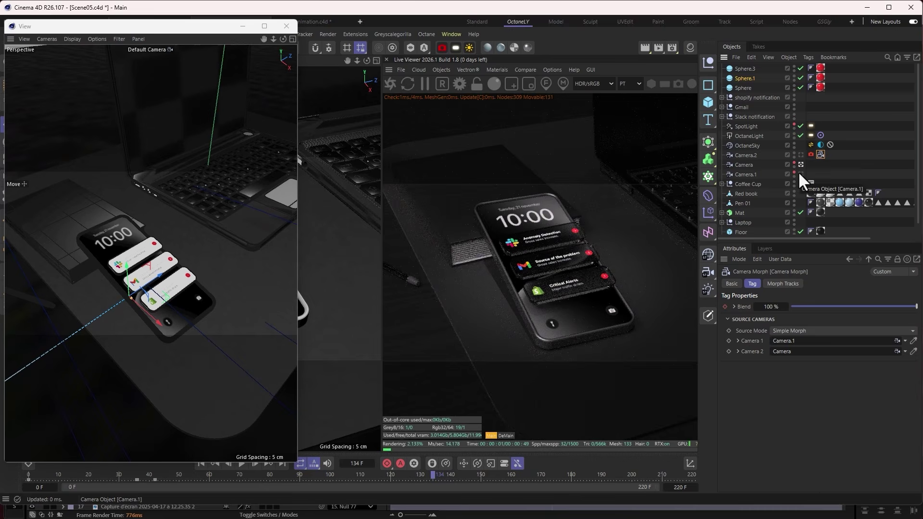
pyautogui.click(800, 174)
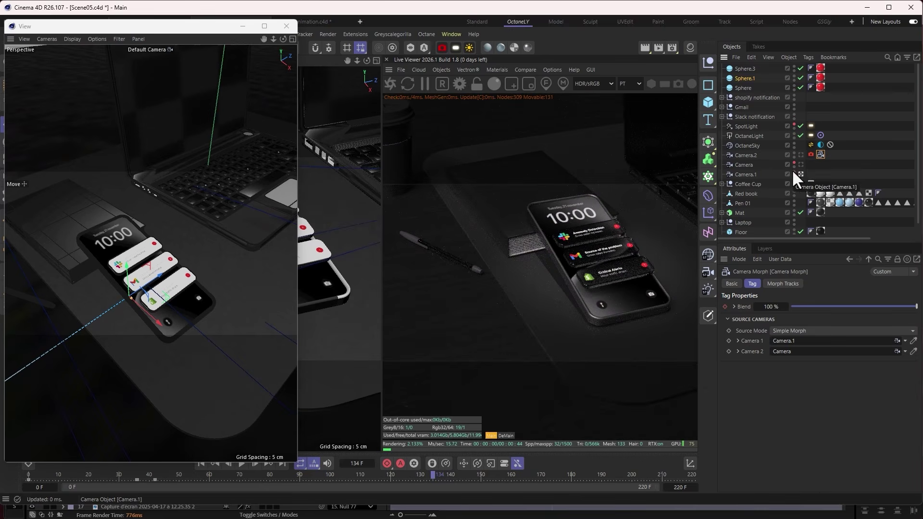
pyautogui.click(801, 164)
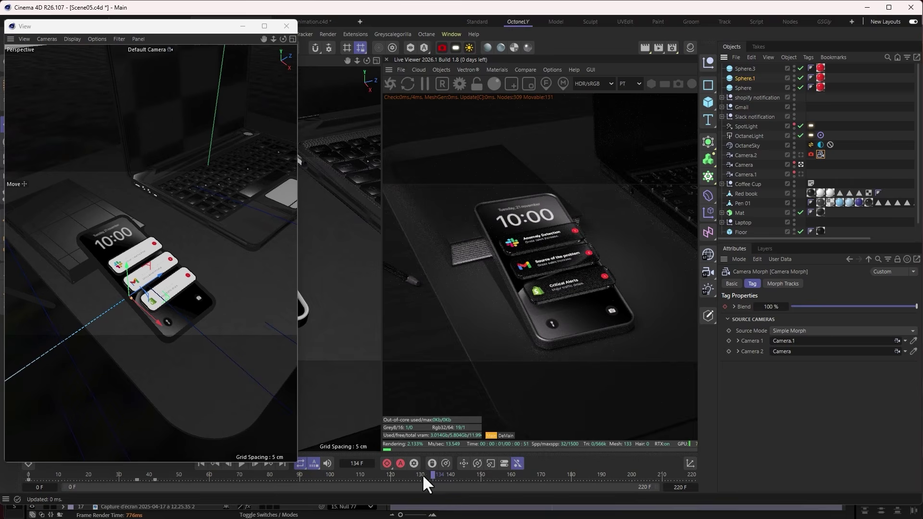
pyautogui.moveTo(423, 476); pyautogui.dragTo(495, 486)
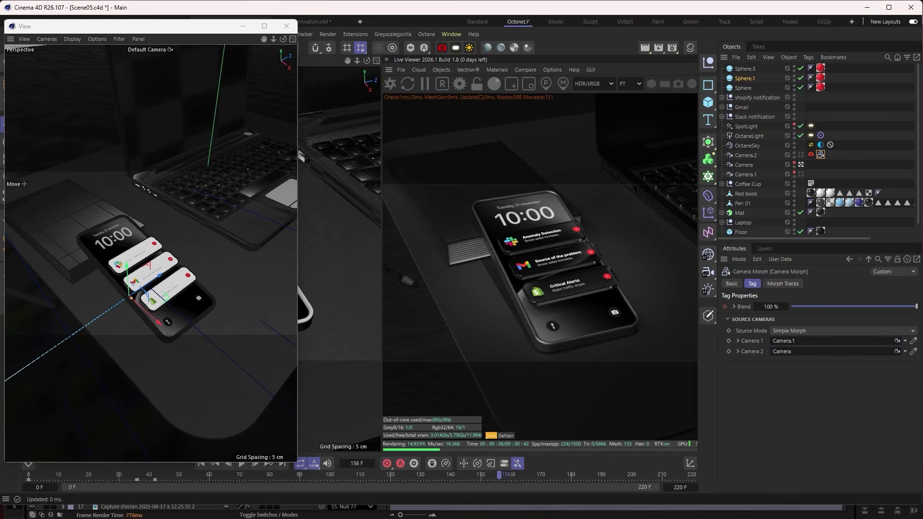
# Return to SCENE03 in After Effects, reveal the Anything 2 text layer's keyframes, and scrub to 0:00:11:04
pyautogui.click(867, 8)
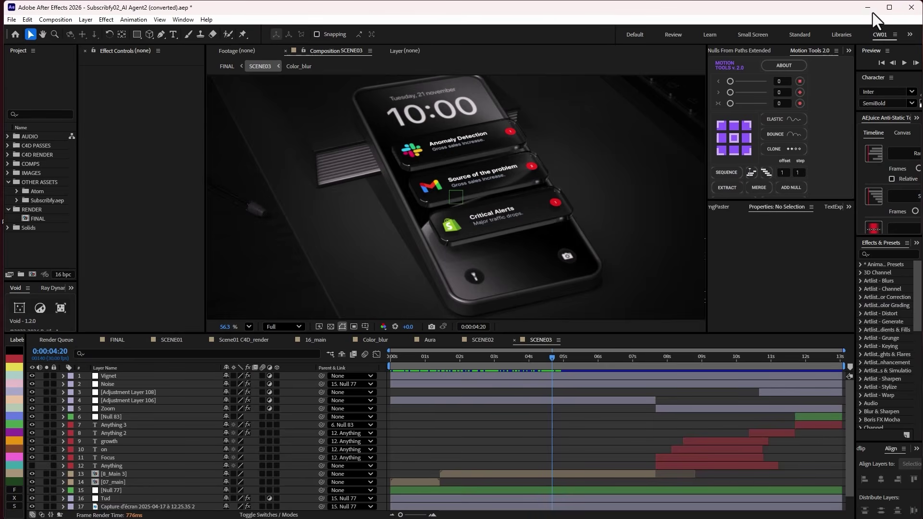
pyautogui.moveTo(555, 356); pyautogui.dragTo(764, 432)
pyautogui.click(763, 432)
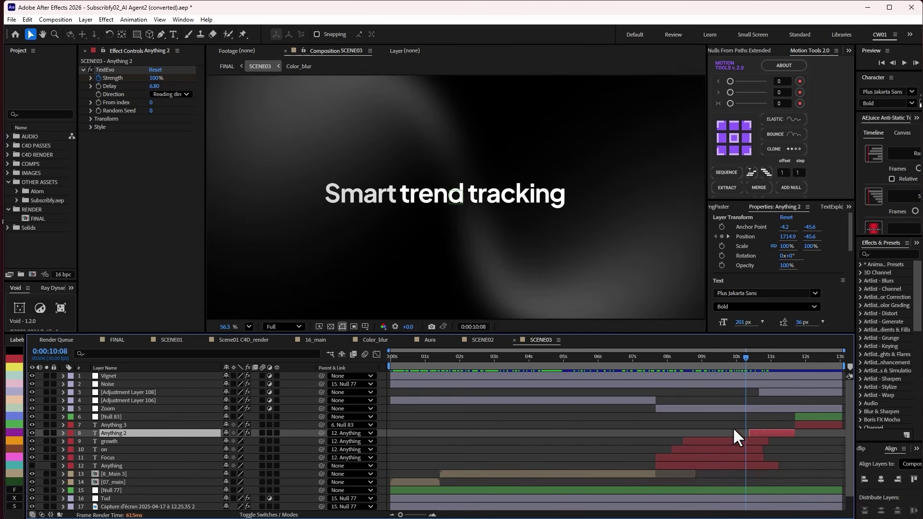
pyautogui.press('u')
pyautogui.moveTo(765, 362)
pyautogui.mouseDown()
pyautogui.moveTo(741, 359)
pyautogui.moveTo(768, 373)
pyautogui.moveTo(775, 365)
pyautogui.mouseUp()
pyautogui.scroll(-2, 771, 463)
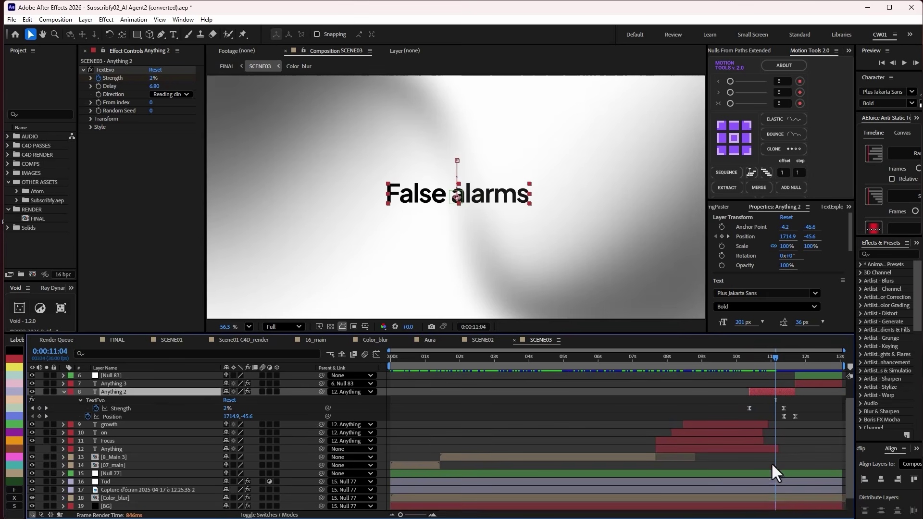
# Inspect SCENE03's background layers: Tud, Color_blur, BG, the screenshot layer and the Null 77 parent
pyautogui.click(762, 480)
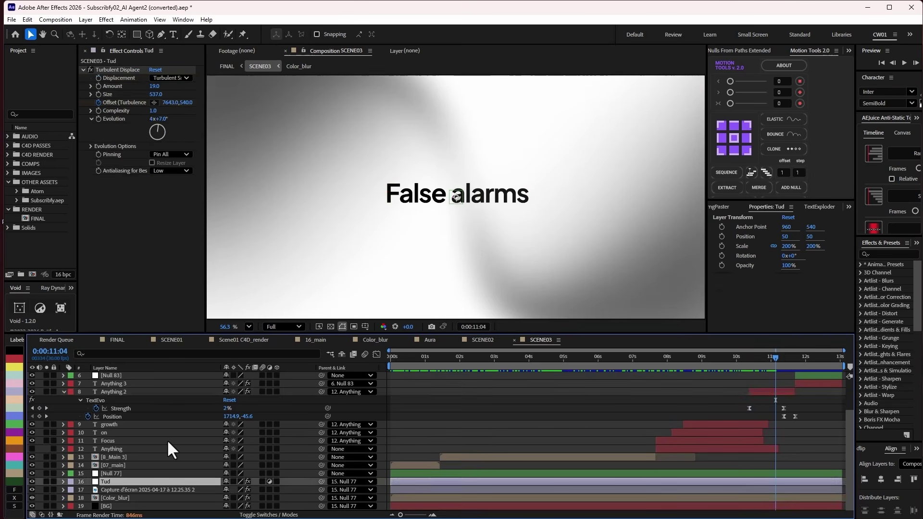
pyautogui.click(115, 498)
pyautogui.click(115, 506)
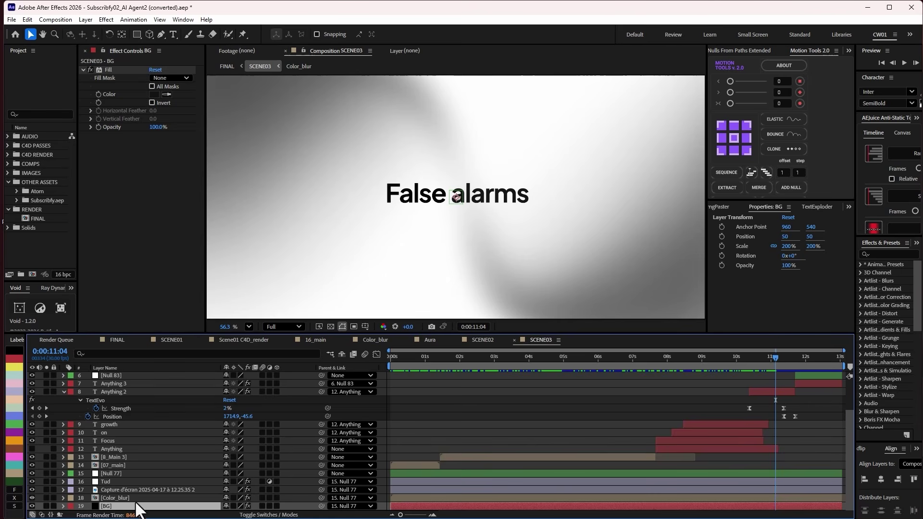
pyautogui.click(158, 490)
pyautogui.keyDown('alt'); pyautogui.scroll(3, 800, 427); pyautogui.keyUp('alt')
pyautogui.keyDown('alt'); pyautogui.scroll(-3, 801, 428); pyautogui.keyUp('alt')
pyautogui.click(788, 473)
pyautogui.keyDown('alt'); pyautogui.scroll(1, 777, 419); pyautogui.keyUp('alt')
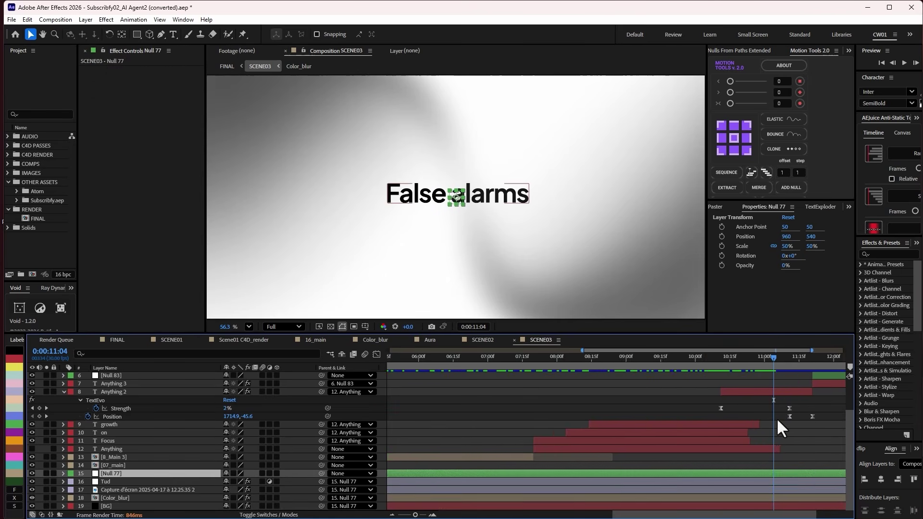
pyautogui.keyDown('alt'); pyautogui.scroll(-1, 775, 419); pyautogui.keyUp('alt')
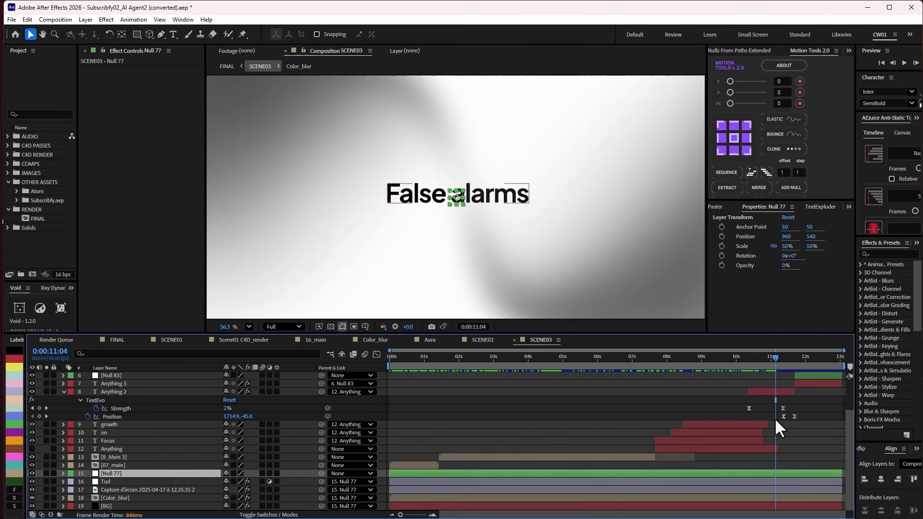
pyautogui.click(117, 498)
pyautogui.click(117, 506)
# Solo the BG and Color_blur layers, preview them with the Anything 2 text, and turn soloing off again
pyautogui.moveTo(46, 506); pyautogui.dragTo(48, 501)
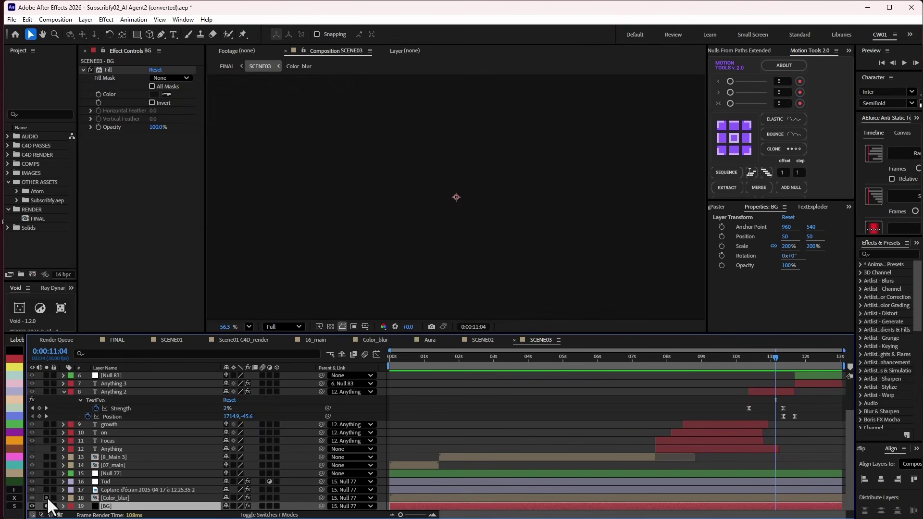
pyautogui.click(46, 392)
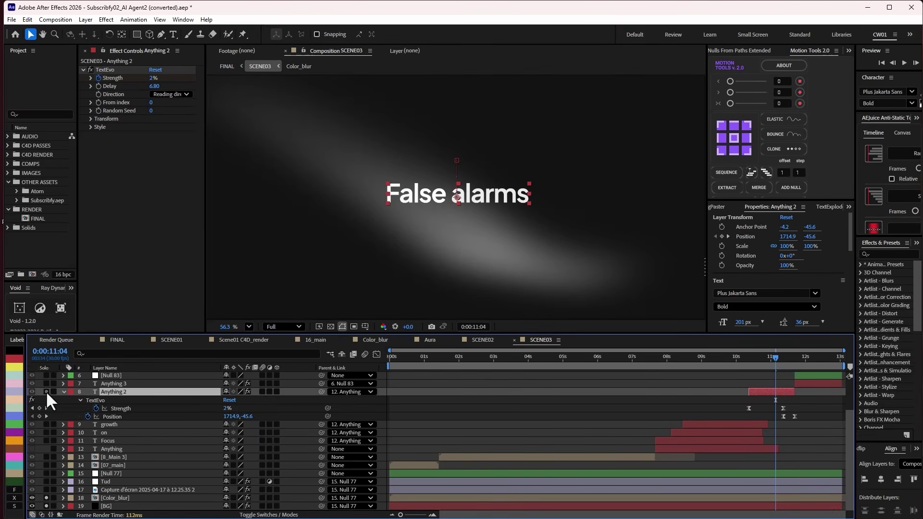
pyautogui.click(46, 392)
pyautogui.click(46, 506)
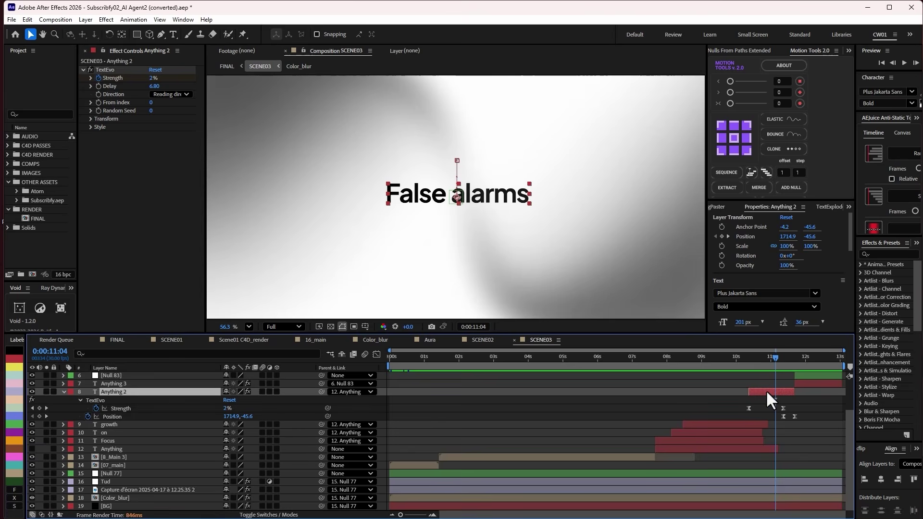
# Select Adjustment Layer 108 to inspect its Invert effect
pyautogui.scroll(3, 769, 389)
pyautogui.click(767, 392)
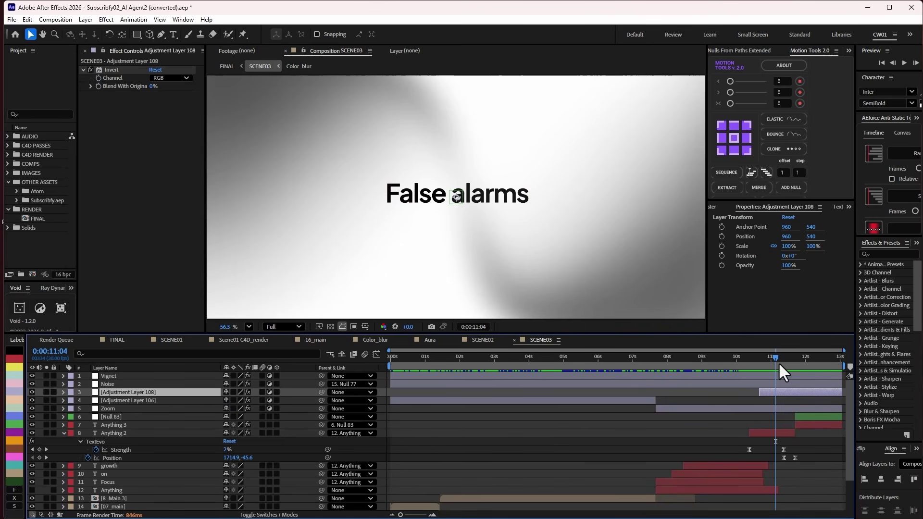
# Return to the FINAL composition, move to 0:00:57:06, and open the SCENE04 composition
pyautogui.moveTo(779, 363)
pyautogui.mouseDown()
pyautogui.moveTo(726, 363)
pyautogui.moveTo(819, 365)
pyautogui.moveTo(727, 364)
pyautogui.moveTo(790, 362)
pyautogui.moveTo(799, 368)
pyautogui.moveTo(801, 394)
pyautogui.moveTo(806, 360)
pyautogui.moveTo(861, 365)
pyautogui.moveTo(752, 365)
pyautogui.moveTo(785, 370)
pyautogui.mouseUp()
pyautogui.click(249, 327)
pyautogui.click(827, 474)
pyautogui.click(227, 66)
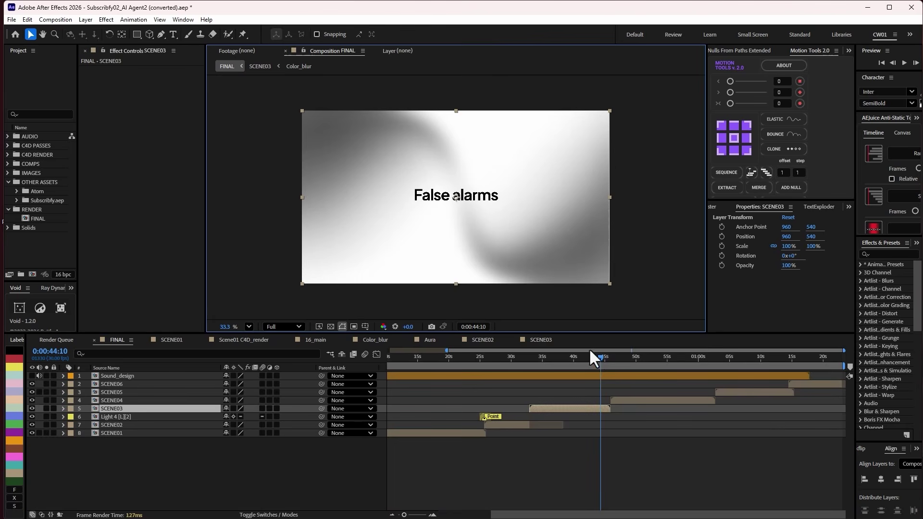
pyautogui.moveTo(605, 360); pyautogui.dragTo(681, 366)
pyautogui.doubleClick(672, 401)
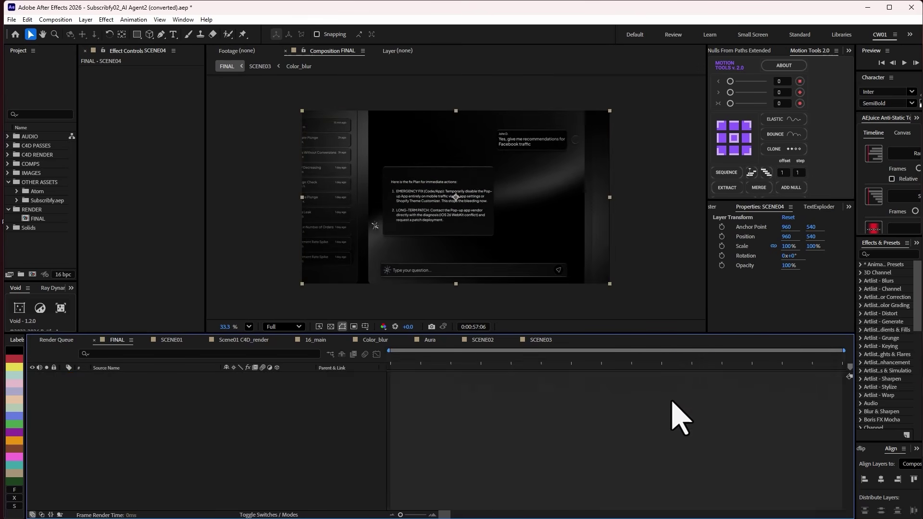
# Fit SCENE04 in the viewer, select the 12_fix_main 2 layer, and scrub from 0:00:03:28 to 0:00:06:21
pyautogui.moveTo(550, 360); pyautogui.dragTo(497, 361)
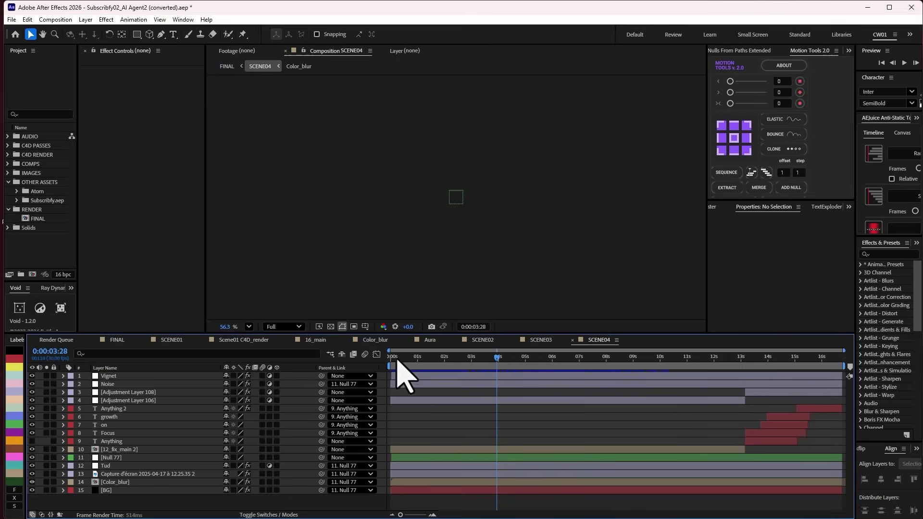
pyautogui.click(249, 326)
pyautogui.click(260, 340)
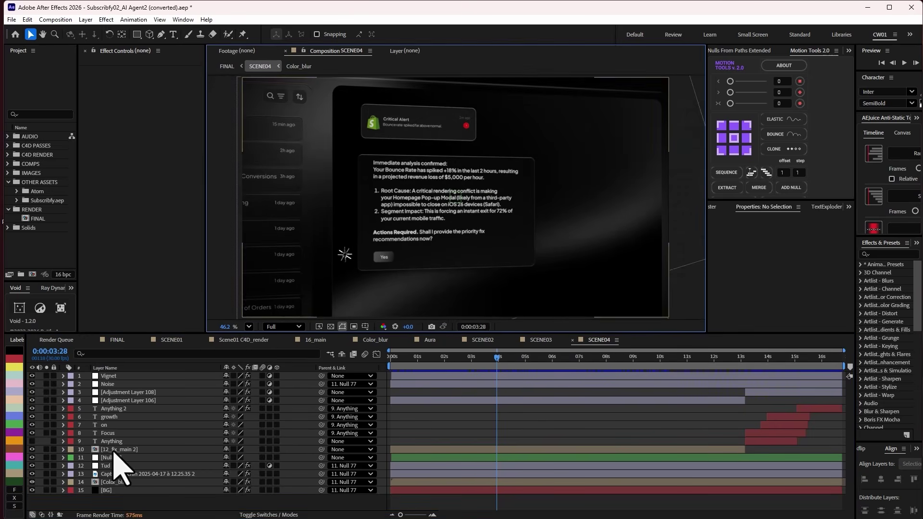
pyautogui.click(112, 449)
pyautogui.click(467, 366)
pyautogui.click(571, 365)
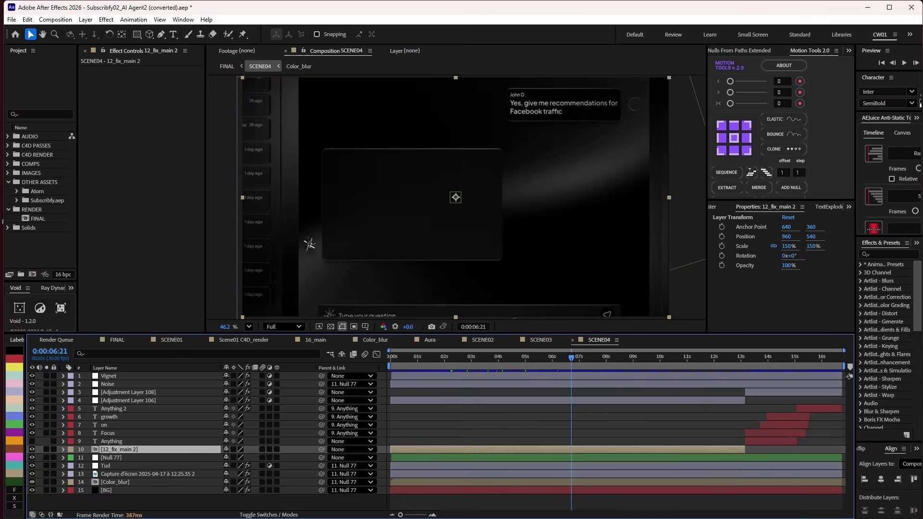
# Switch to Cinema 4D and scrub through Scene06.c4d to examine how the chat panels and camera animate
pyautogui.hotkey('alt', 'Tab')
pyautogui.moveTo(165, 480); pyautogui.dragTo(336, 481)
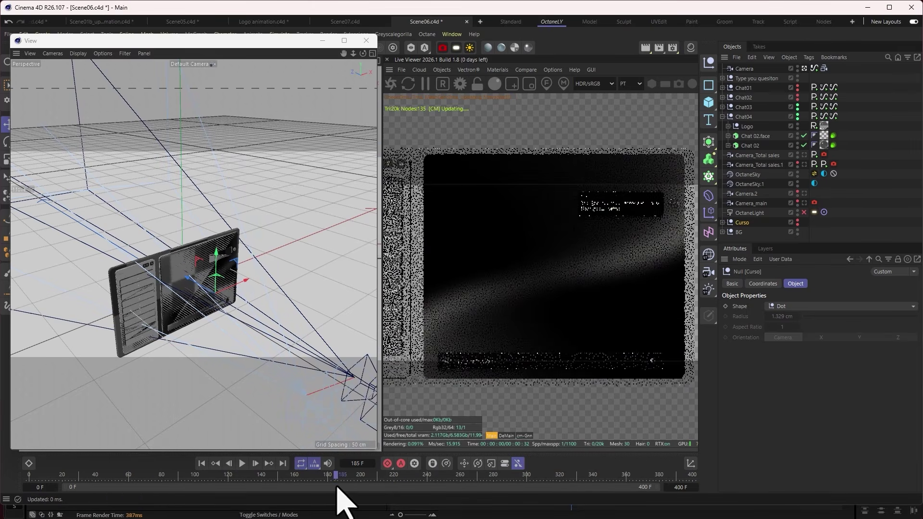
pyautogui.moveTo(354, 54); pyautogui.dragTo(365, 54)
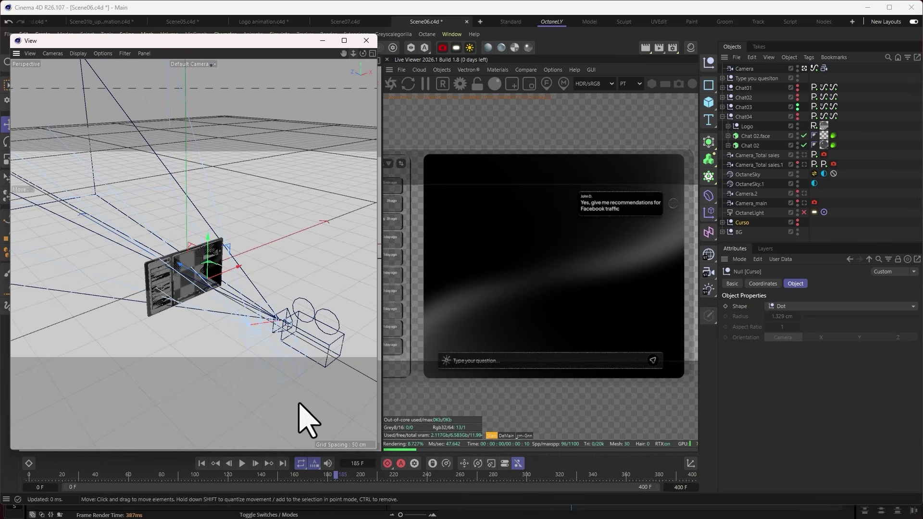
pyautogui.moveTo(270, 478); pyautogui.dragTo(321, 478)
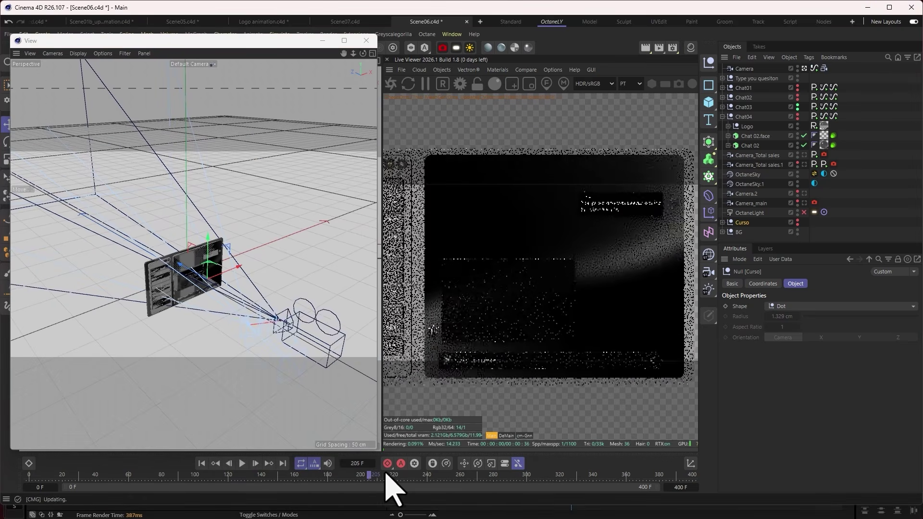
pyautogui.click(505, 475)
pyautogui.moveTo(505, 477); pyautogui.dragTo(177, 477)
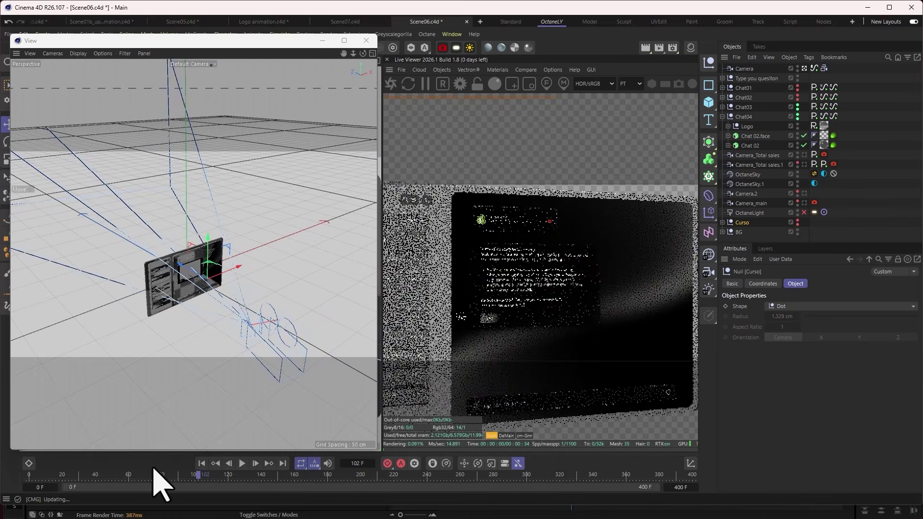
pyautogui.scroll(5, 201, 244)
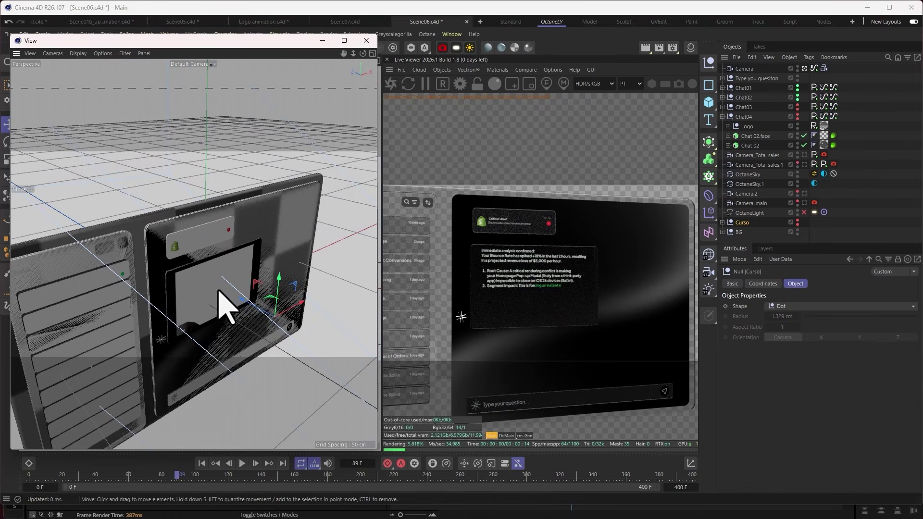
pyautogui.moveTo(178, 476); pyautogui.dragTo(221, 477)
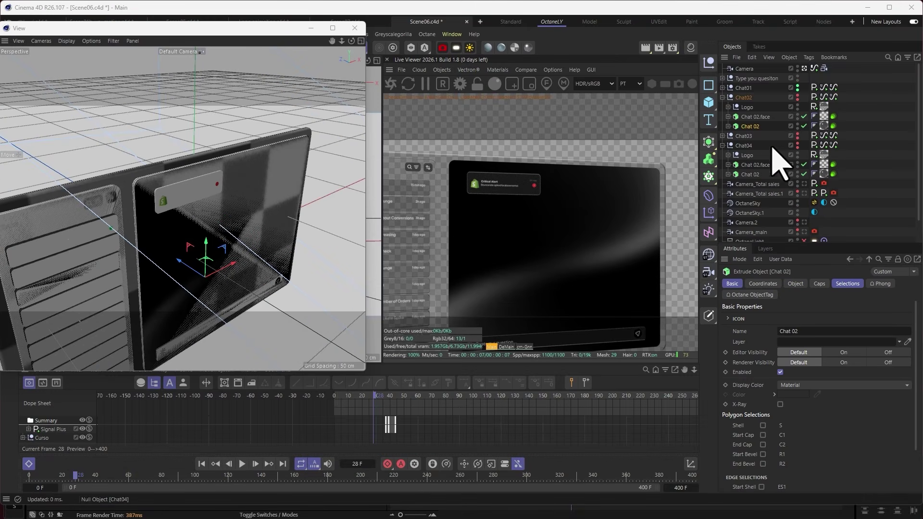
# Keyframe Chat 02.face's editor and renderer visibility as Default at frame 28 and Off at frame 32, and scrub across the keyframes
pyautogui.click(753, 118)
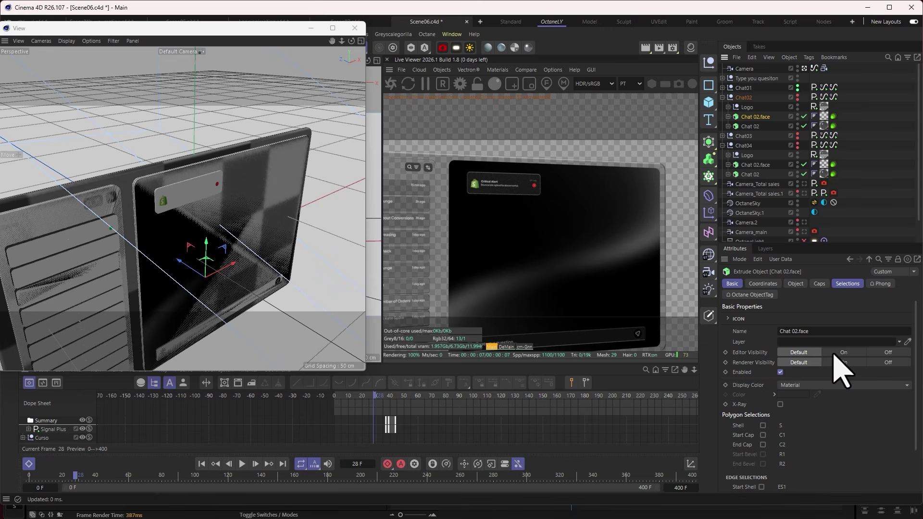
pyautogui.click(726, 362)
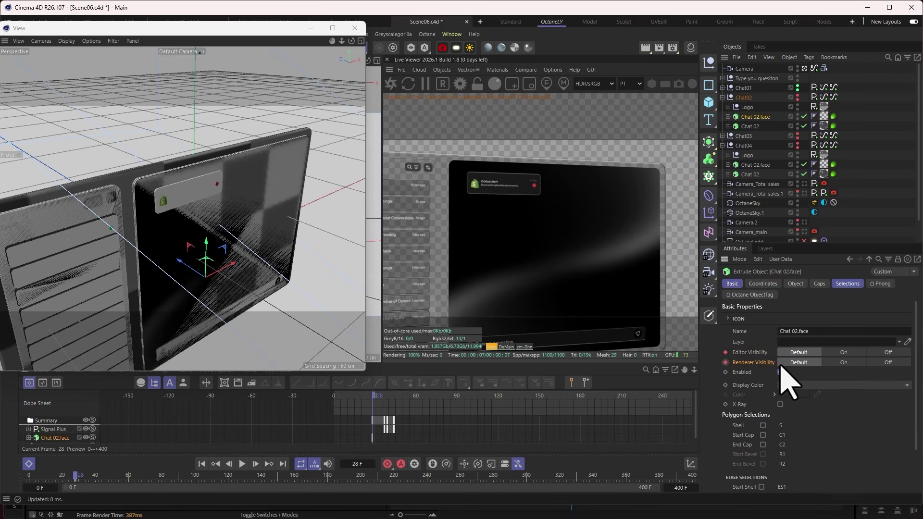
pyautogui.click(82, 475)
pyautogui.click(888, 352)
pyautogui.click(888, 362)
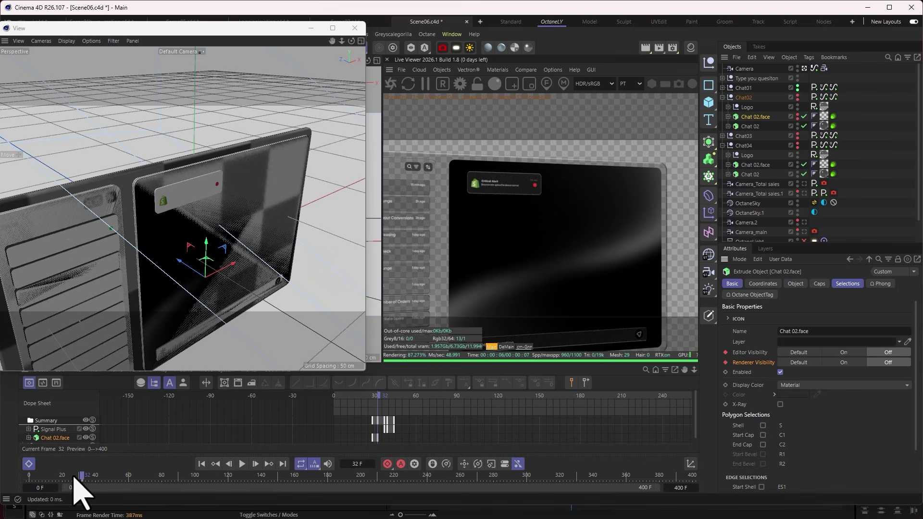
pyautogui.moveTo(73, 476)
pyautogui.mouseDown()
pyautogui.moveTo(62, 475)
pyautogui.moveTo(92, 475)
pyautogui.moveTo(83, 476)
pyautogui.mouseUp()
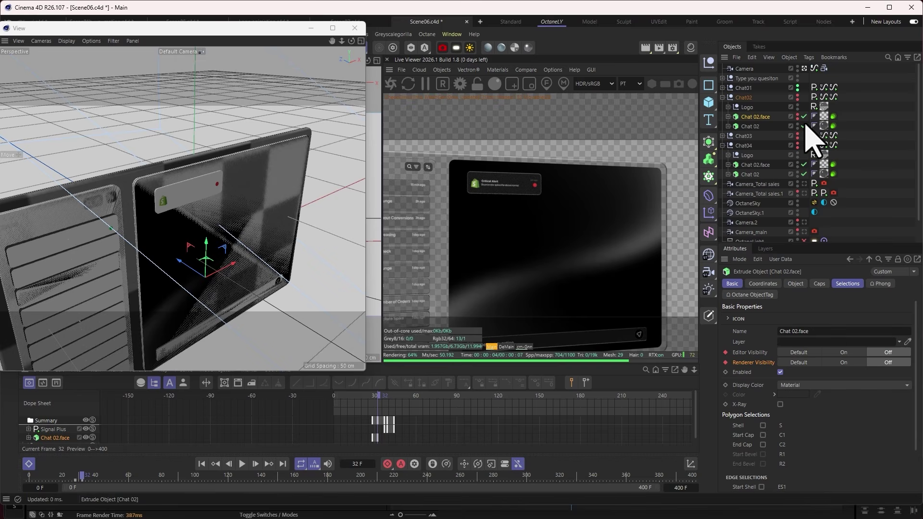
pyautogui.moveTo(84, 476); pyautogui.dragTo(63, 478)
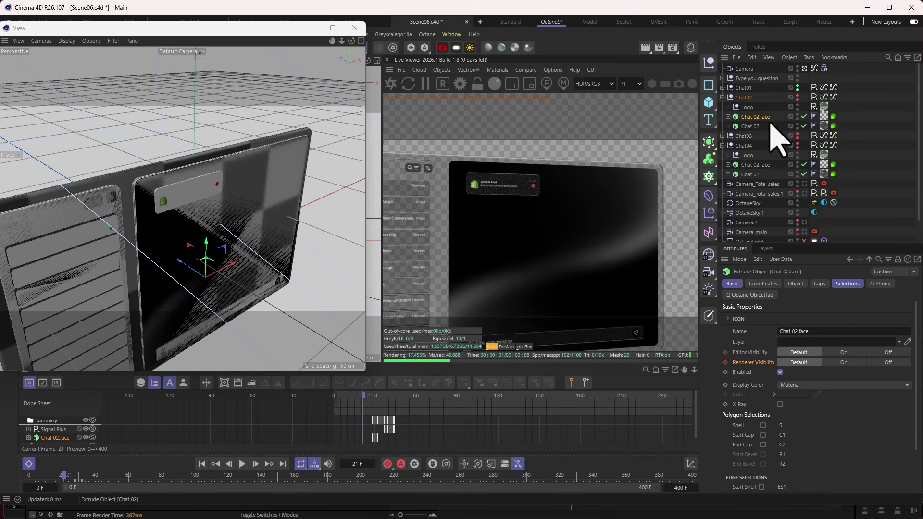
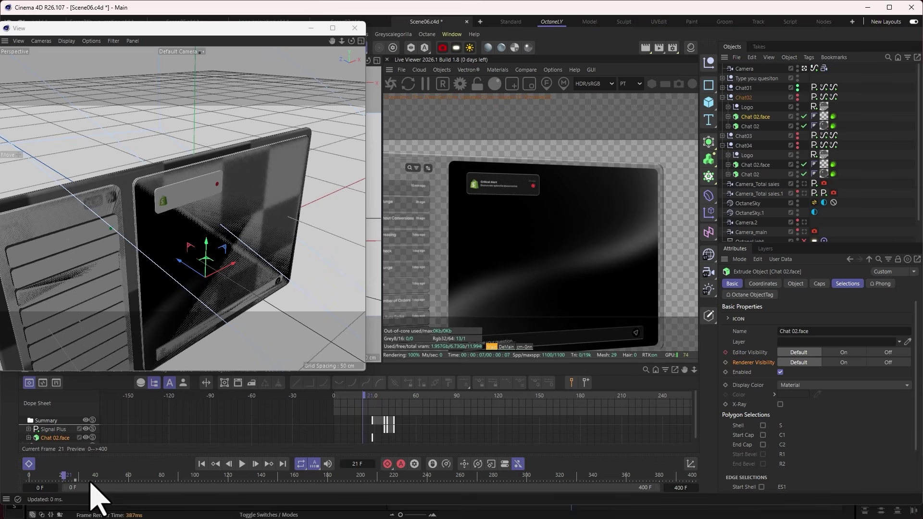
# Go to frame 94 and open the node graph of Chat 02.face's Chat02_video material
pyautogui.moveTo(63, 476); pyautogui.dragTo(184, 476)
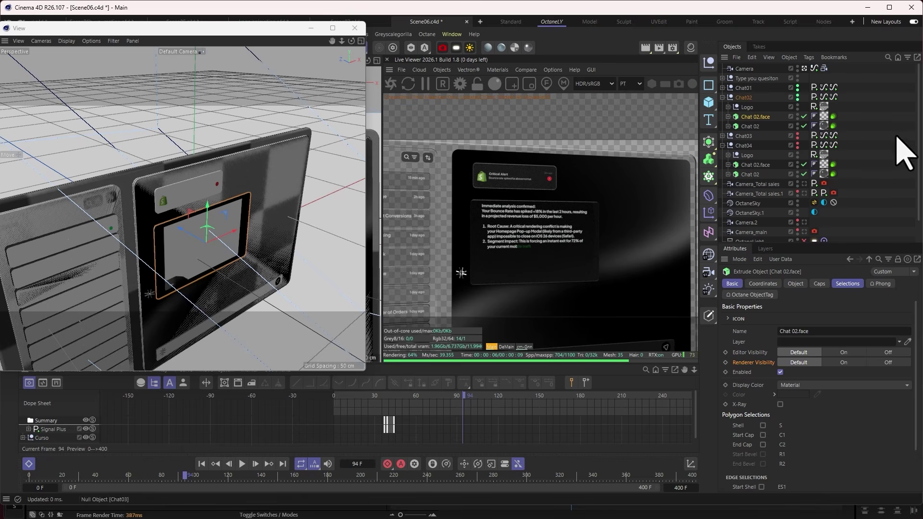
pyautogui.doubleClick(824, 117)
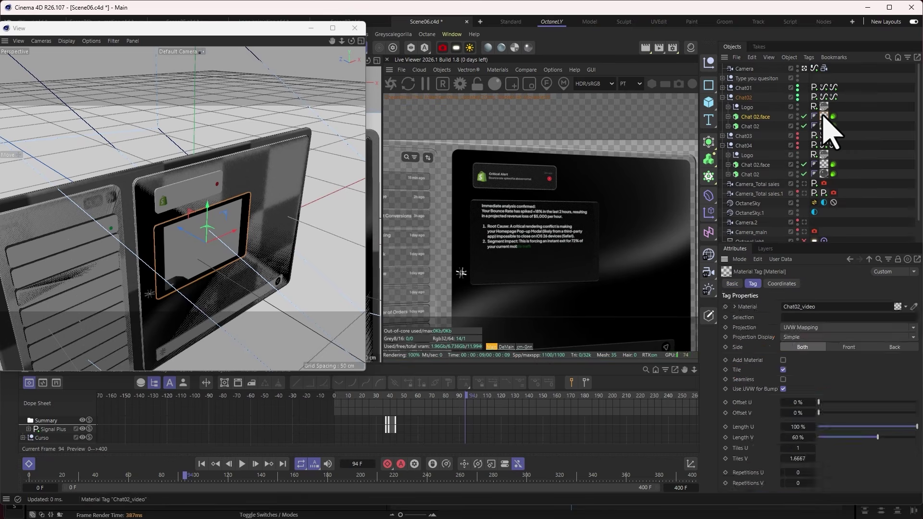
pyautogui.click(690, 47)
pyautogui.scroll(-13, 682, 196)
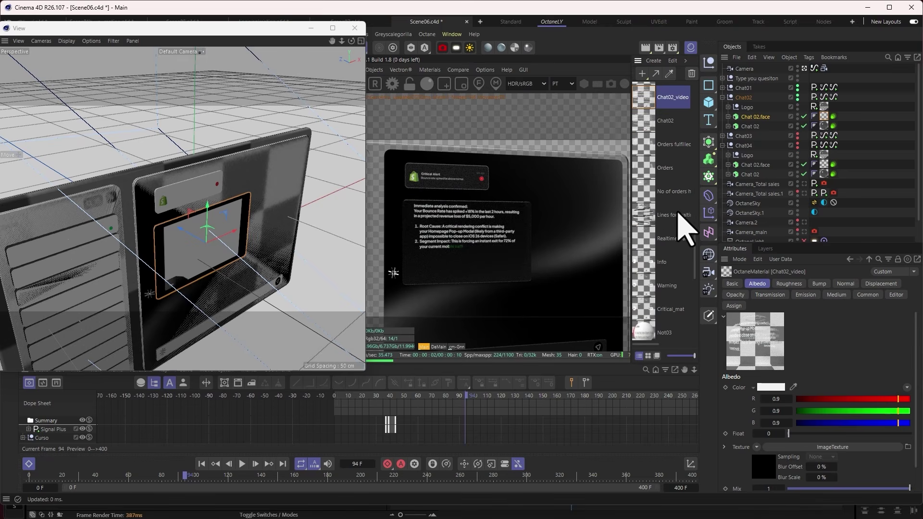
pyautogui.scroll(5, 640, 159)
pyautogui.doubleClick(644, 224)
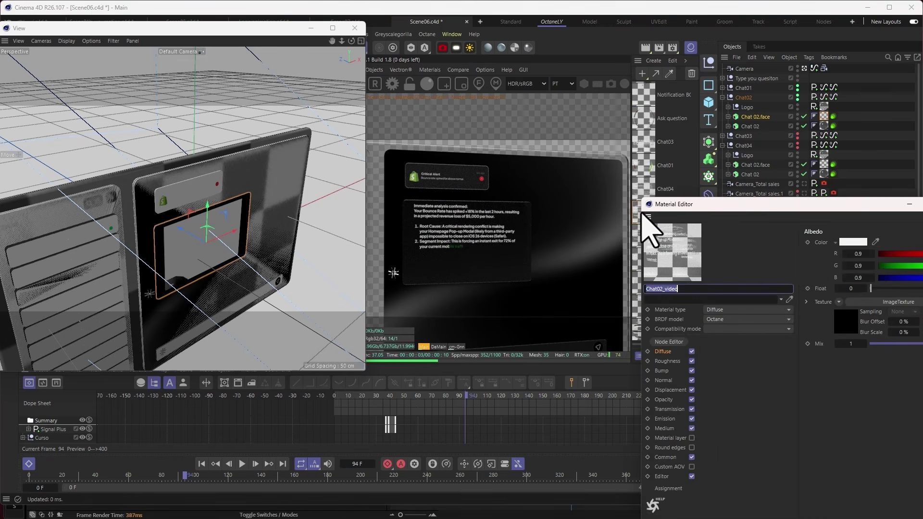
pyautogui.moveTo(721, 209); pyautogui.dragTo(502, 86)
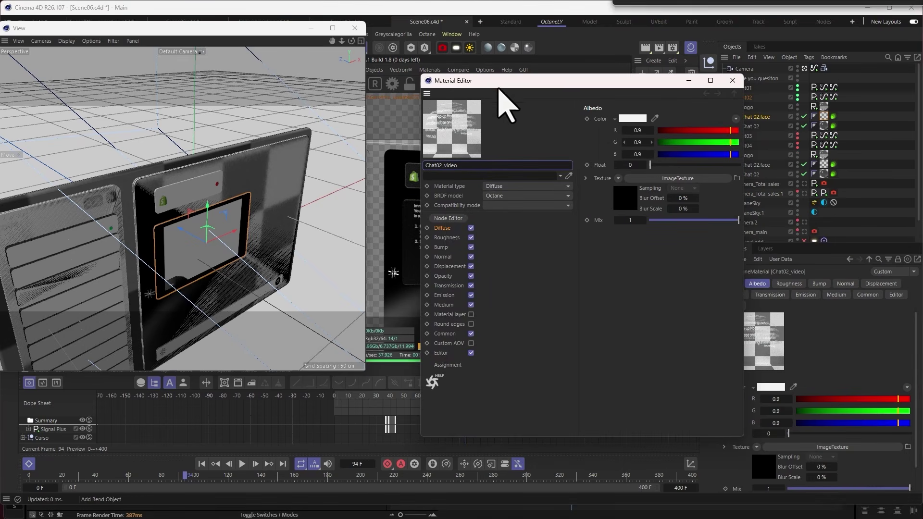
pyautogui.click(448, 220)
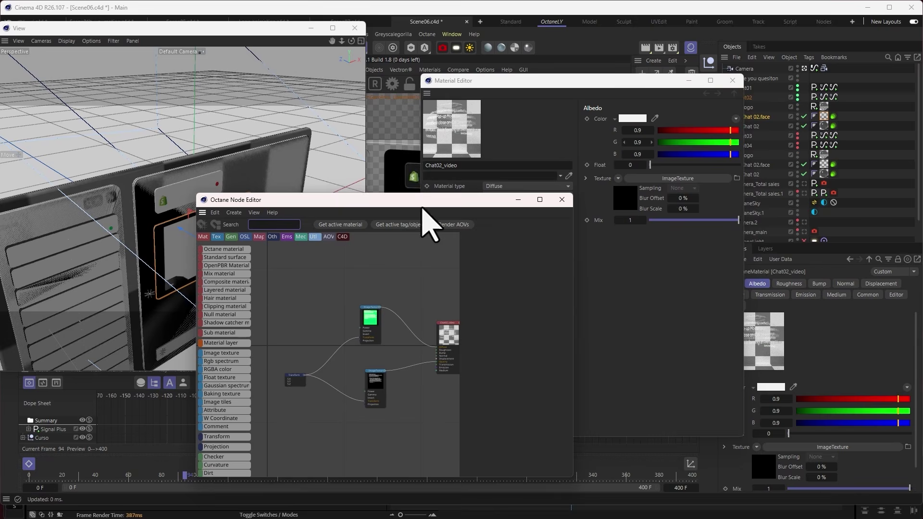
pyautogui.moveTo(423, 206); pyautogui.dragTo(374, 107)
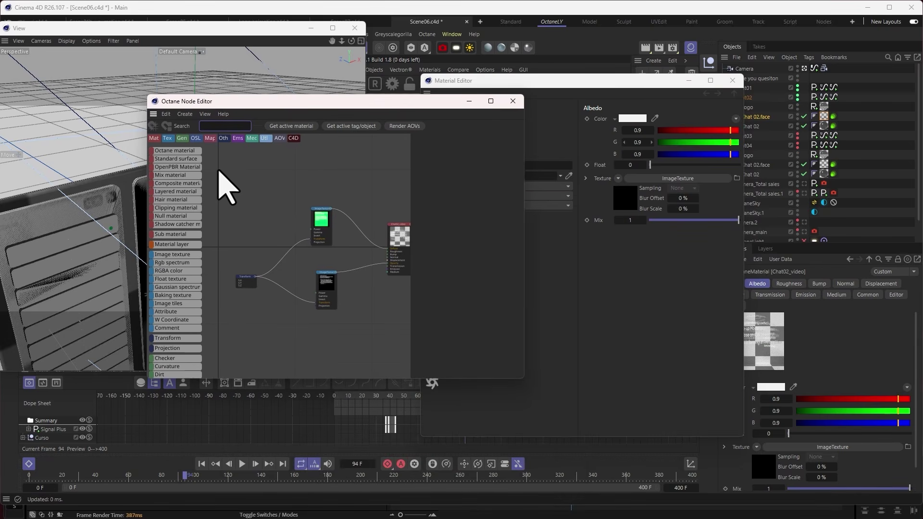
# Examine the node graph and select the Transform node that feeds both image textures to show its UVW settings
pyautogui.click(219, 171)
pyautogui.scroll(-5, 336, 217)
pyautogui.scroll(7, 344, 221)
pyautogui.scroll(-7, 269, 262)
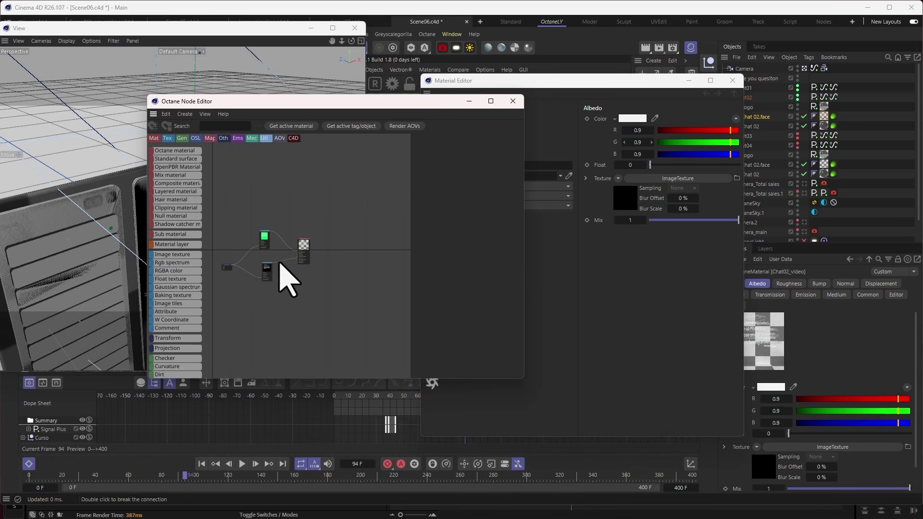
pyautogui.moveTo(226, 265); pyautogui.dragTo(242, 245)
pyautogui.scroll(8, 252, 246)
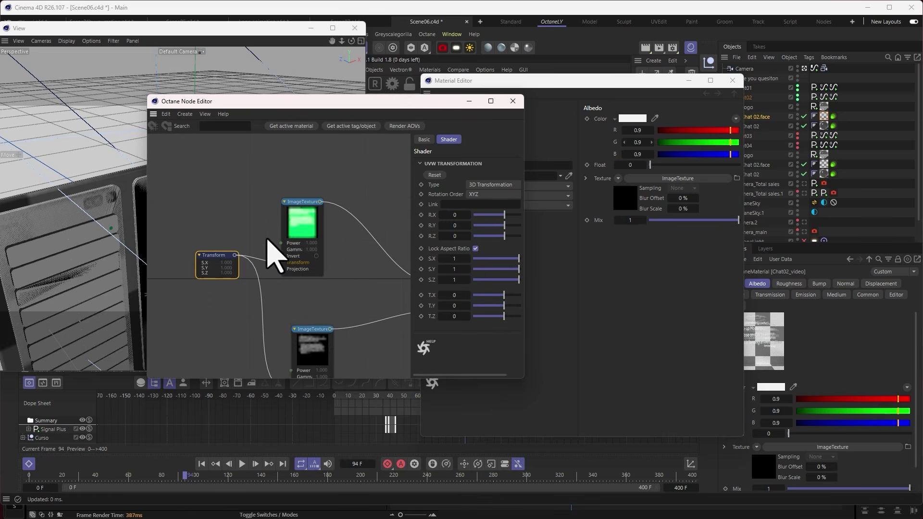
# Arrange the two ImageTexture nodes closer to the Transform node and inspect the Alpha-type texture's shader settings
pyautogui.moveTo(314, 327); pyautogui.dragTo(311, 282)
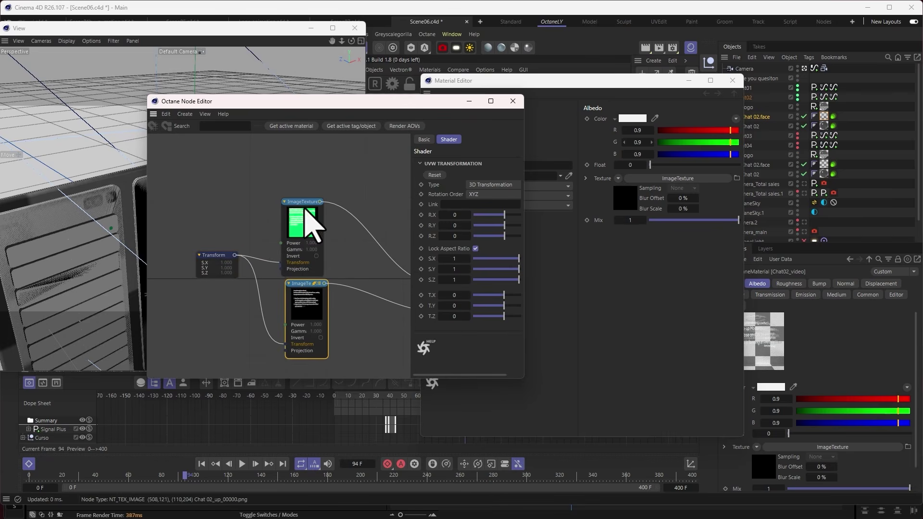
pyautogui.click(304, 212)
pyautogui.moveTo(295, 201); pyautogui.dragTo(302, 186)
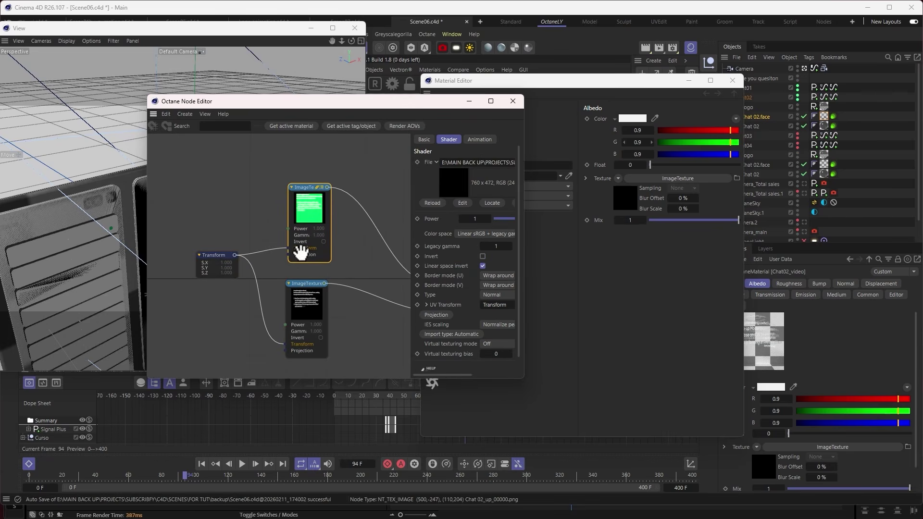
pyautogui.moveTo(312, 283); pyautogui.dragTo(304, 278)
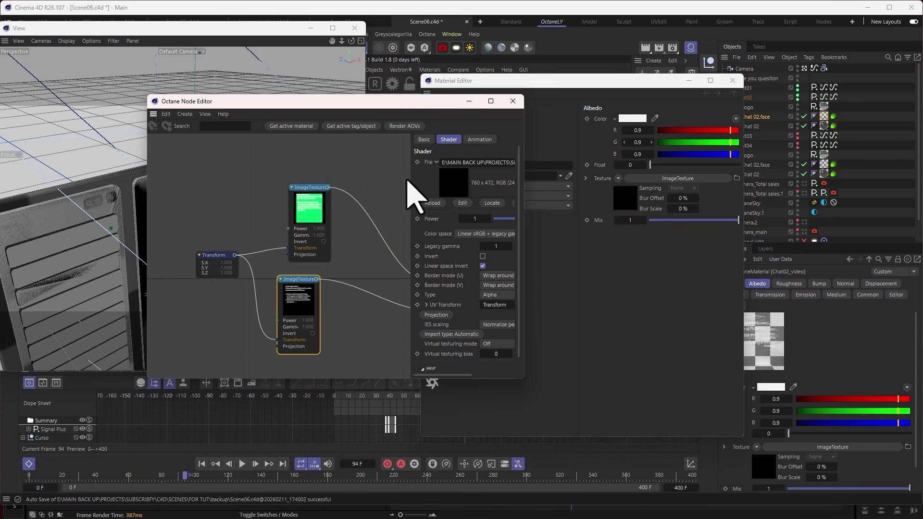
pyautogui.moveTo(410, 180); pyautogui.dragTo(361, 182)
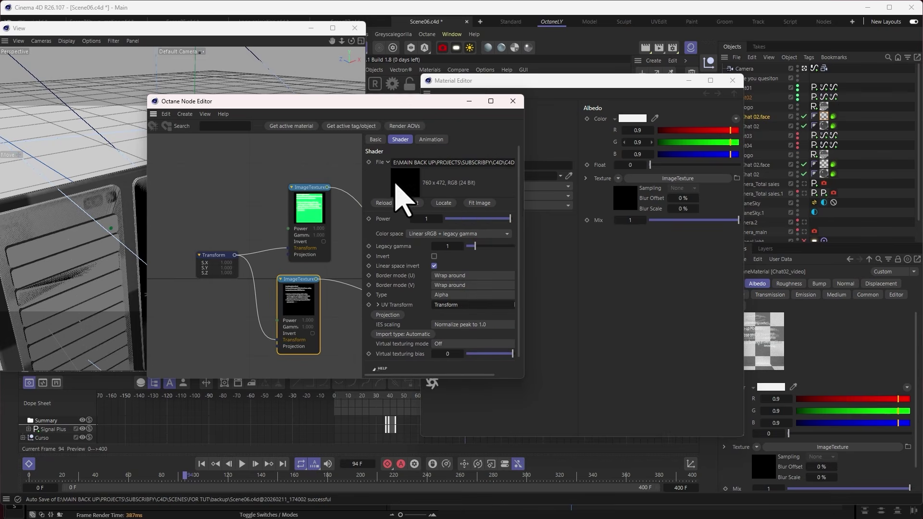
# Open the texture's source folder, Chat 02, and examine the numbered Chat 02_up image sequence
pyautogui.moveTo(526, 187); pyautogui.dragTo(620, 186)
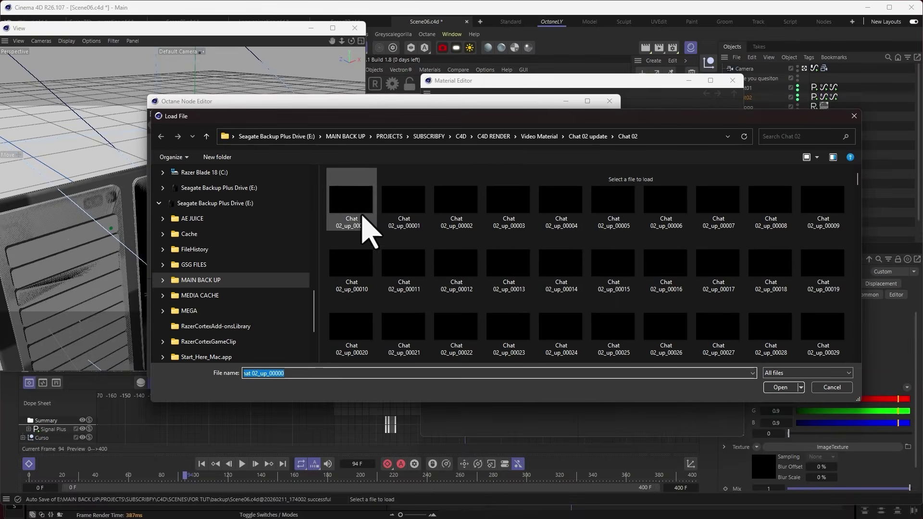
pyautogui.scroll(-3, 621, 250)
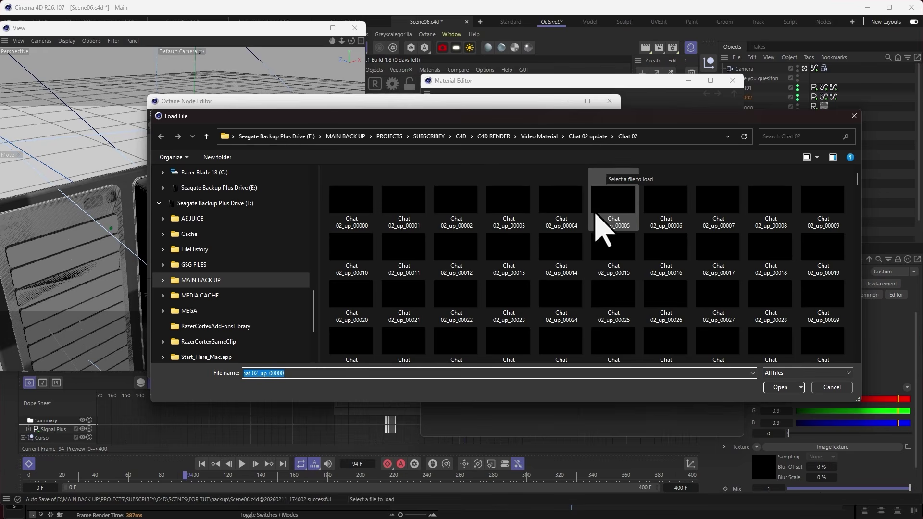
pyautogui.scroll(-4, 476, 226)
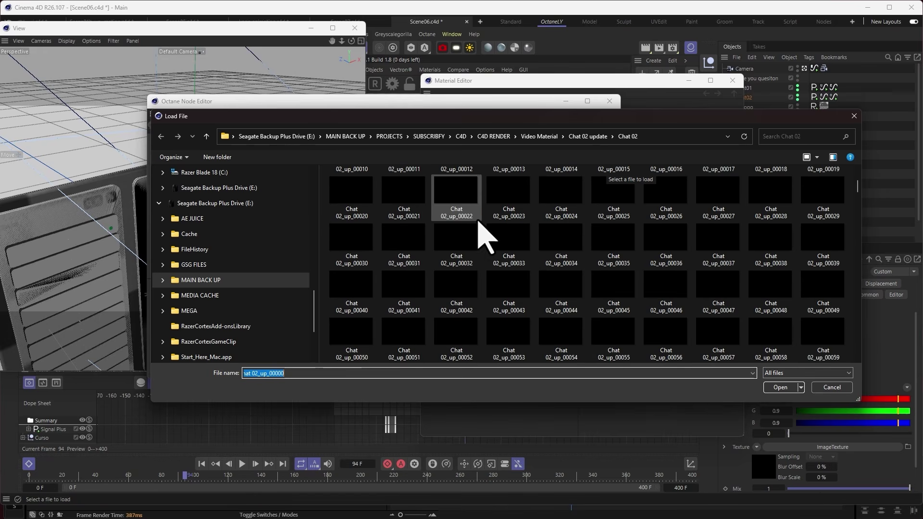
pyautogui.scroll(-6, 536, 269)
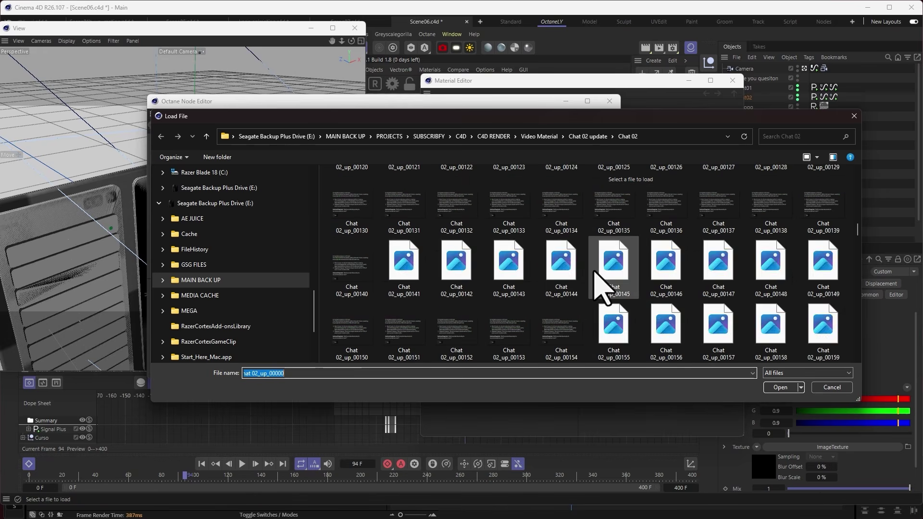
pyautogui.scroll(12, 683, 256)
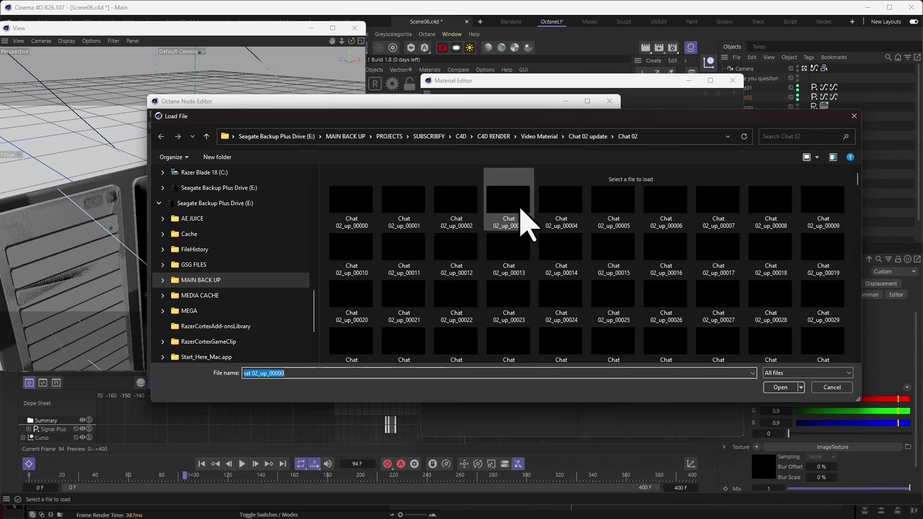
# Browse further through the Chat 02_up image sequence, go up to the Chat 02 update folder, and dismiss the file dialog
pyautogui.scroll(-10, 656, 264)
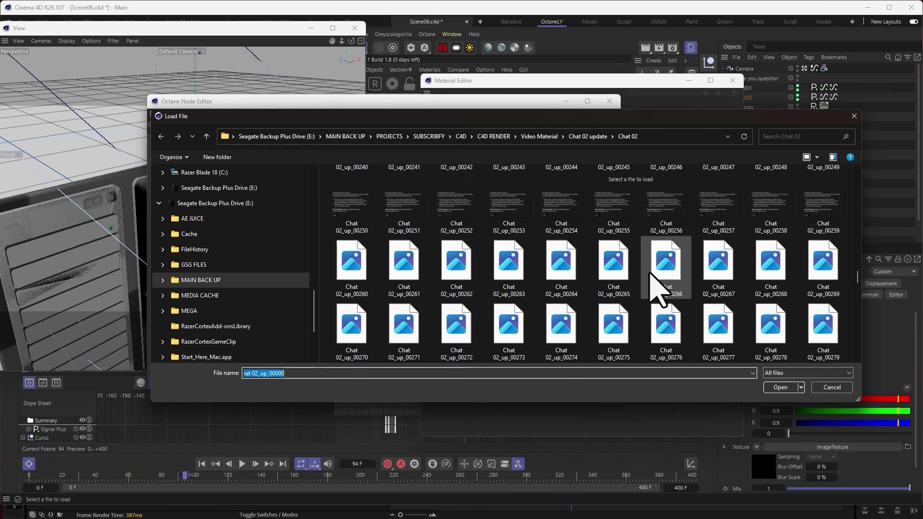
pyautogui.click(587, 136)
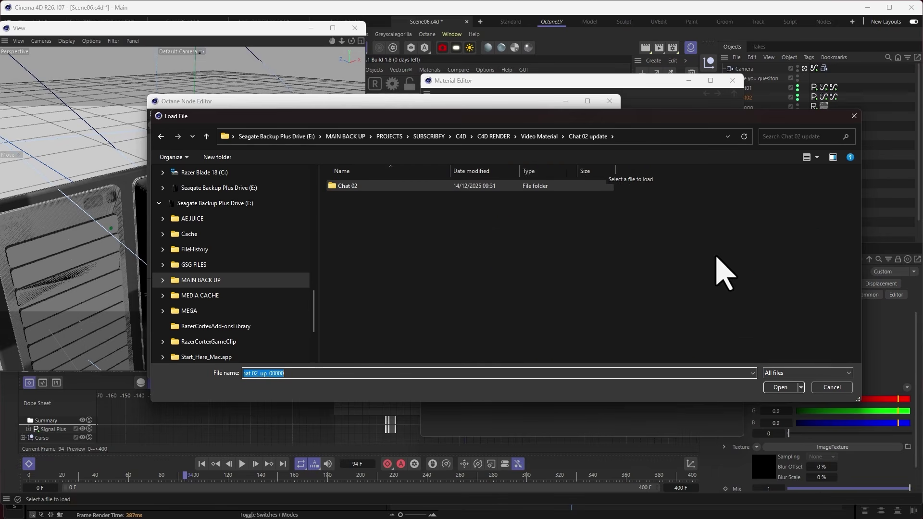
pyautogui.click(832, 388)
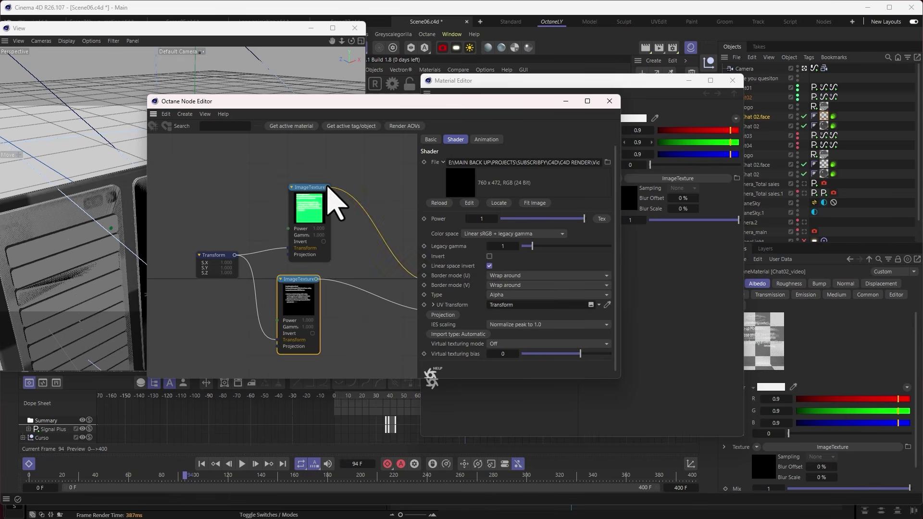
# Align the two ImageTexture nodes one above the other between the Transform node and the Chat02_video material node
pyautogui.moveTo(318, 185); pyautogui.dragTo(300, 182)
pyautogui.moveTo(295, 280); pyautogui.dragTo(276, 279)
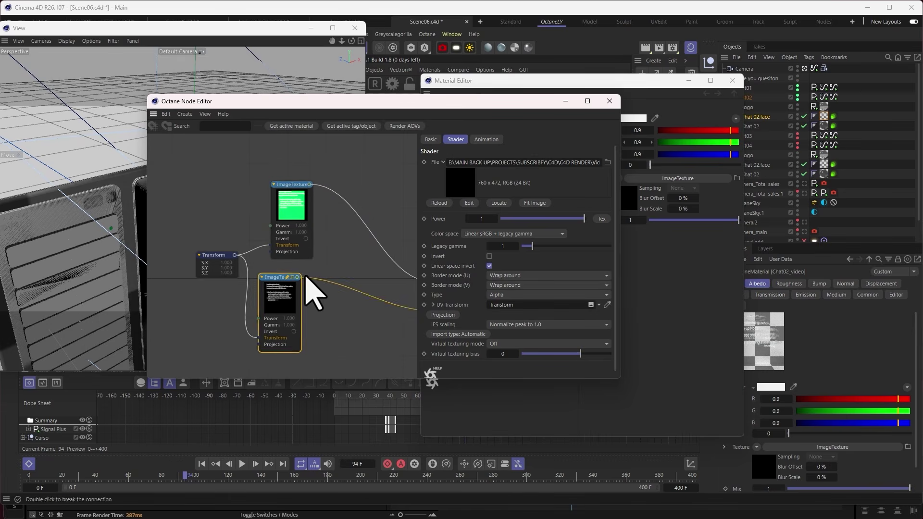
pyautogui.scroll(-3, 371, 310)
pyautogui.moveTo(411, 241); pyautogui.dragTo(371, 222)
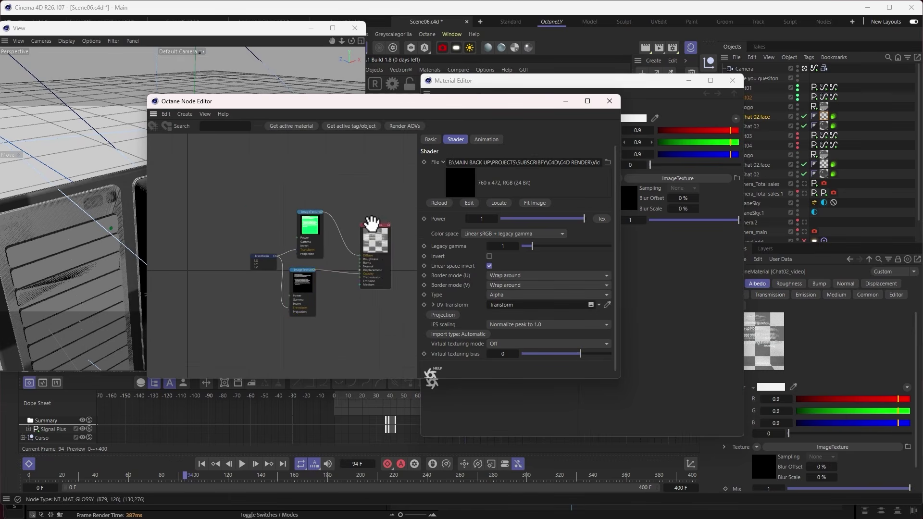
pyautogui.scroll(3, 350, 257)
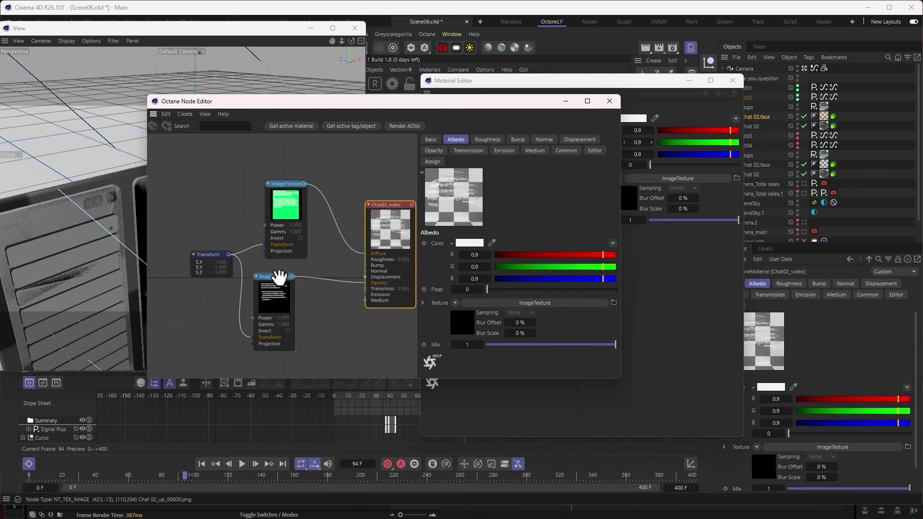
pyautogui.moveTo(279, 276); pyautogui.dragTo(291, 274)
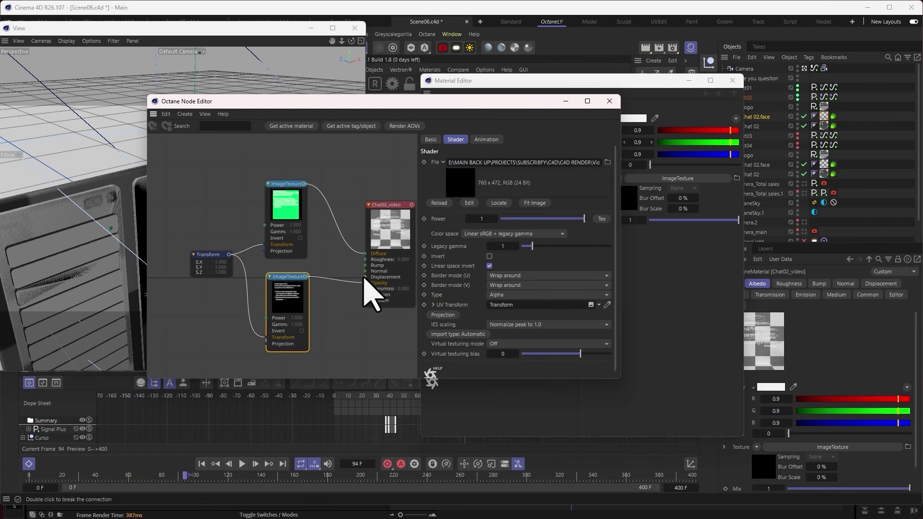
# Check the Transform and Chat02_video nodes' settings, close both material editing windows, and scrub the animation past frame 94
pyautogui.click(201, 253)
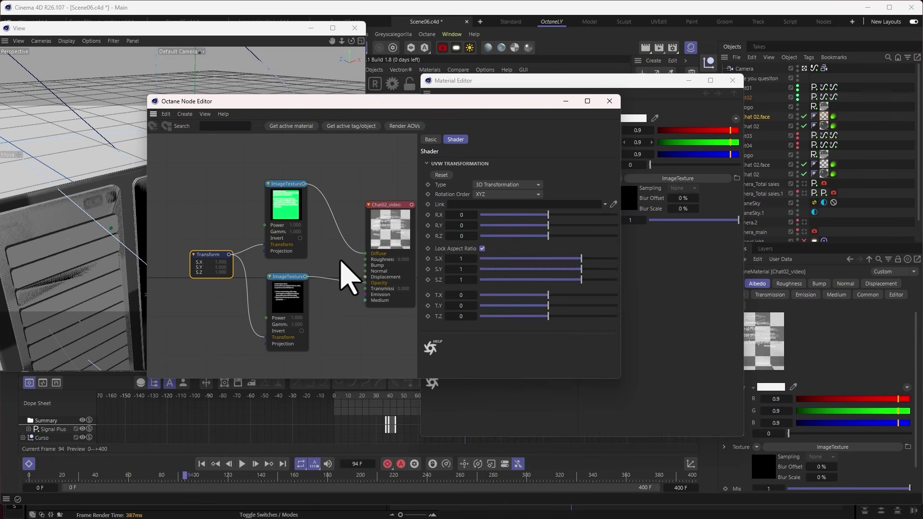
pyautogui.click(383, 207)
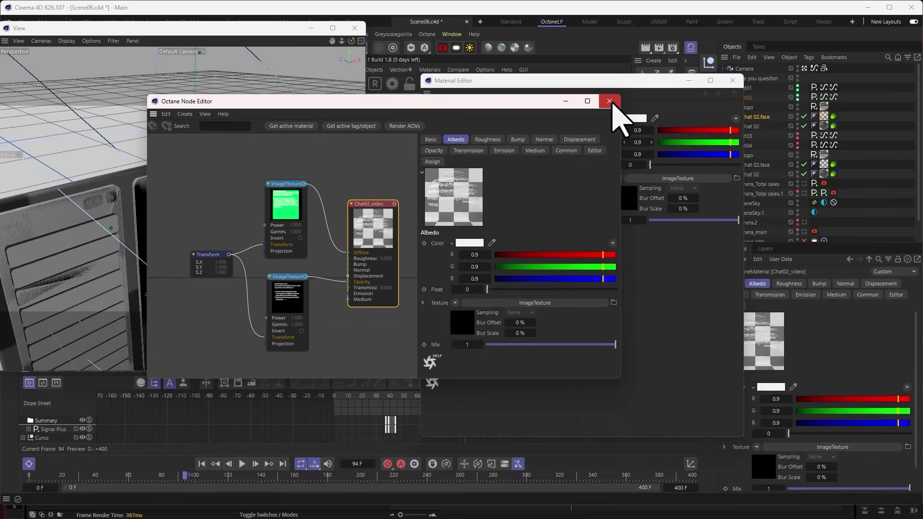
pyautogui.click(609, 101)
pyautogui.click(731, 81)
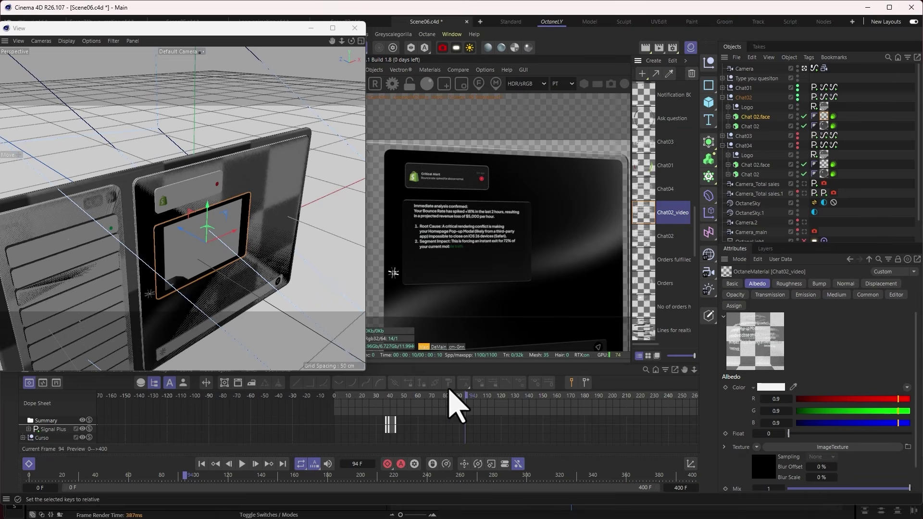
pyautogui.moveTo(464, 400); pyautogui.dragTo(571, 396)
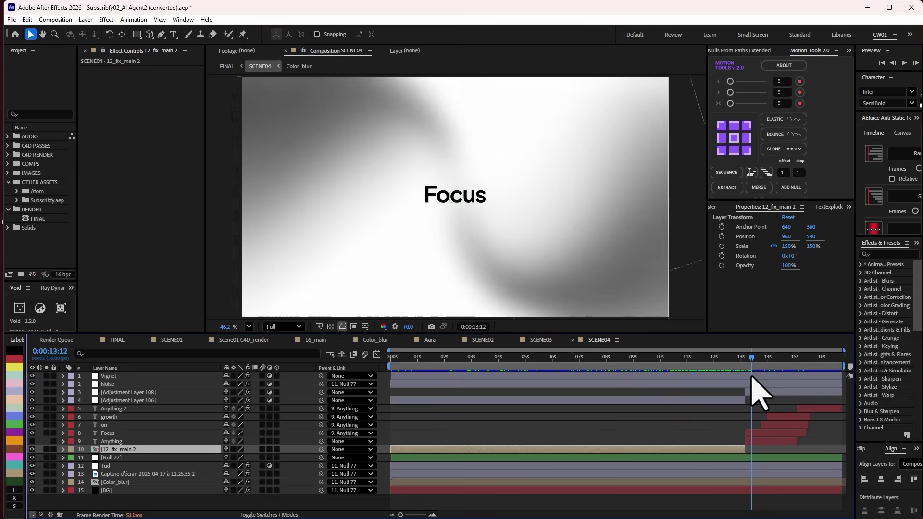
# In After Effects SCENE04, reveal the keyframes of the text layers from Anything to Anything 2
pyautogui.click(765, 442)
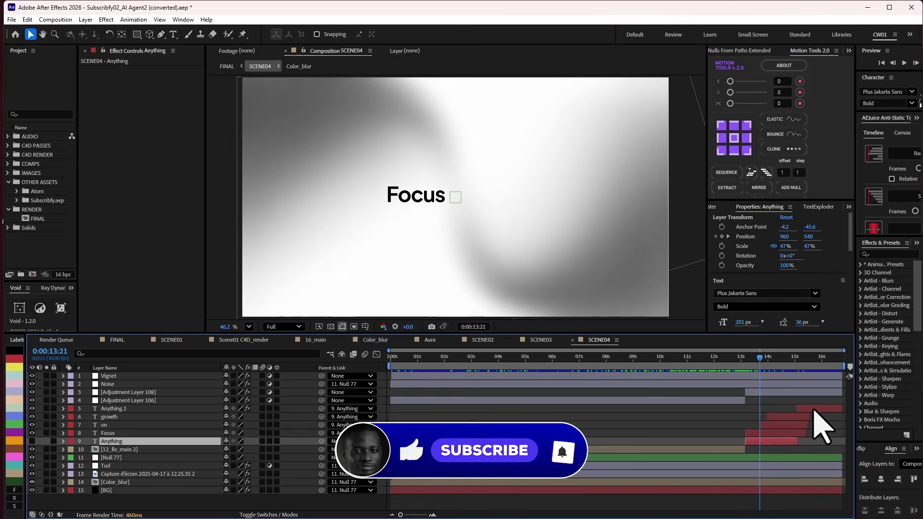
pyautogui.keyDown('shift'); pyautogui.click(815, 410); pyautogui.keyUp('shift')
pyautogui.press('u')
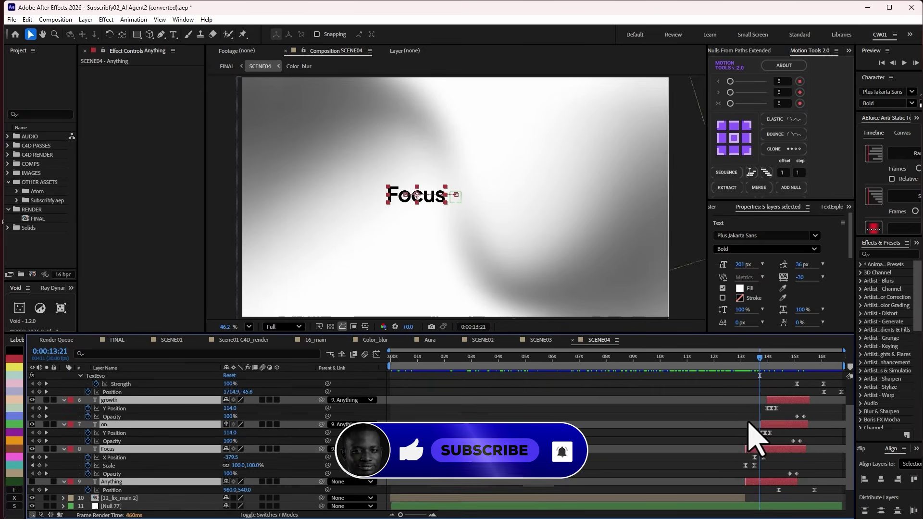
# Examine the Focus layer's X Position and Scale keyframes and scrub the text animation to SCENE04's end at 0:00:16:22
pyautogui.scroll(-3, 625, 440)
pyautogui.click(115, 416)
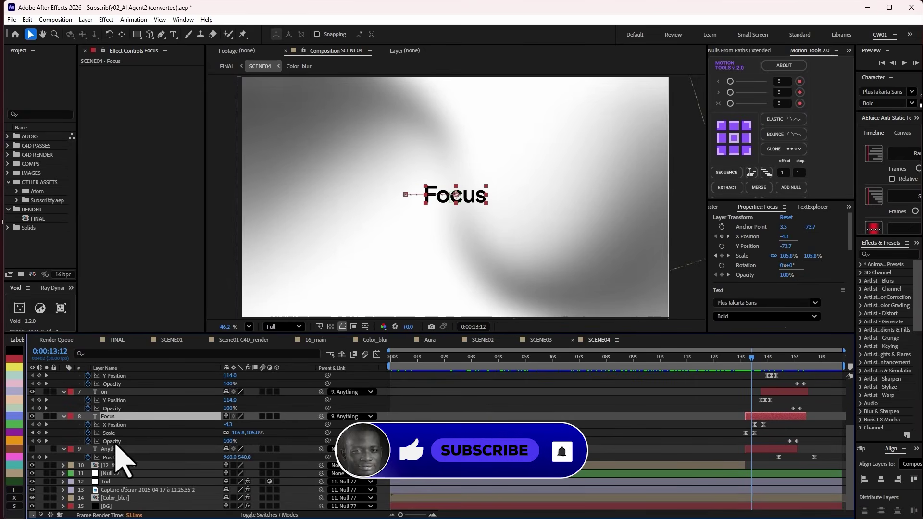
pyautogui.click(117, 425)
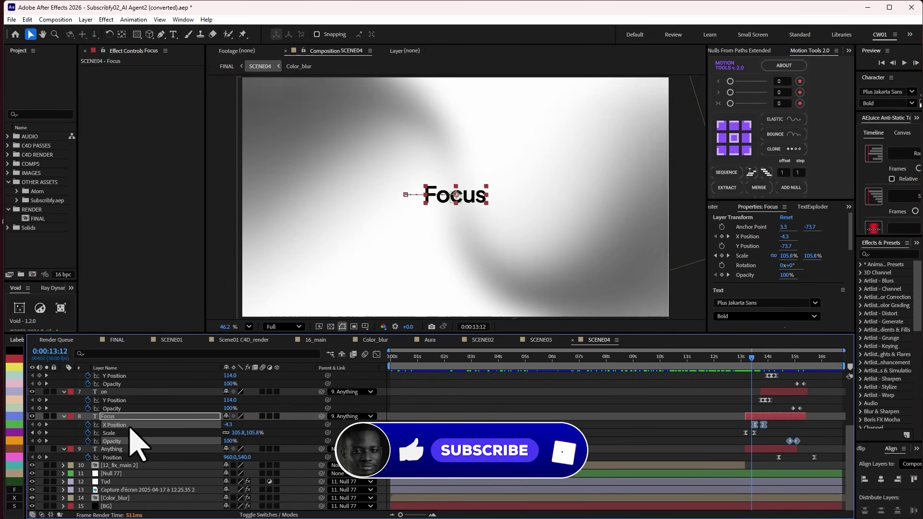
pyautogui.click(742, 360)
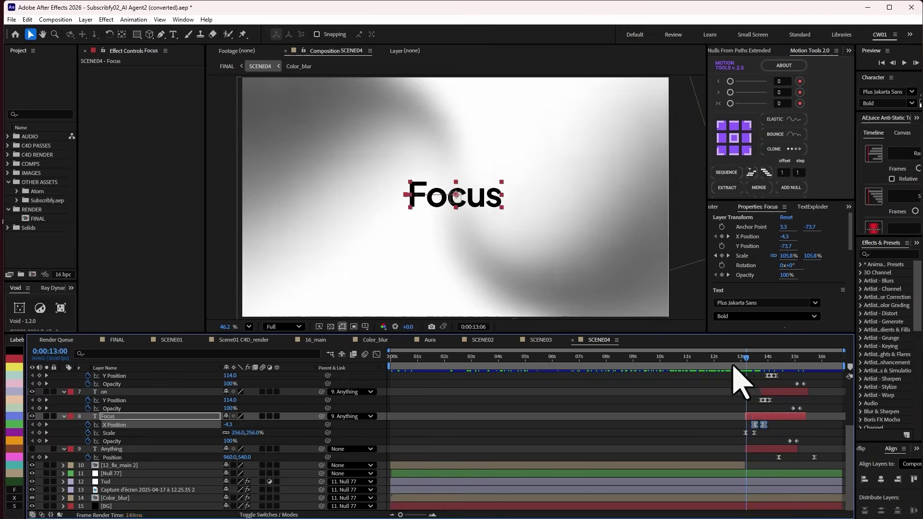
pyautogui.click(121, 433)
pyautogui.click(742, 390)
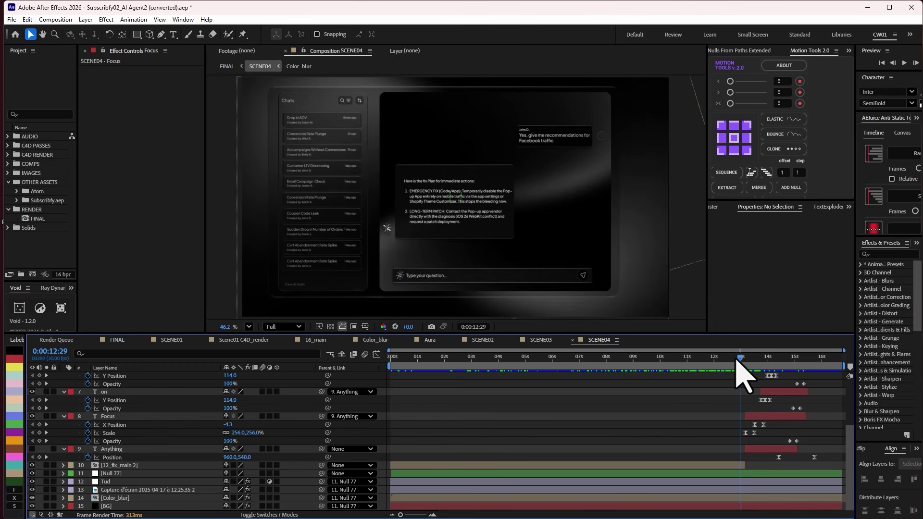
pyautogui.moveTo(737, 360); pyautogui.dragTo(853, 391)
pyautogui.scroll(3, 481, 433)
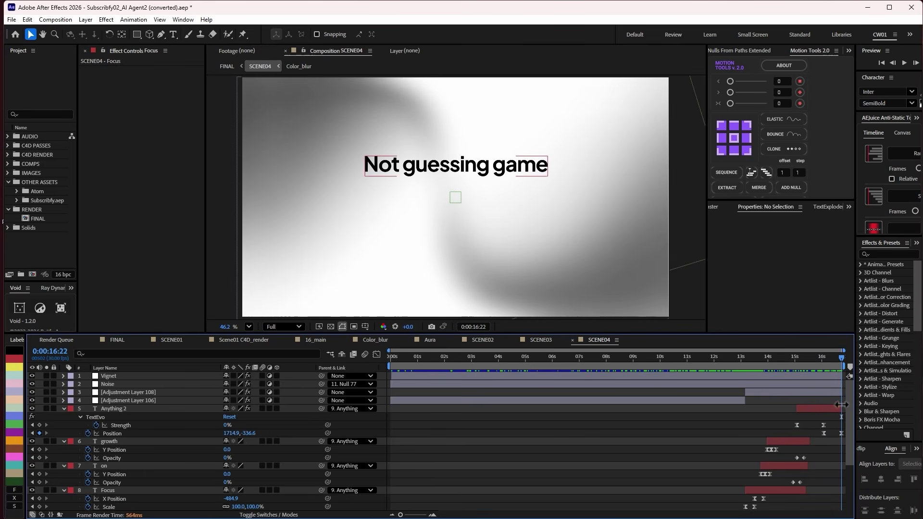
# Return to the FINAL composition, go to 0:01:04:21 and open the SCENE05 composition
pyautogui.press('Tab')
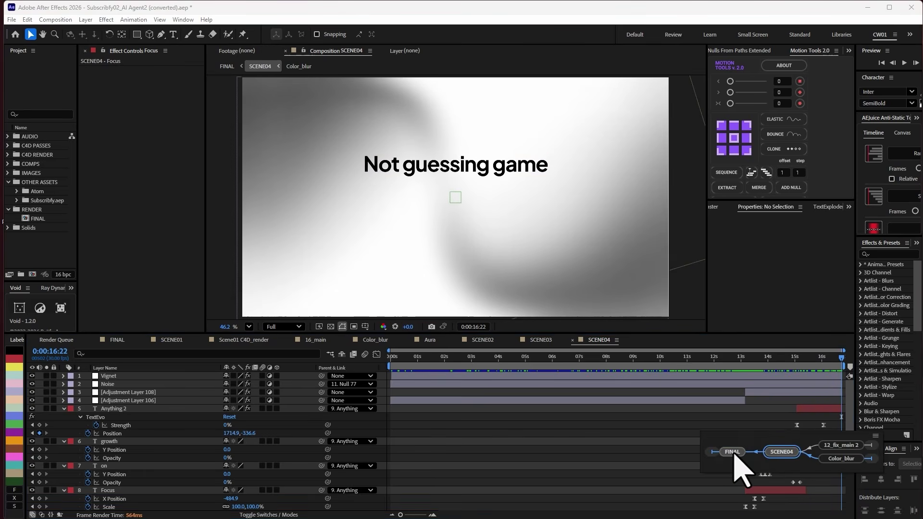
pyautogui.click(735, 454)
pyautogui.moveTo(737, 371); pyautogui.dragTo(729, 380)
pyautogui.click(729, 391)
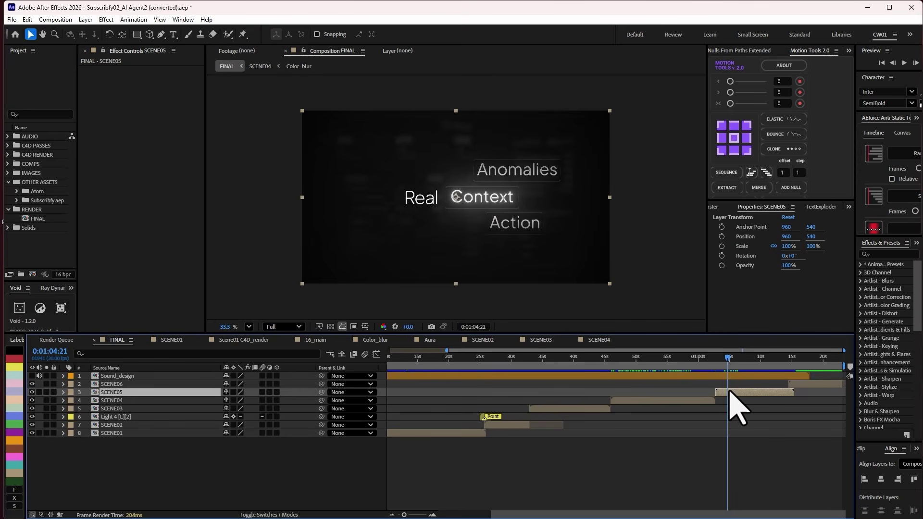
pyautogui.doubleClick(729, 391)
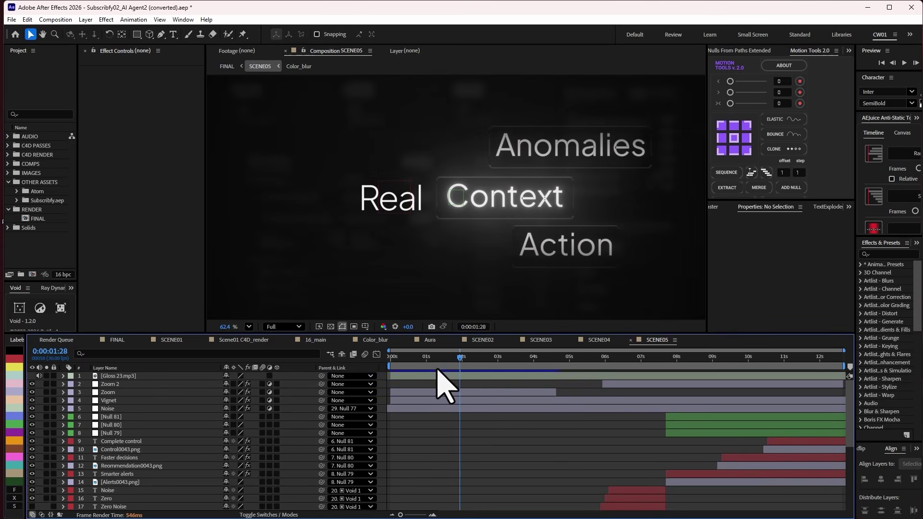
# Solo the anomalies conte layer in SCENE05 and open its precomposition
pyautogui.scroll(-5, 437, 412)
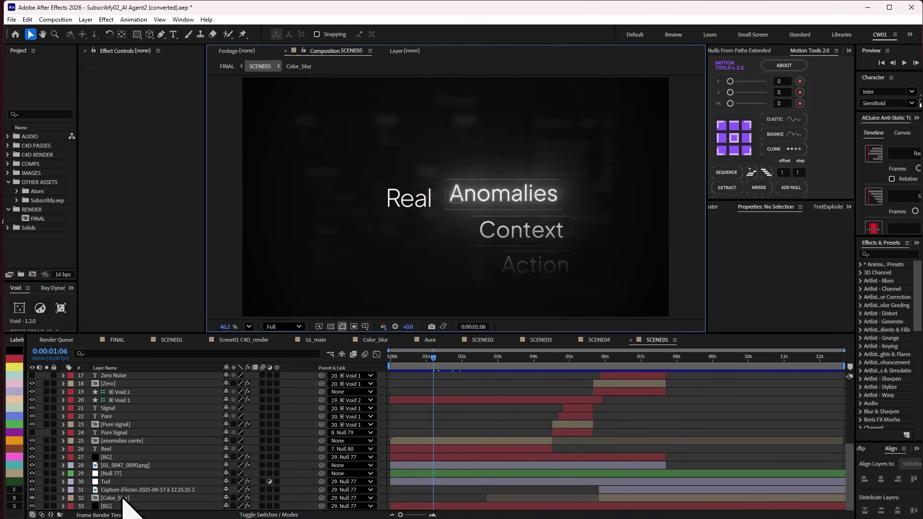
pyautogui.click(115, 441)
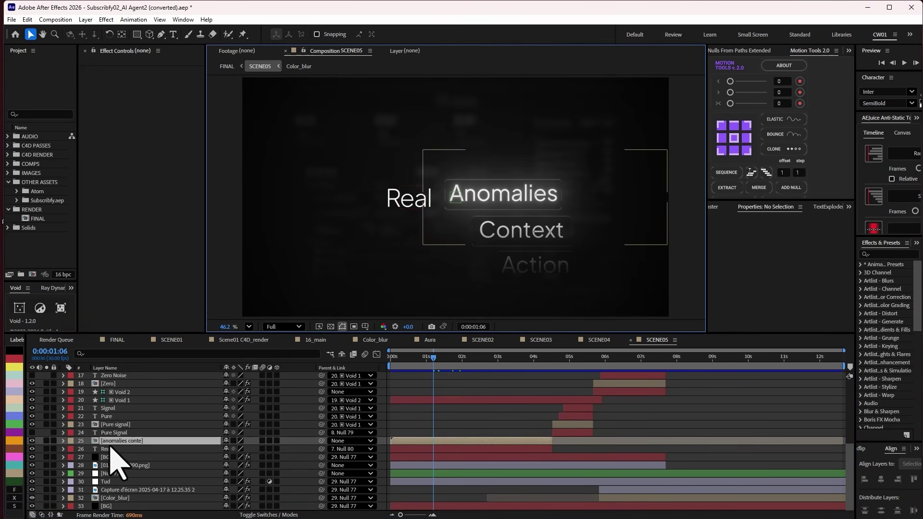
pyautogui.click(46, 441)
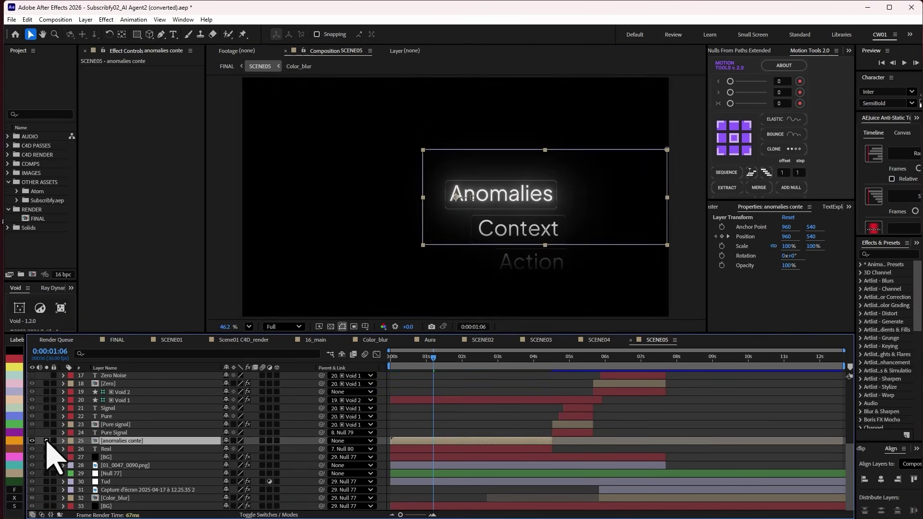
pyautogui.doubleClick(118, 442)
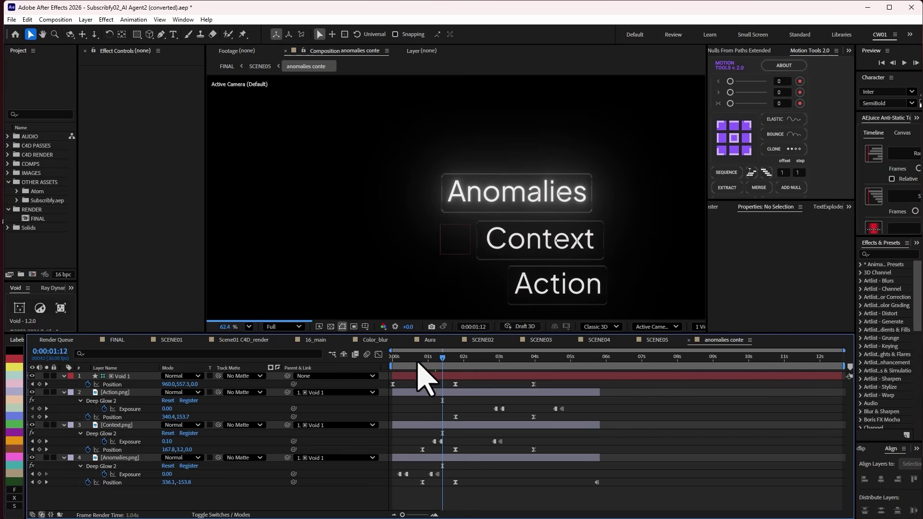
# Inspect Action.png's Deep Glow 2 effect and collapse the properties of the Action, Context and Anomalies image layers
pyautogui.click(116, 401)
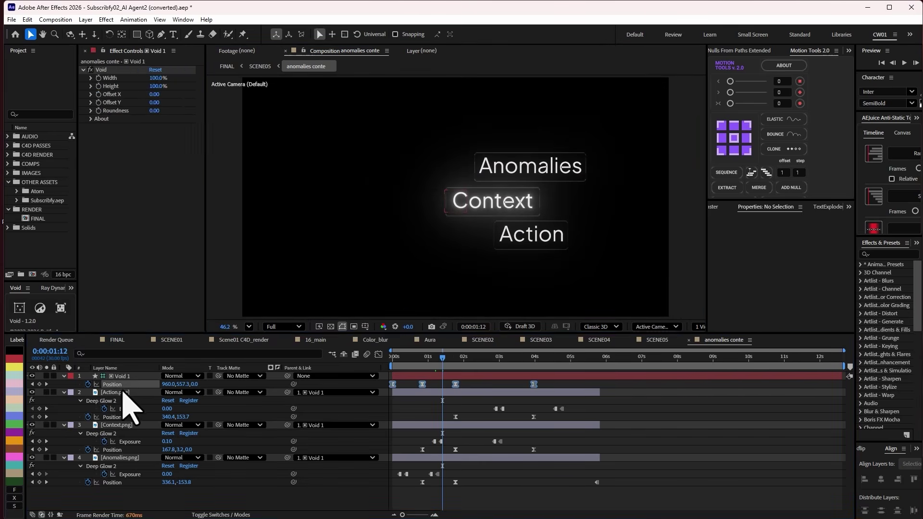
pyautogui.click(64, 457)
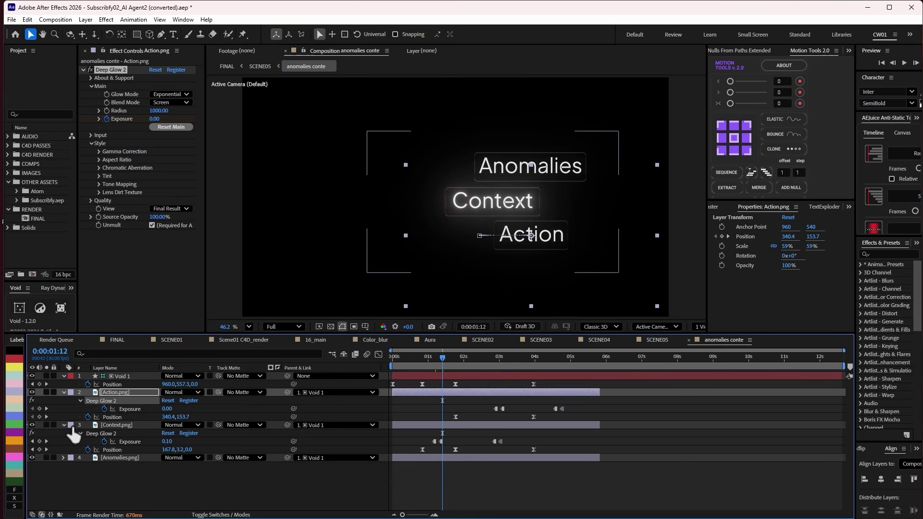
pyautogui.click(64, 425)
pyautogui.click(63, 392)
pyautogui.click(120, 408)
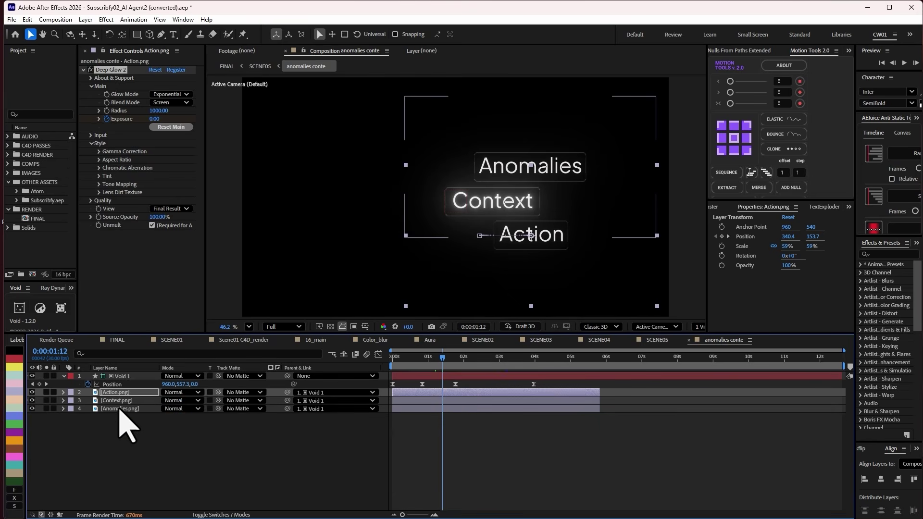
pyautogui.click(207, 439)
# Examine the glowing Context label up close and select the Anomalies, Context and Action image layers one by one
pyautogui.scroll(2, 572, 274)
pyautogui.scroll(2, 500, 195)
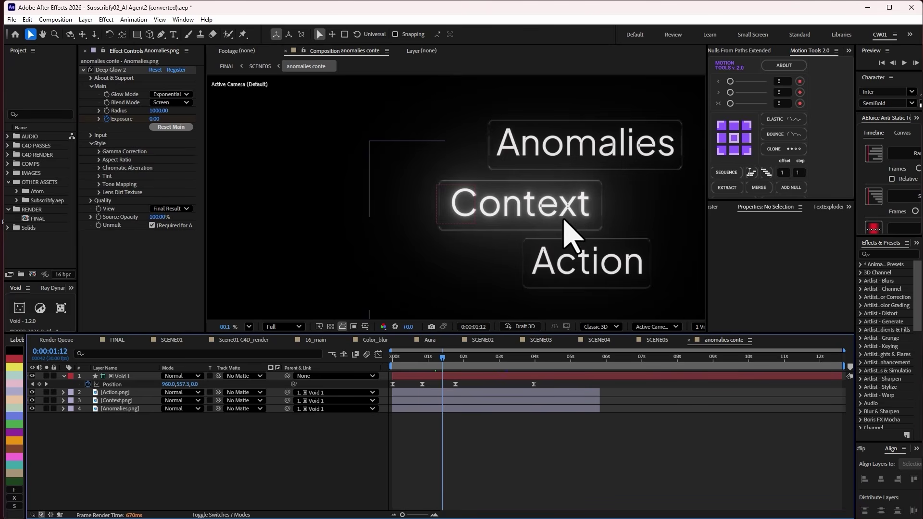
pyautogui.scroll(3, 565, 218)
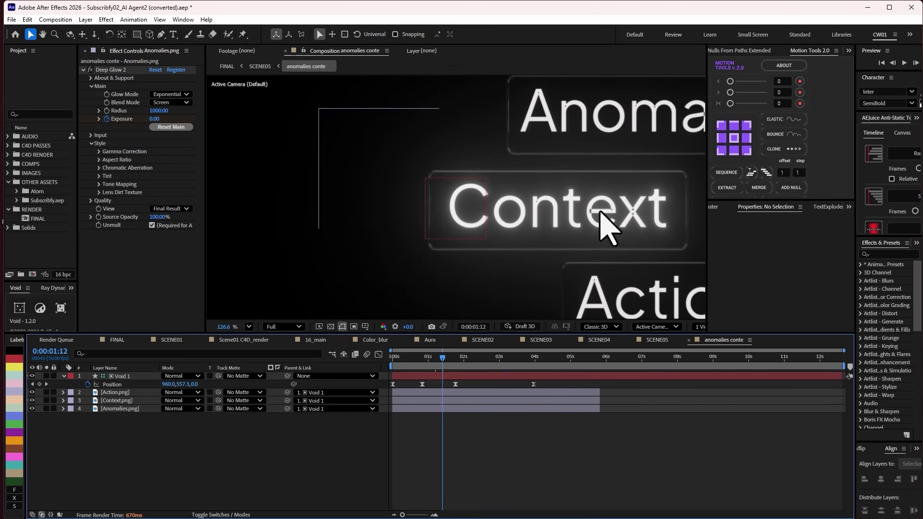
pyautogui.scroll(-3, 635, 250)
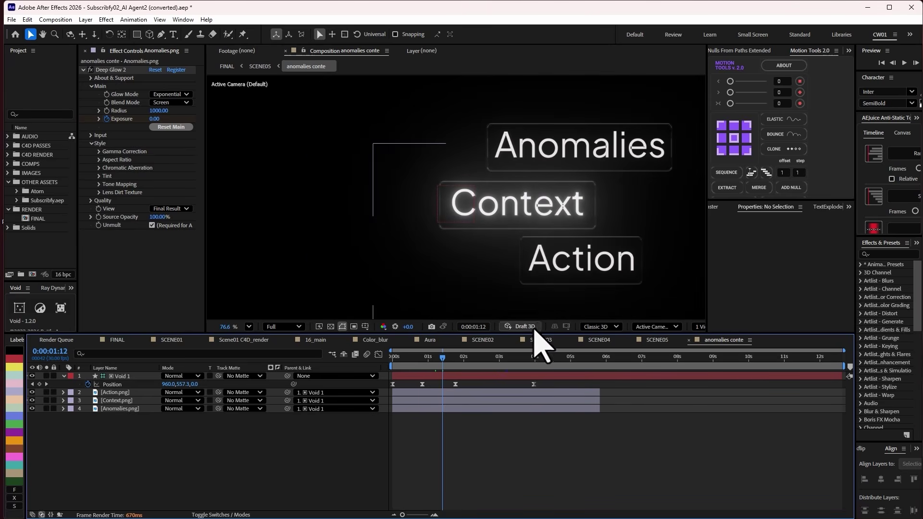
pyautogui.click(128, 408)
pyautogui.click(126, 401)
pyautogui.click(126, 392)
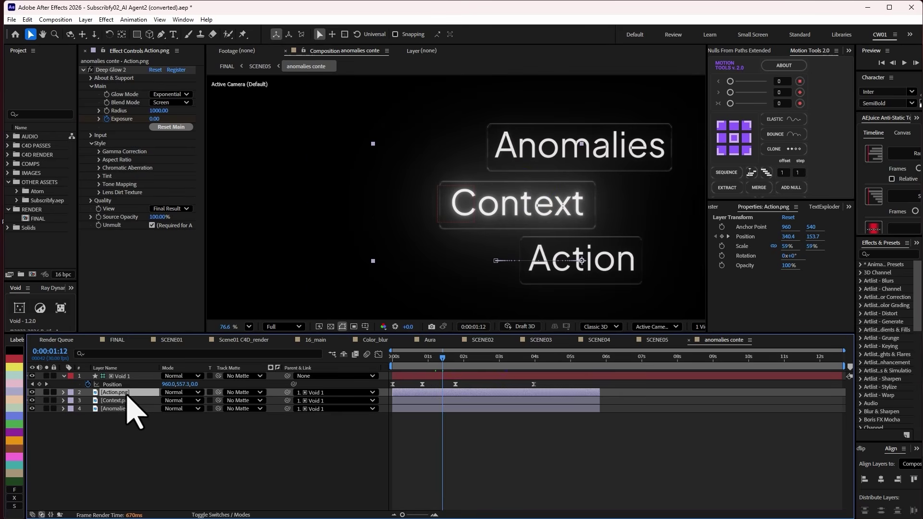
pyautogui.click(133, 409)
pyautogui.click(139, 400)
pyautogui.click(149, 393)
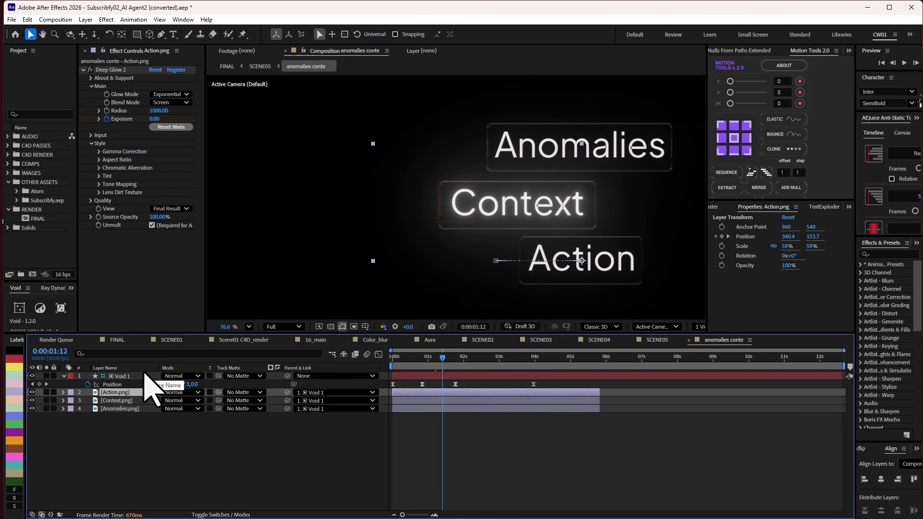
# Reveal the keyframes of all three image layers and scrub the label animation around 0:00:01:16
pyautogui.keyDown('shift'); pyautogui.click(110, 409); pyautogui.keyUp('shift')
pyautogui.press('u')
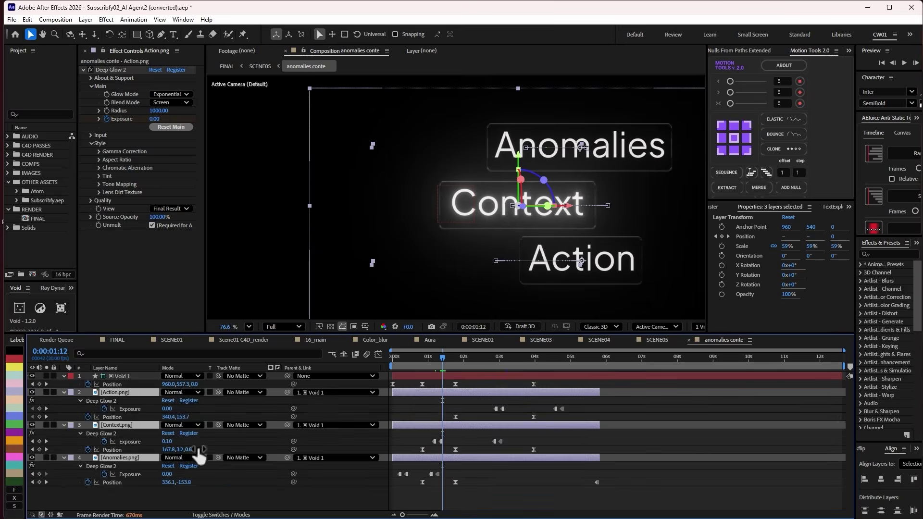
pyautogui.moveTo(402, 370); pyautogui.dragTo(427, 370)
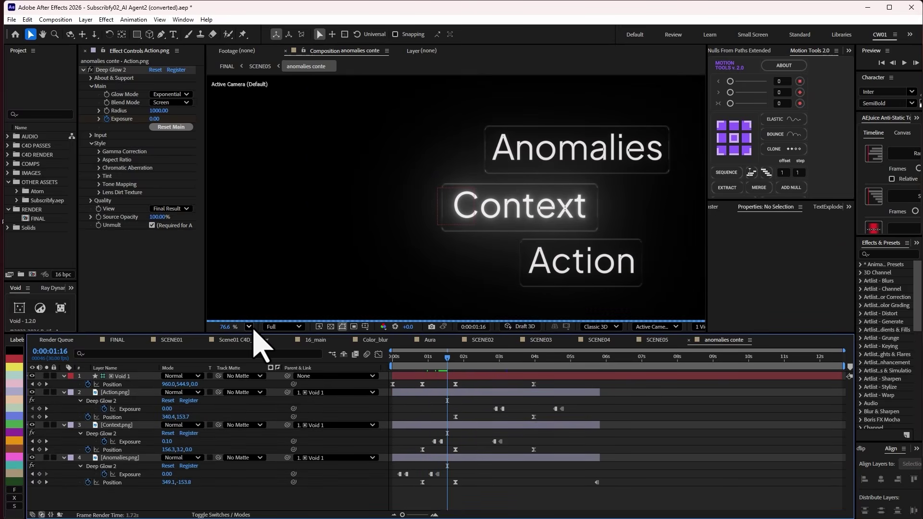
# Scrub the label animation in the anomalies conte composition and inspect the Void 1 and Action image layers
pyautogui.hotkey('shift', '/')
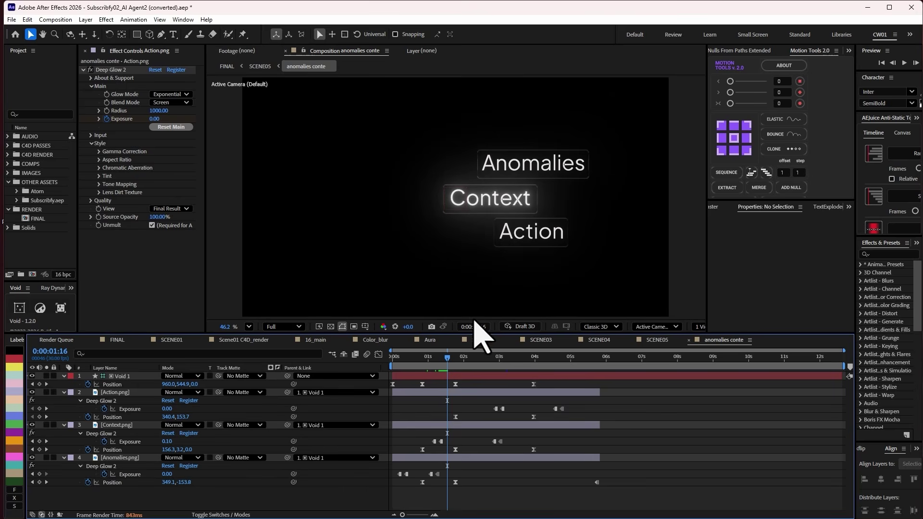
pyautogui.moveTo(446, 355); pyautogui.dragTo(496, 363)
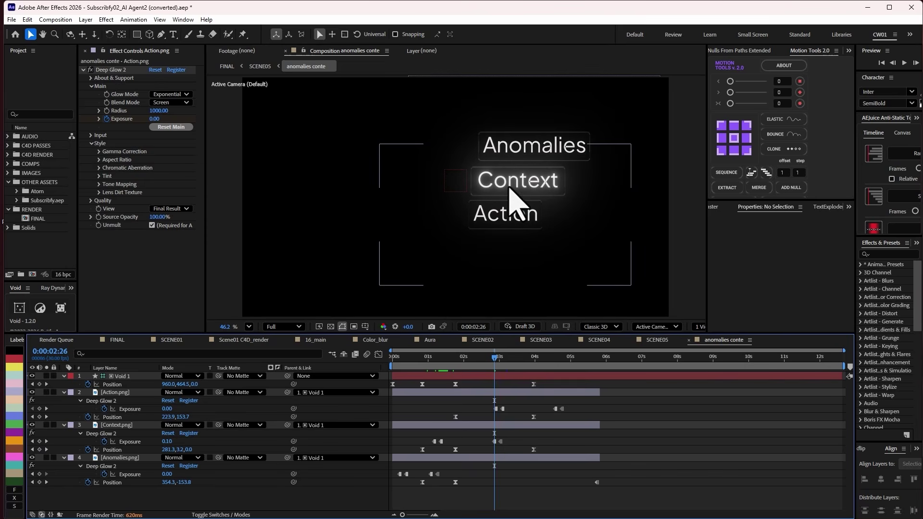
pyautogui.click(533, 358)
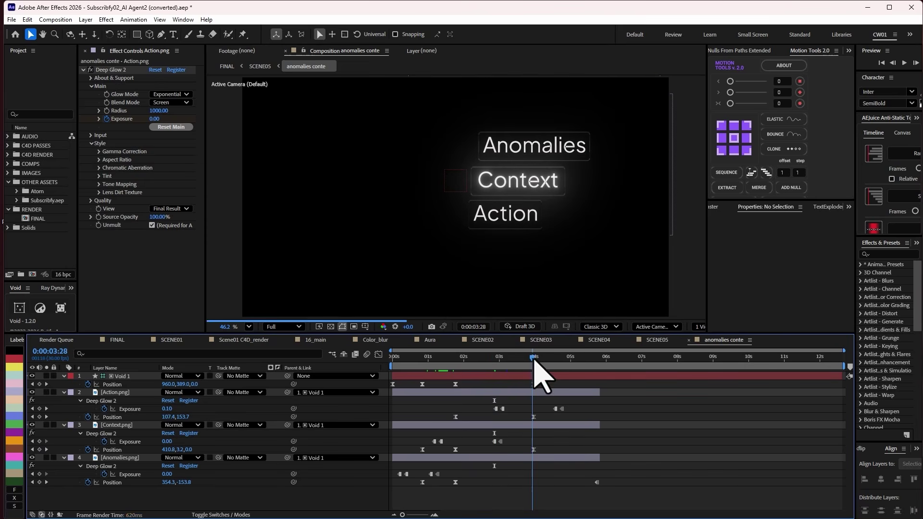
pyautogui.click(120, 376)
pyautogui.click(455, 367)
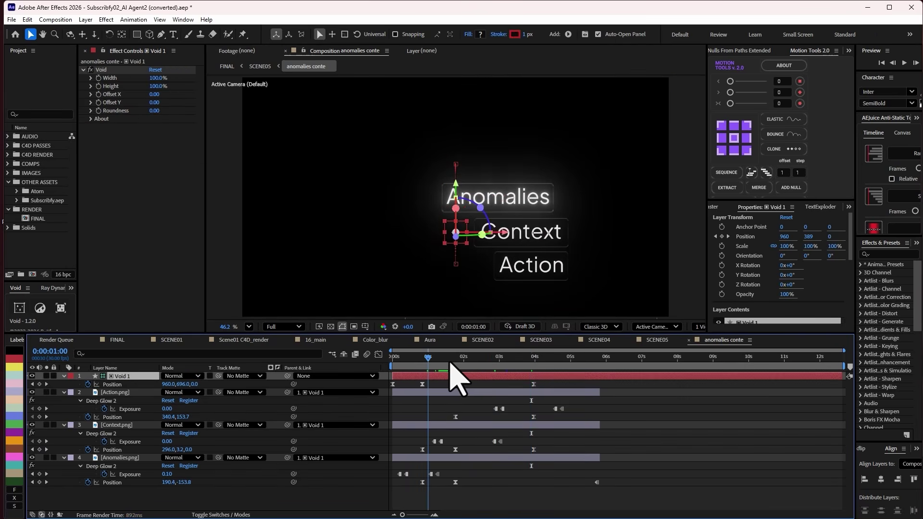
pyautogui.click(115, 393)
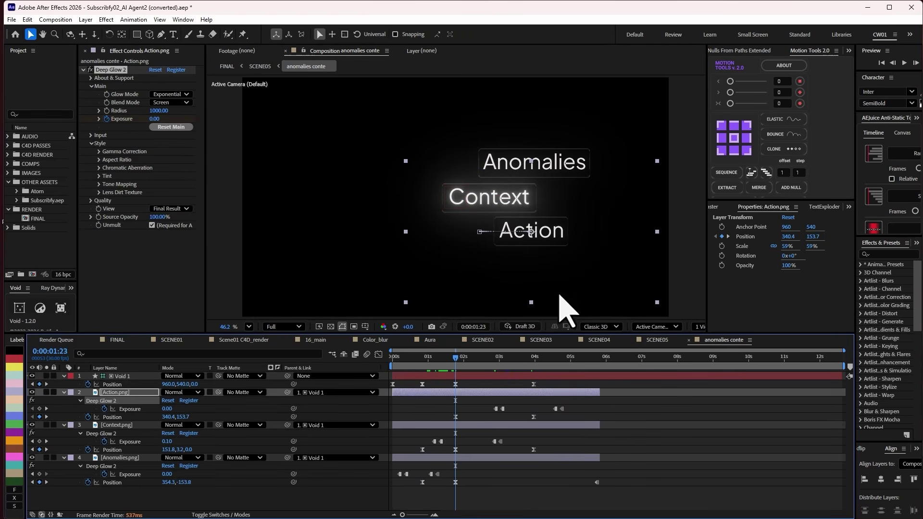
# Return to SCENE05, turn off solo for the anomalies conte layer and reveal its mask
pyautogui.press('Tab')
pyautogui.click(531, 355)
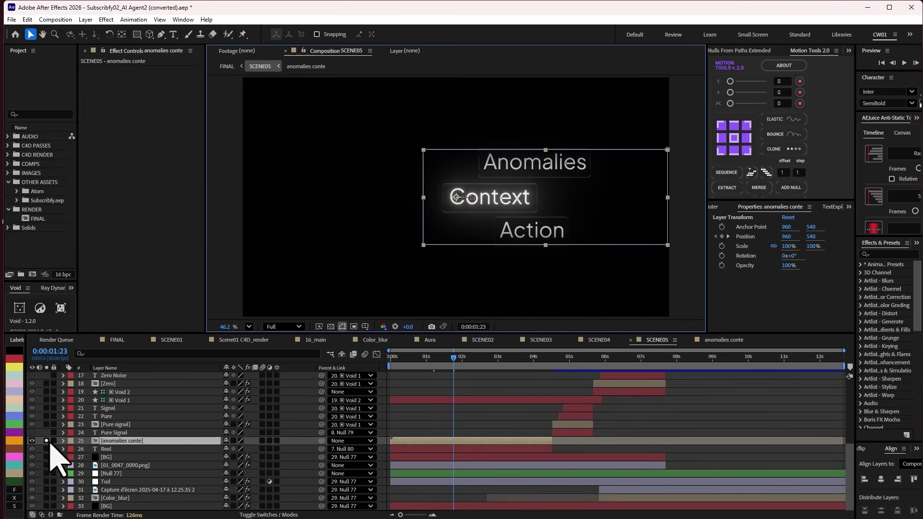
pyautogui.click(47, 441)
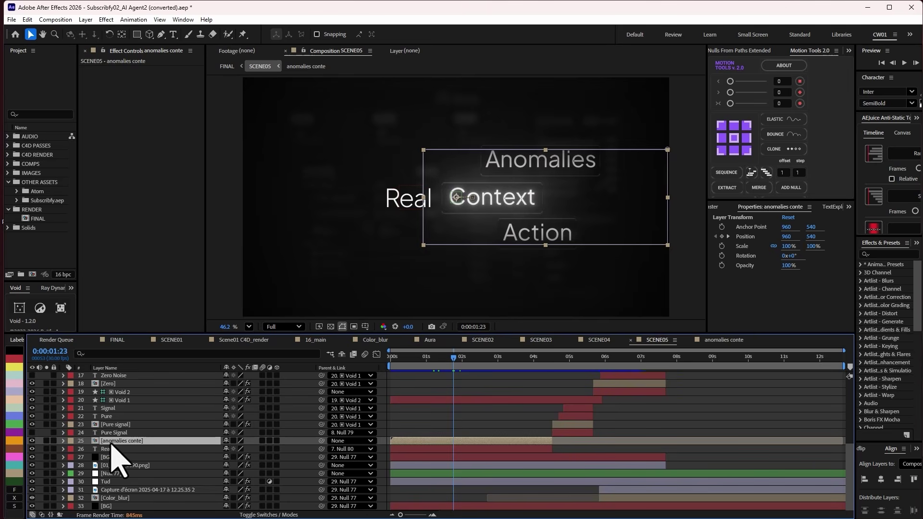
pyautogui.press('m')
# Open the Pure signal precomposition, scrub its image sequence, and return to SCENE05 to preview up to the Zero Noise section
pyautogui.moveTo(433, 366); pyautogui.dragTo(574, 368)
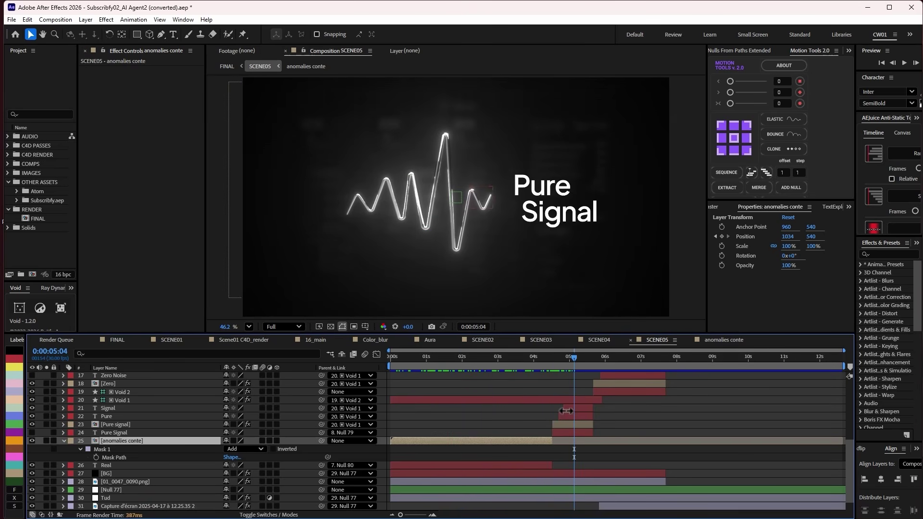
pyautogui.click(572, 424)
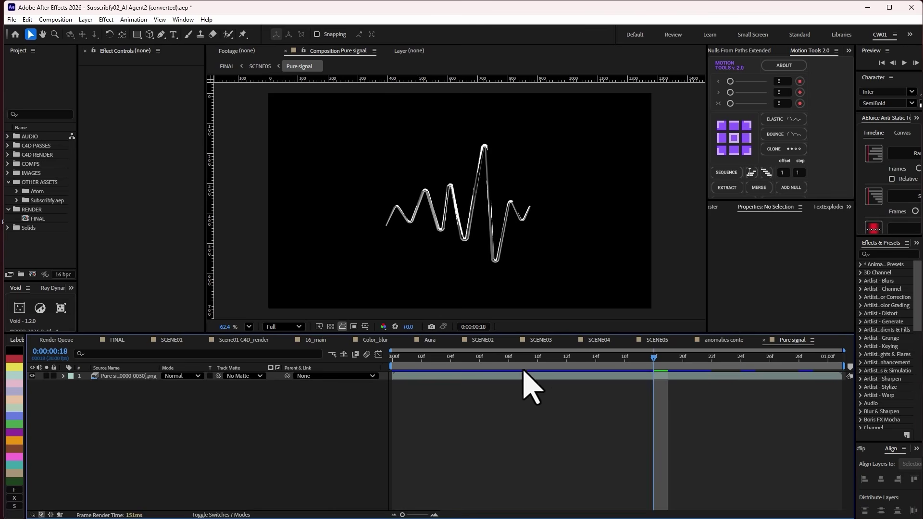
pyautogui.moveTo(526, 381); pyautogui.dragTo(703, 378)
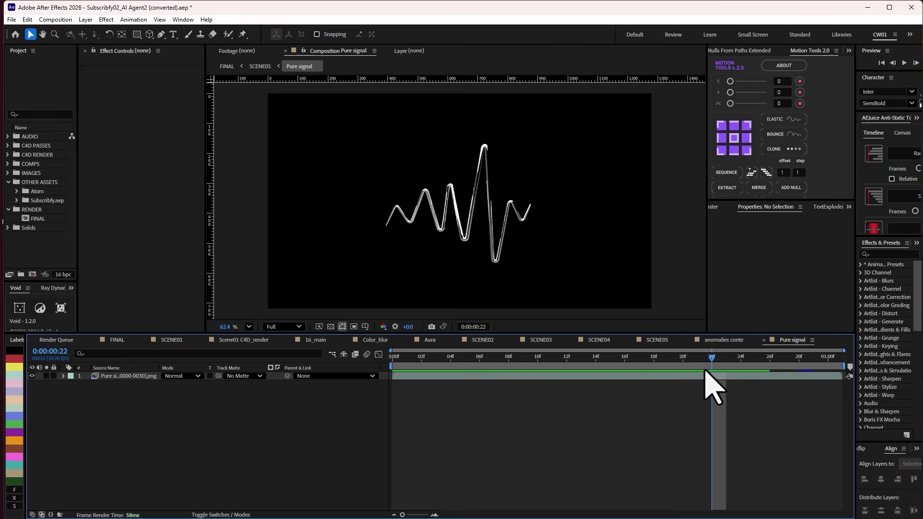
pyautogui.press('Tab')
pyautogui.click(639, 368)
pyautogui.moveTo(571, 366); pyautogui.dragTo(641, 368)
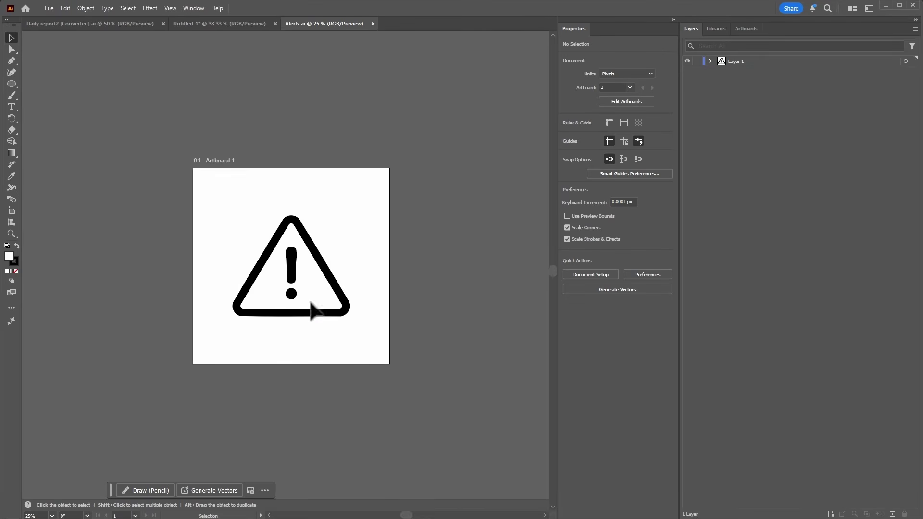
# Switch to Illustrator, select the warning triangle artwork in Alerts.ai, and return to After Effects
pyautogui.click(319, 267)
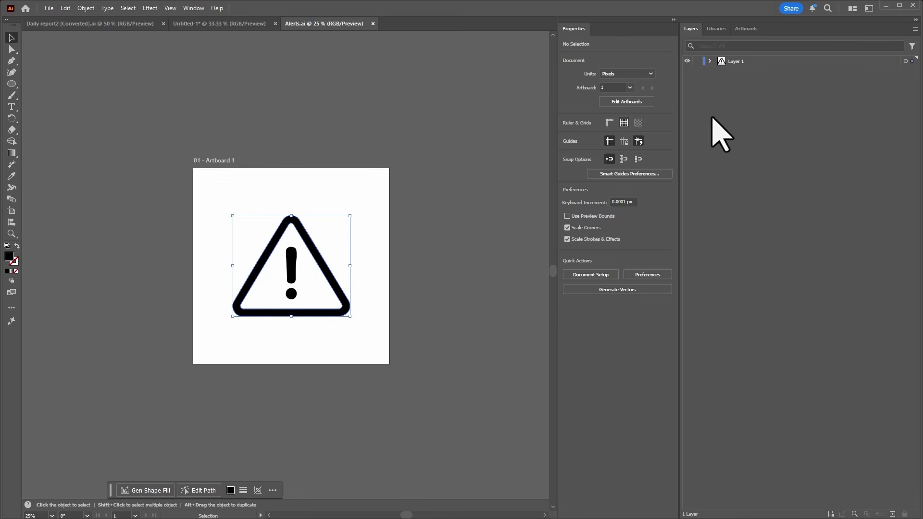
pyautogui.click(885, 6)
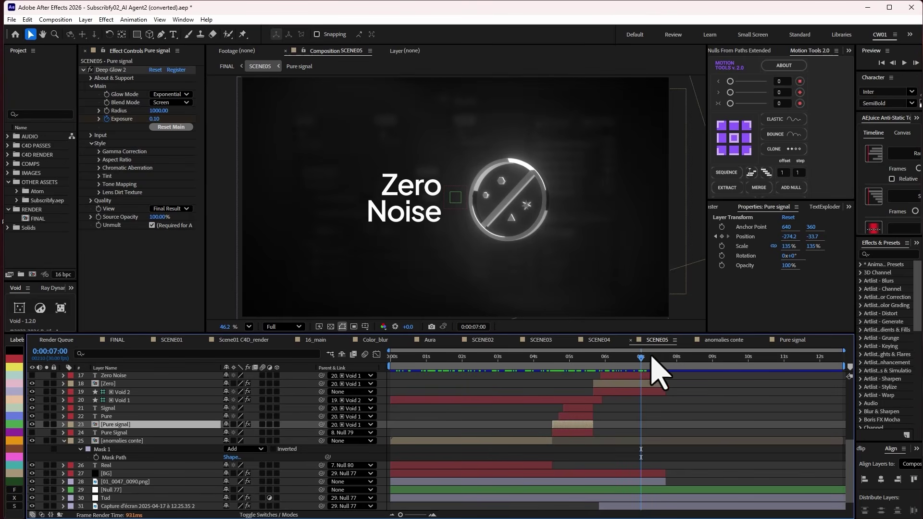
# Reveal the keyframes of the SCENE05 layers from Alerts0043.png through Complete control and scrub their icon and text animations
pyautogui.scroll(3, 666, 378)
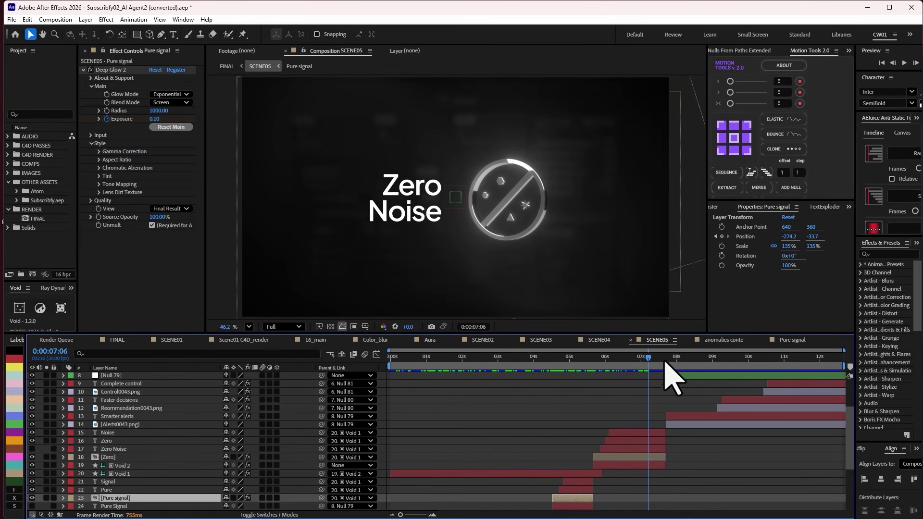
pyautogui.moveTo(651, 370); pyautogui.dragTo(748, 367)
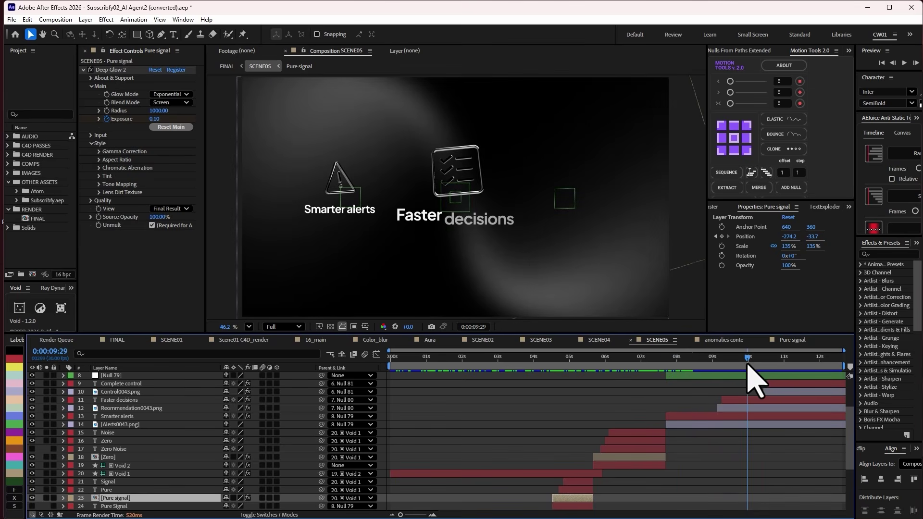
pyautogui.click(714, 424)
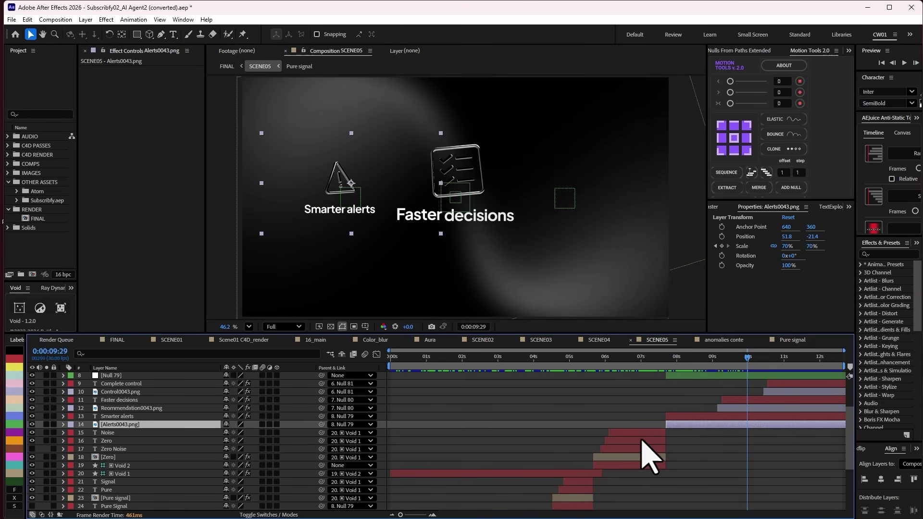
pyautogui.keyDown('shift'); pyautogui.click(781, 384); pyautogui.keyUp('shift')
pyautogui.press('u')
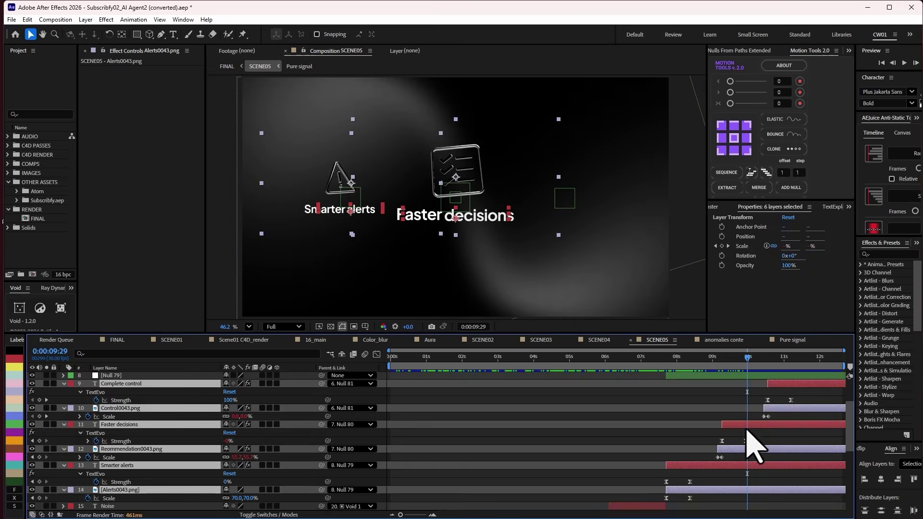
pyautogui.scroll(-4, 745, 426)
pyautogui.click(743, 425)
pyautogui.moveTo(670, 364); pyautogui.dragTo(742, 377)
# Open SCENE06 from the FINAL composition and move to 0:00:03:18 in its Aura logo animation
pyautogui.press('Tab')
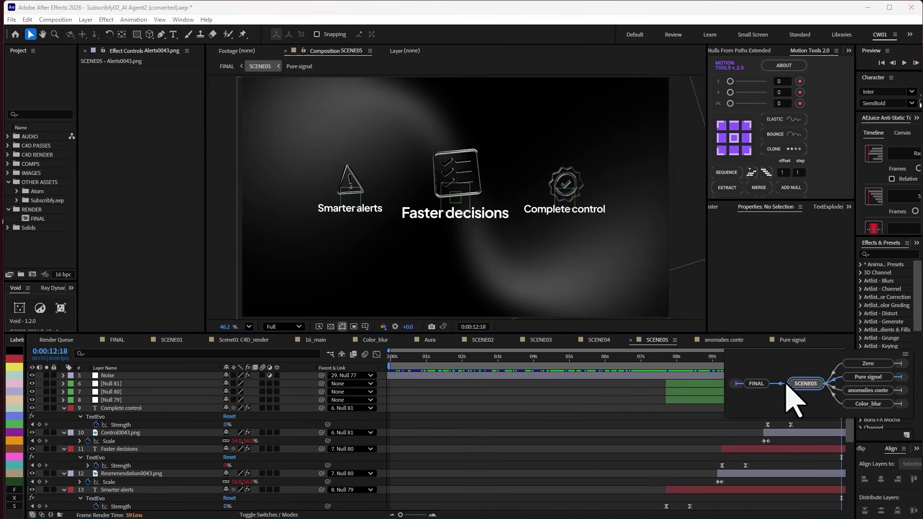
pyautogui.click(756, 381)
pyautogui.click(795, 361)
pyautogui.moveTo(794, 362)
pyautogui.mouseDown()
pyautogui.moveTo(835, 365)
pyautogui.moveTo(808, 364)
pyautogui.mouseUp()
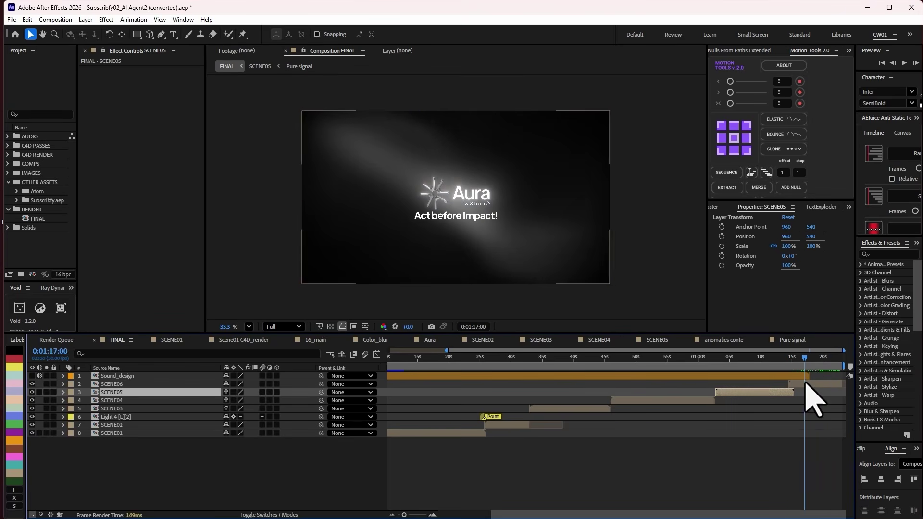
pyautogui.doubleClick(808, 384)
pyautogui.moveTo(564, 371)
pyautogui.mouseDown()
pyautogui.moveTo(627, 373)
pyautogui.moveTo(522, 361)
pyautogui.moveTo(568, 362)
pyautogui.mouseUp()
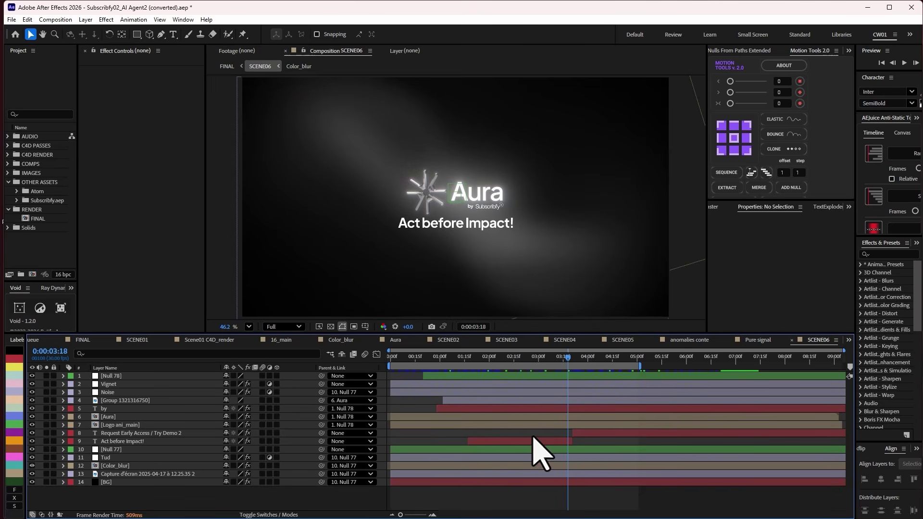
# Inspect the Noise and Vignet adjustment layers in SCENE06 and hide both to examine the image without them
pyautogui.click(114, 392)
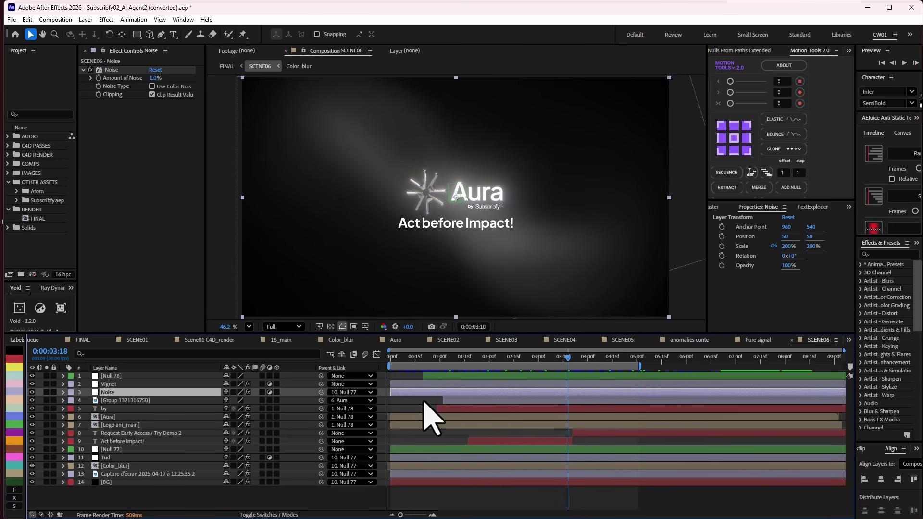
pyautogui.click(115, 384)
pyautogui.click(107, 392)
pyautogui.click(32, 393)
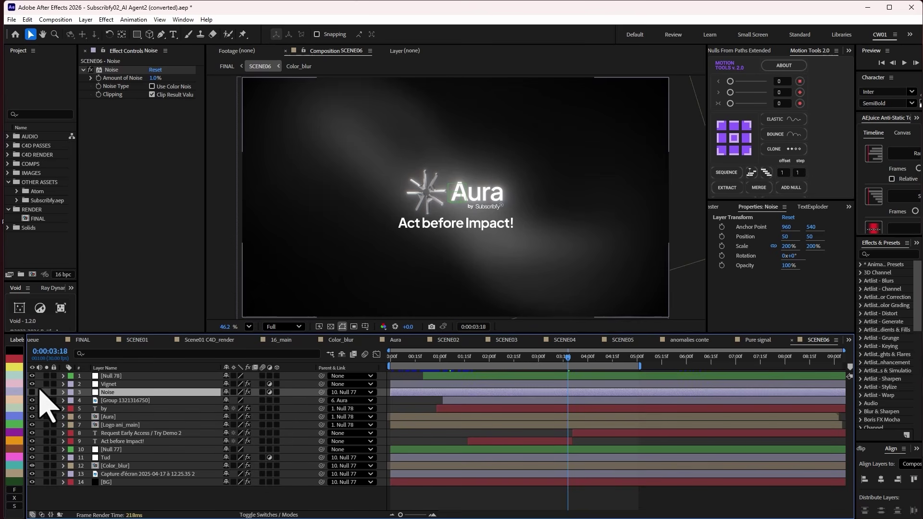
pyautogui.scroll(5, 457, 216)
pyautogui.click(32, 384)
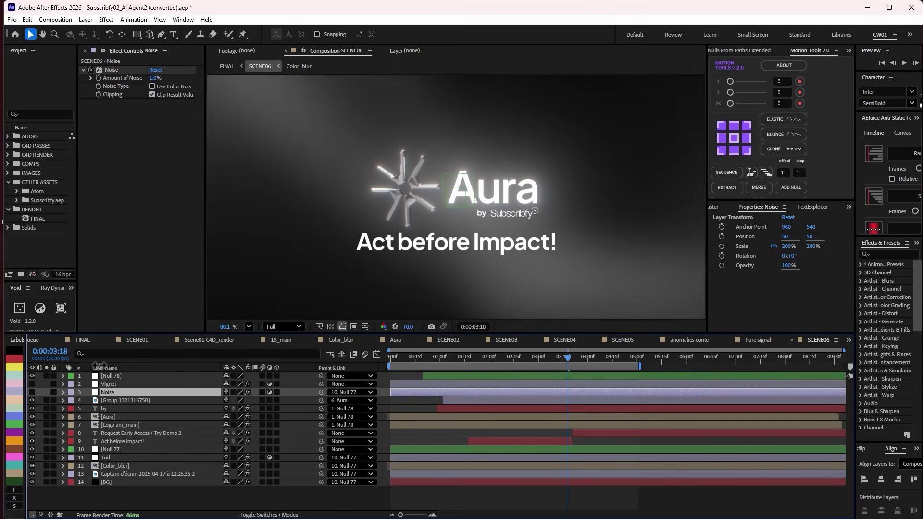
pyautogui.scroll(-5, 478, 245)
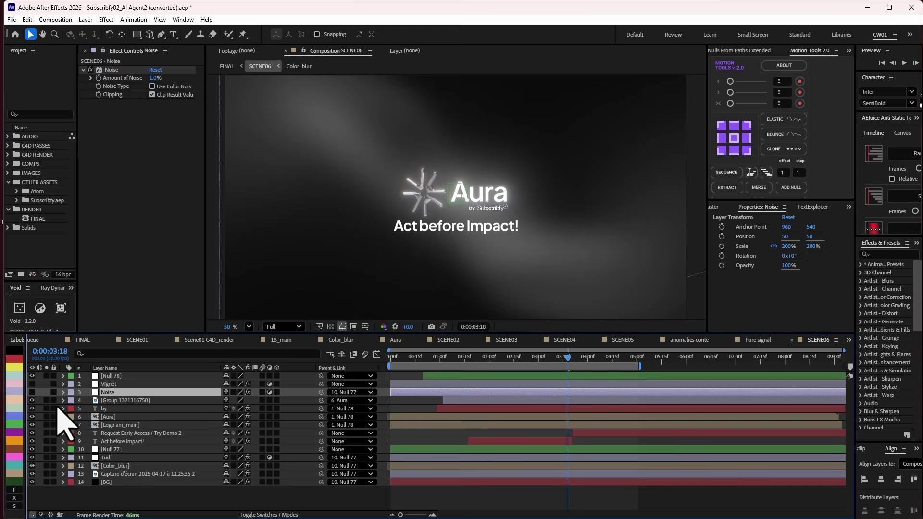
# Make the Noise and Vignet adjustment layers in SCENE06 visible again
pyautogui.click(33, 397)
pyautogui.click(32, 392)
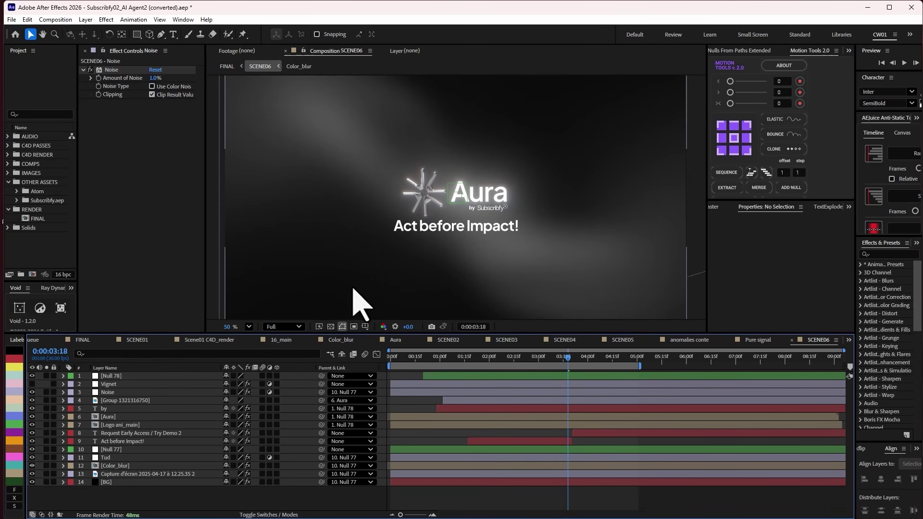
pyautogui.click(33, 385)
pyautogui.scroll(-2, 477, 190)
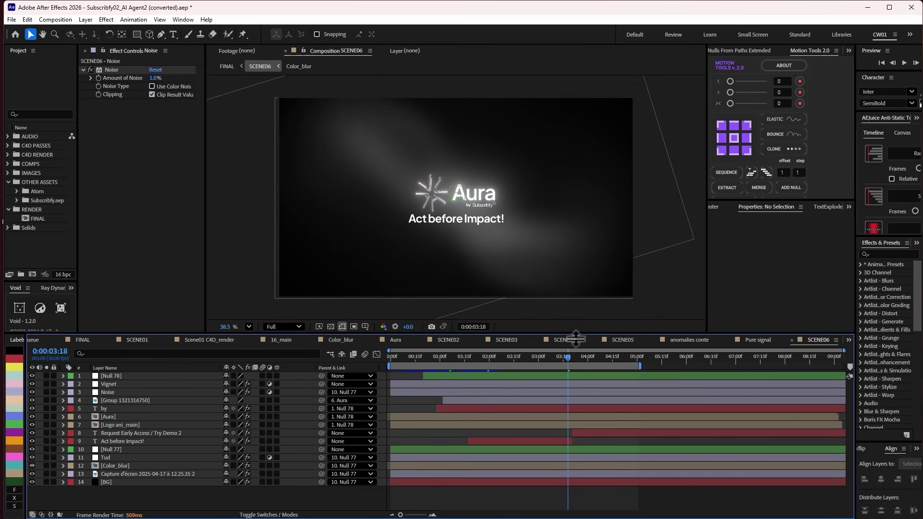
# Go back through FINAL to SCENE05 and inspect its Noise adjustment layer
pyautogui.press('Tab')
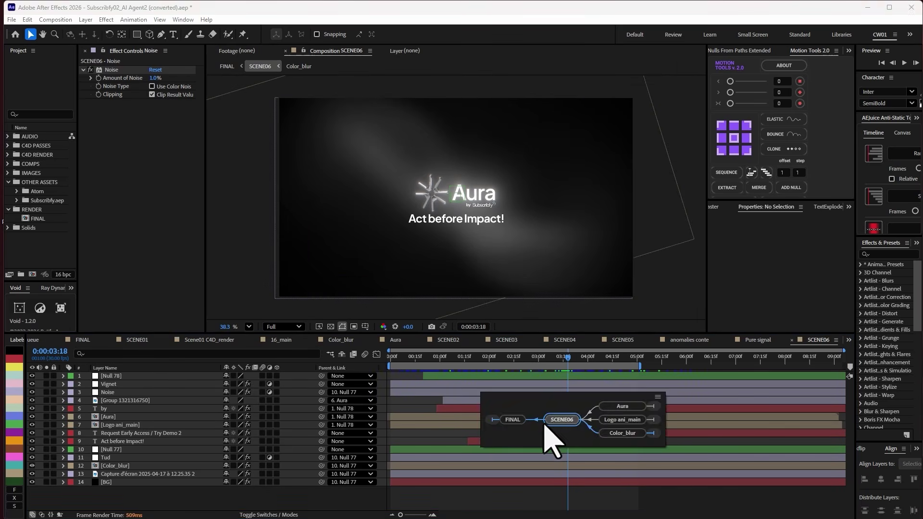
pyautogui.click(505, 421)
pyautogui.click(755, 360)
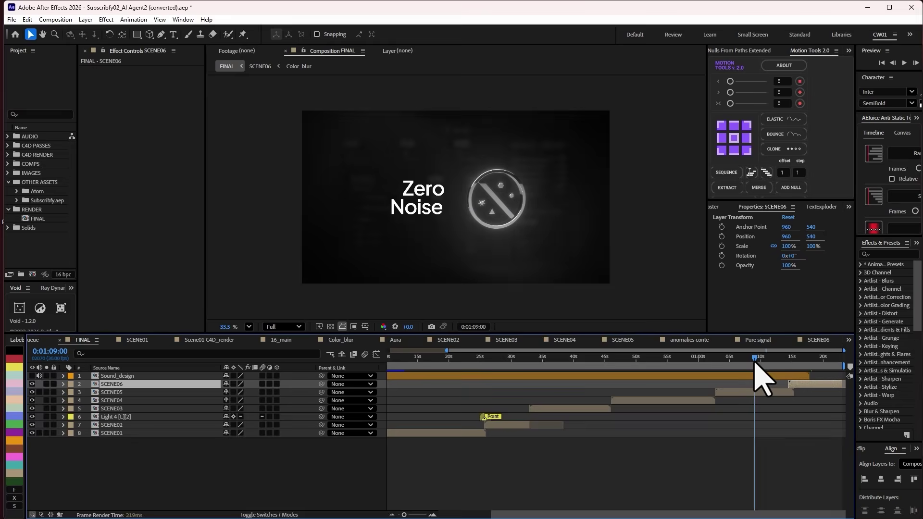
pyautogui.doubleClick(744, 391)
pyautogui.scroll(2, 116, 392)
pyautogui.click(117, 401)
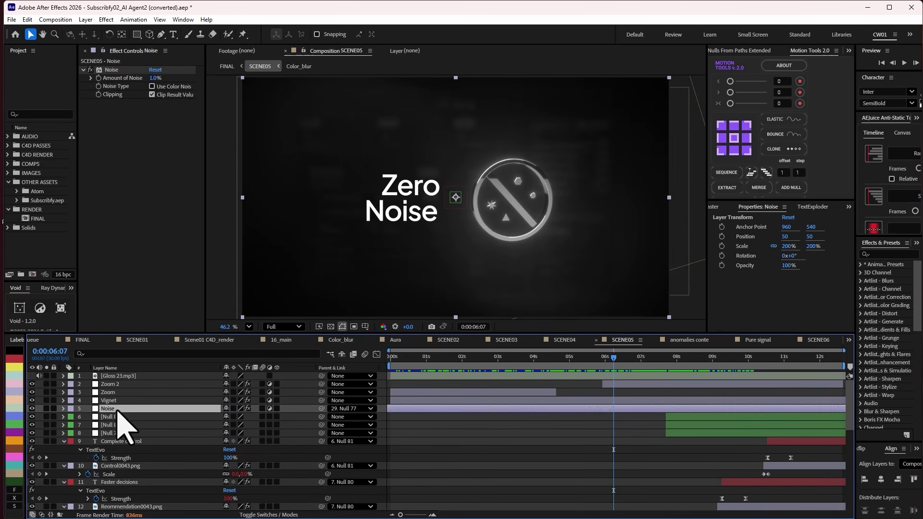
# Reveal the scale keyframes of the Zoom and Zoom 2 adjustment layers in SCENE05 and scrub through the zoom animation
pyautogui.click(124, 392)
pyautogui.hotkey('ctrl', 'shift', 'Up')
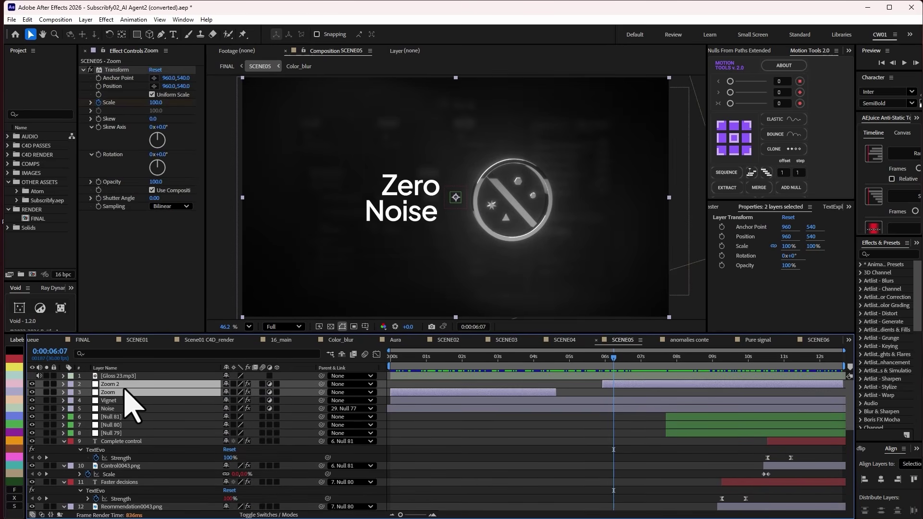
pyautogui.press('u')
pyautogui.click(533, 450)
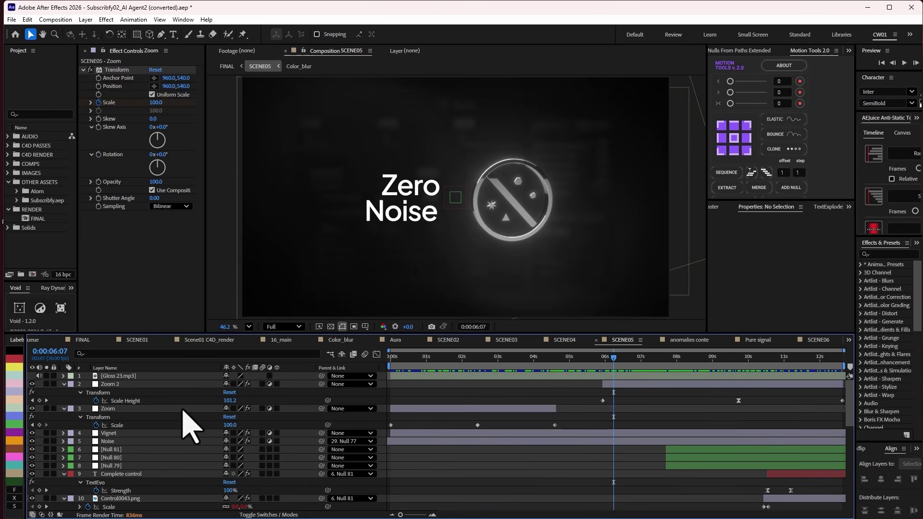
pyautogui.click(184, 410)
pyautogui.moveTo(485, 362); pyautogui.dragTo(637, 363)
# Open SCENE04 from FINAL and inspect the effects on Adjustment Layer 106 and Adjustment Layer 108
pyautogui.press('Tab')
pyautogui.click(686, 387)
pyautogui.doubleClick(635, 400)
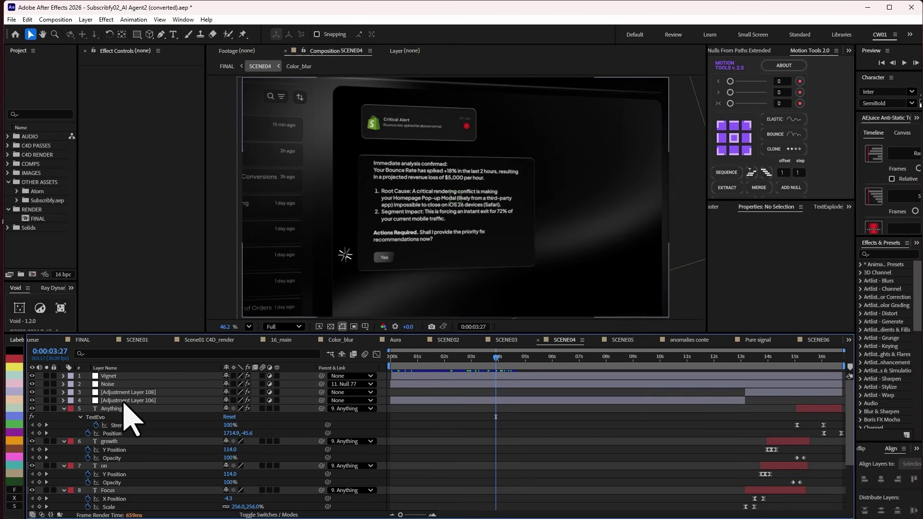
pyautogui.click(127, 400)
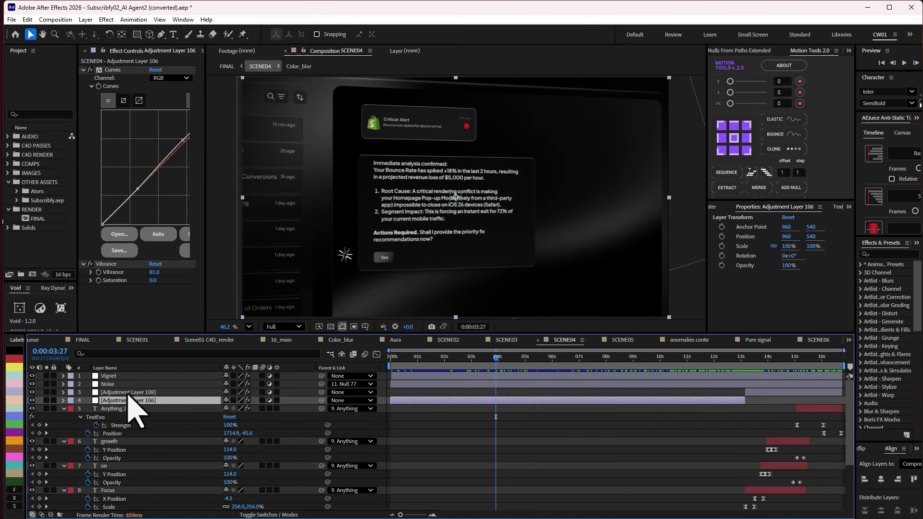
pyautogui.click(128, 392)
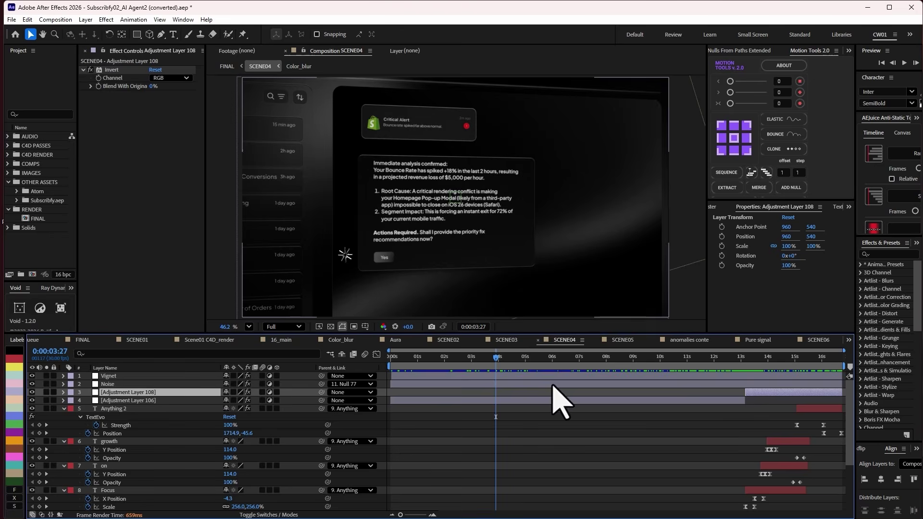
# Move to 0:00:15:05 in SCENE04 to view the inverted section and inspect the Noise and Vignet layers
pyautogui.click(804, 357)
pyautogui.moveTo(797, 359)
pyautogui.mouseDown()
pyautogui.moveTo(809, 364)
pyautogui.moveTo(799, 360)
pyautogui.mouseUp()
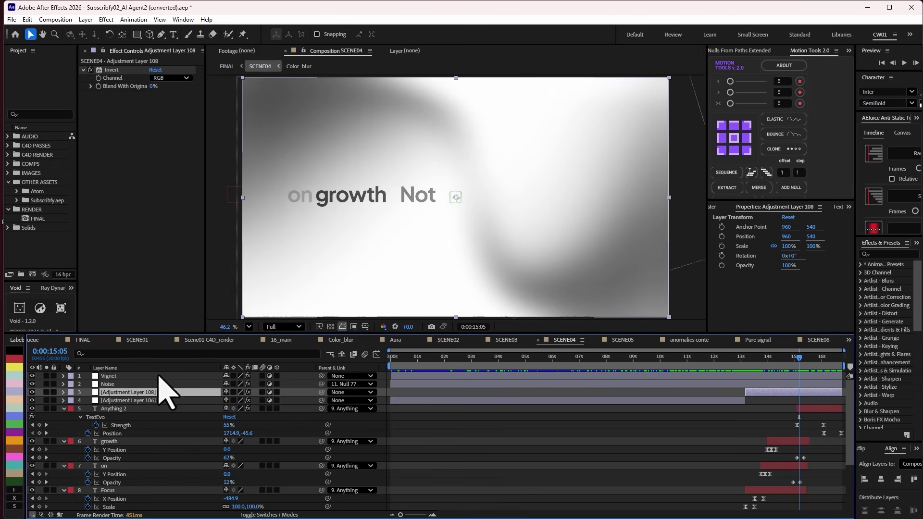
pyautogui.click(138, 384)
pyautogui.click(148, 377)
pyautogui.click(498, 440)
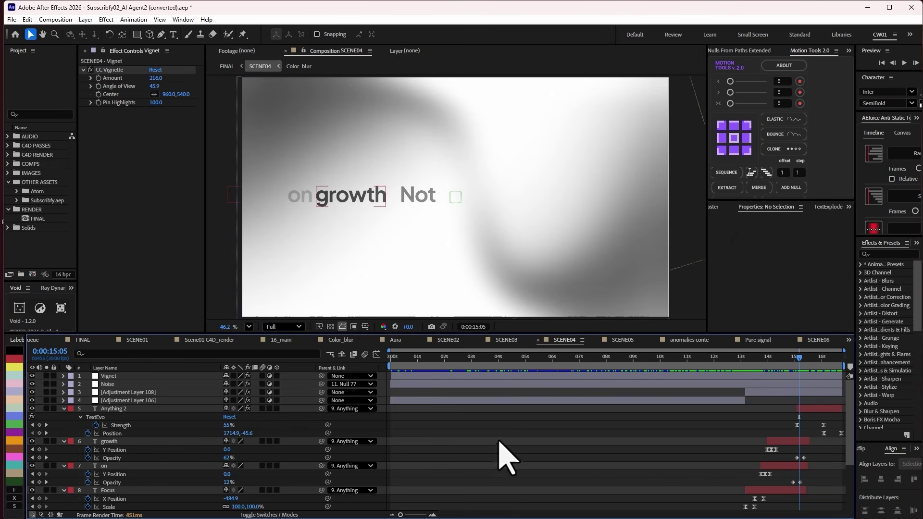
# Return to the FINAL composition and scrub through the SCENE05 section to 0:01:12:05
pyautogui.press('Tab')
pyautogui.click(450, 442)
pyautogui.moveTo(538, 359); pyautogui.dragTo(749, 380)
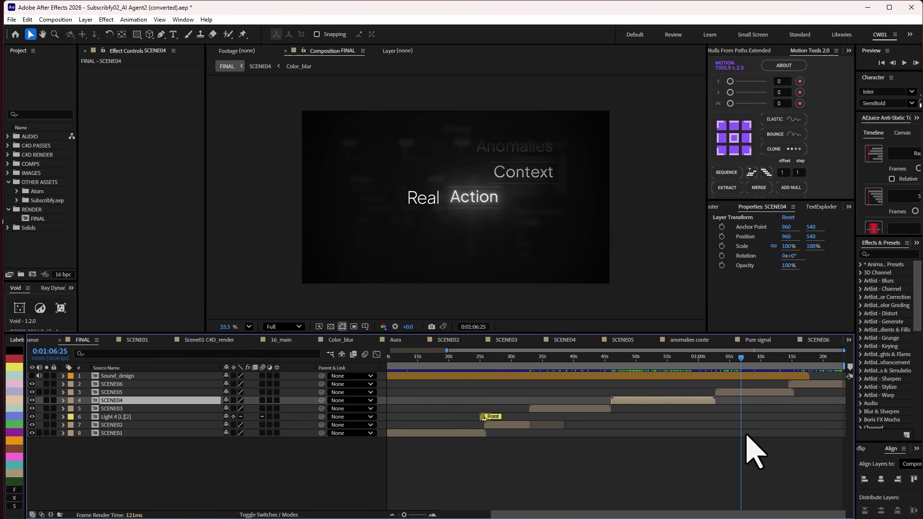
pyautogui.moveTo(761, 366); pyautogui.dragTo(774, 369)
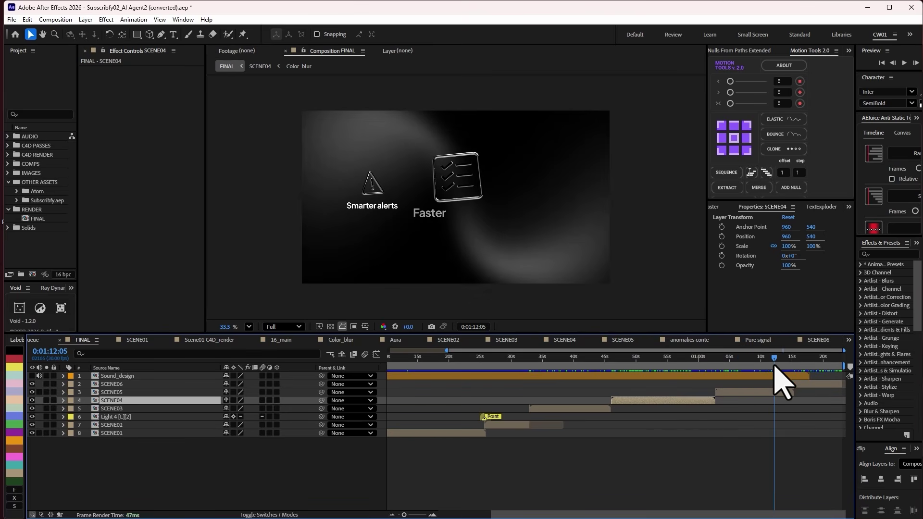